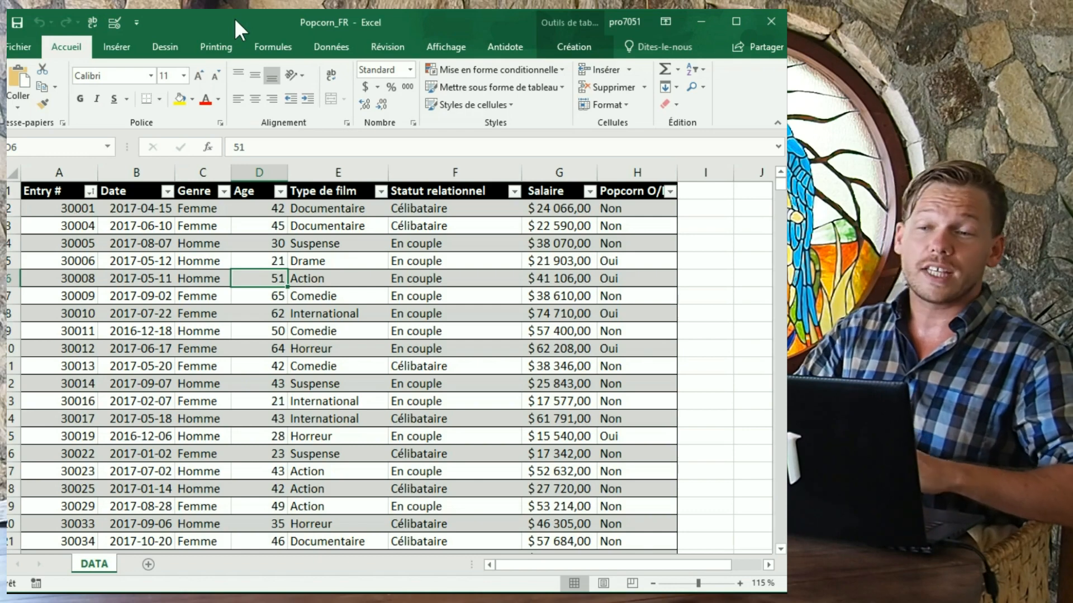
# - Name the whole Salaire column Col_Salaire
pyautogui.moveTo(58, 172); pyautogui.dragTo(627, 169)
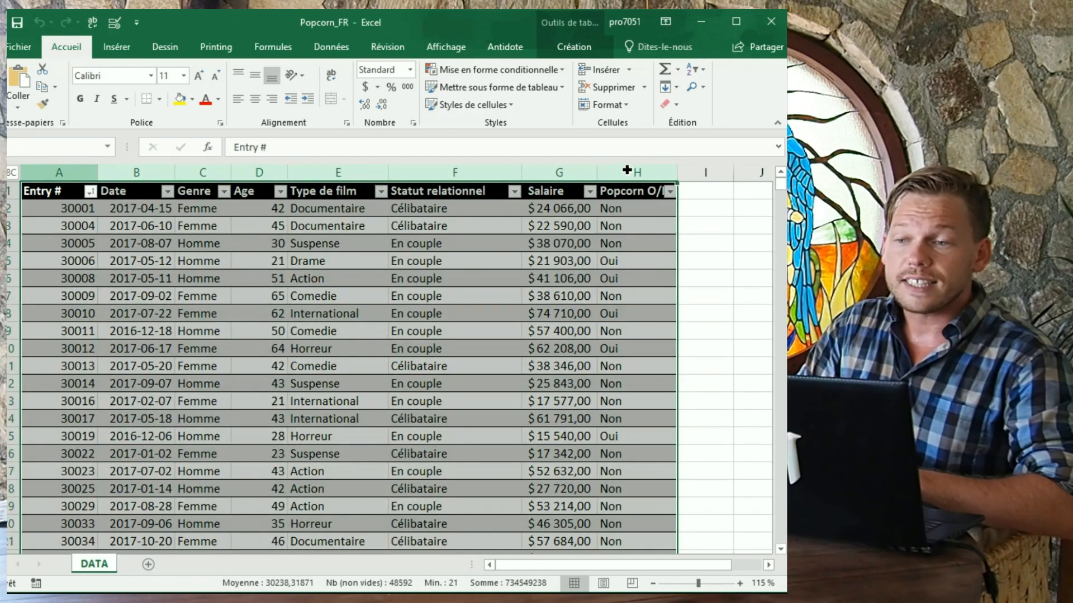
pyautogui.click(559, 172)
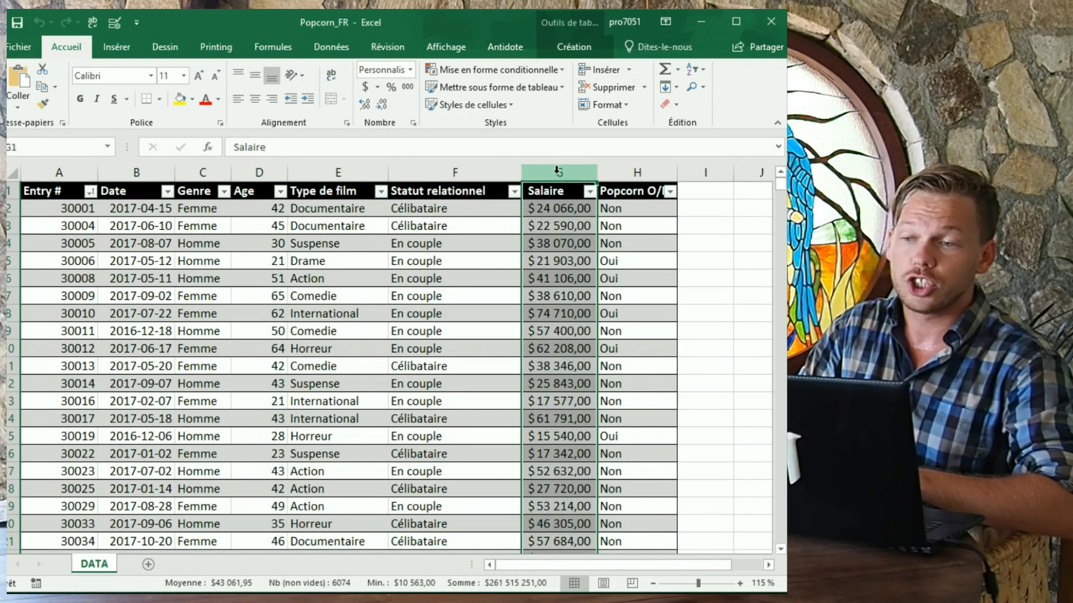
pyautogui.click(57, 147)
pyautogui.write('C')
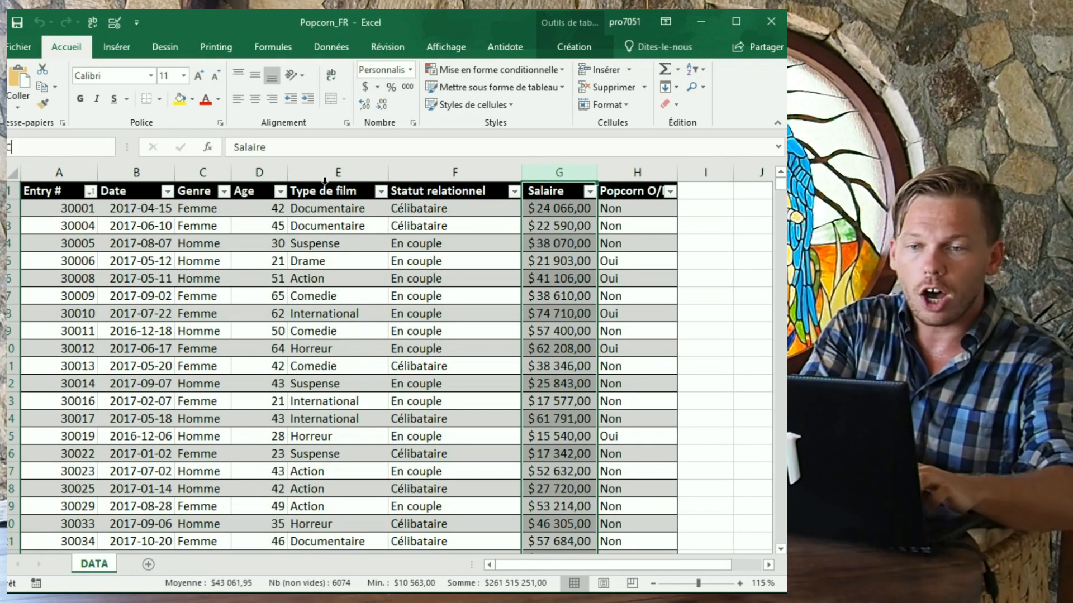
pyautogui.write('ol_Salaire')
pyautogui.press('Return')
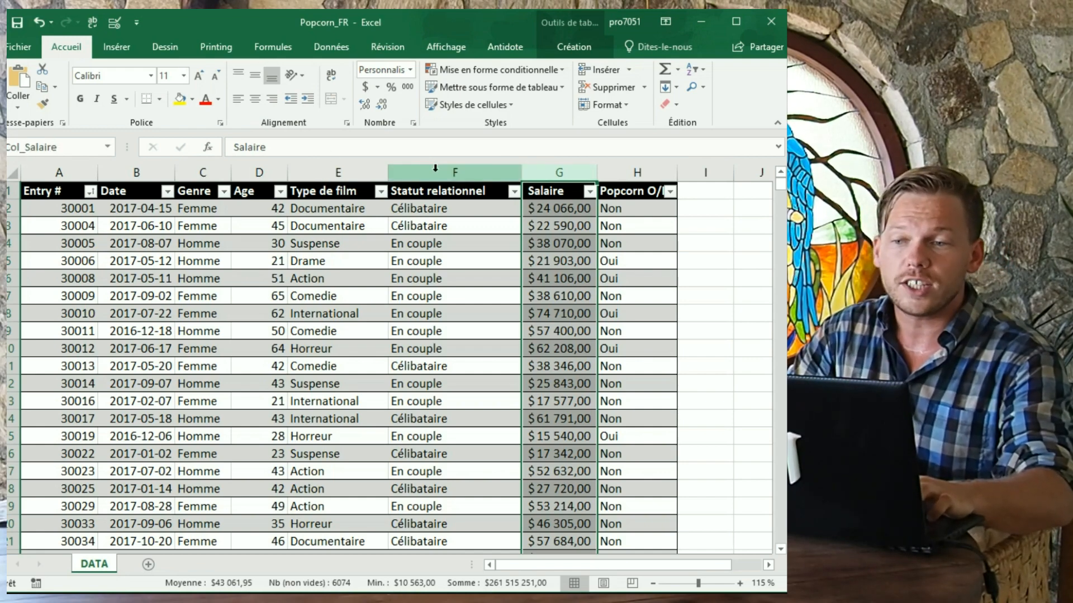
# - Name the whole Statut relationnel column Col_Stat_Rel
pyautogui.click(435, 168)
pyautogui.click(50, 147)
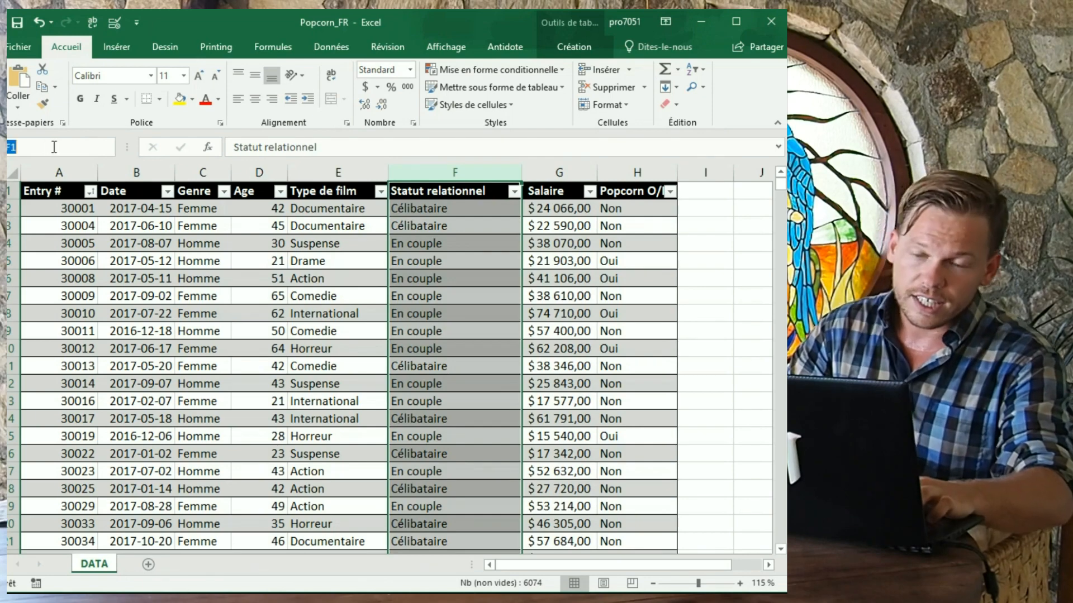
pyautogui.write('Col_')
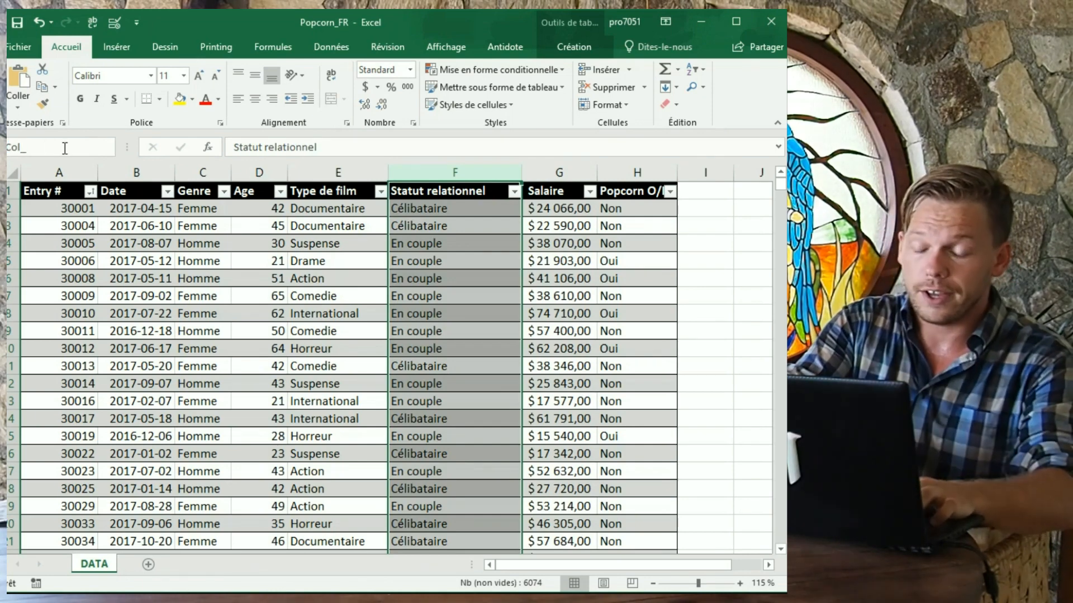
pyautogui.write('S')
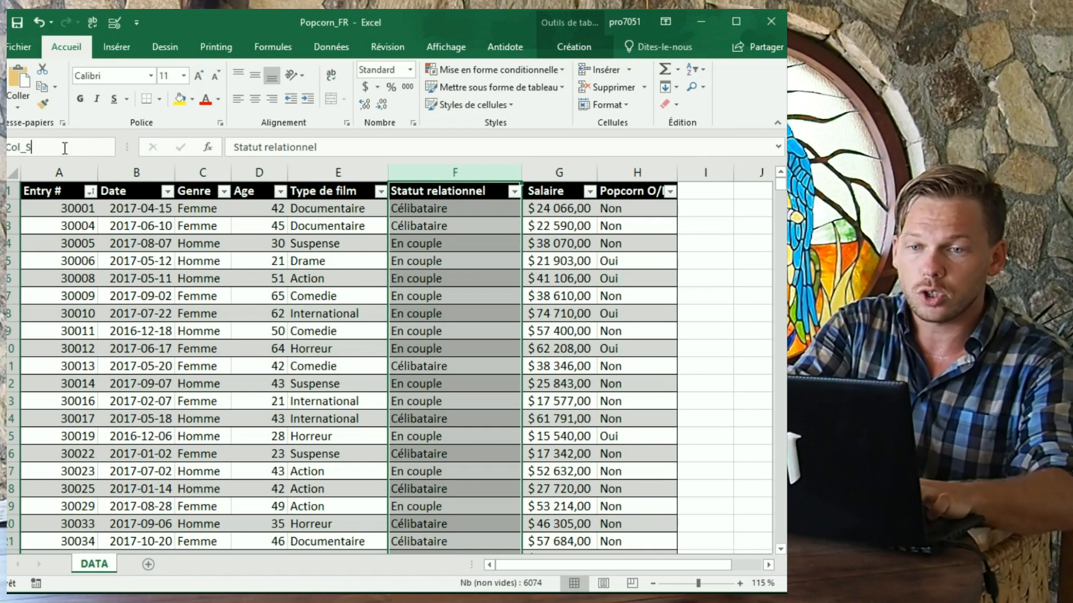
pyautogui.write('tat_Re')
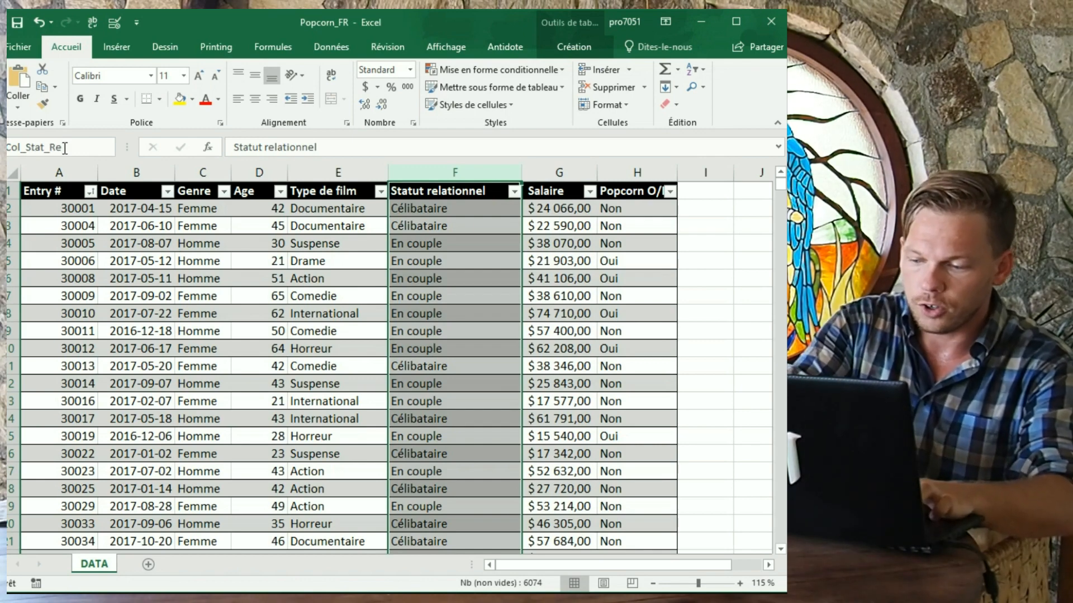
pyautogui.write('l')
pyautogui.press('Return')
# - Go to the named range Col_Salaire to check which column it covers
pyautogui.click(109, 146)
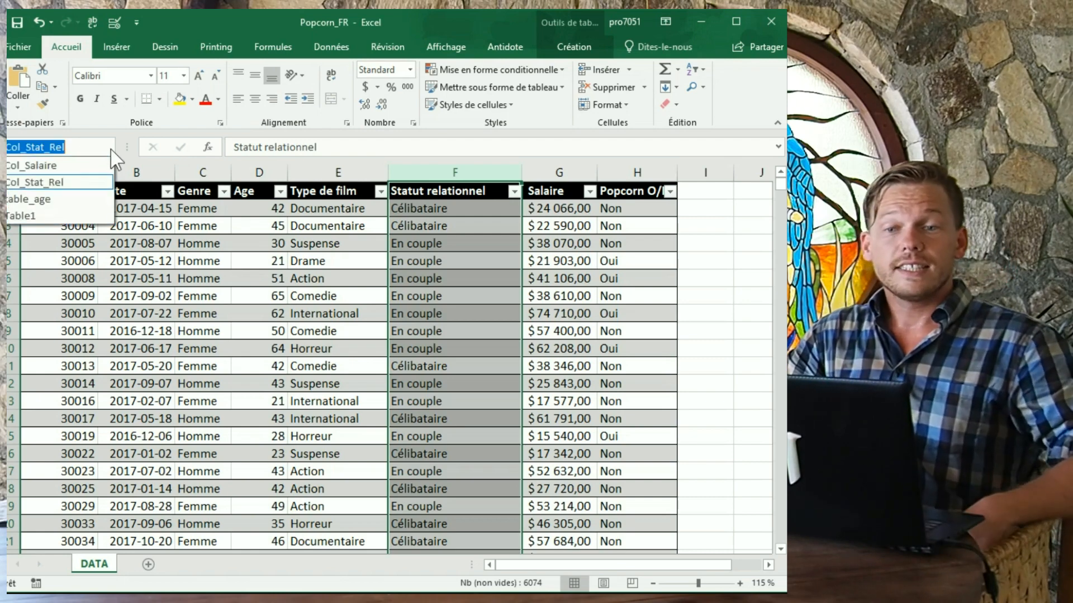
pyautogui.click(87, 166)
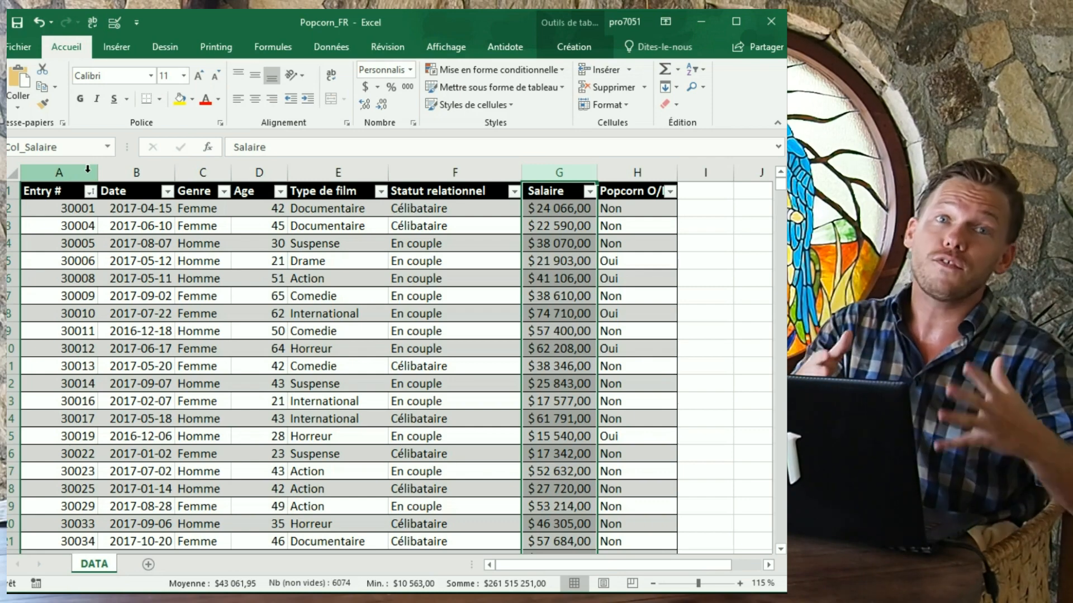
pyautogui.click(455, 173)
pyautogui.click(546, 174)
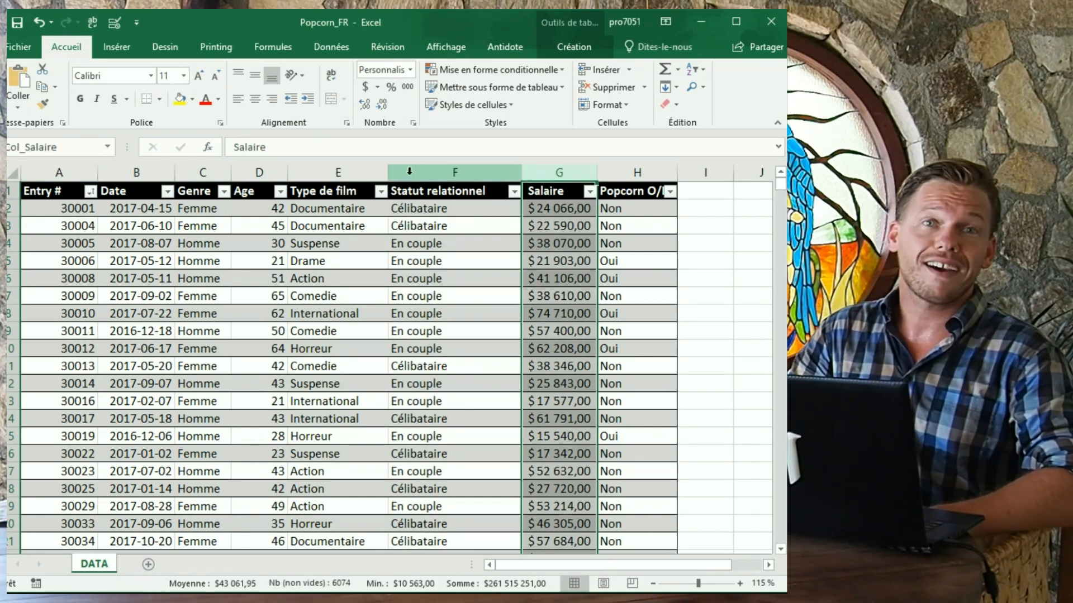
pyautogui.moveTo(453, 213); pyautogui.dragTo(438, 300)
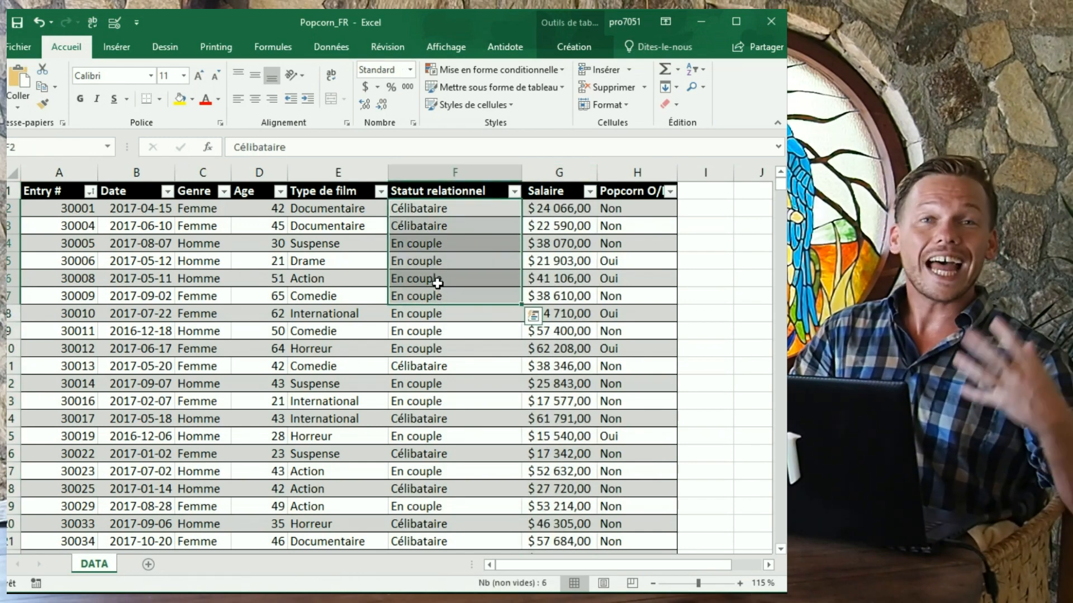
pyautogui.moveTo(304, 208); pyautogui.dragTo(305, 313)
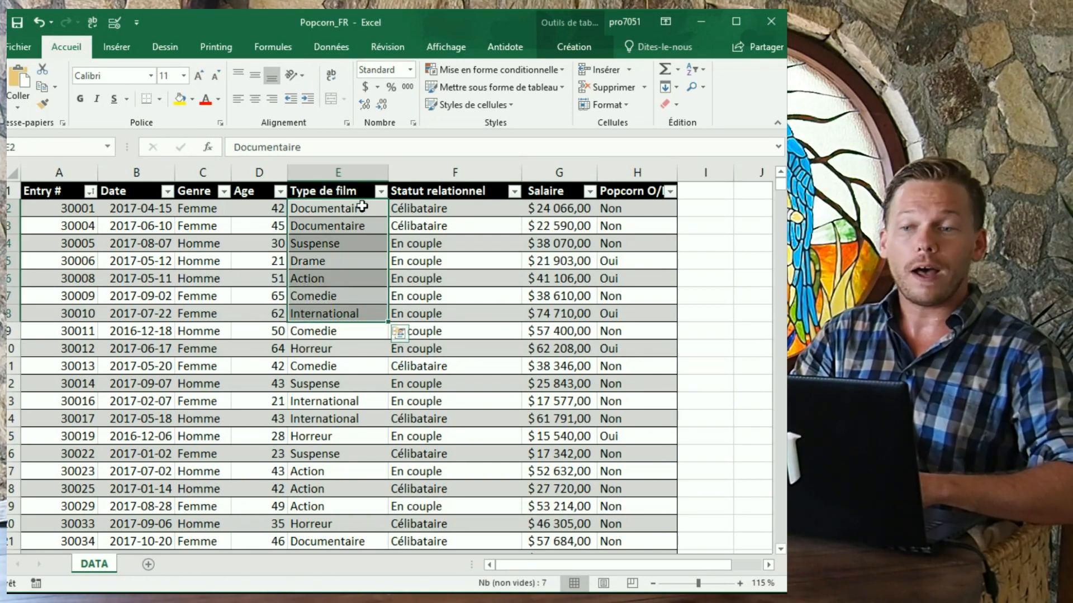
pyautogui.hotkey('shift', 'Down')
pyautogui.hotkey('shift', 'Down')
pyautogui.hotkey('shift', 'Down')
pyautogui.hotkey('shift', 'Down')
pyautogui.hotkey('shift', 'Down')
pyautogui.click(43, 151)
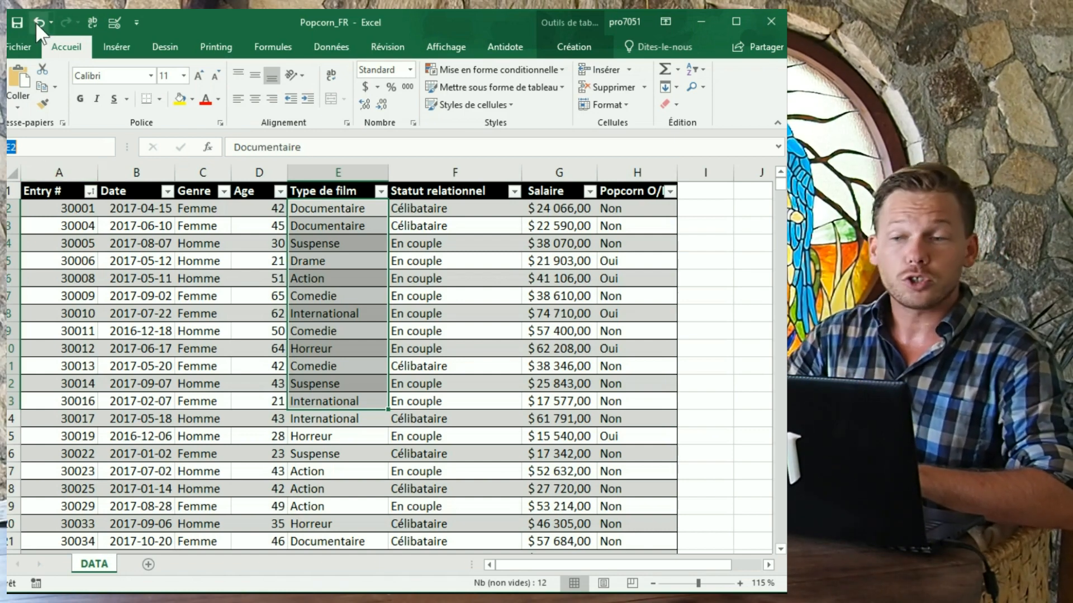
# - Name the whole Popcorn O/N column Col_Popcorn
pyautogui.click(637, 173)
pyautogui.click(90, 148)
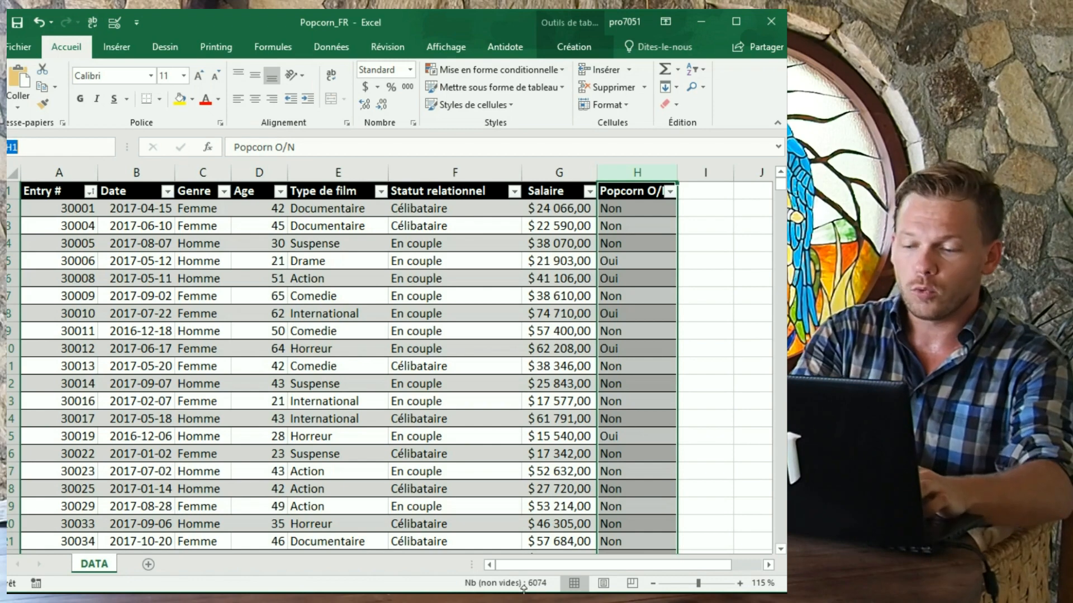
pyautogui.write('Col_Popcorn')
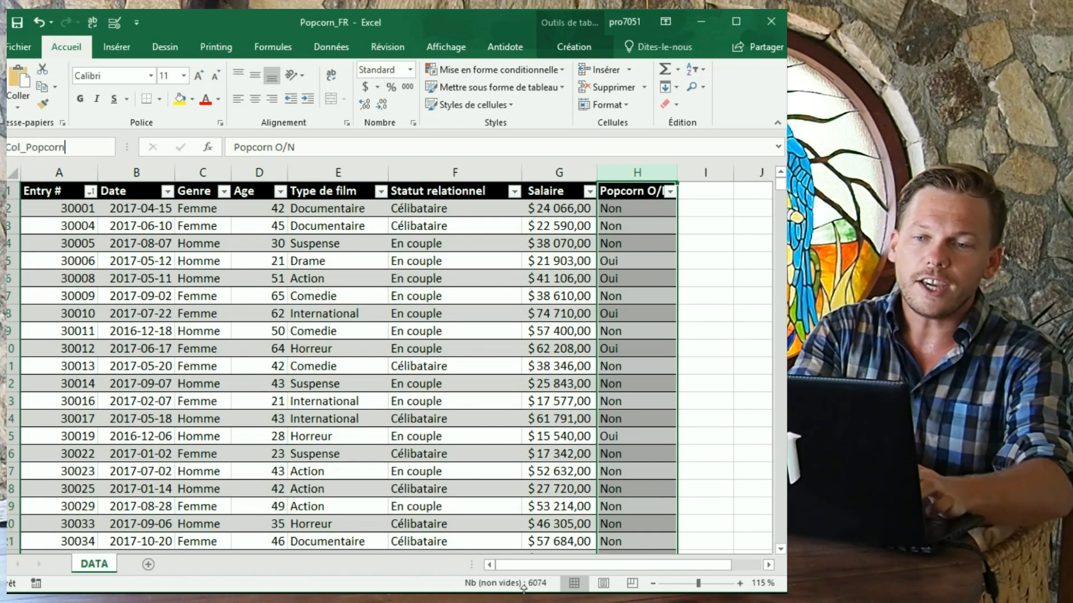
pyautogui.press('Return')
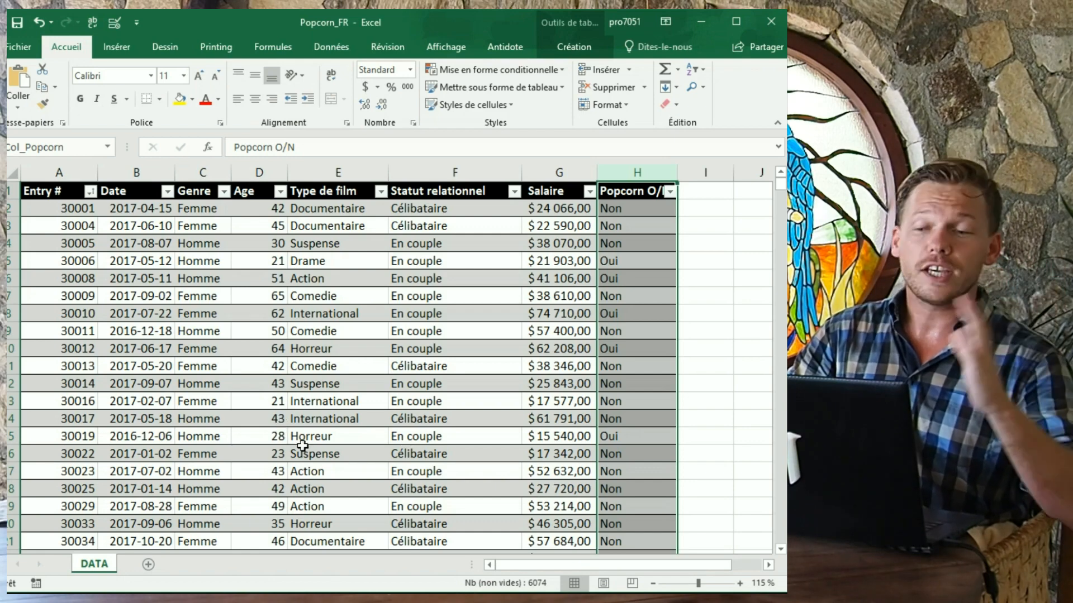
# - Add three blank worksheets to the workbook after the DATA sheet
pyautogui.rightClick(88, 565)
pyautogui.click(149, 386)
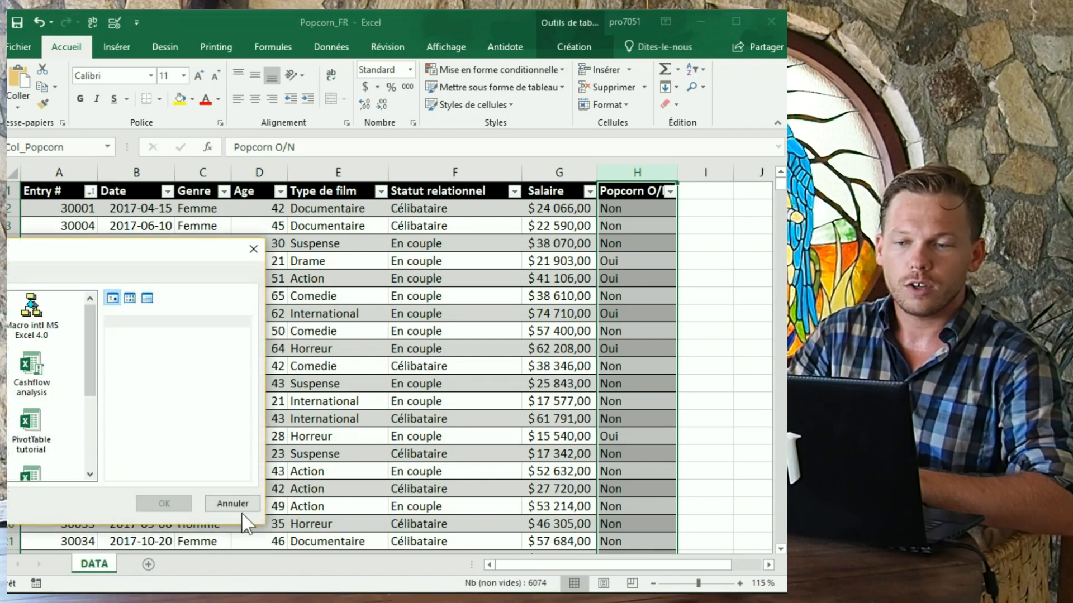
pyautogui.click(168, 501)
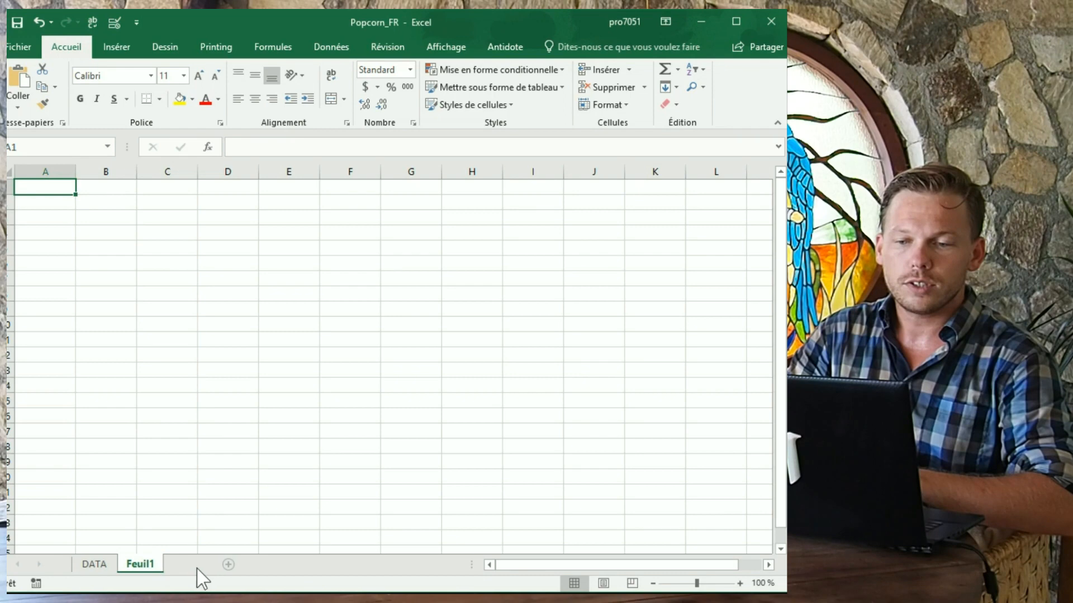
pyautogui.click(227, 565)
pyautogui.click(239, 564)
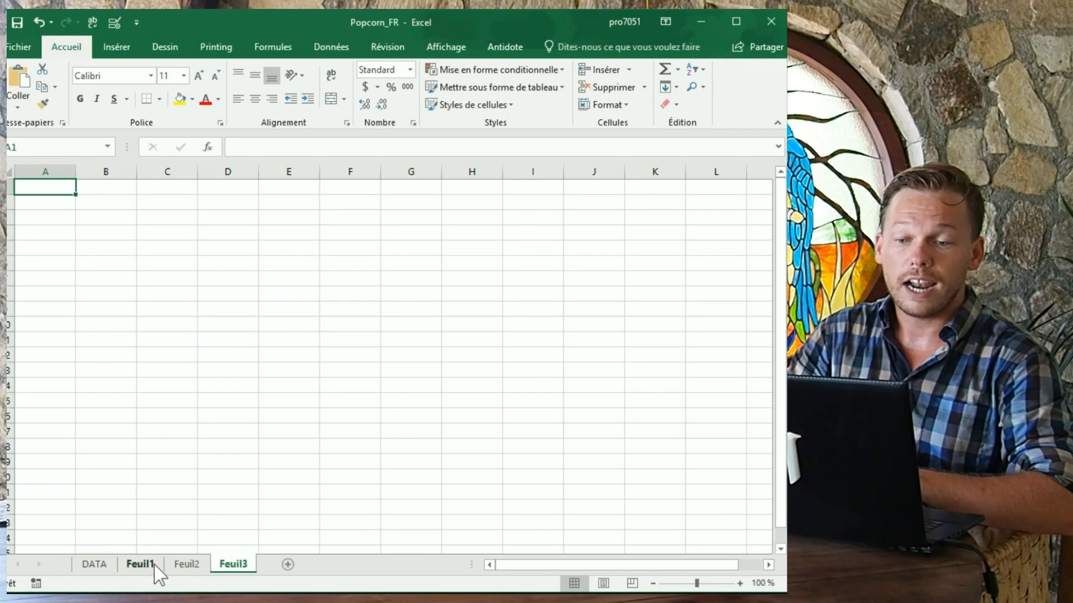
# - Rename the three new worksheets, in order, HOME, RAPPORT and LISTE
pyautogui.click(148, 566)
pyautogui.write('HOME')
pyautogui.press('Return')
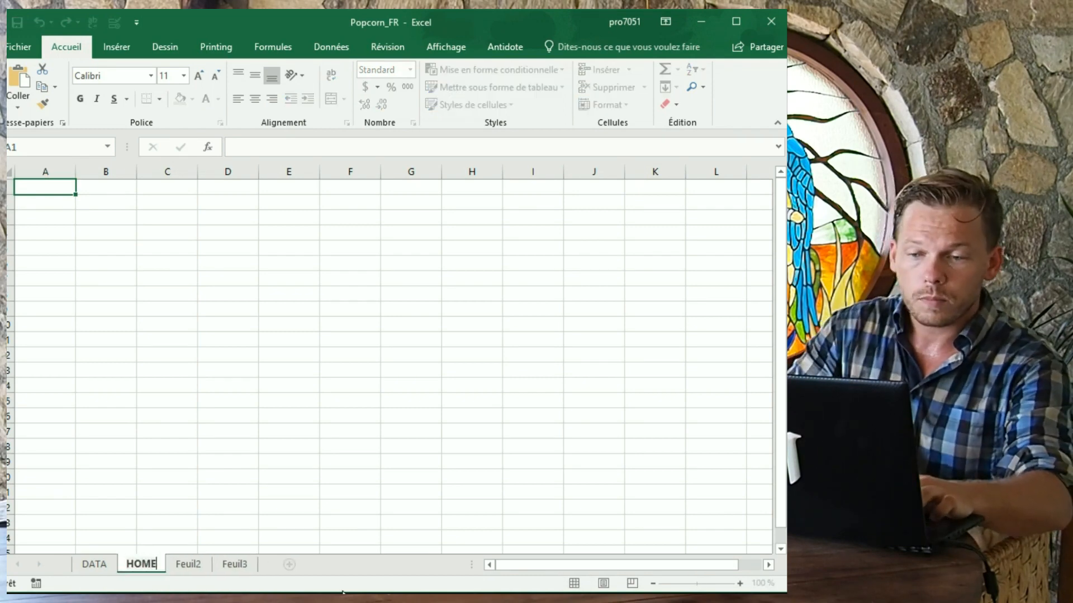
pyautogui.doubleClick(190, 564)
pyautogui.write('RAPPORT')
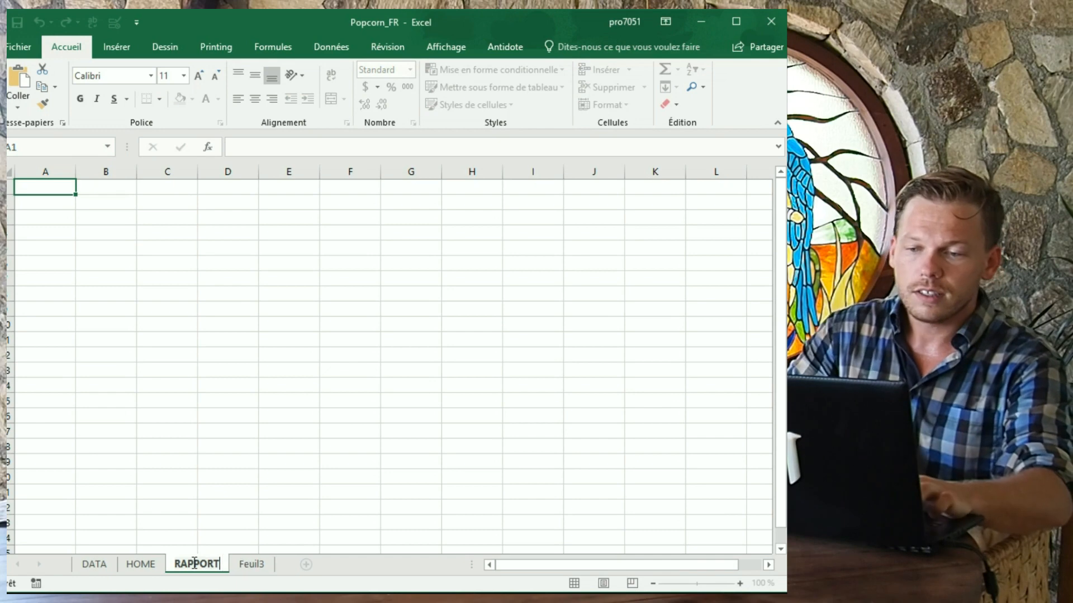
pyautogui.press('Return')
pyautogui.doubleClick(249, 564)
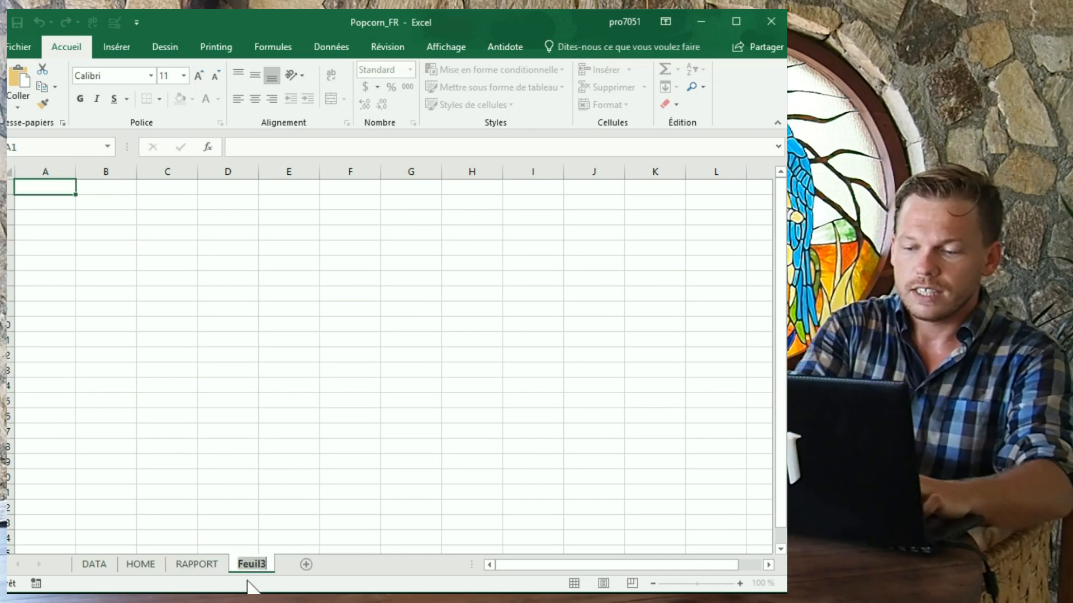
pyautogui.write('LISTE')
pyautogui.press('Return')
# - Move the HOME sheet in front of the DATA sheet so it comes first in the workbook
pyautogui.moveTo(142, 565); pyautogui.dragTo(75, 560)
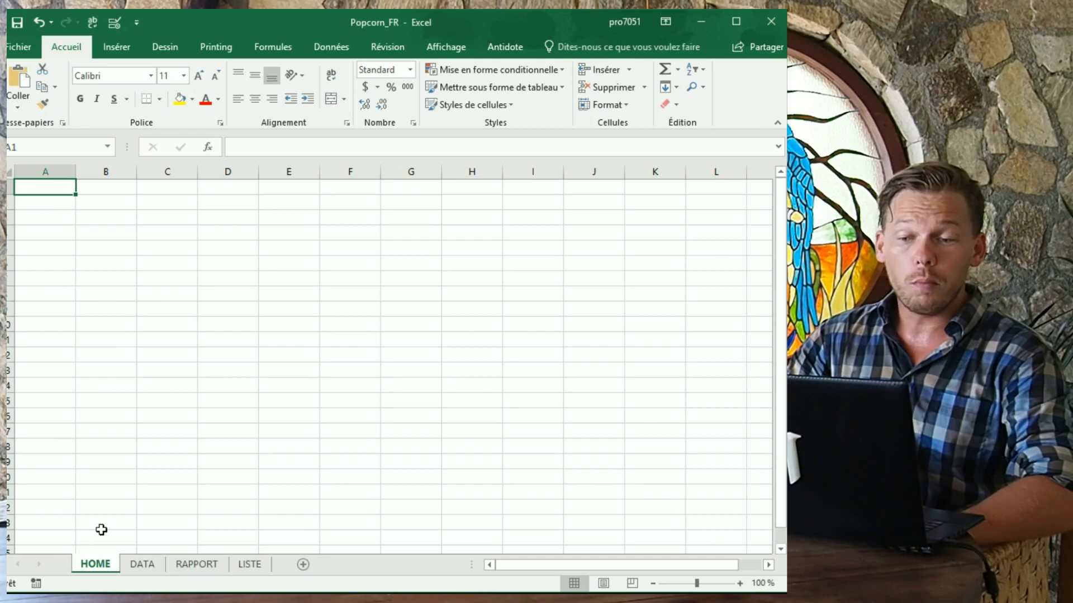
pyautogui.click(148, 567)
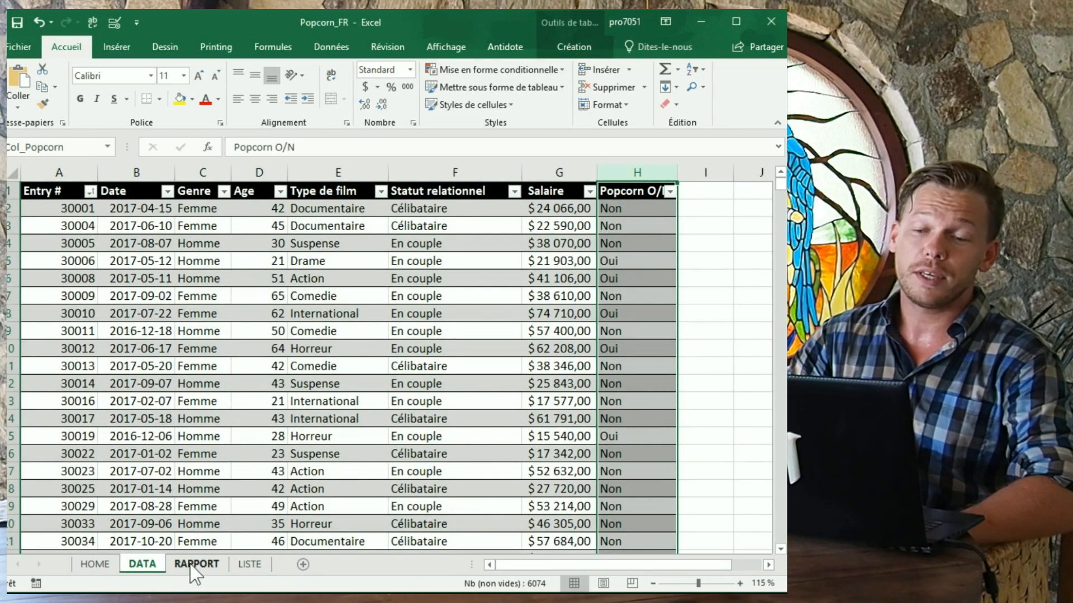
pyautogui.click(96, 565)
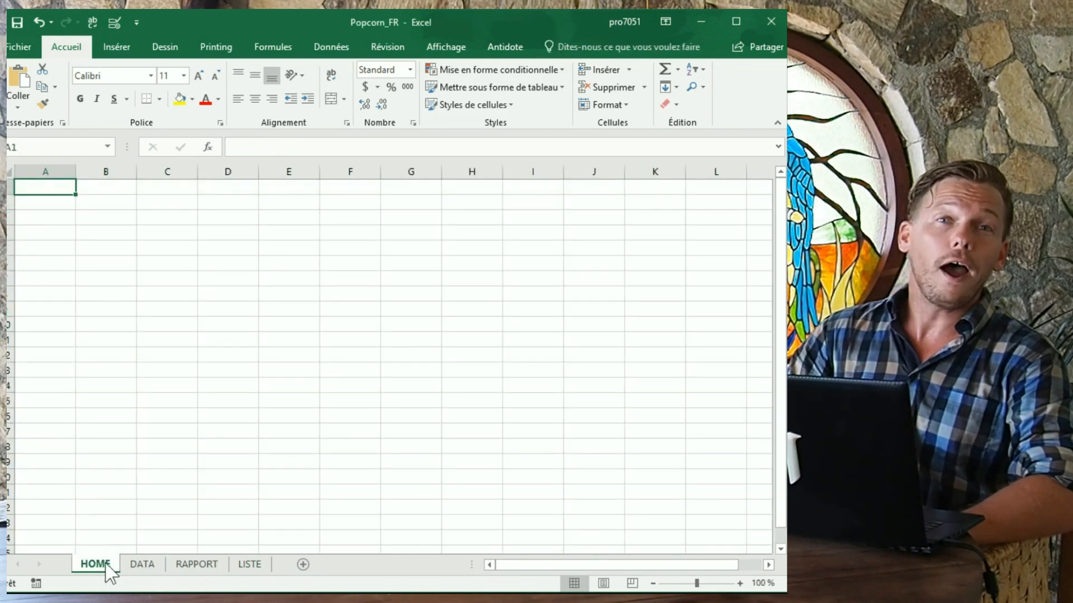
# - Color the HOME sheet tab black and the DATA sheet tab theme red
pyautogui.rightClick(111, 569)
pyautogui.moveTo(237, 496)
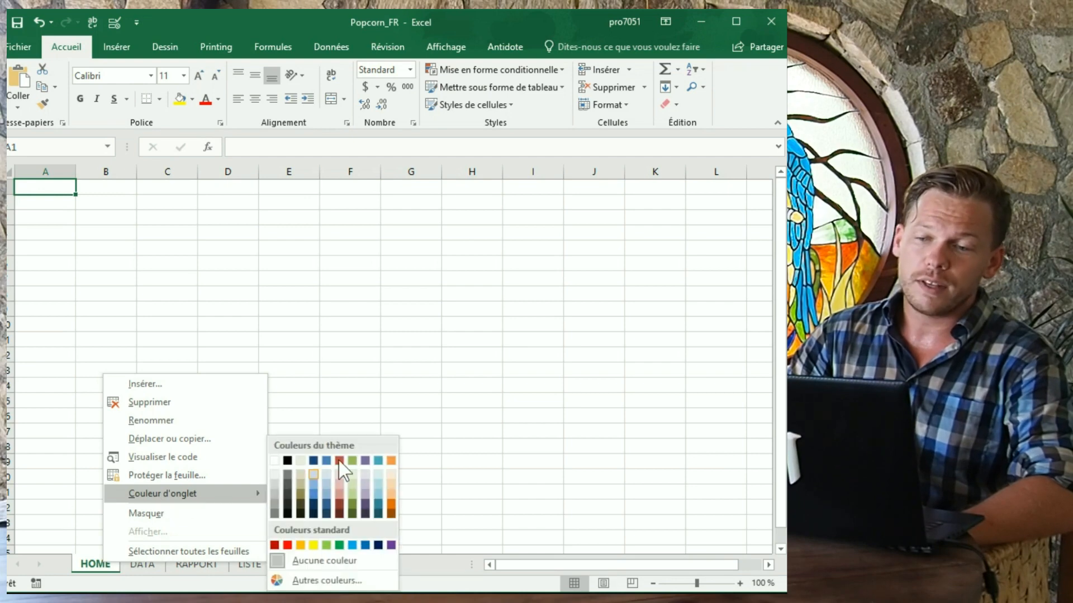
pyautogui.click(287, 460)
pyautogui.click(144, 565)
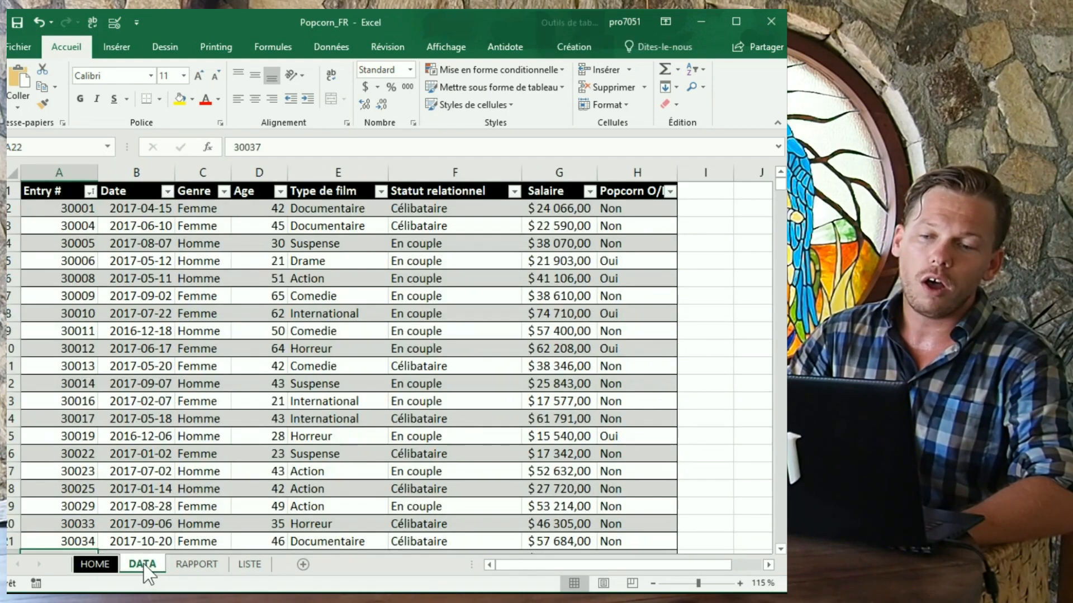
pyautogui.rightClick(144, 567)
pyautogui.moveTo(296, 496)
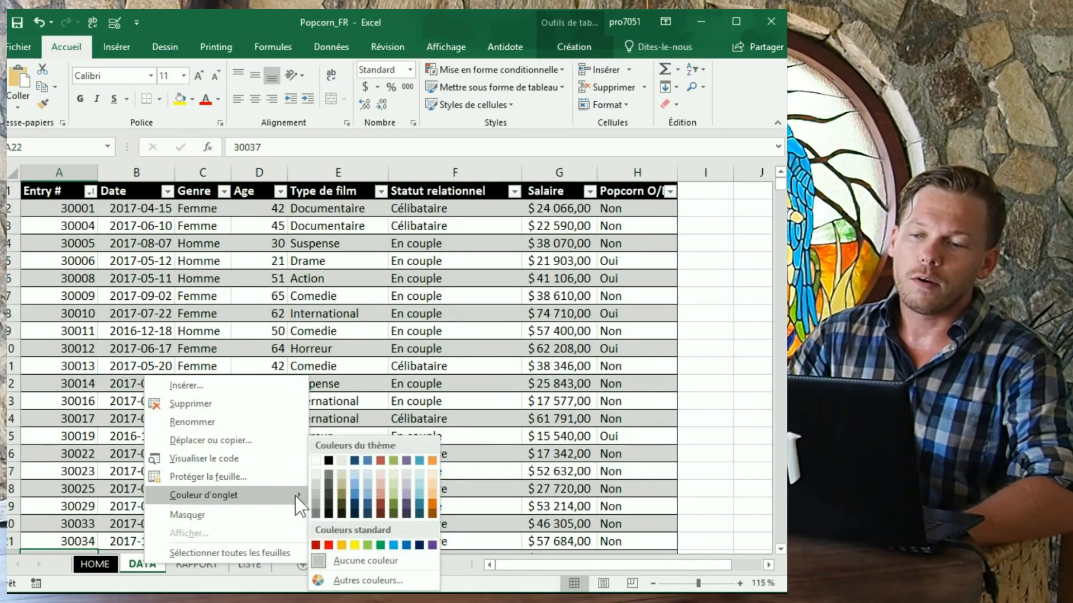
pyautogui.click(380, 460)
# - Color the RAPPORT sheet tab theme dark blue
pyautogui.rightClick(187, 565)
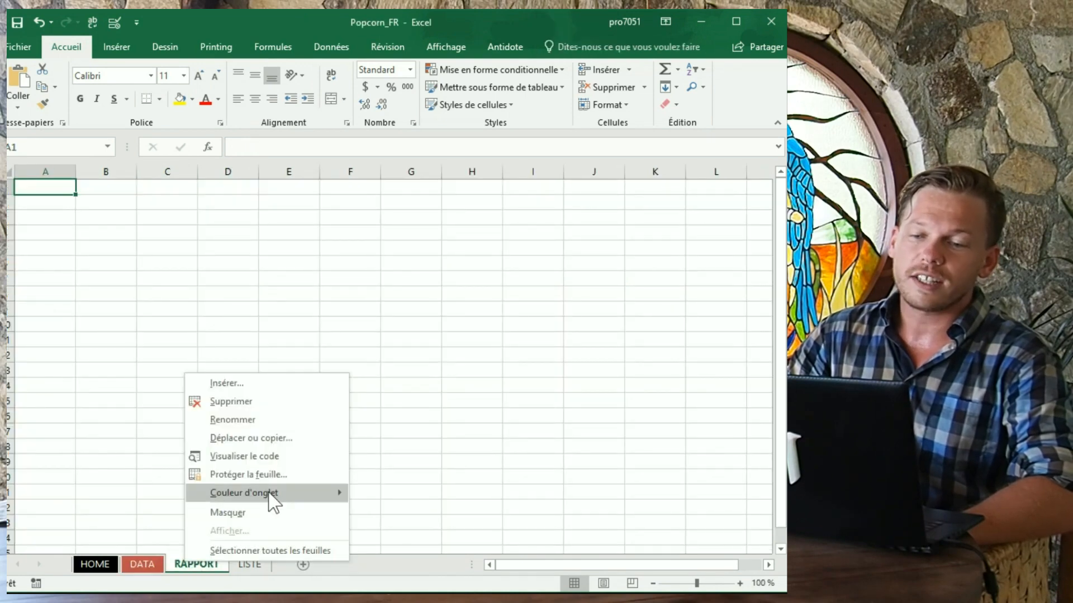
pyautogui.moveTo(272, 499)
pyautogui.click(402, 465)
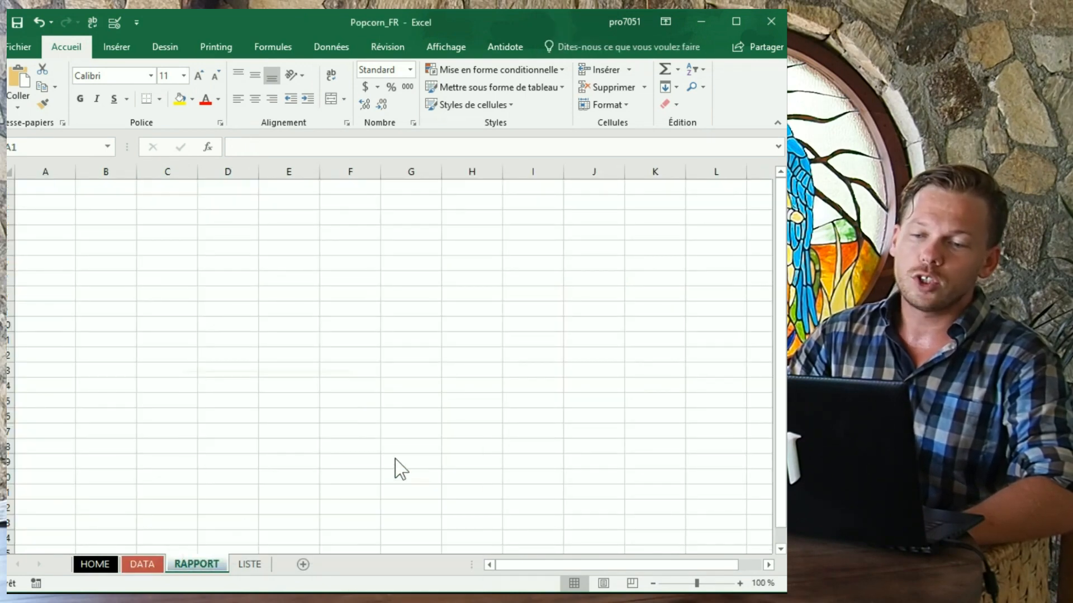
# - On the HOME sheet, enter the title "Bienvenue au Dashboard d'appréciation de Popcorn" in cell B2
pyautogui.rightClick(249, 565)
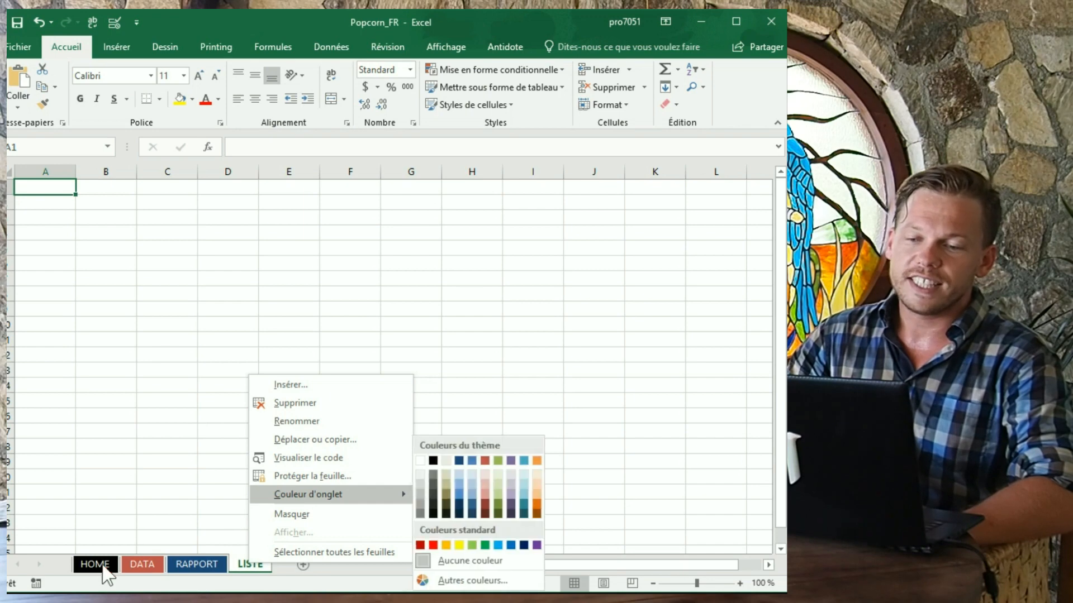
pyautogui.click(103, 565)
pyautogui.click(102, 566)
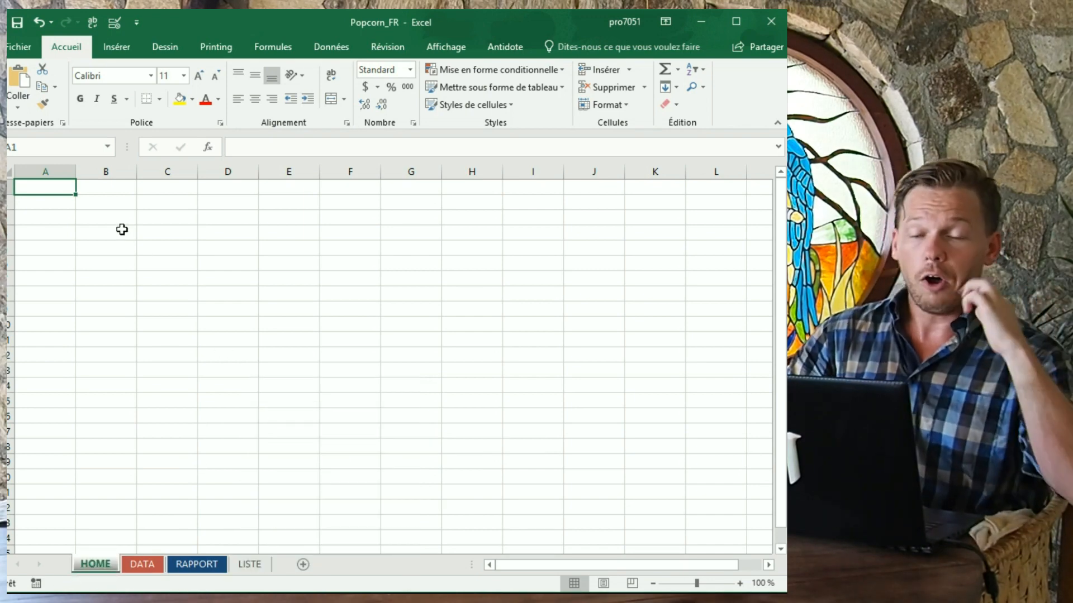
pyautogui.scroll(5, 98, 287)
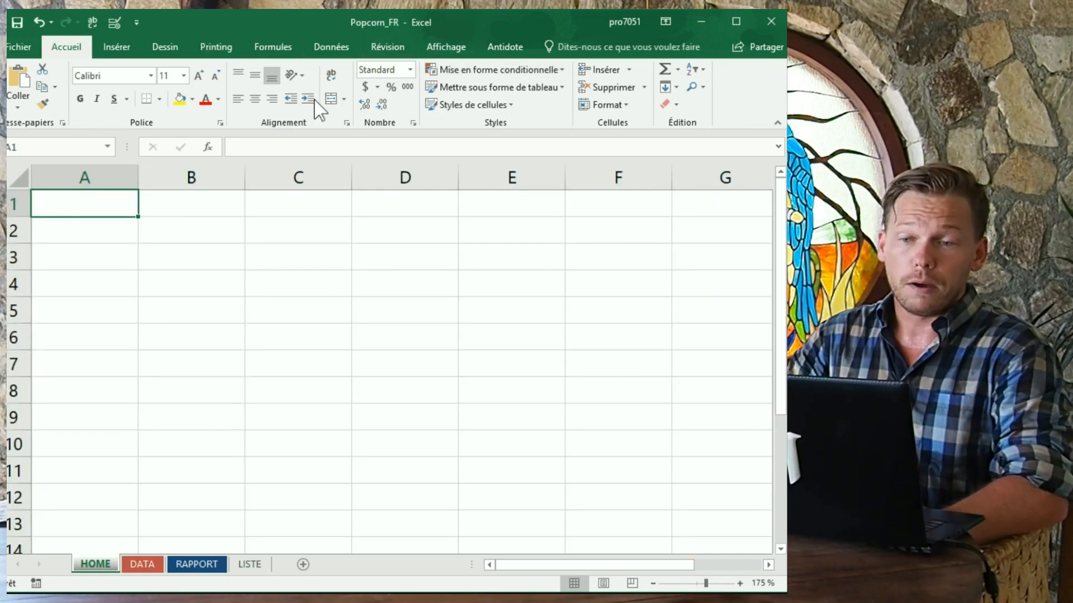
pyautogui.click(184, 222)
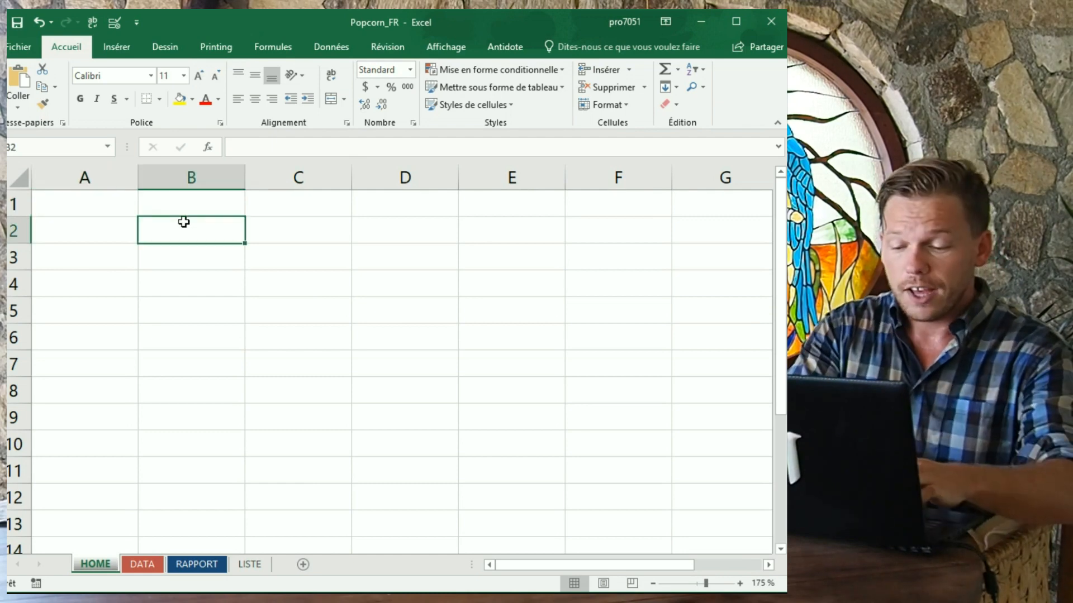
pyautogui.write('Bienvenue ')
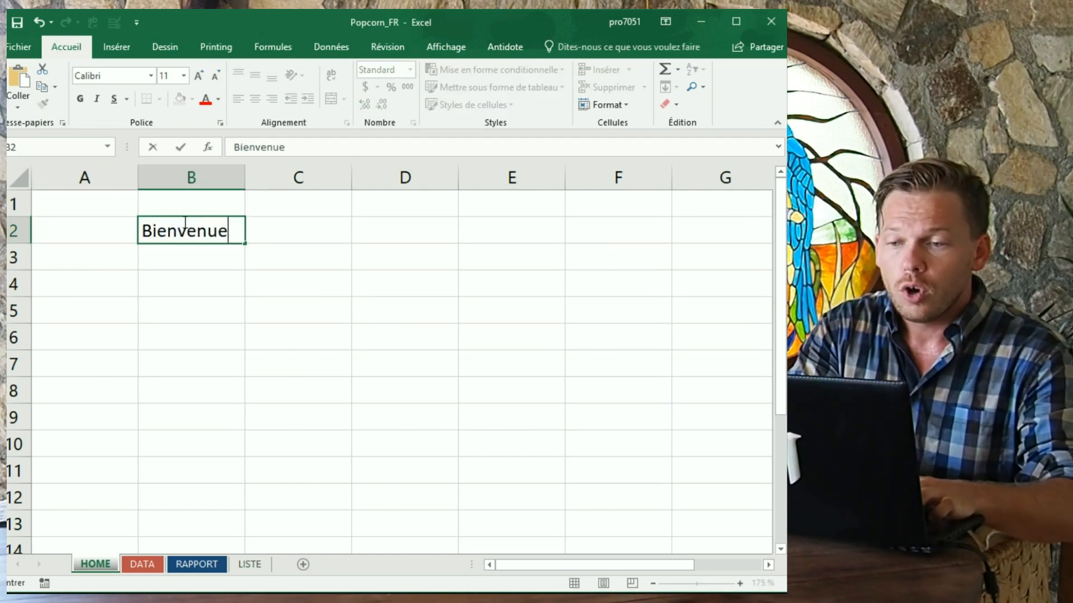
pyautogui.write("au Dashboard d'a")
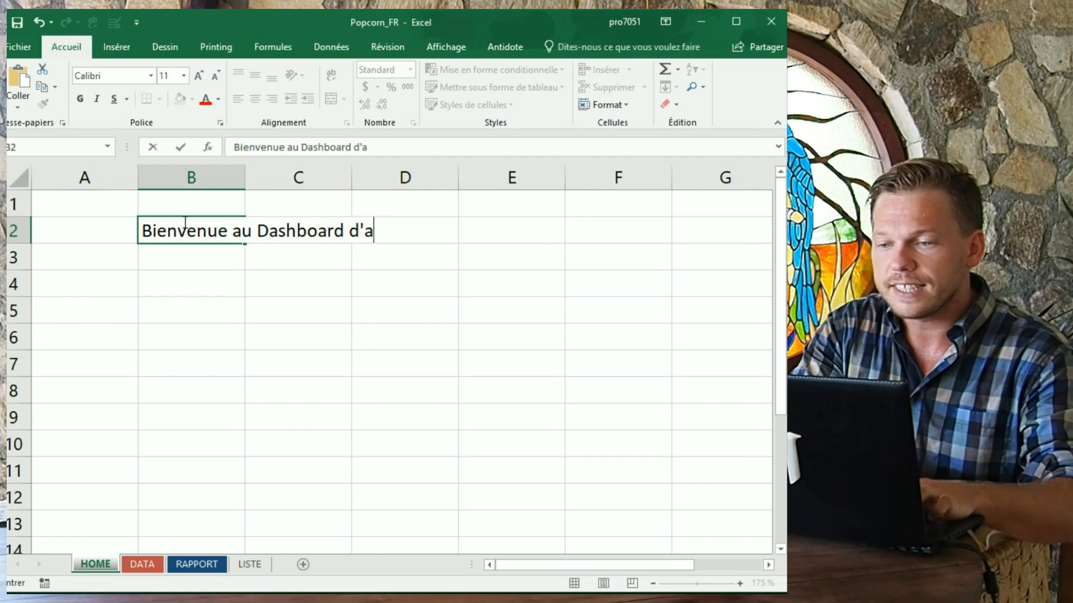
pyautogui.write('ppréciation de Popcorn')
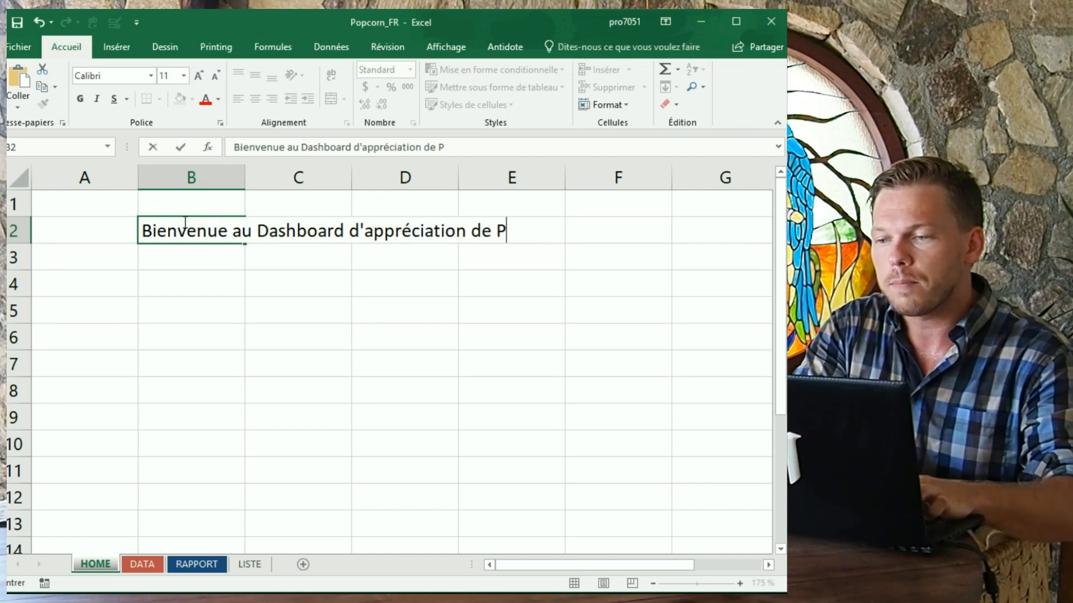
pyautogui.press('Return')
pyautogui.press('Return')
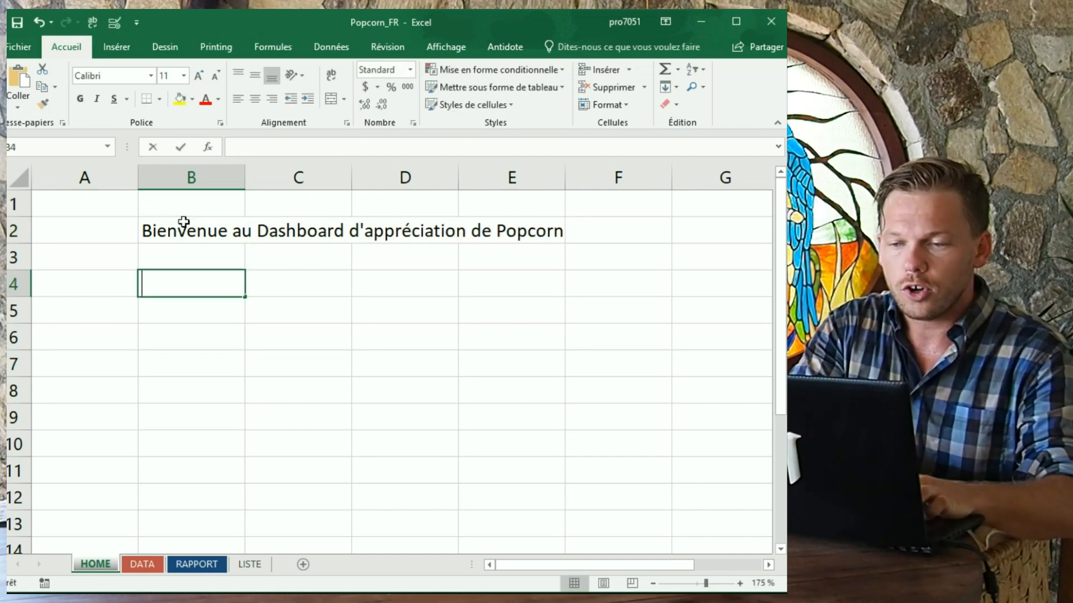
# - Enter the sentence "Ce document contient 3 feuille utile." in cell B4, two rows below the title
pyautogui.write('Ce domc')
pyautogui.press('BackSpace')
pyautogui.press('BackSpace')
pyautogui.write('cument')
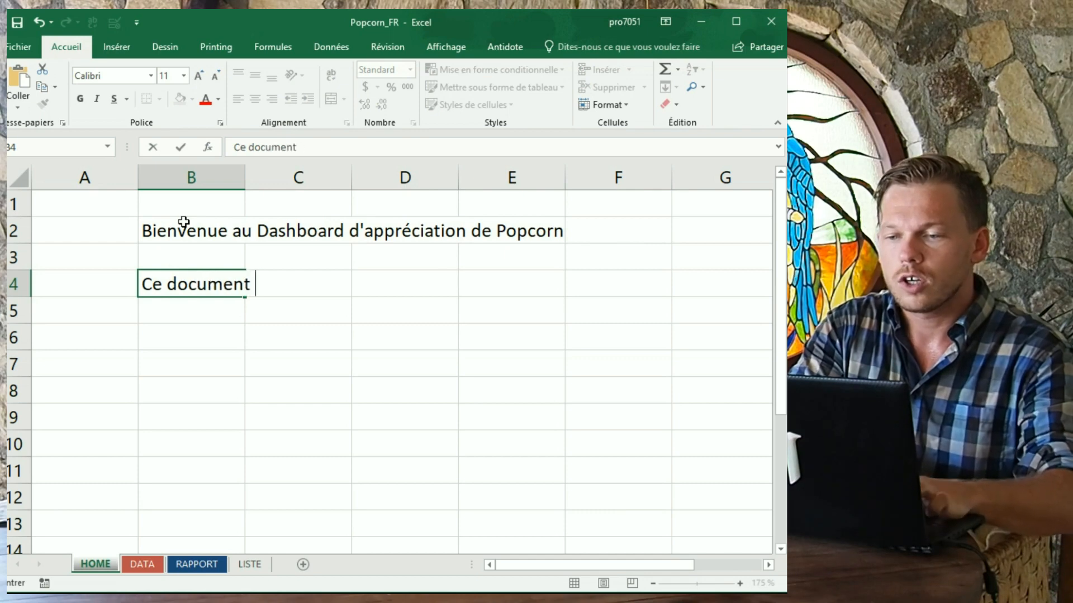
pyautogui.write(' contient')
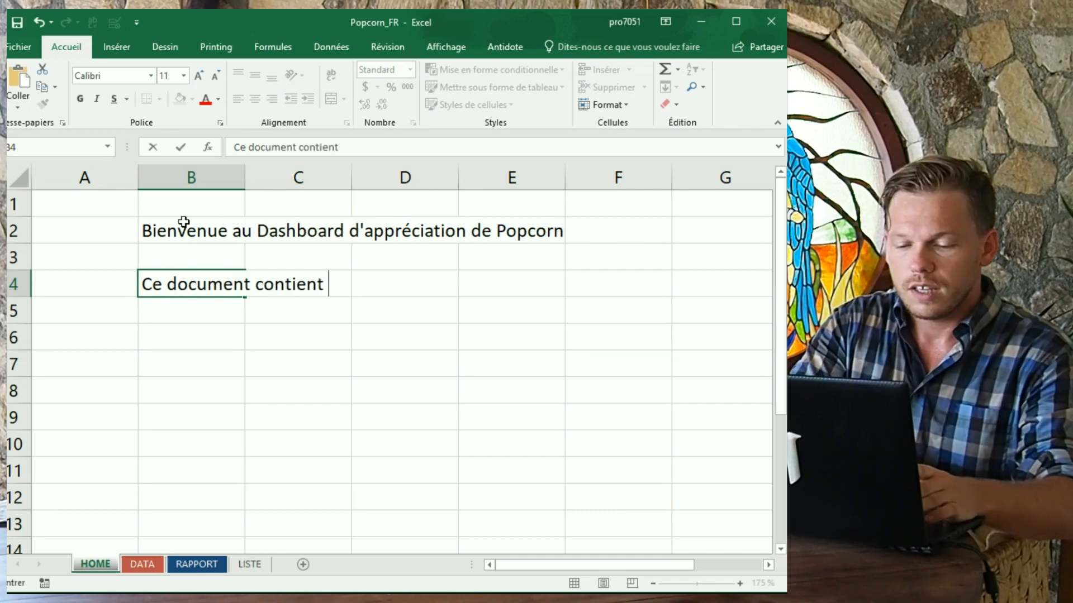
pyautogui.write(' 4 feui')
pyautogui.press('BackSpace')
pyautogui.press('BackSpace')
pyautogui.press('BackSpace')
pyautogui.press('BackSpace')
pyautogui.press('BackSpace')
pyautogui.write('3 ')
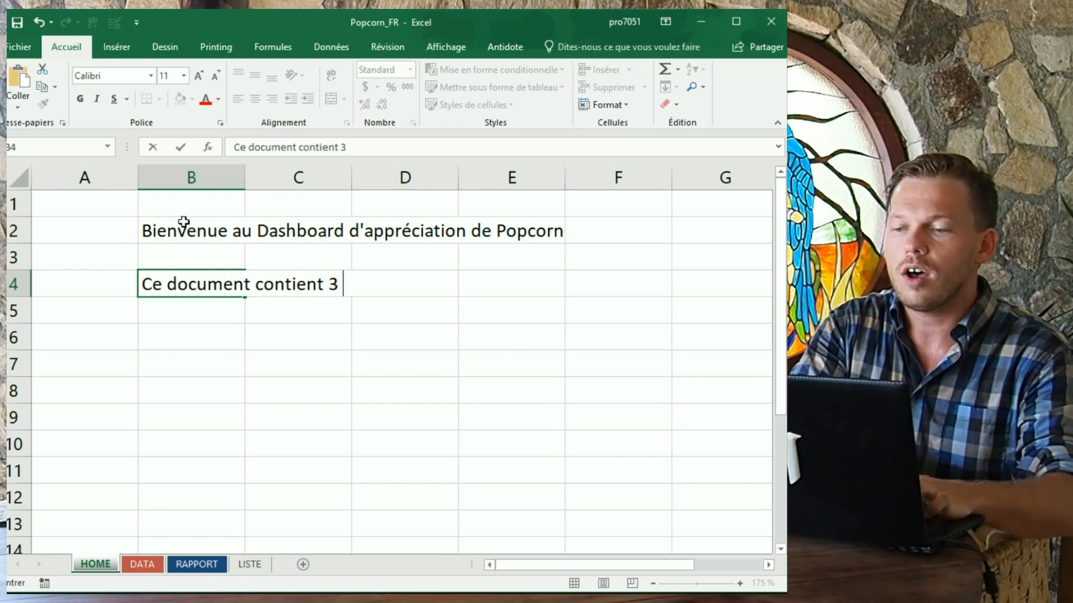
pyautogui.write('feuille p')
pyautogui.write('utile')
pyautogui.write('.')
pyautogui.press('Return')
pyautogui.press('Return')
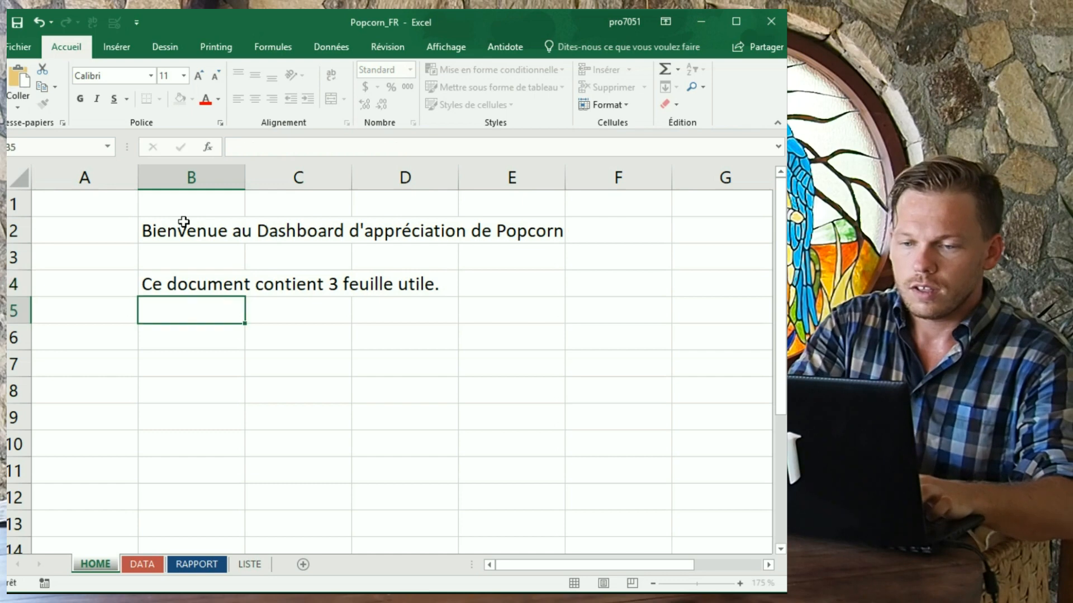
# - List the sheet names Data, Rapport and Listes in cells B6 to B8
pyautogui.write('Data')
pyautogui.press('Return')
pyautogui.write('Ra')
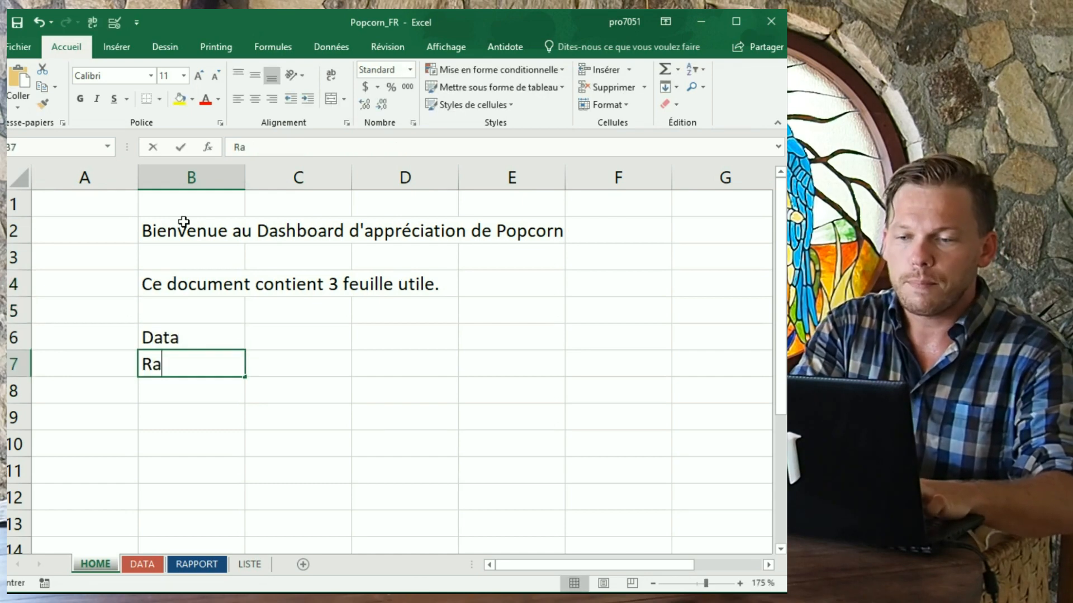
pyautogui.write('pport')
pyautogui.press('Return')
pyautogui.write('Listes')
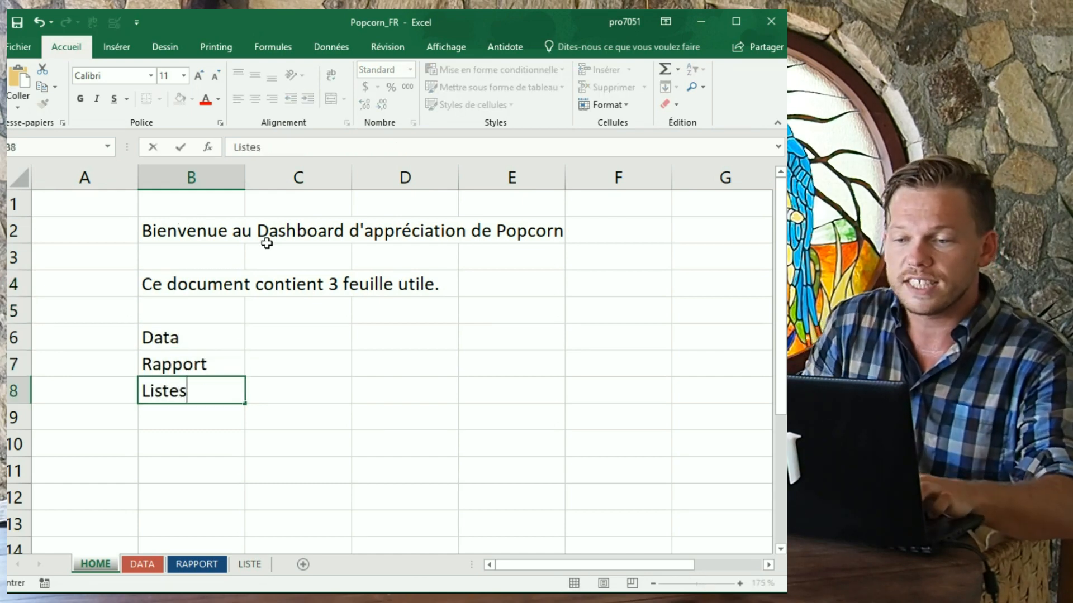
# - Fill cells C6 to C8, beside the sheet names, with the description "Cette feuille contient bla bla bla"
pyautogui.click(300, 335)
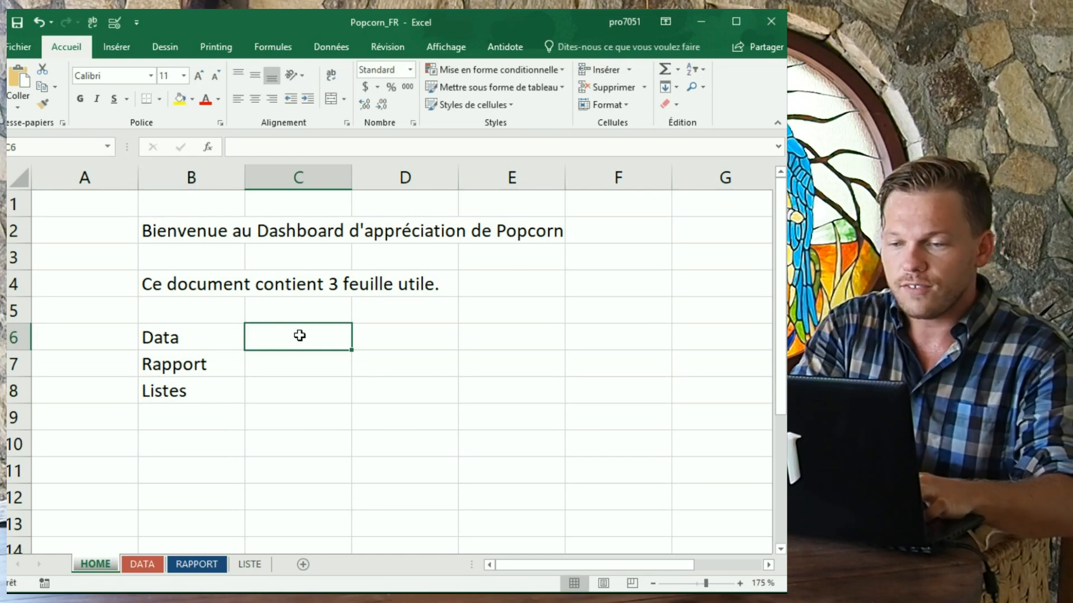
pyautogui.write('Cette feuille contient bla bla bla')
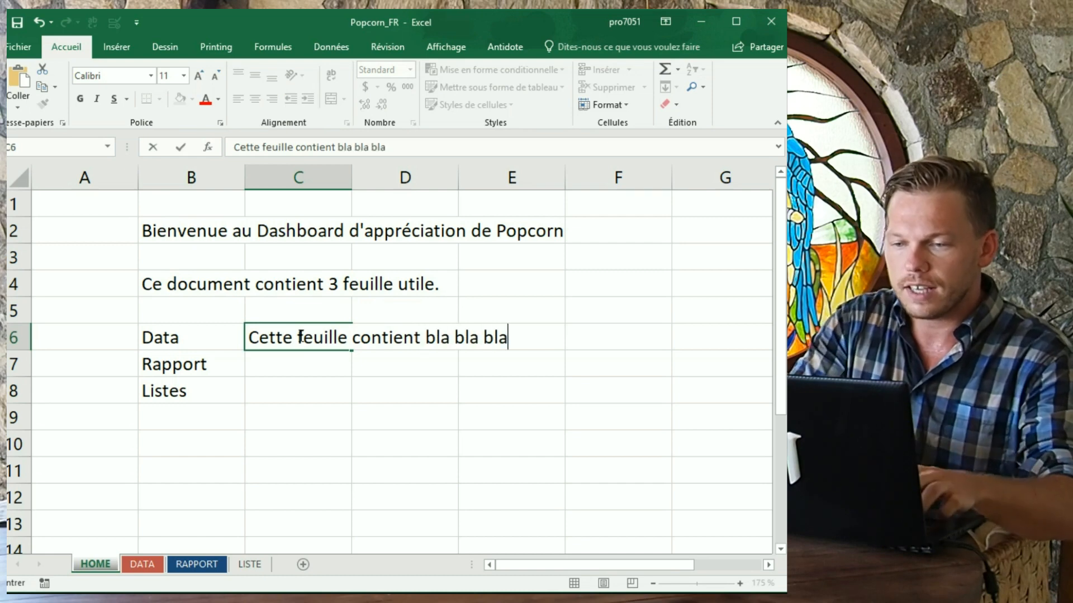
pyautogui.press('Return')
pyautogui.moveTo(297, 337); pyautogui.dragTo(290, 387)
pyautogui.write('Data Rapport Listes')
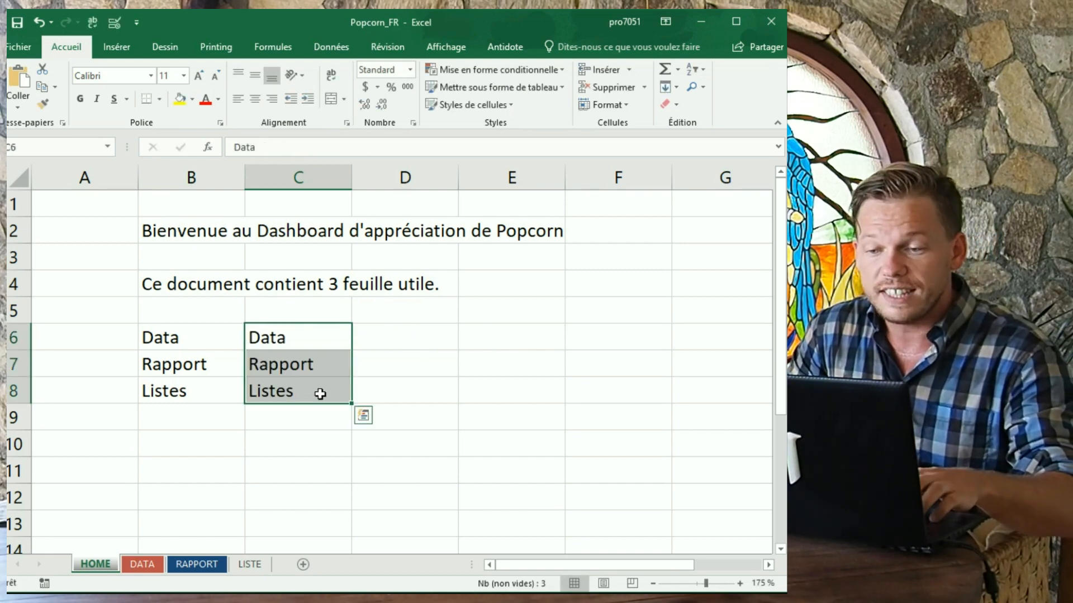
pyautogui.write('Cette feuille contient bla bla bla')
pyautogui.hotkey('ctrl', 'Return')
pyautogui.hotkey('ctrl', 'q')
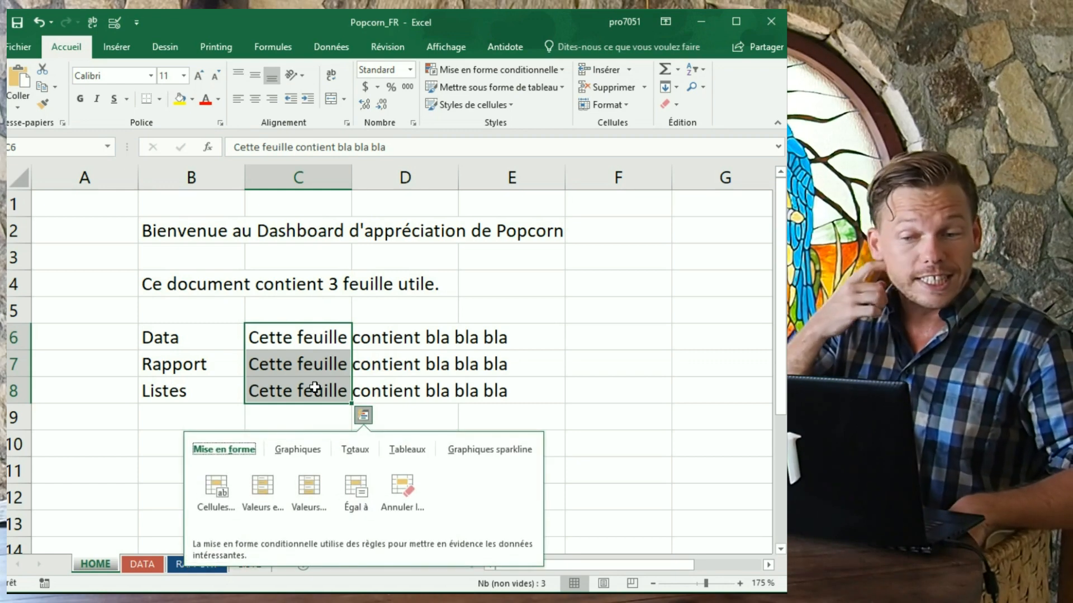
pyautogui.press('Escape')
pyautogui.click(186, 344)
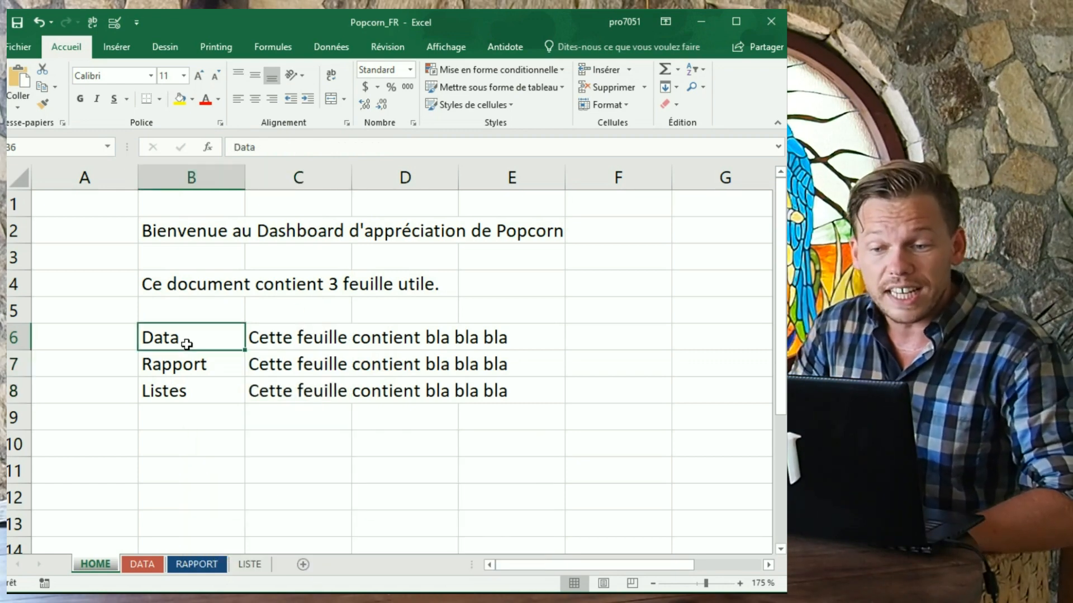
pyautogui.press('Down')
pyautogui.press('Down')
pyautogui.moveTo(192, 335); pyautogui.dragTo(186, 391)
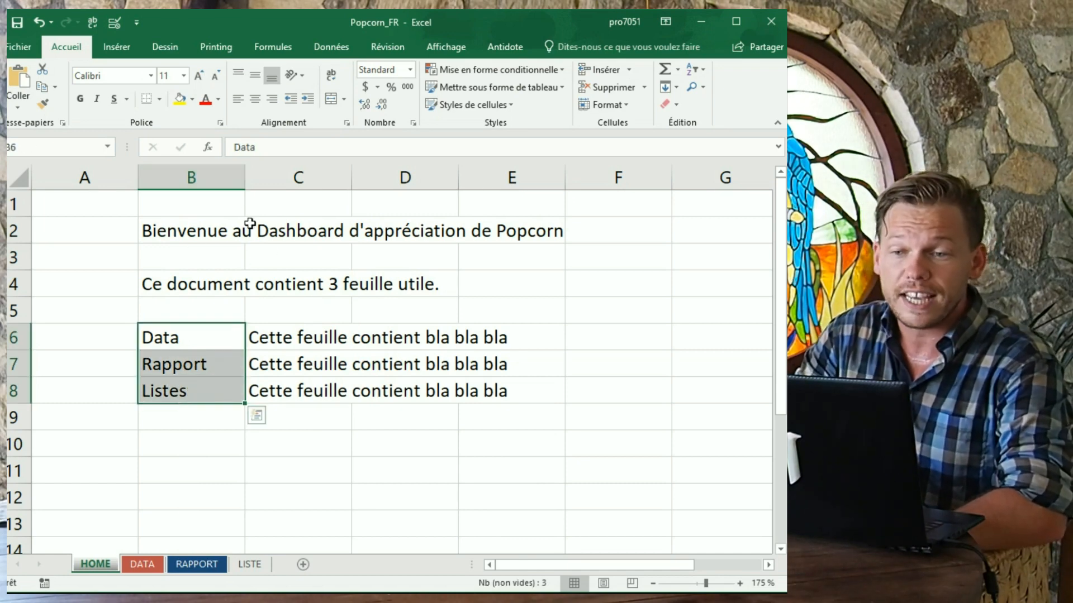
# - Hide the gridlines and the row and column headings on the HOME sheet
pyautogui.click(458, 42)
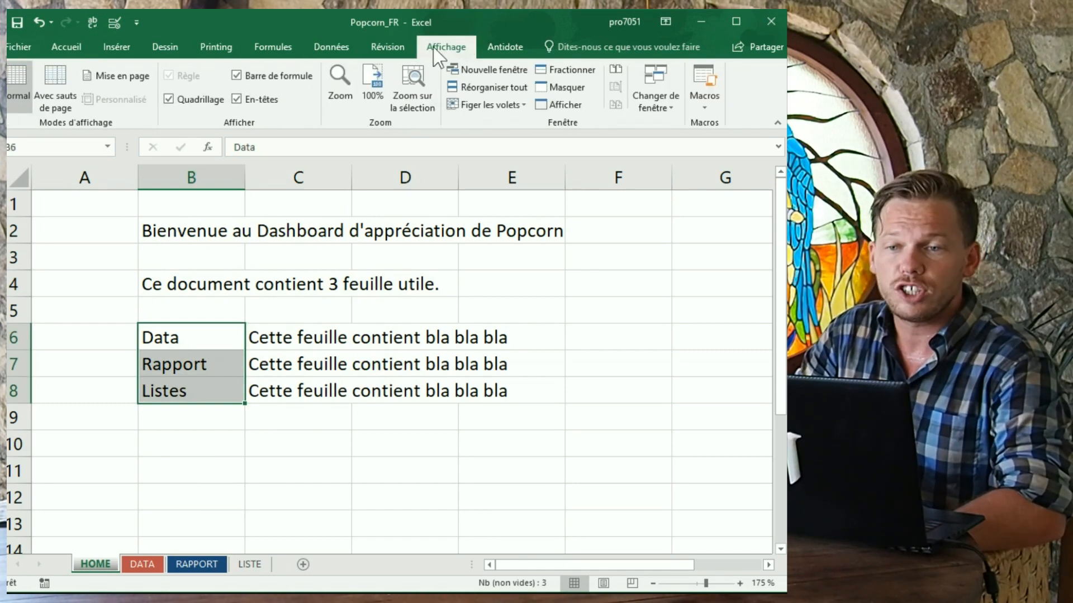
pyautogui.click(230, 98)
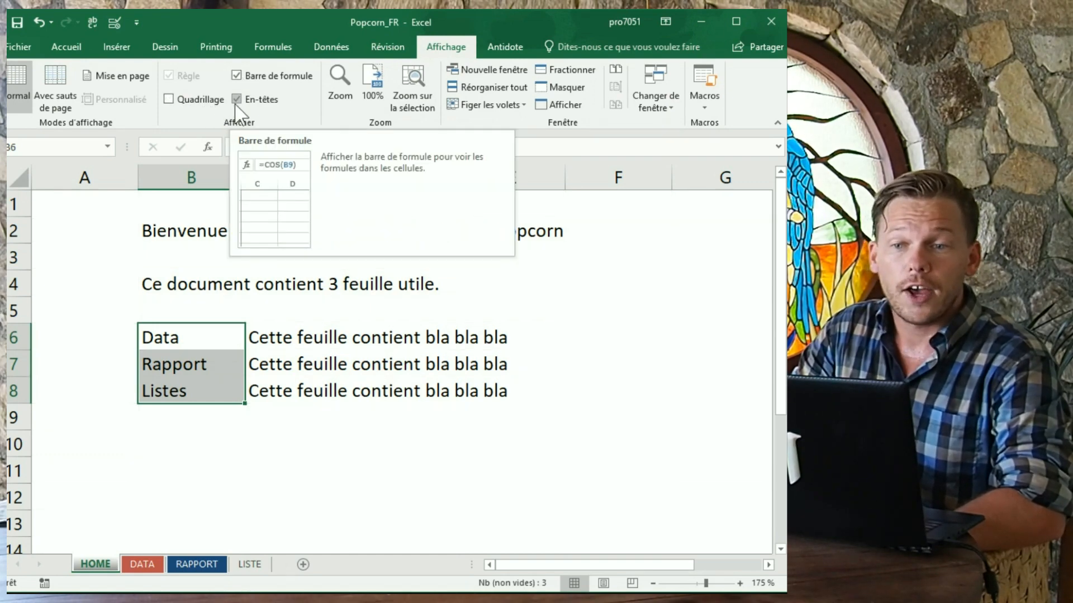
pyautogui.click(237, 99)
# - Format the welcome title in B2 with the Tw Cen MT Condensed Extra Bold font at size 14
pyautogui.click(162, 202)
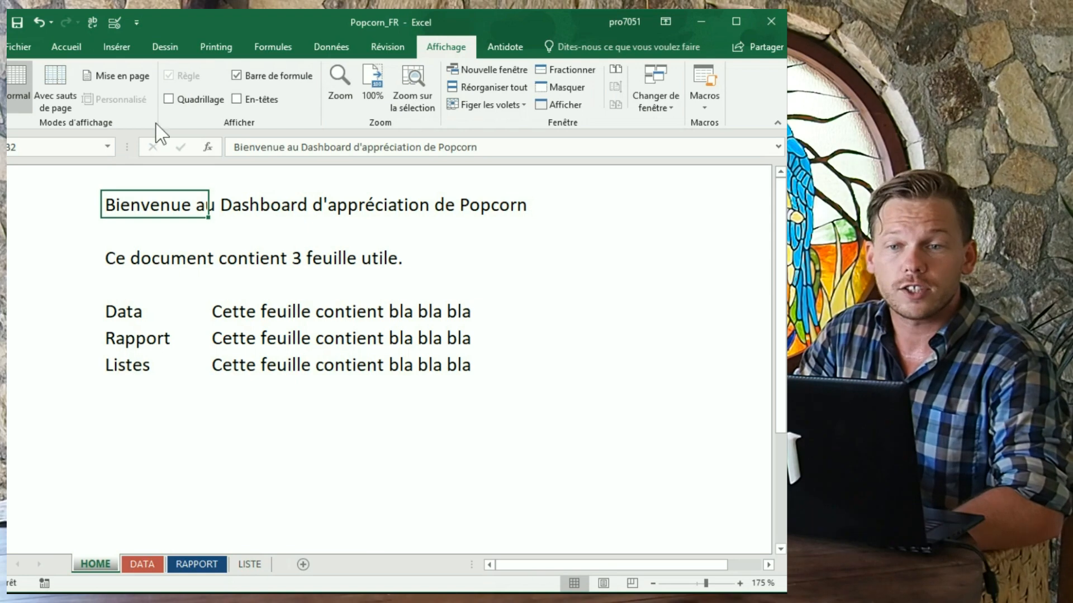
pyautogui.click(66, 47)
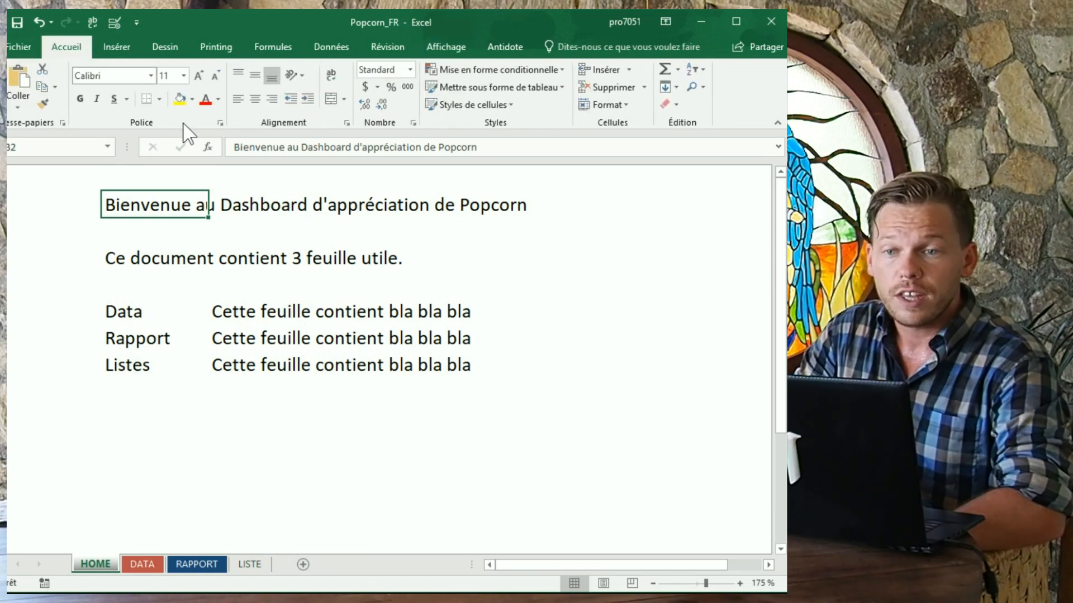
pyautogui.click(198, 76)
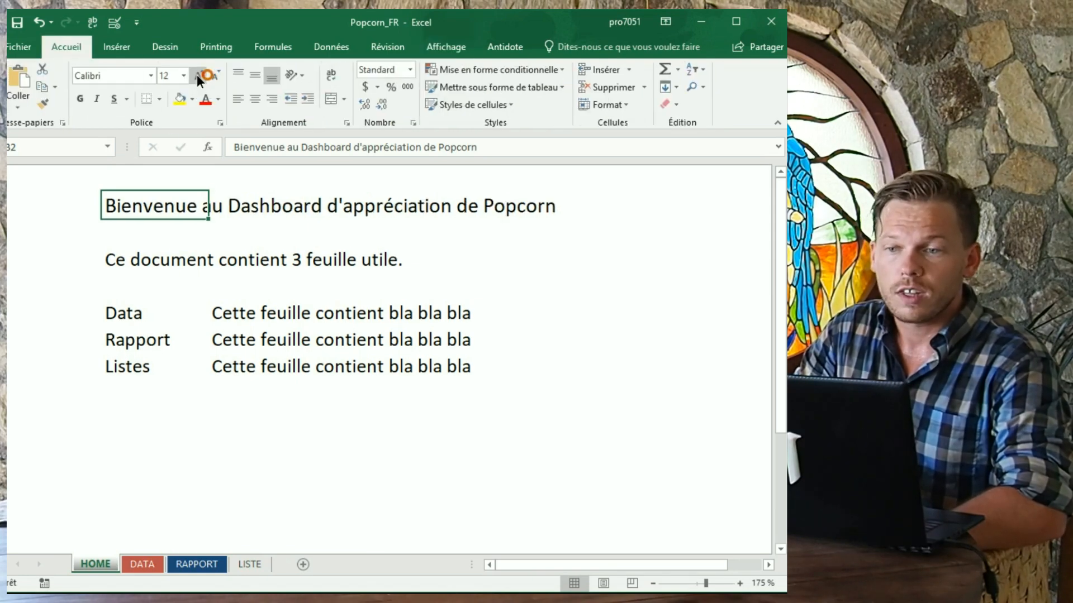
pyautogui.click(198, 77)
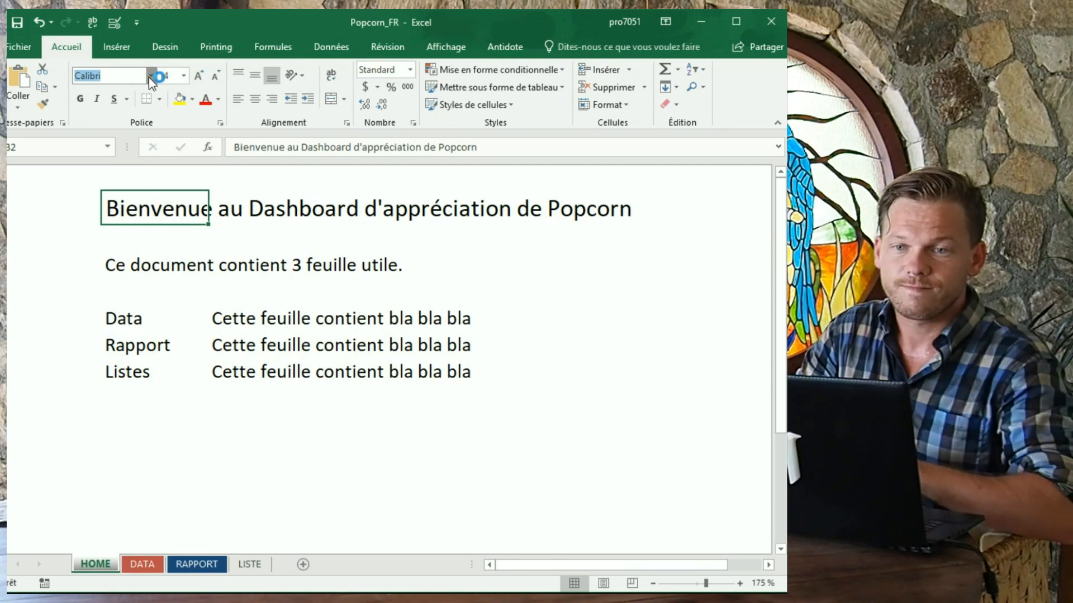
pyautogui.click(148, 77)
pyautogui.write('Tw Cen MT')
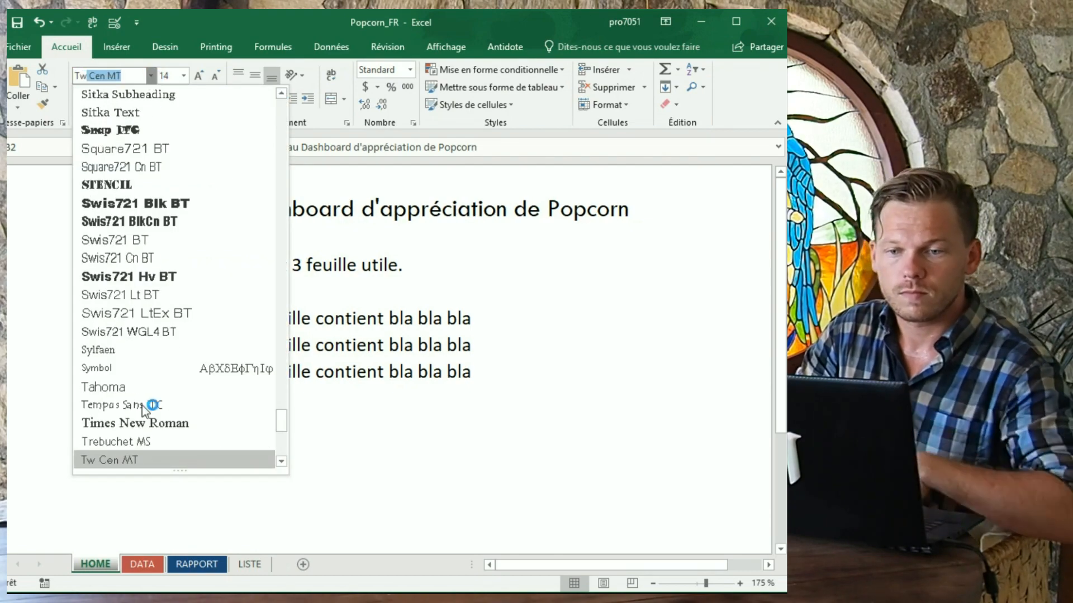
pyautogui.scroll(-1, 128, 447)
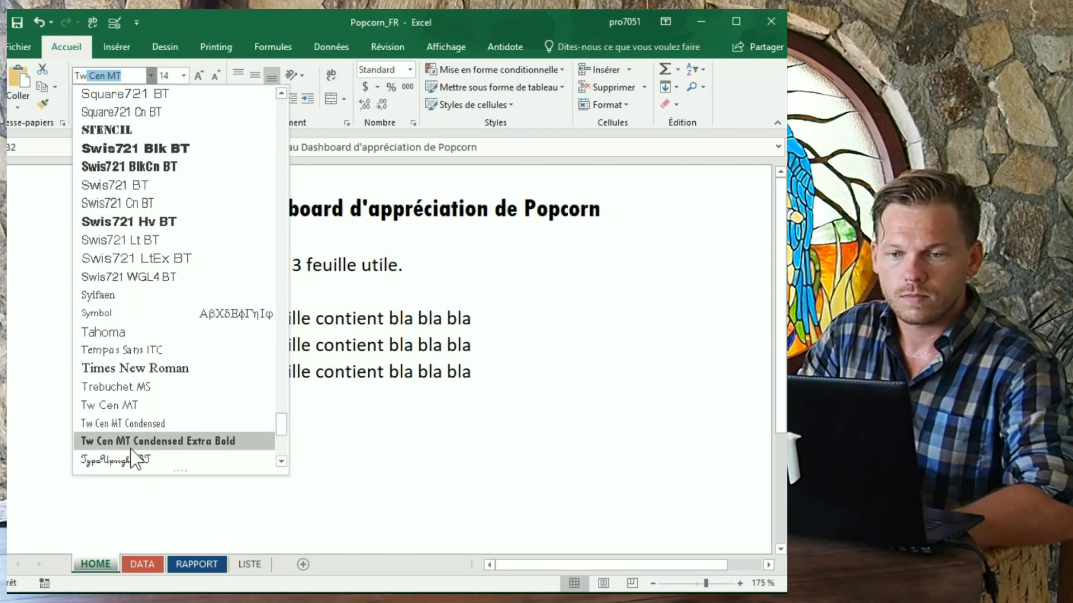
pyautogui.click(190, 437)
# - Copy the title's formatting to the "Ce document contient 3 feuille utile." line in B4
pyautogui.click(159, 265)
pyautogui.click(166, 204)
pyautogui.click(42, 103)
pyautogui.click(136, 270)
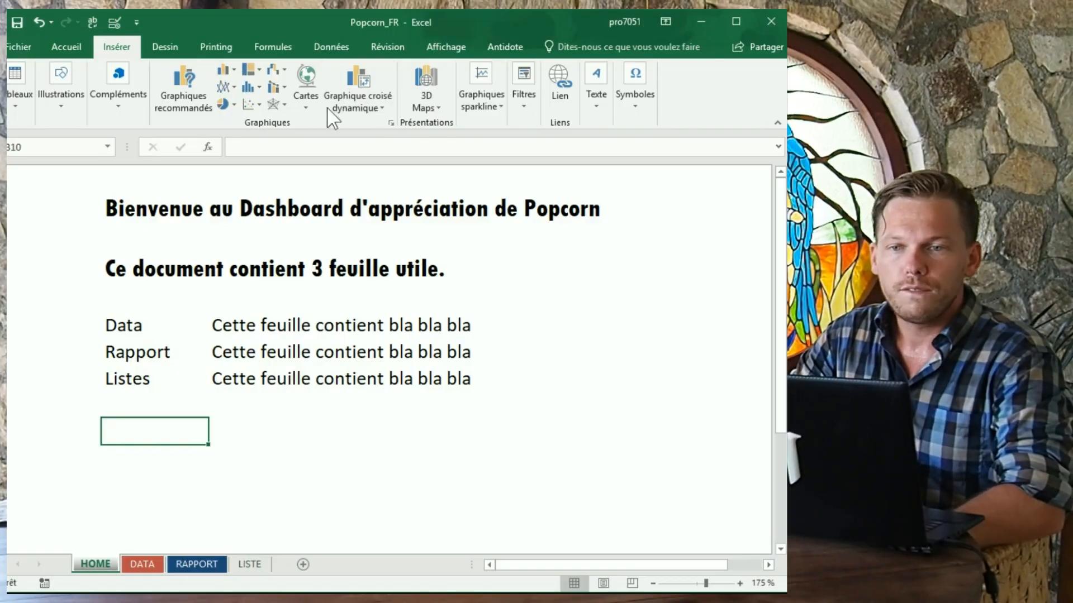
# - Draw a rectangle shape about 0.68 cm high and 2.74 cm wide just below the list of sheet names
pyautogui.click(118, 97)
pyautogui.click(64, 100)
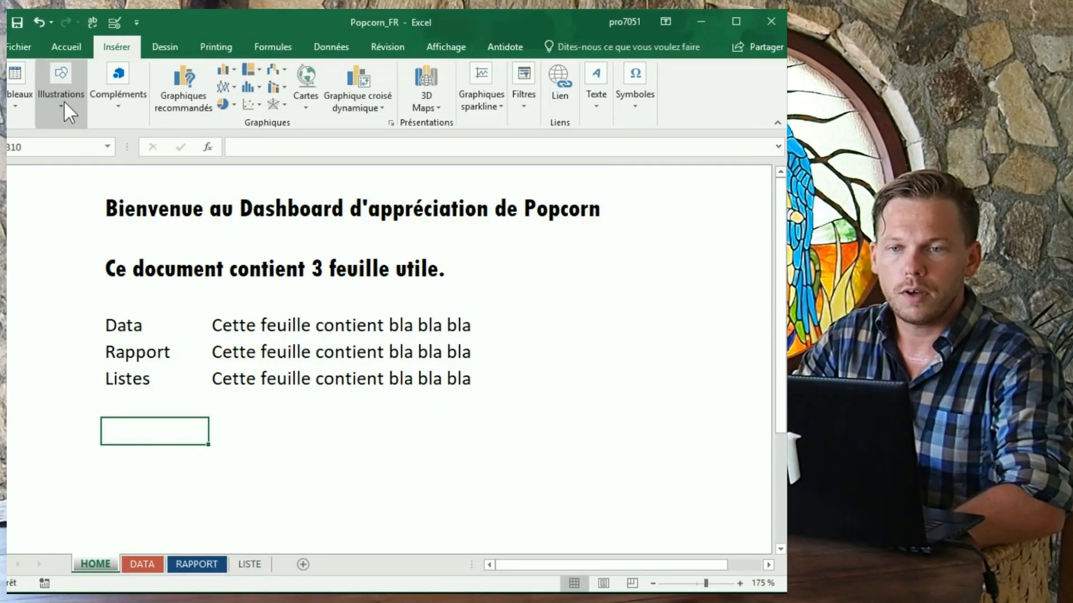
pyautogui.click(63, 100)
pyautogui.click(128, 171)
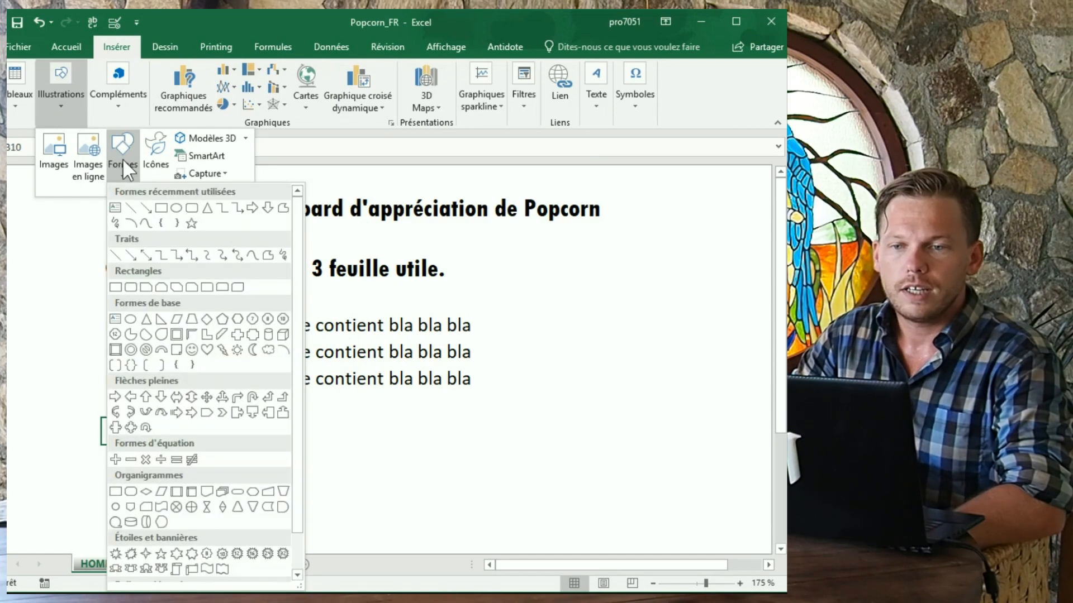
pyautogui.click(152, 214)
pyautogui.moveTo(81, 392); pyautogui.dragTo(221, 445)
pyautogui.moveTo(170, 420)
pyautogui.mouseDown()
pyautogui.moveTo(182, 429)
pyautogui.moveTo(169, 440)
pyautogui.mouseUp()
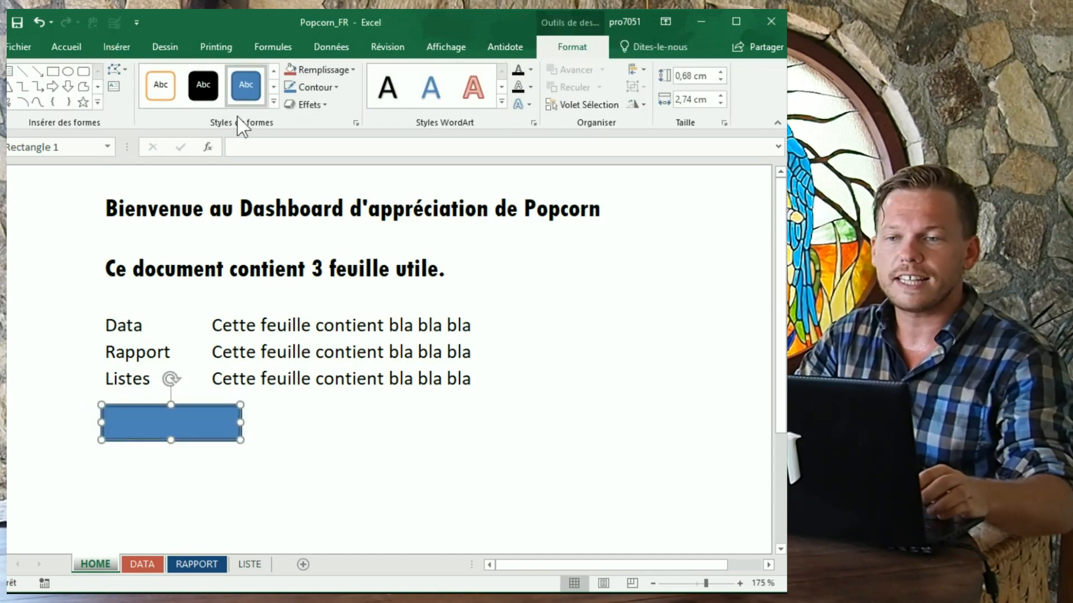
# - Apply a preset shape style with no visible fill and a red outline to the rectangle
pyautogui.click(273, 105)
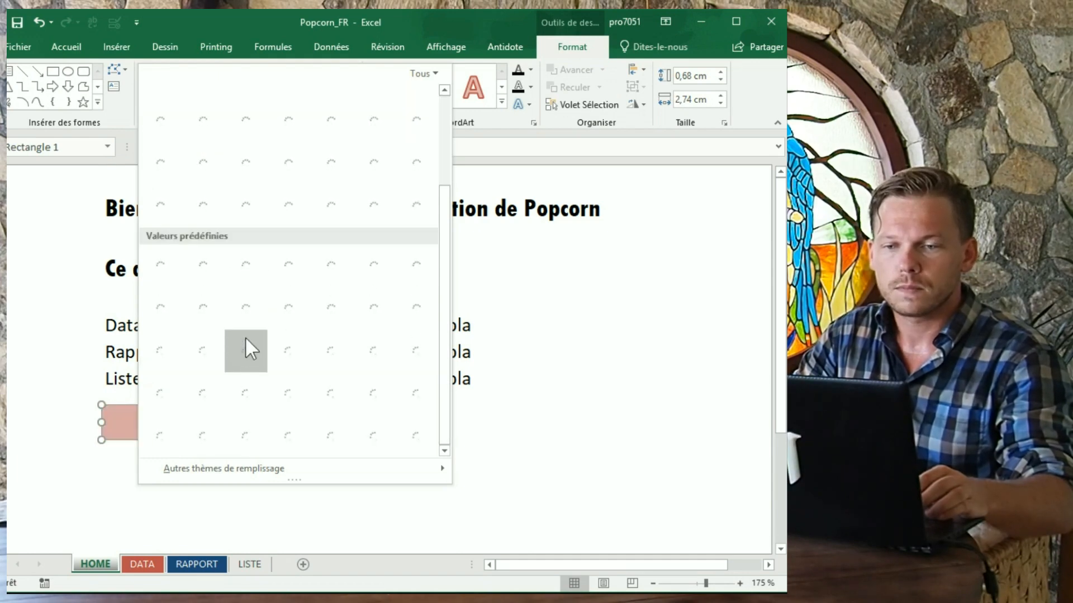
pyautogui.click(252, 321)
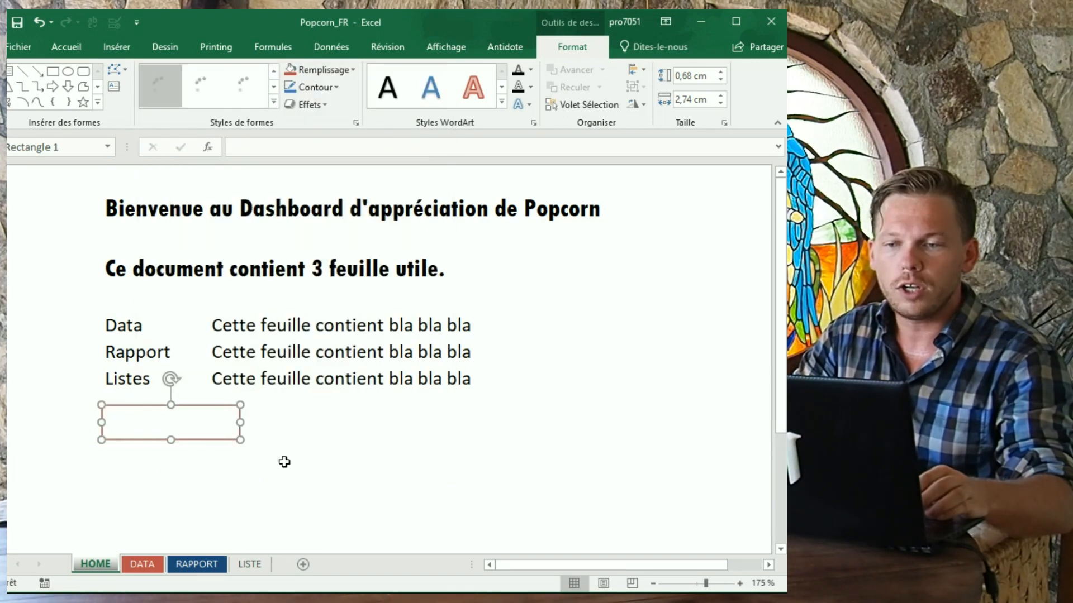
pyautogui.click(211, 460)
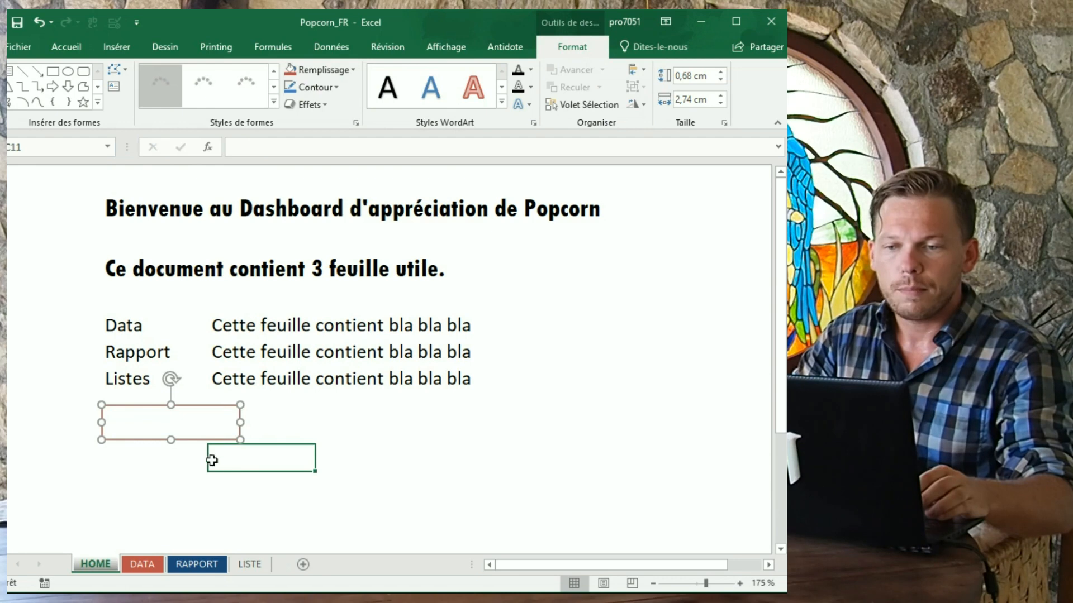
# - Duplicate the red-outlined rectangle twice along the same row to make three aligned rectangles of equal size
pyautogui.click(190, 406)
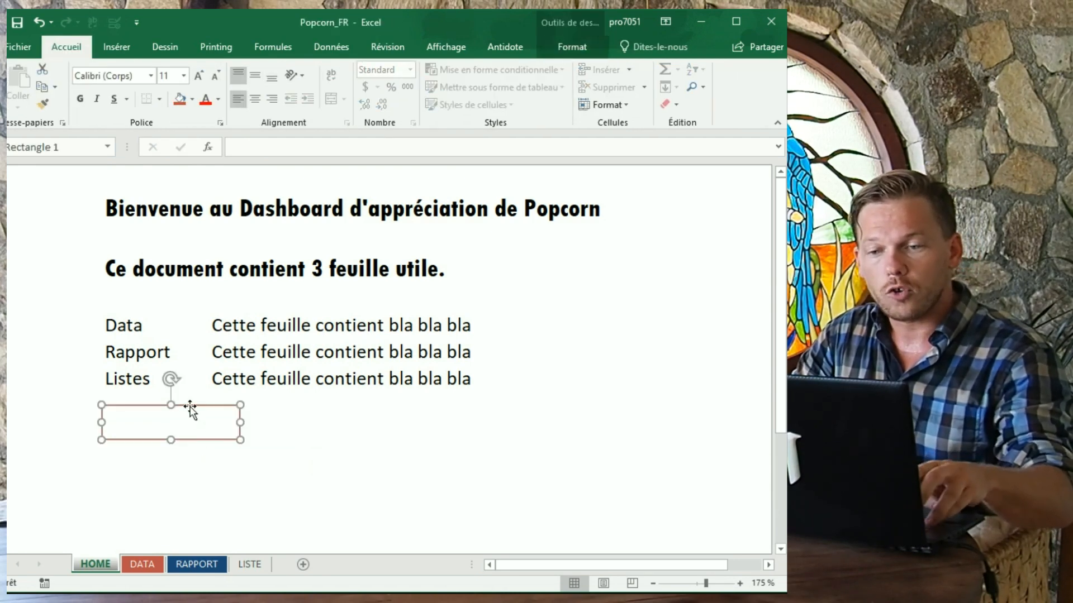
pyautogui.moveTo(190, 406); pyautogui.dragTo(431, 411)
pyautogui.click(336, 415)
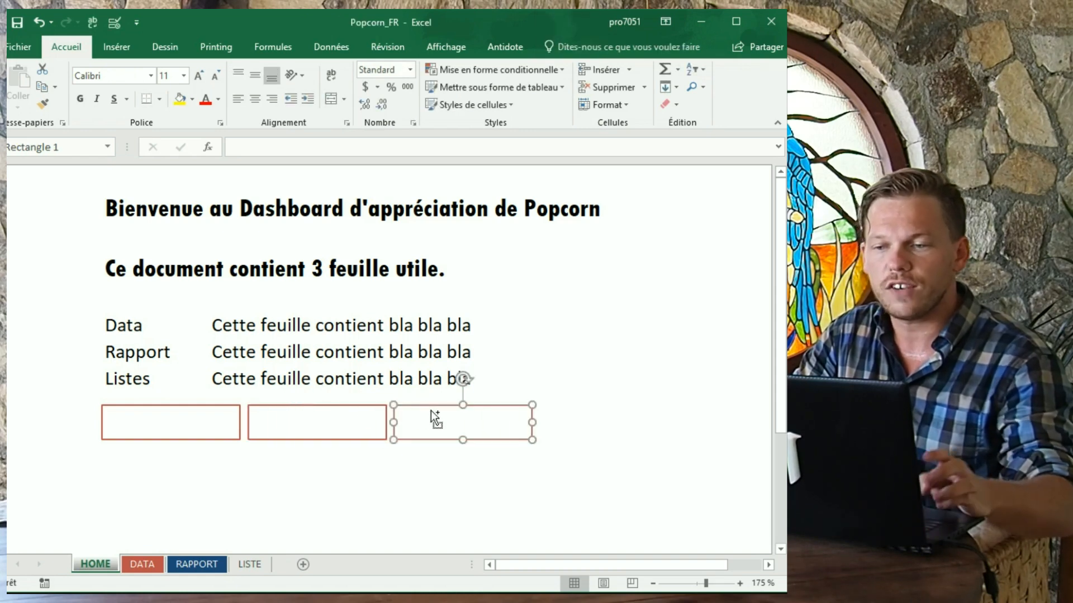
# - Link the first rectangle's text to the Data label in cell B6 with the formula =$B$6
pyautogui.click(222, 421)
pyautogui.click(173, 440)
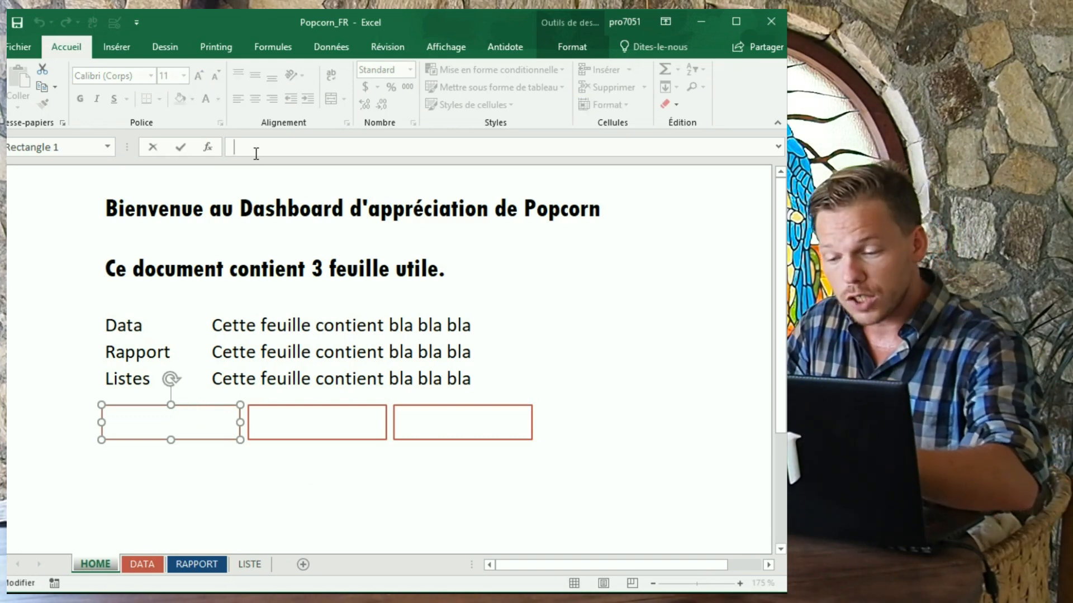
pyautogui.click(123, 328)
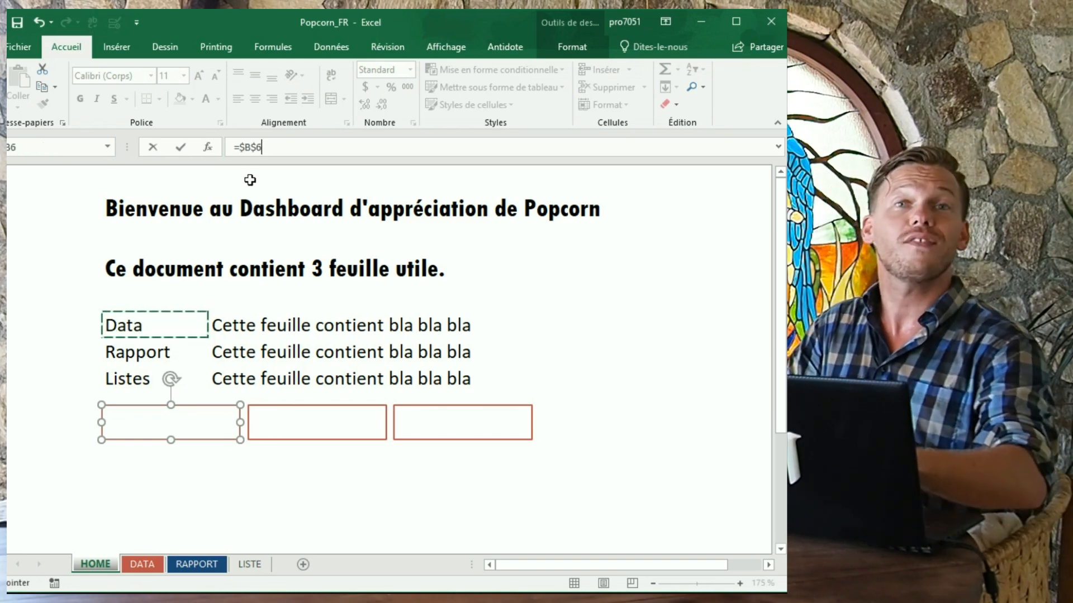
pyautogui.press('Return')
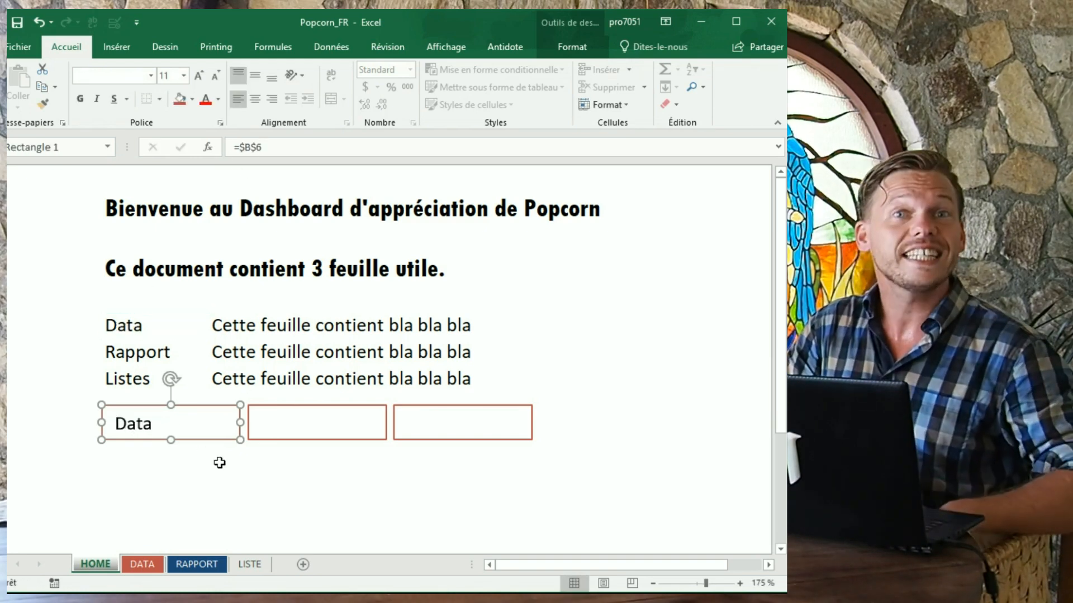
# - Link the middle rectangle's text to the Rapport label in cell B7 with the formula =$B$7
pyautogui.click(311, 413)
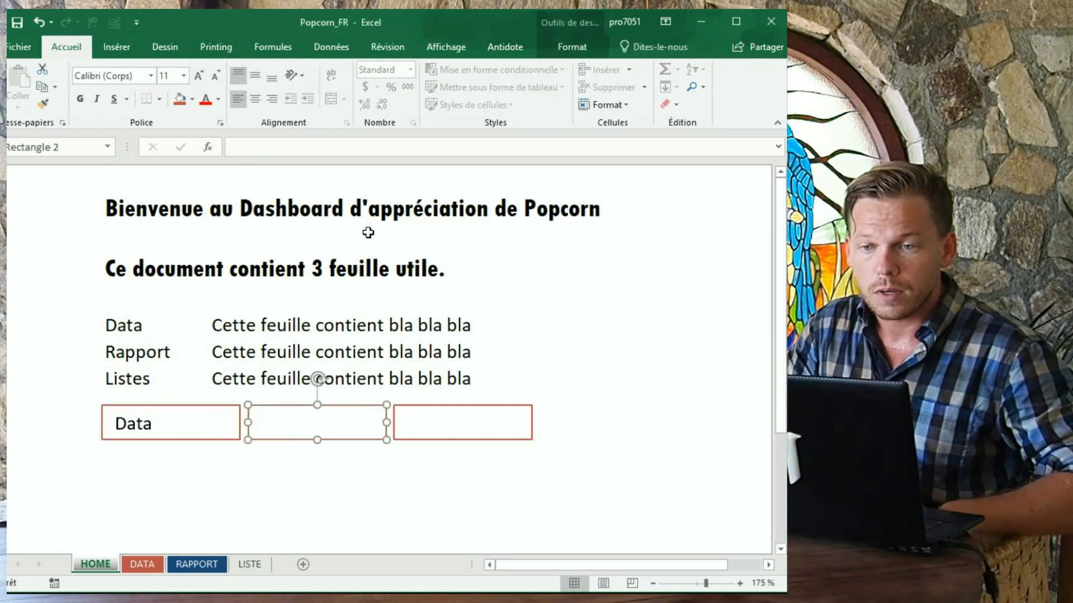
pyautogui.click(343, 149)
pyautogui.write('=')
pyautogui.click(160, 352)
pyautogui.press('Return')
# - Link the third rectangle's text to the Listes label in cell B8 with the formula =$B$8
pyautogui.click(467, 413)
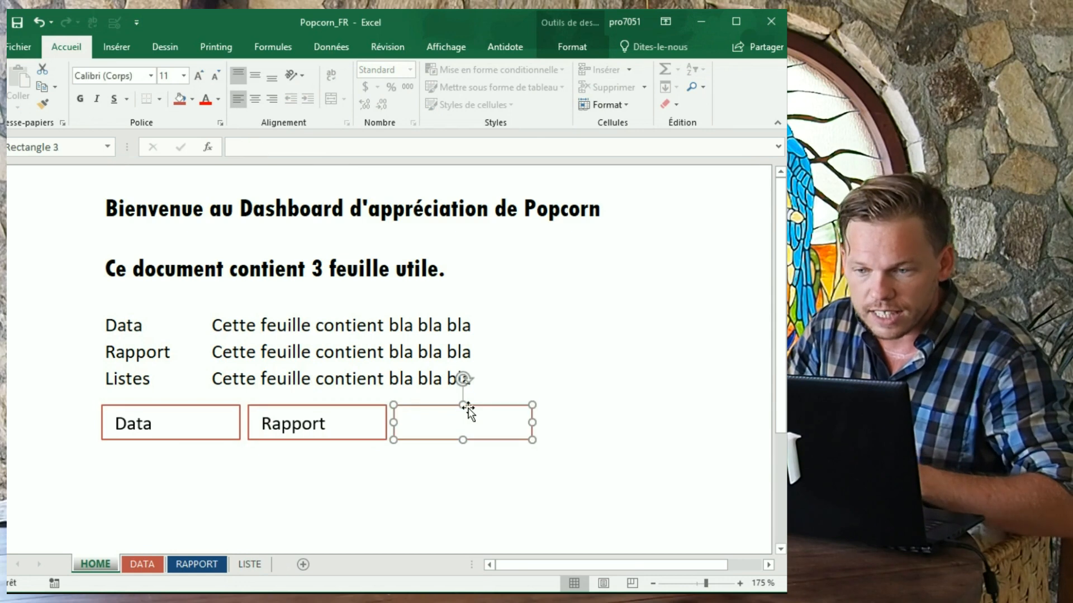
pyautogui.click(366, 156)
pyautogui.write('=')
pyautogui.click(141, 377)
pyautogui.press('Return')
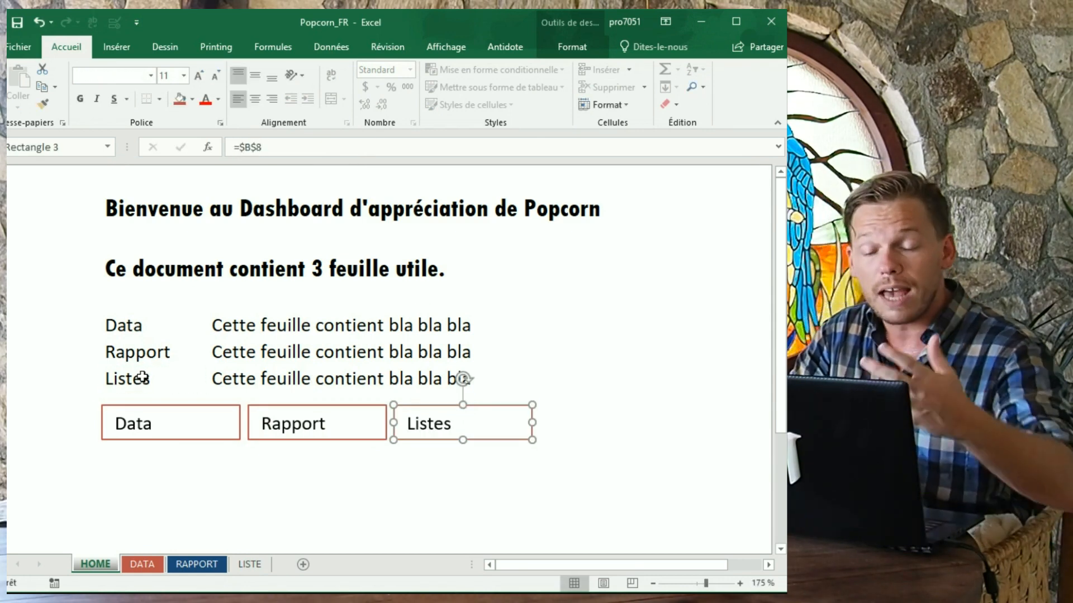
# - Replace the Data label in cell B6 with "Donnée"
pyautogui.click(163, 324)
pyautogui.write('Don')
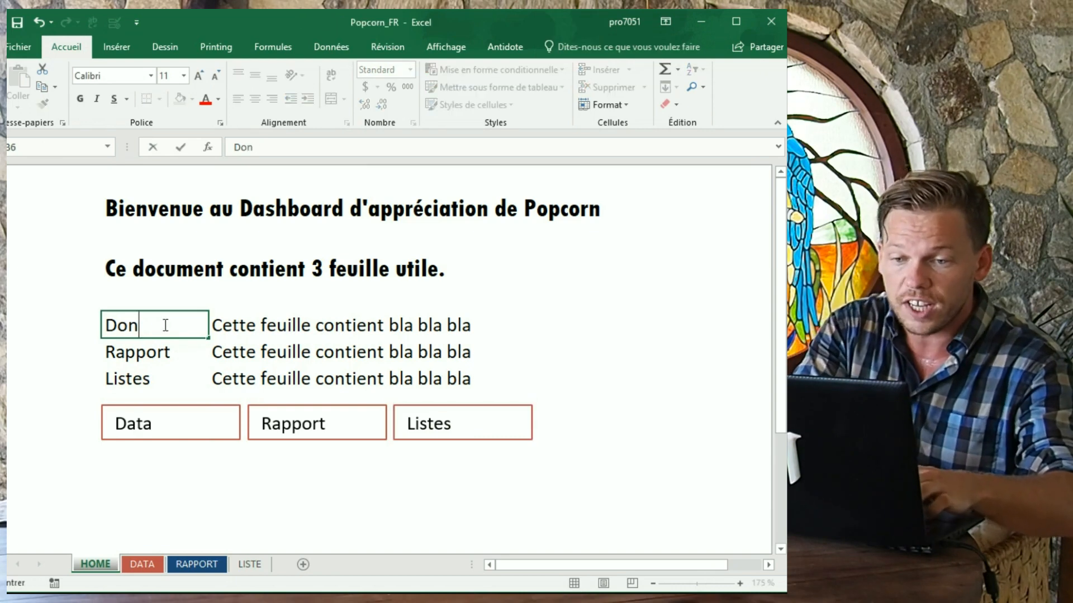
pyautogui.write('née')
pyautogui.press('Return')
pyautogui.press('Return')
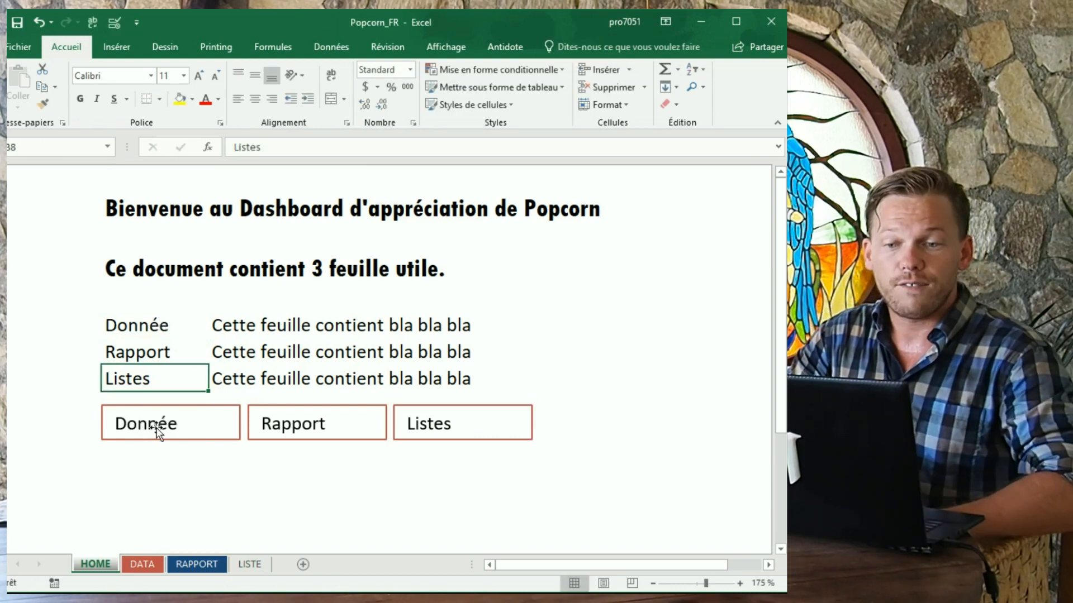
pyautogui.press('Return')
# - Apply the preset shape style with no fill and a blue outline to the Rapport rectangle
pyautogui.click(287, 415)
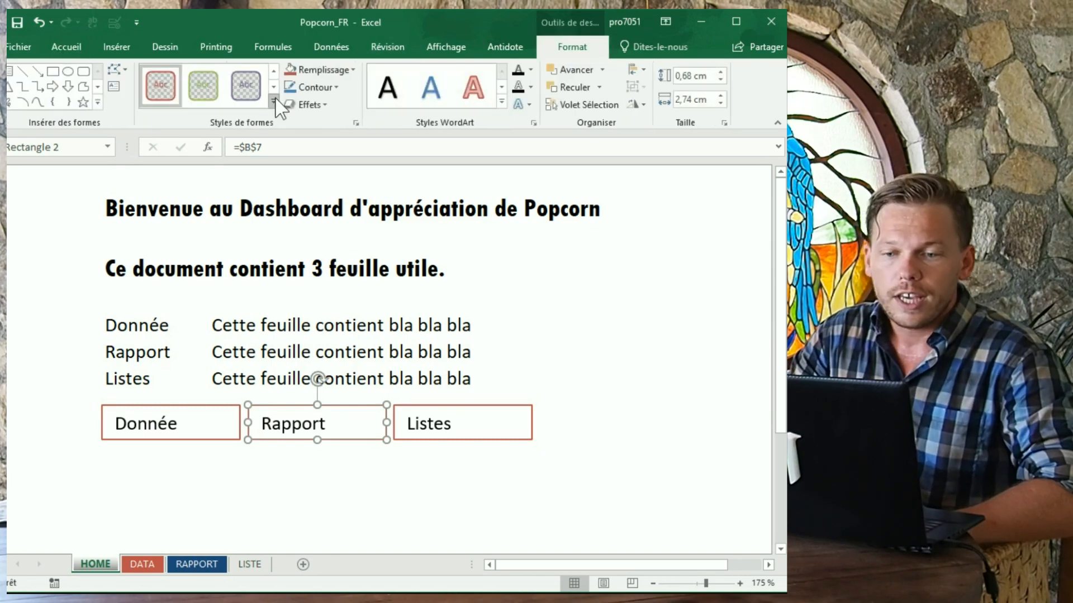
pyautogui.click(273, 86)
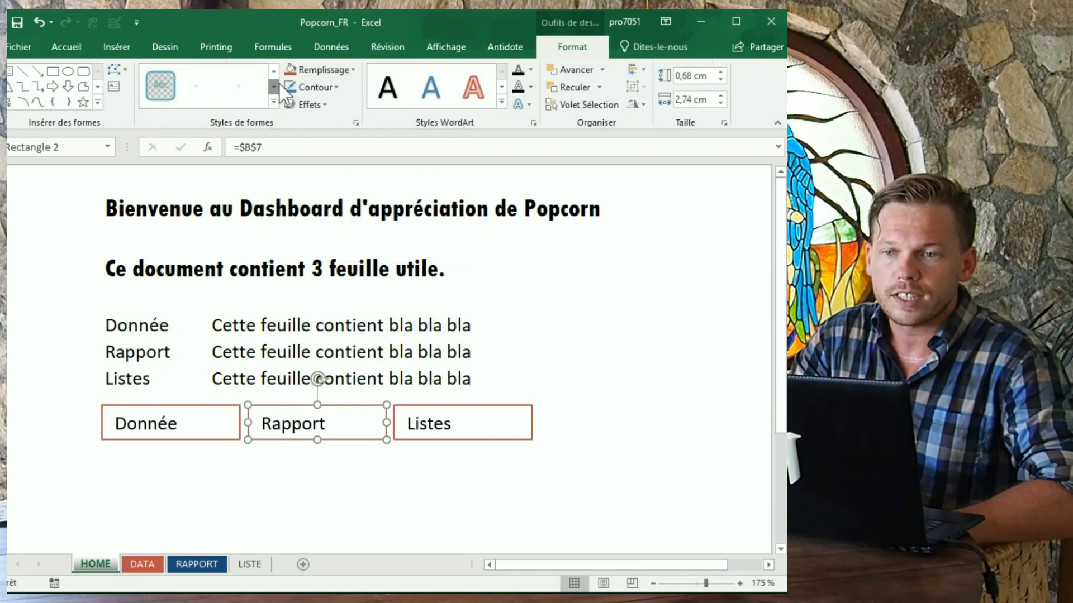
pyautogui.click(284, 69)
pyautogui.click(278, 70)
pyautogui.click(246, 85)
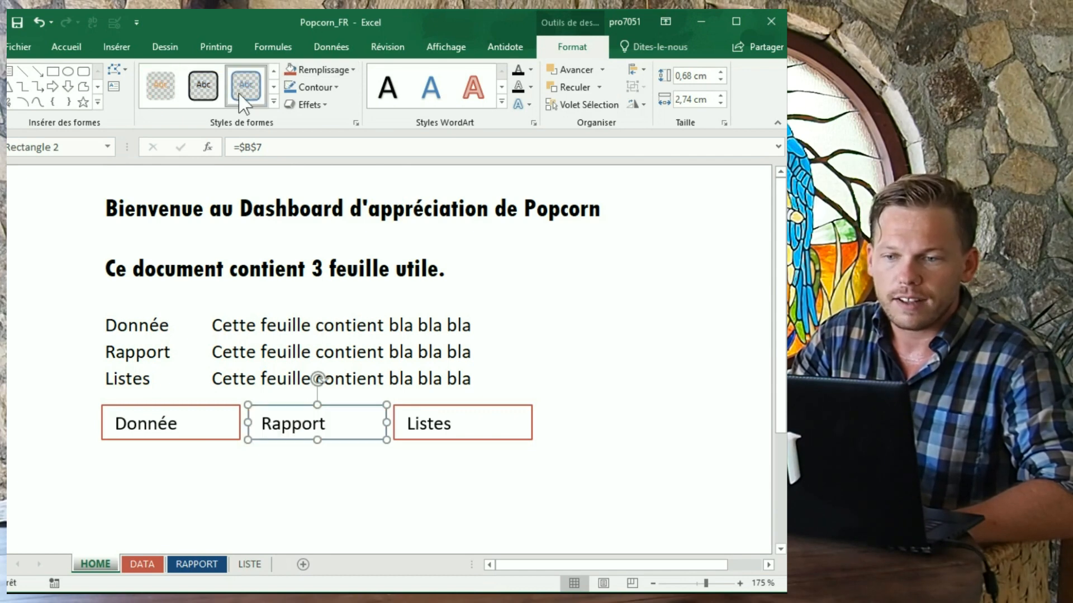
# - Apply the preset shape style with no fill and a black outline to the Listes rectangle
pyautogui.click(450, 407)
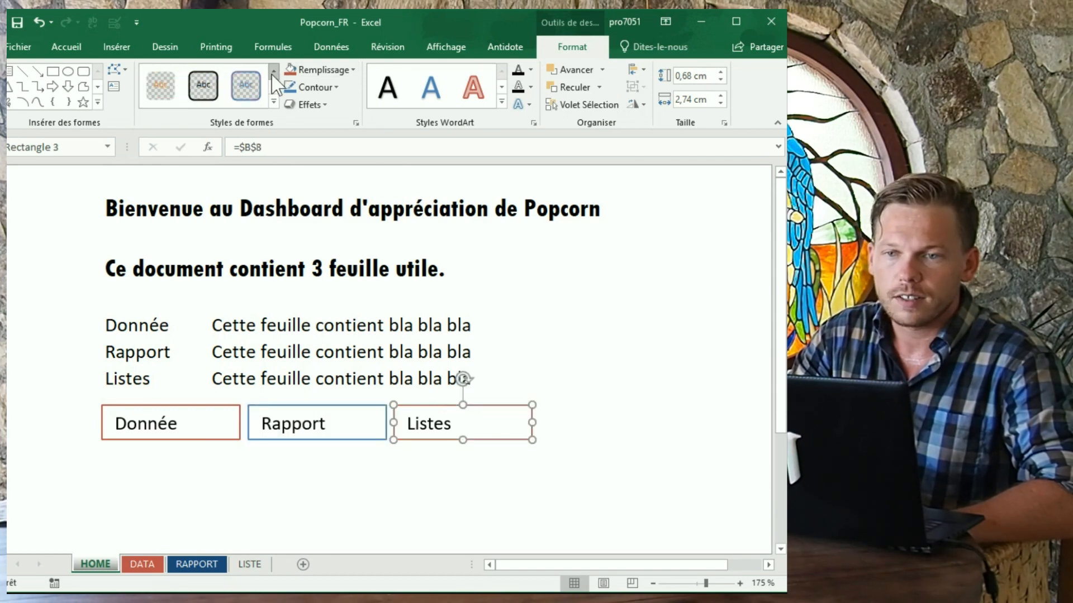
pyautogui.click(203, 84)
pyautogui.click(402, 506)
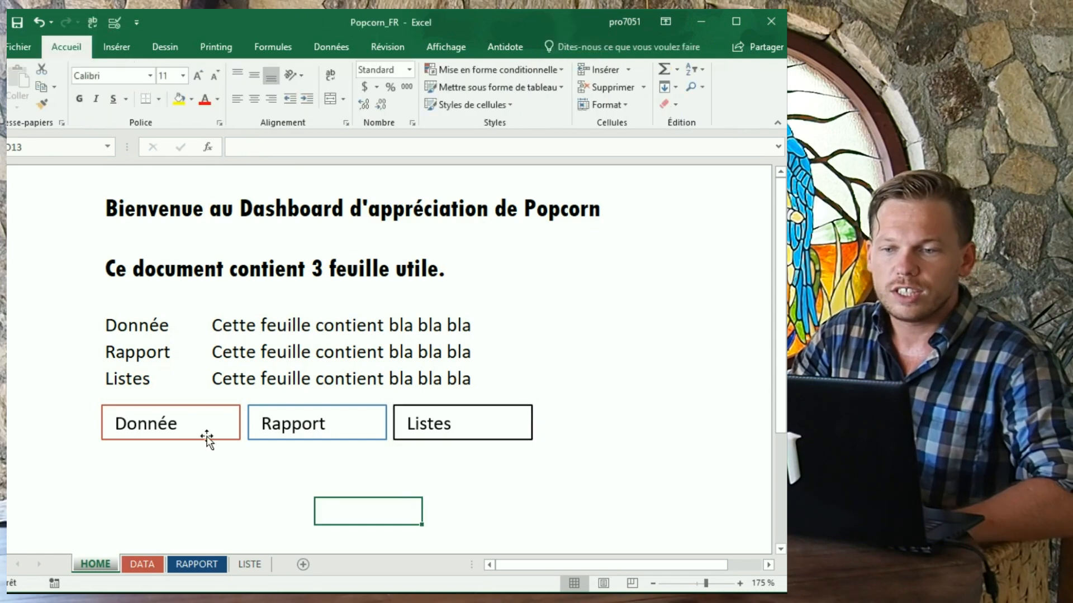
# - Center the text of all three rectangles horizontally and vertically and enlarge it to size 14
pyautogui.click(374, 441)
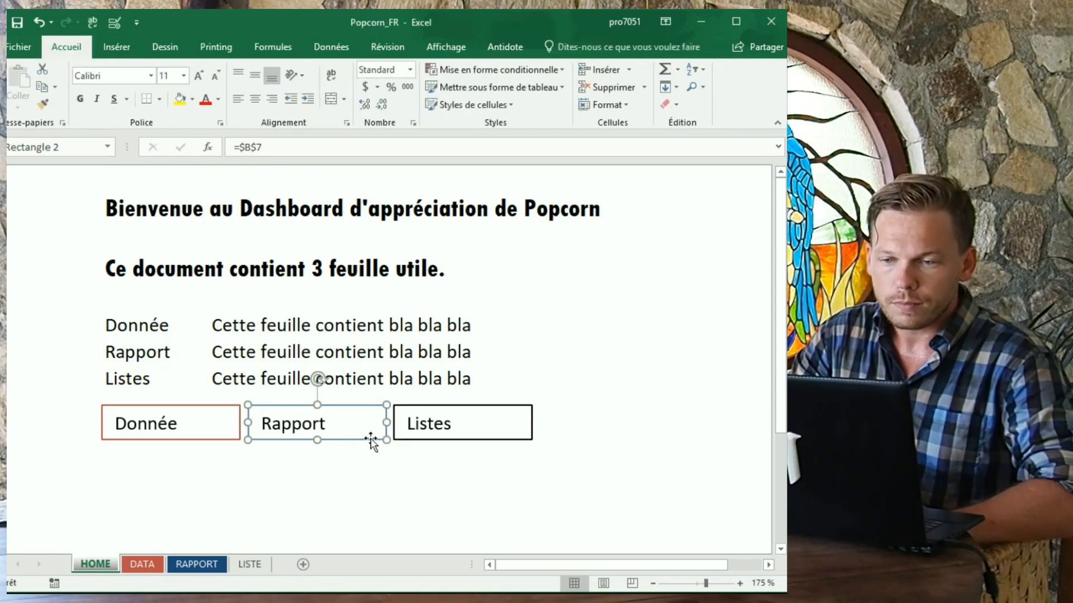
pyautogui.keyDown('ctrl'); pyautogui.click(235, 439); pyautogui.keyUp('ctrl')
pyautogui.keyDown('ctrl'); pyautogui.click(462, 441); pyautogui.keyUp('ctrl')
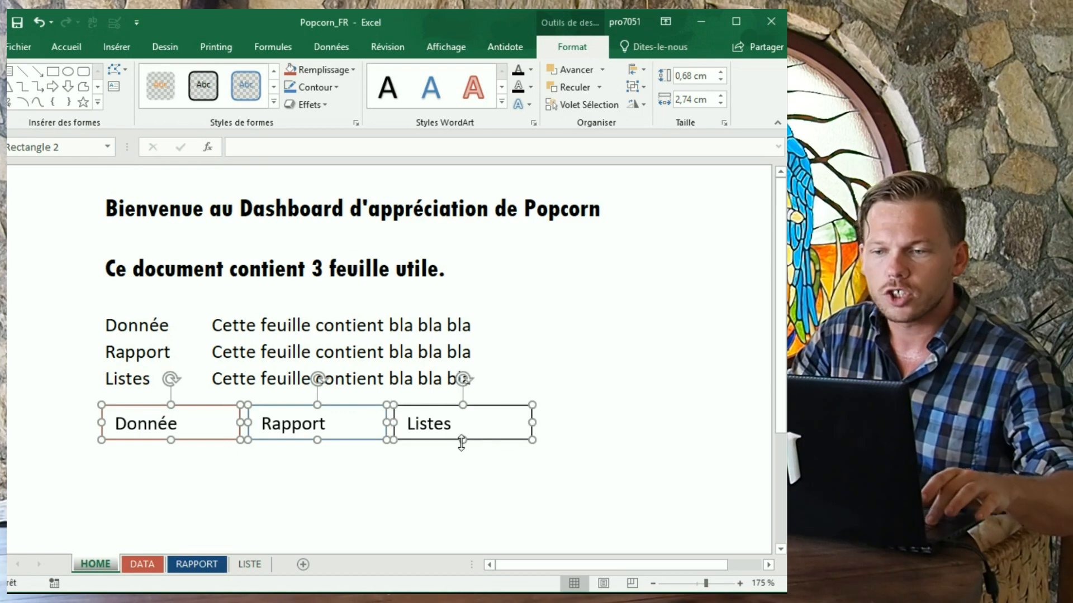
pyautogui.click(77, 47)
pyautogui.click(272, 99)
pyautogui.click(255, 99)
pyautogui.click(255, 73)
pyautogui.click(198, 75)
pyautogui.click(198, 75)
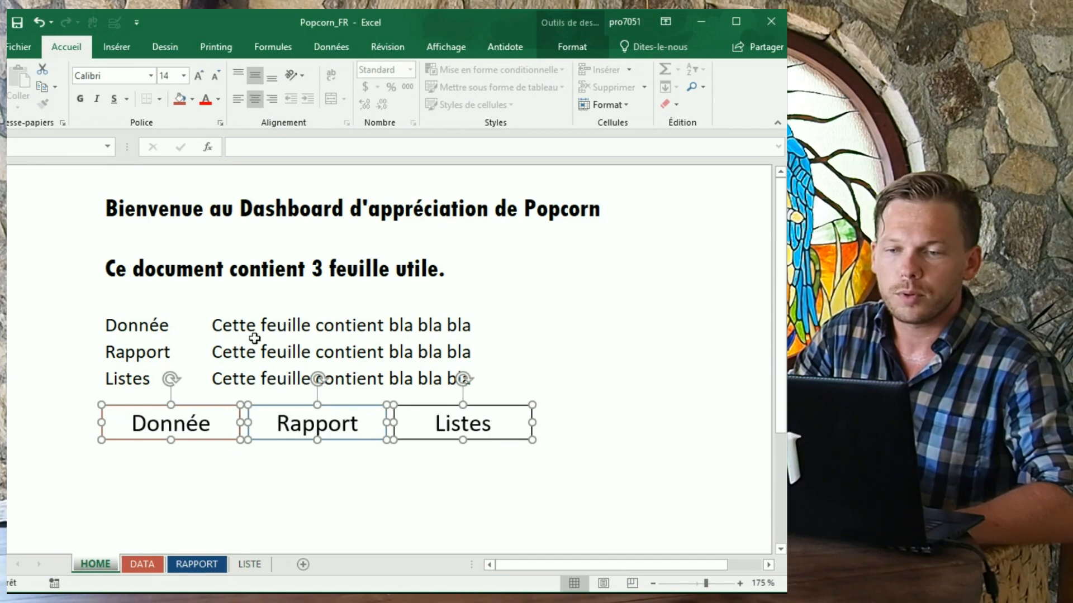
pyautogui.click(137, 76)
pyautogui.write('Tw Cen MT')
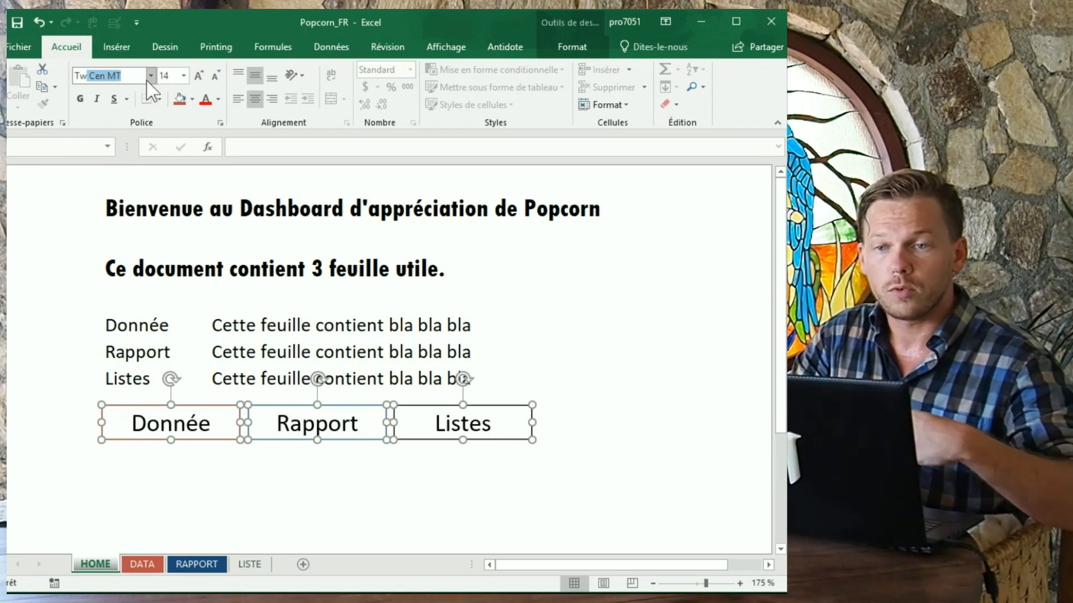
pyautogui.click(149, 76)
pyautogui.click(149, 77)
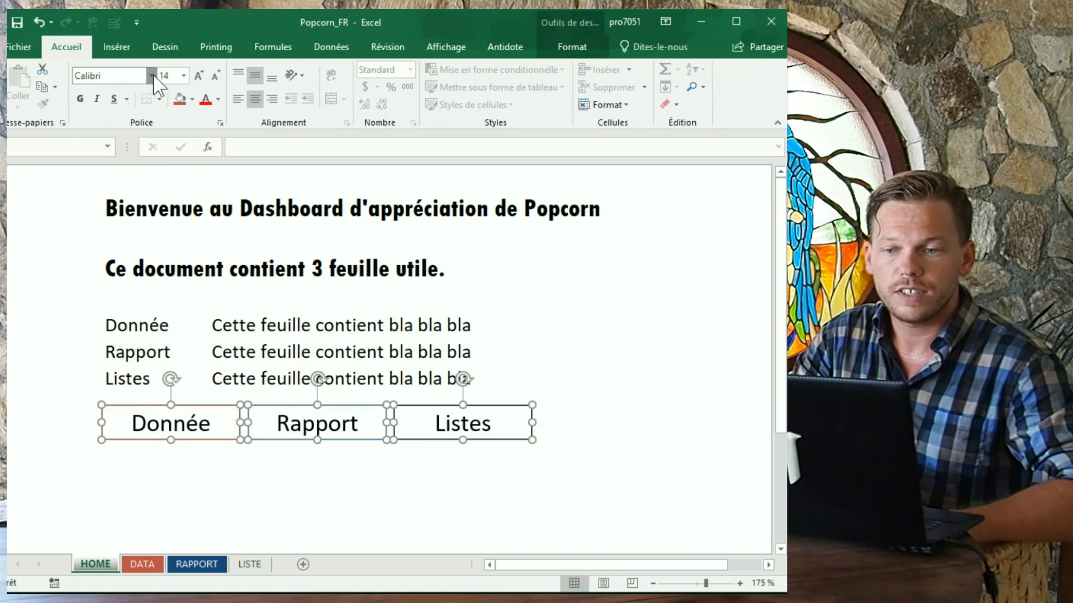
pyautogui.click(132, 75)
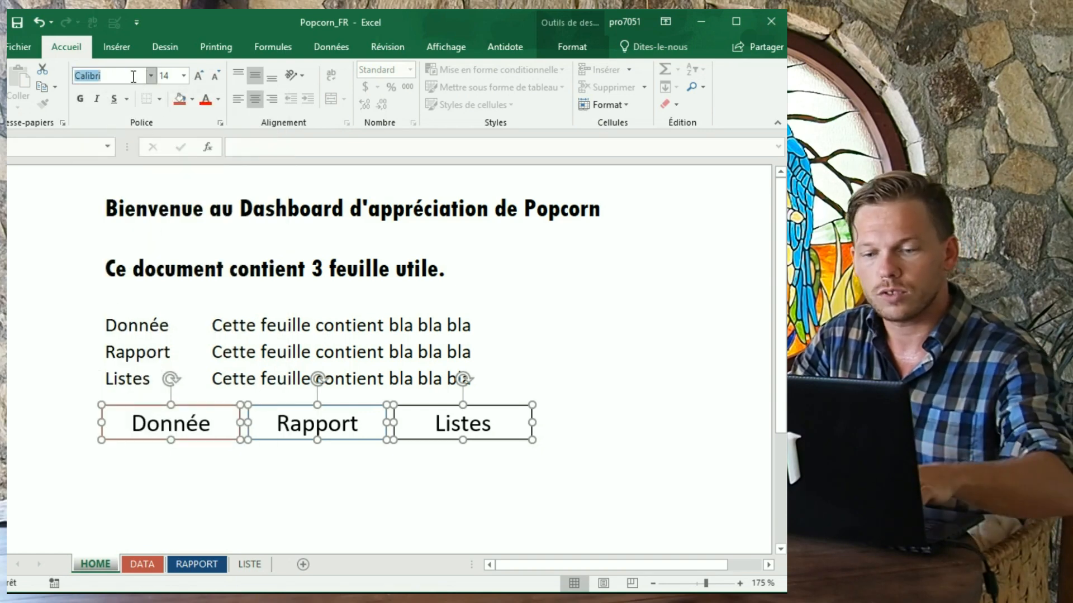
pyautogui.press('Escape')
# - Format the text of the three rectangles in the Tw Cen MT Condensed font at size 16
pyautogui.click(150, 77)
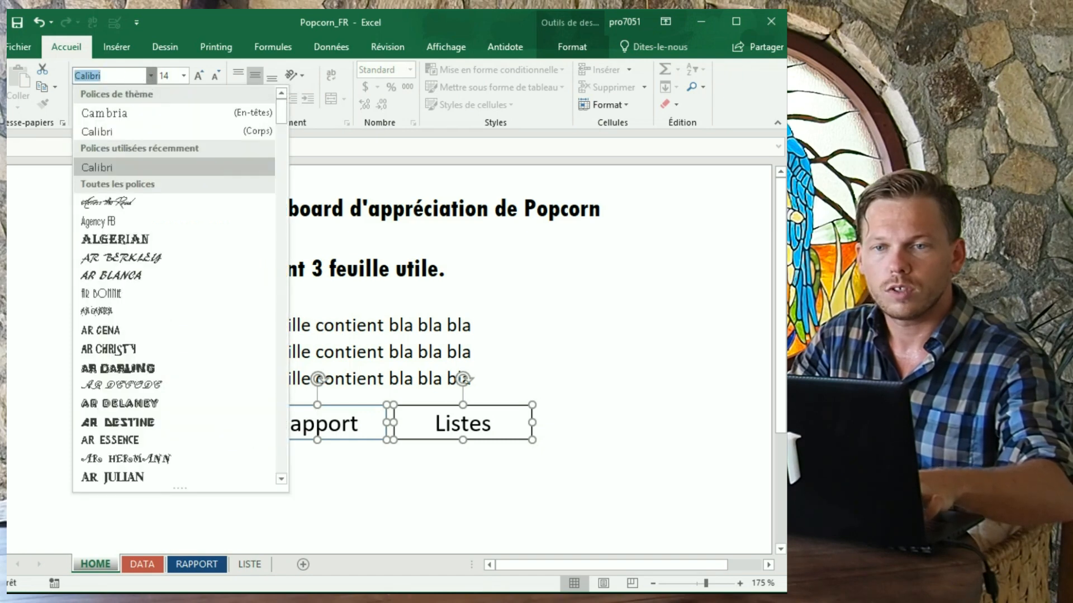
pyautogui.write('Tw')
pyautogui.scroll(-1, 132, 383)
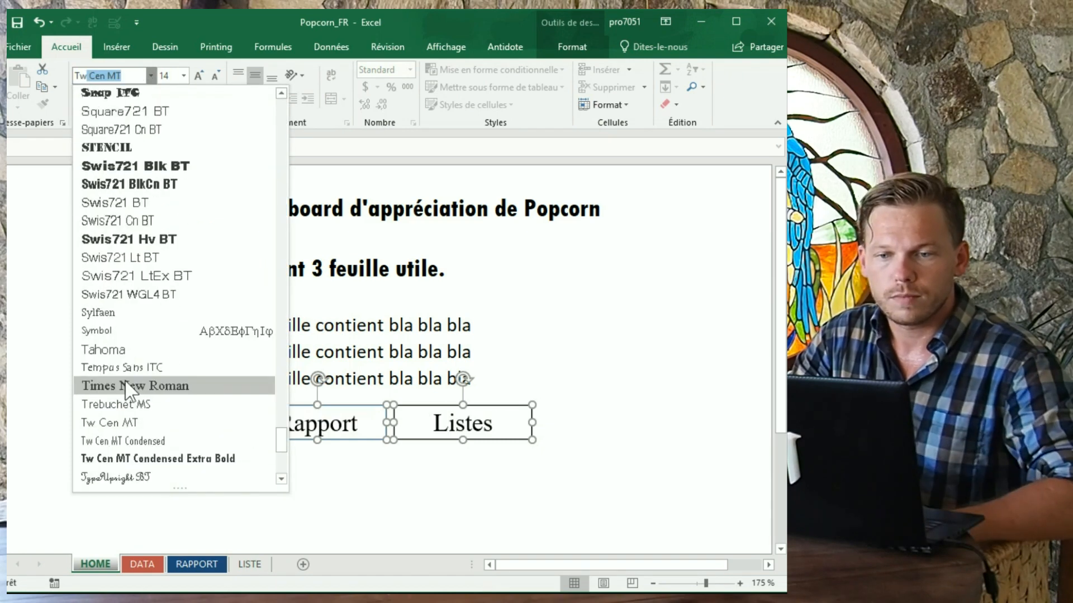
pyautogui.click(162, 441)
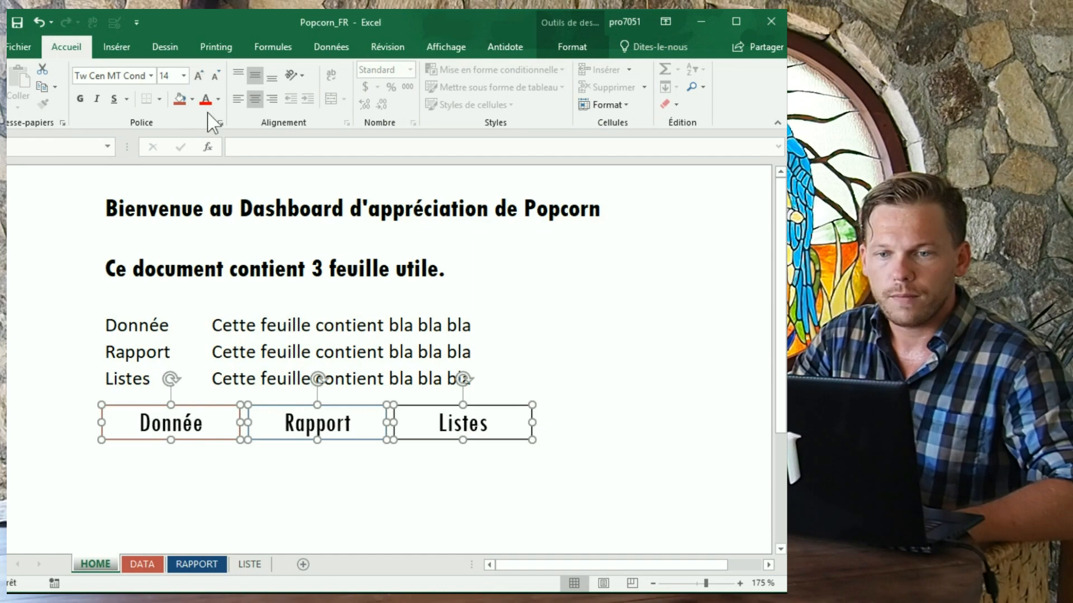
pyautogui.click(221, 480)
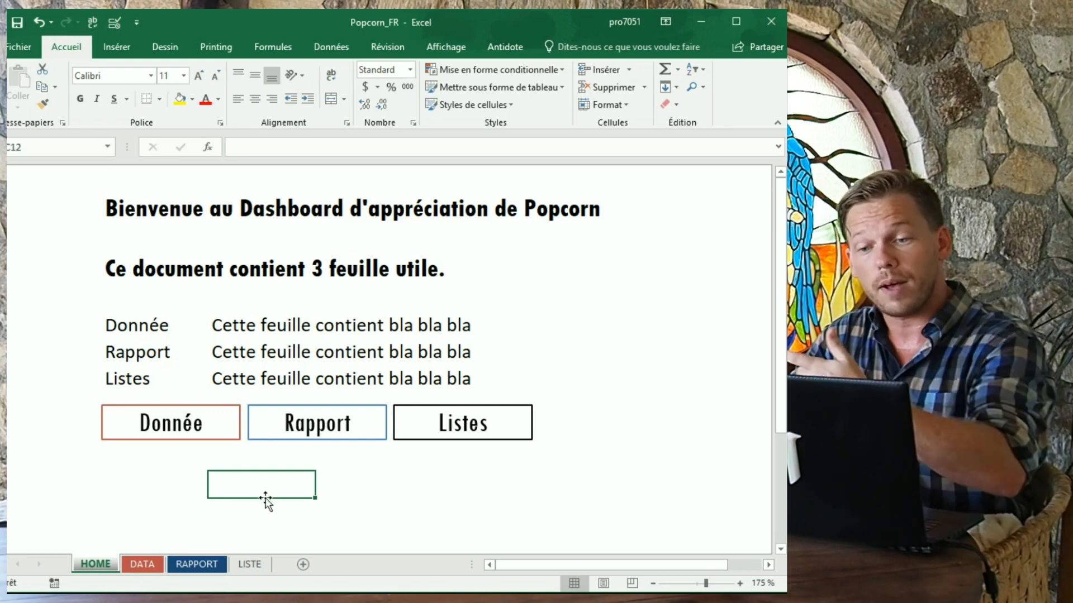
# - Add a hyperlink from the Donnée rectangle to cell A1 of the DATA sheet in this document
pyautogui.rightClick(239, 435)
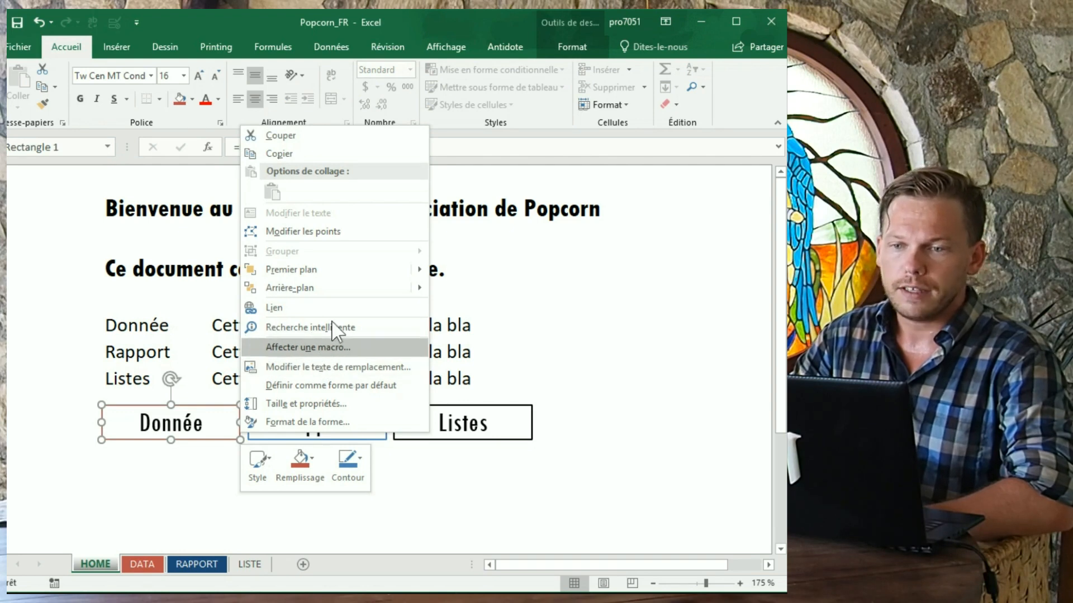
pyautogui.click(332, 306)
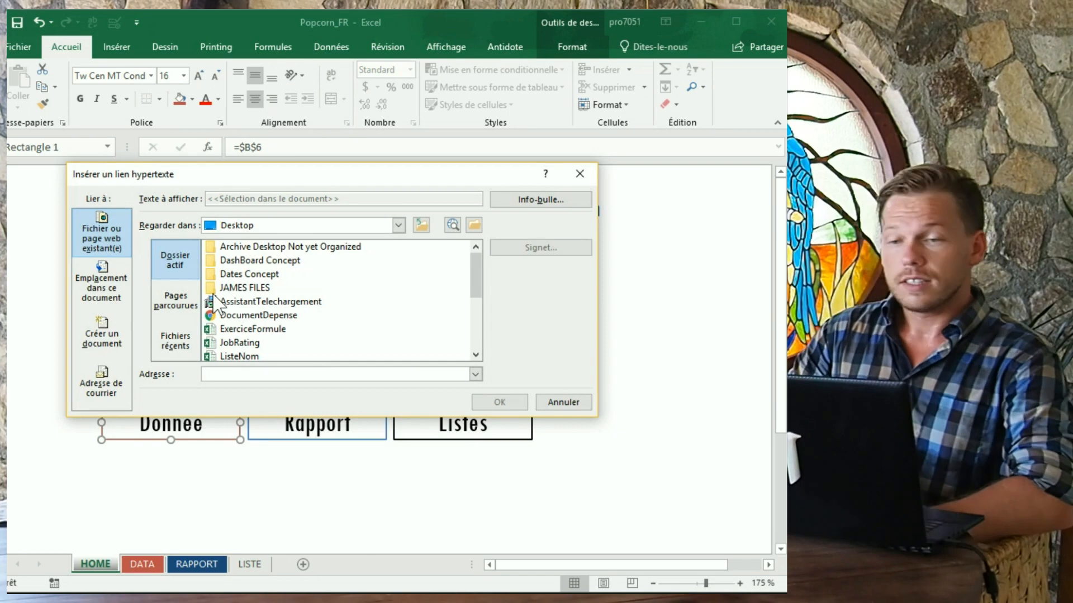
pyautogui.click(104, 283)
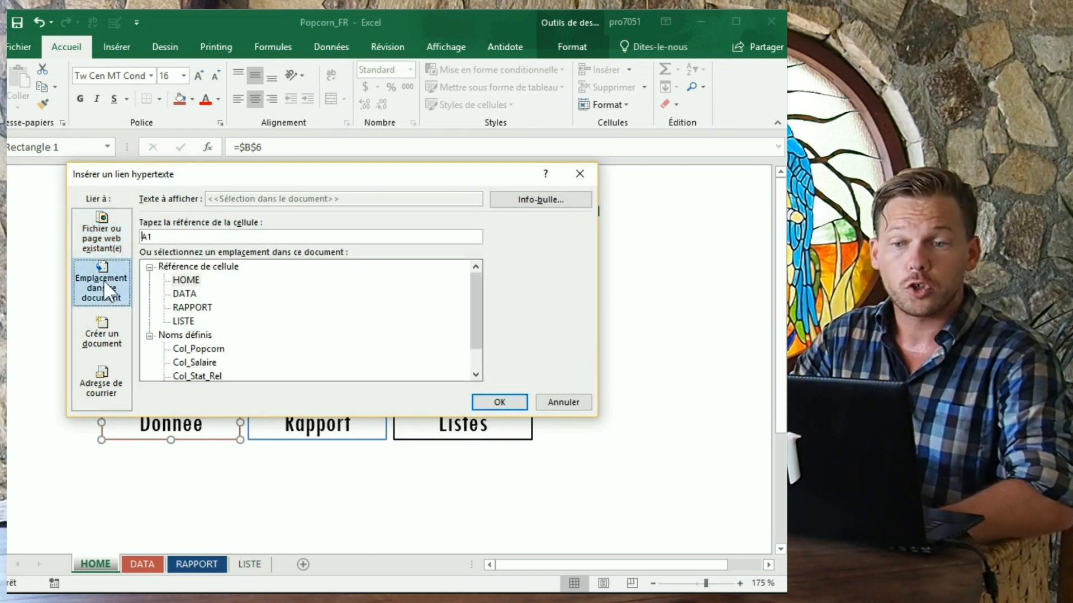
pyautogui.click(199, 295)
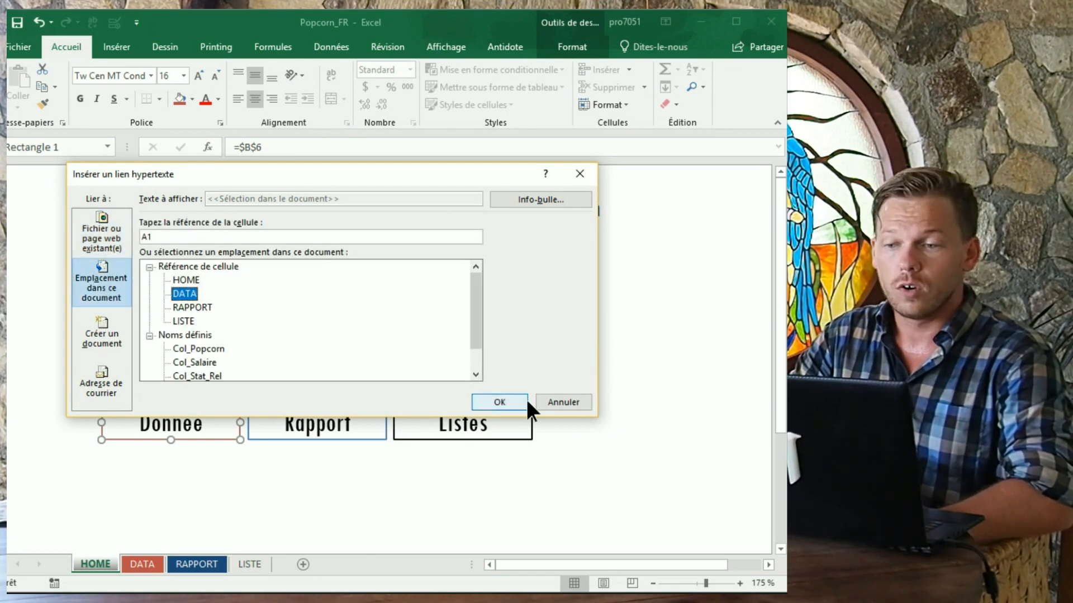
pyautogui.click(506, 402)
# - Add a hyperlink from the Rapport rectangle to cell A1 of the RAPPORT sheet in this document
pyautogui.rightClick(377, 407)
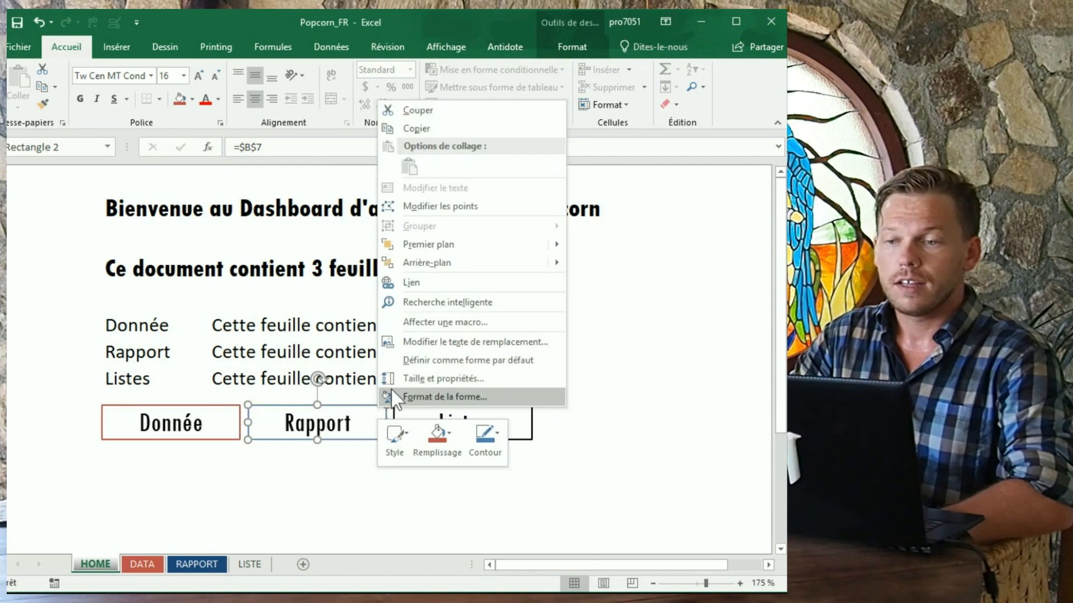
pyautogui.click(447, 283)
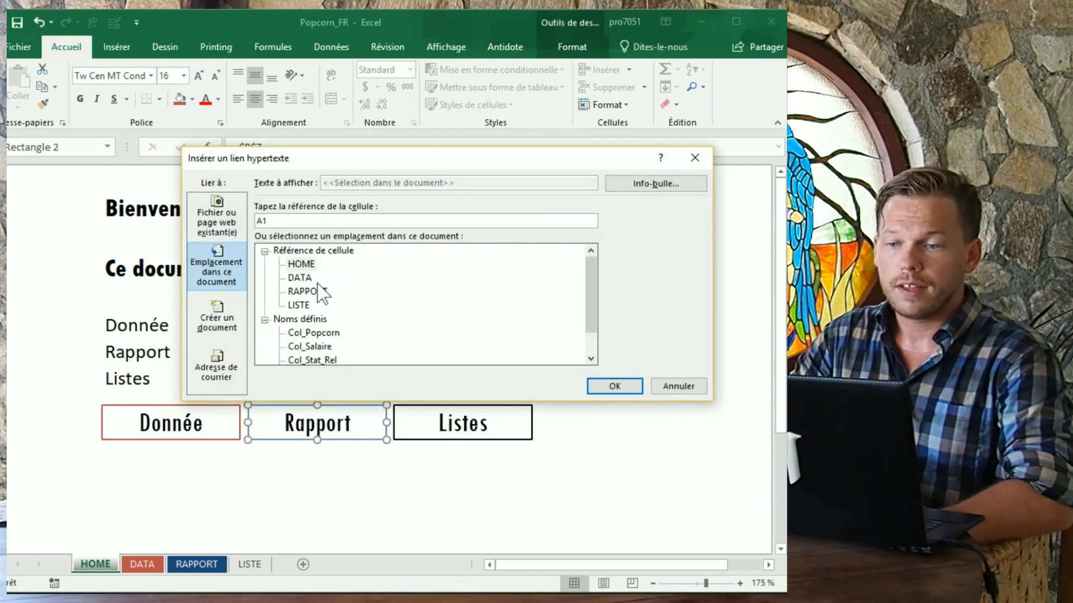
pyautogui.click(593, 389)
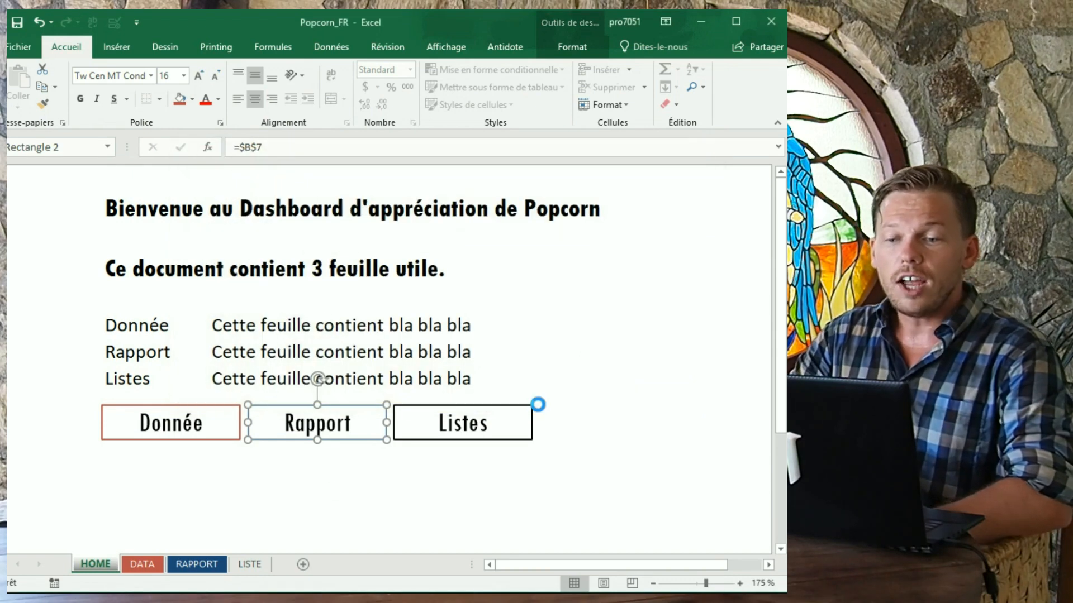
pyautogui.click(331, 490)
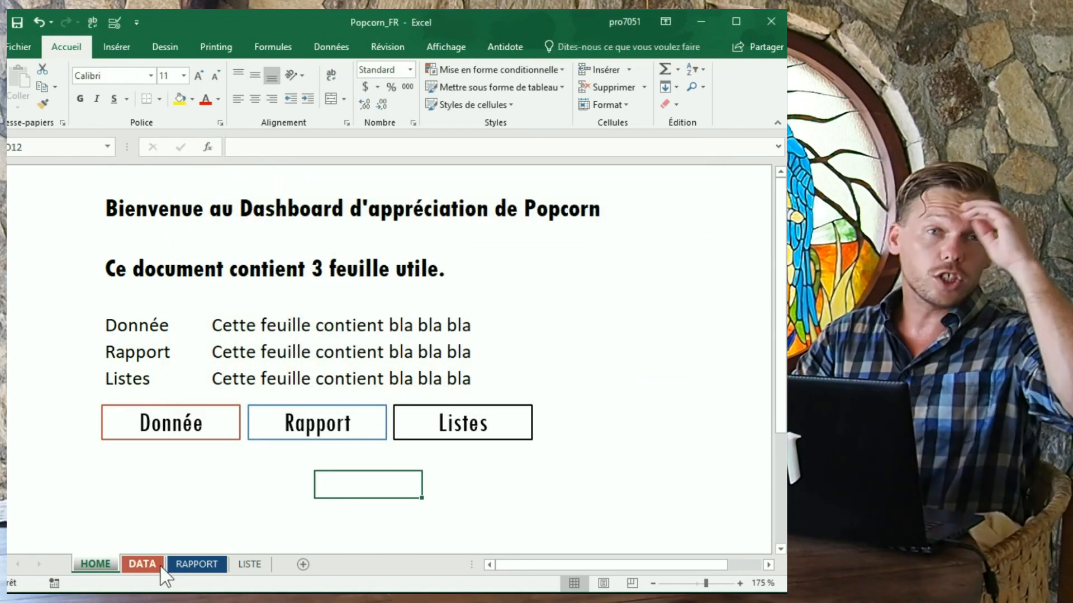
# - Follow the Donnée rectangle's link to the DATA sheet and make header row 1 several times taller
pyautogui.click(162, 433)
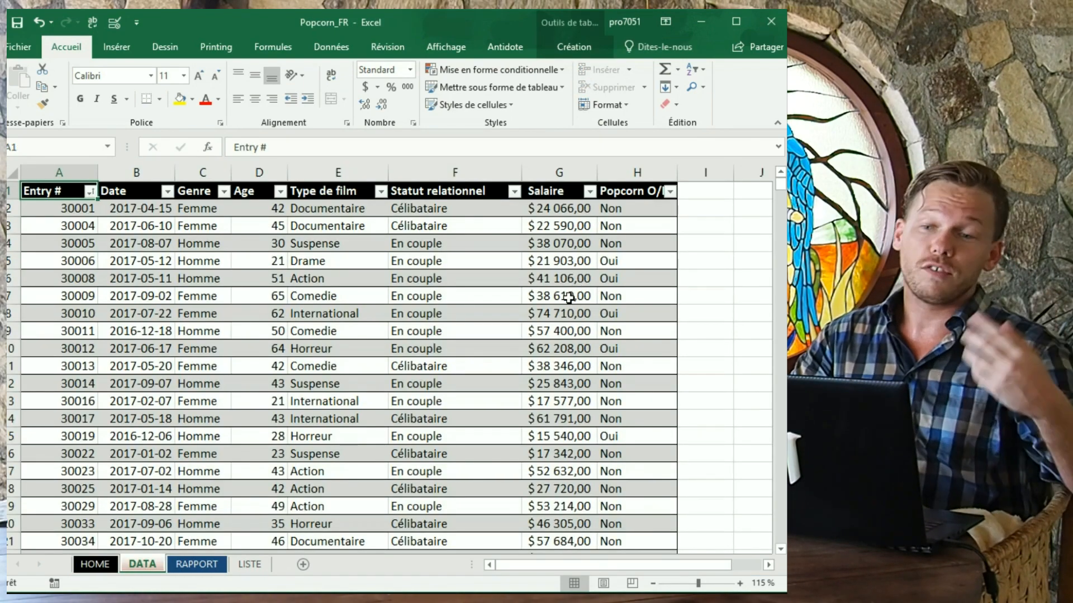
pyautogui.click(106, 45)
pyautogui.moveTo(15, 219); pyautogui.dragTo(21, 247)
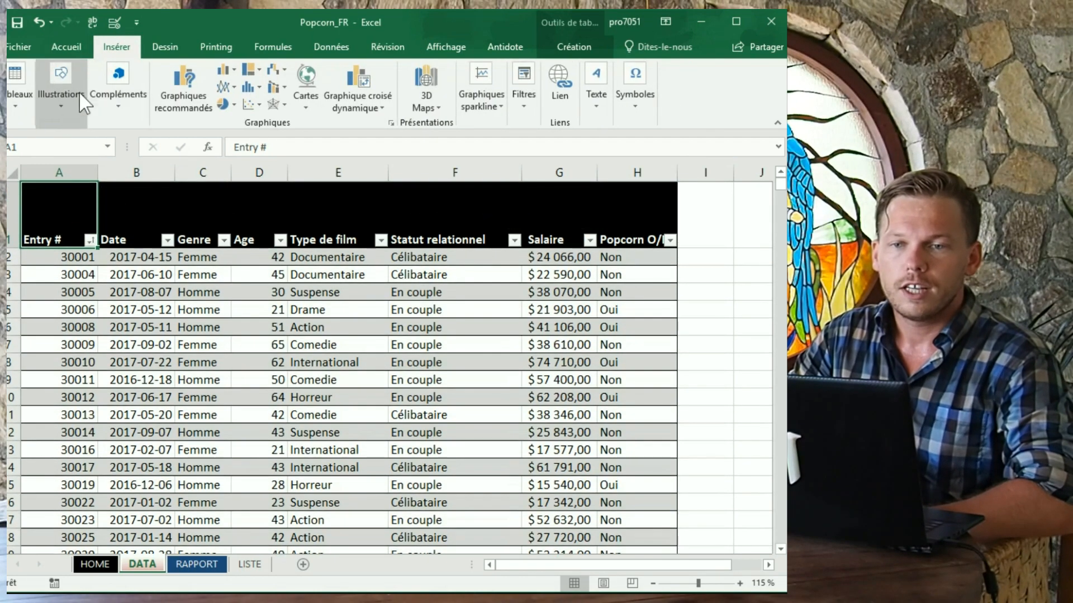
# - Draw a rectangle about 4.3 cm wide and 0.9 cm high in header row 1, above the Entry # and Date labels
pyautogui.click(79, 91)
pyautogui.click(122, 157)
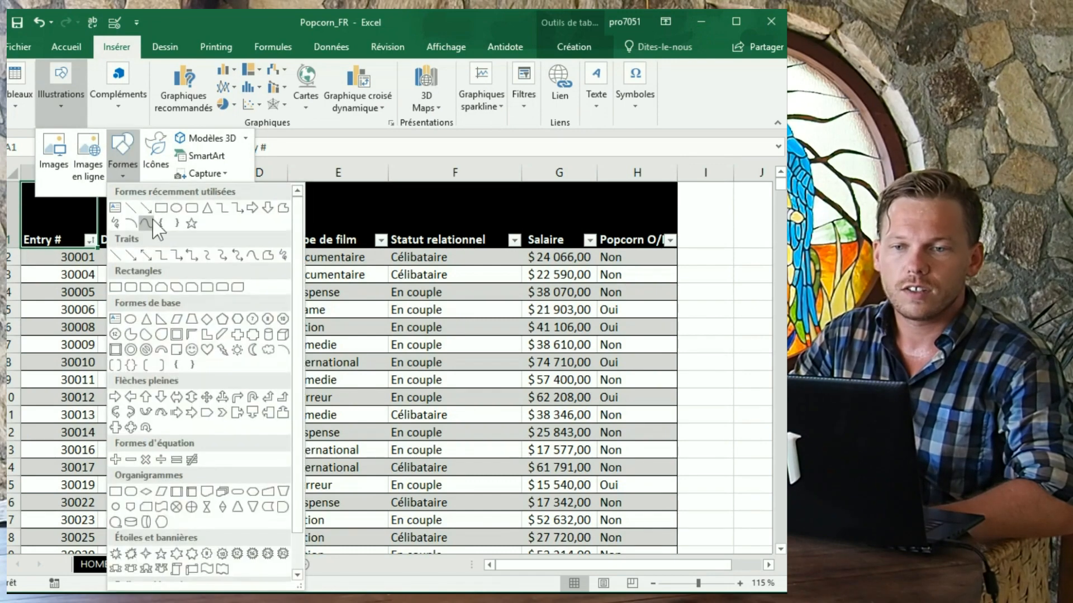
pyautogui.click(126, 209)
pyautogui.moveTo(31, 189); pyautogui.dragTo(174, 219)
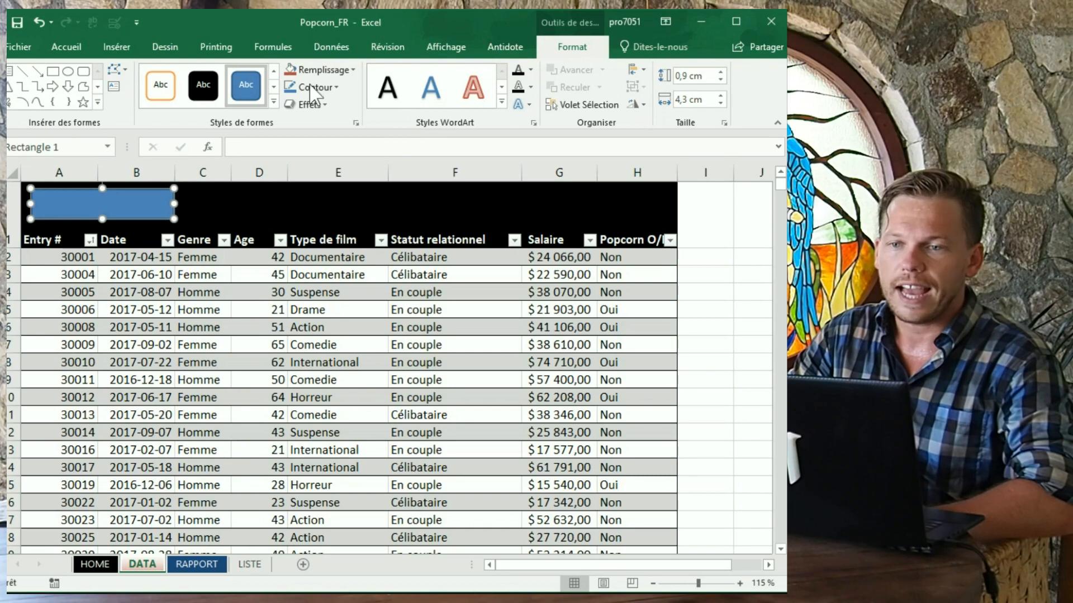
# - Apply a red gradient preset shape style to the new rectangle
pyautogui.click(274, 102)
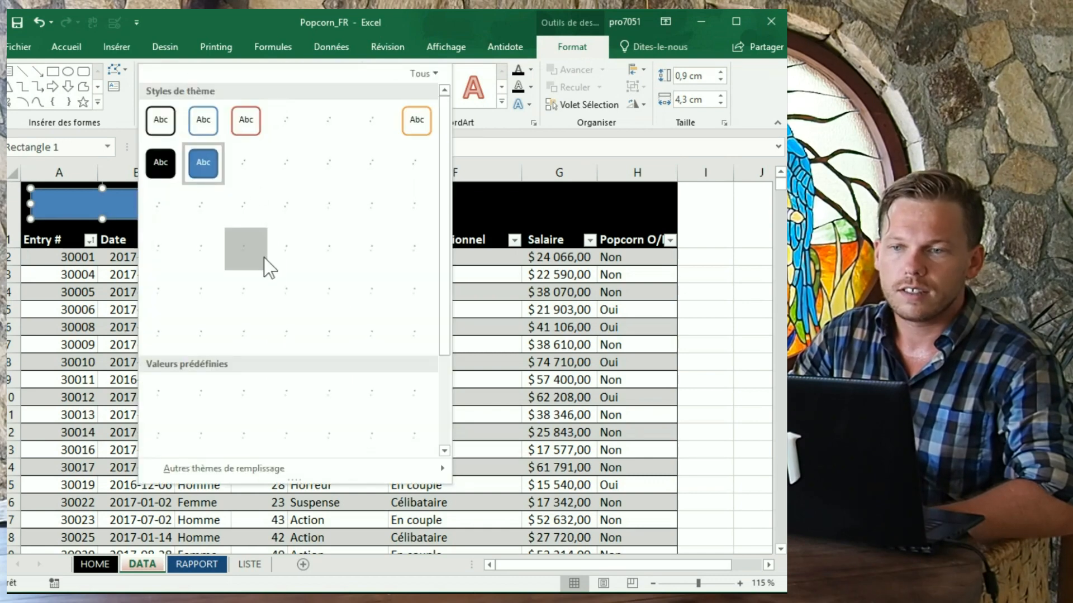
pyautogui.scroll(-3, 271, 262)
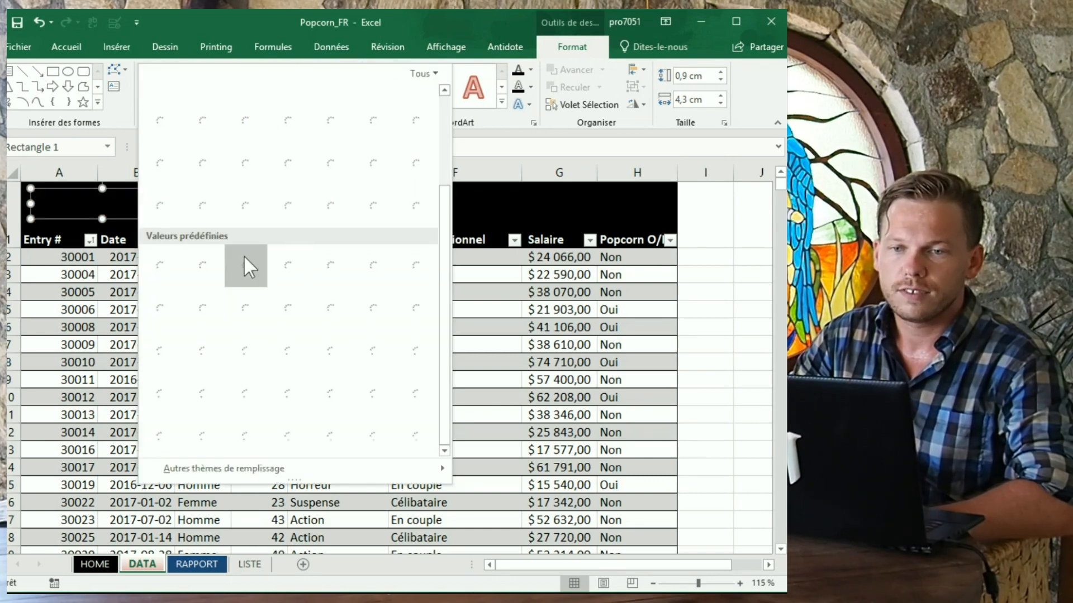
pyautogui.click(247, 417)
# - Label the red rectangle "RETOUR HOME" and center the text horizontally and vertically
pyautogui.write('RETOUR AU')
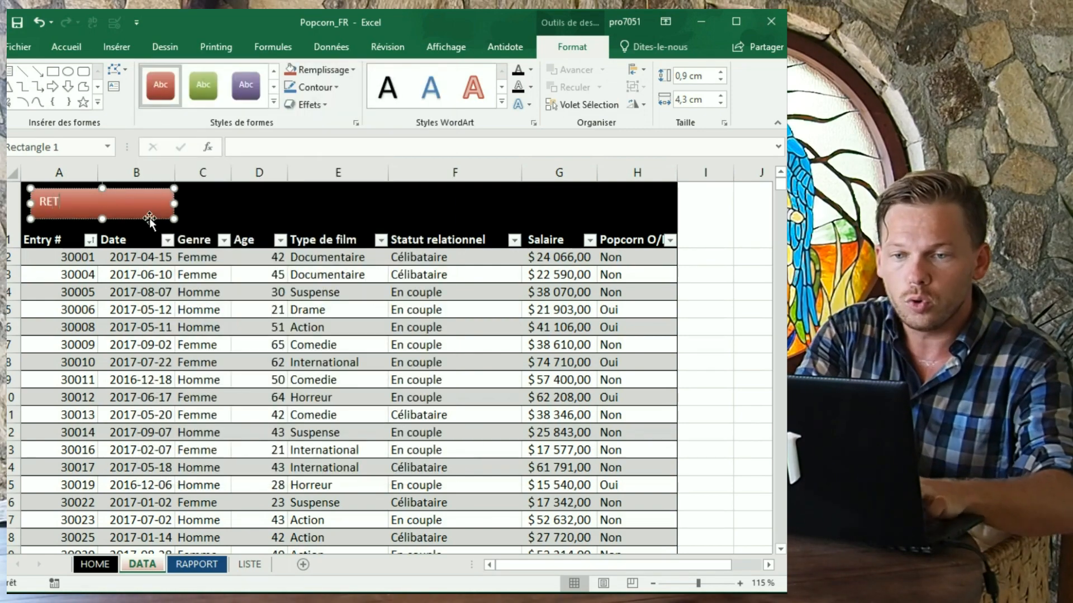
pyautogui.press('BackSpace')
pyautogui.press('BackSpace')
pyautogui.write('HOME')
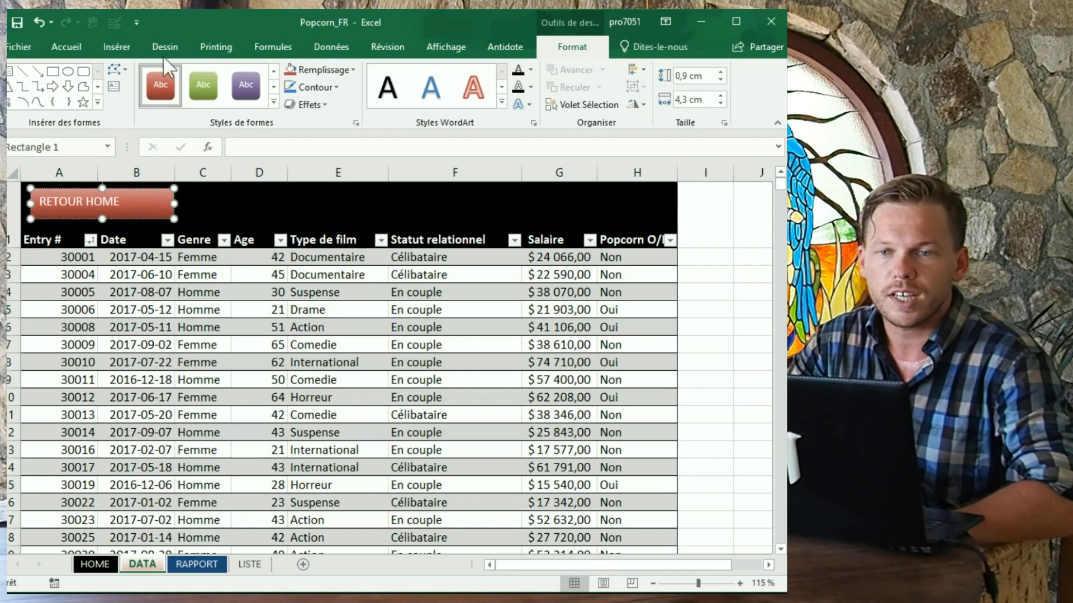
pyautogui.click(56, 43)
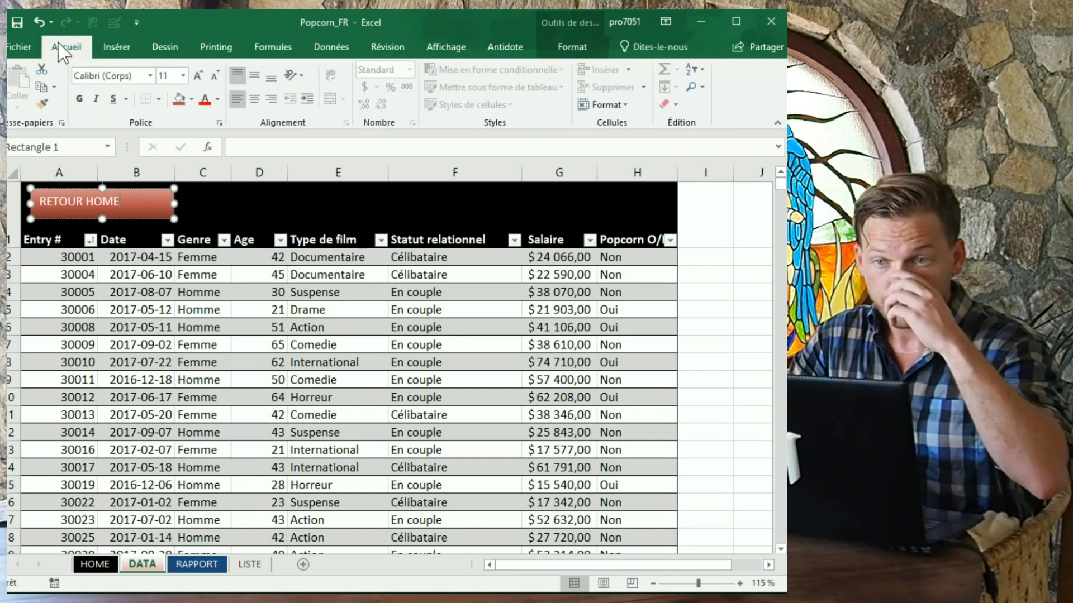
pyautogui.click(255, 99)
pyautogui.click(255, 75)
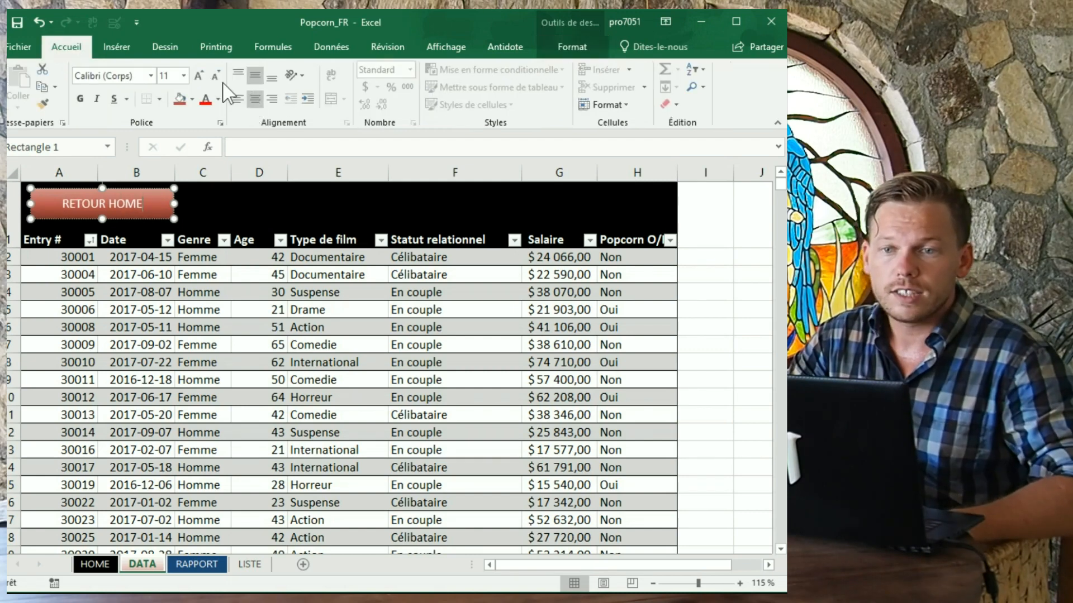
# - Format the RETOUR HOME text in the Tw Cen MT Condensed font at size 18
pyautogui.click(151, 75)
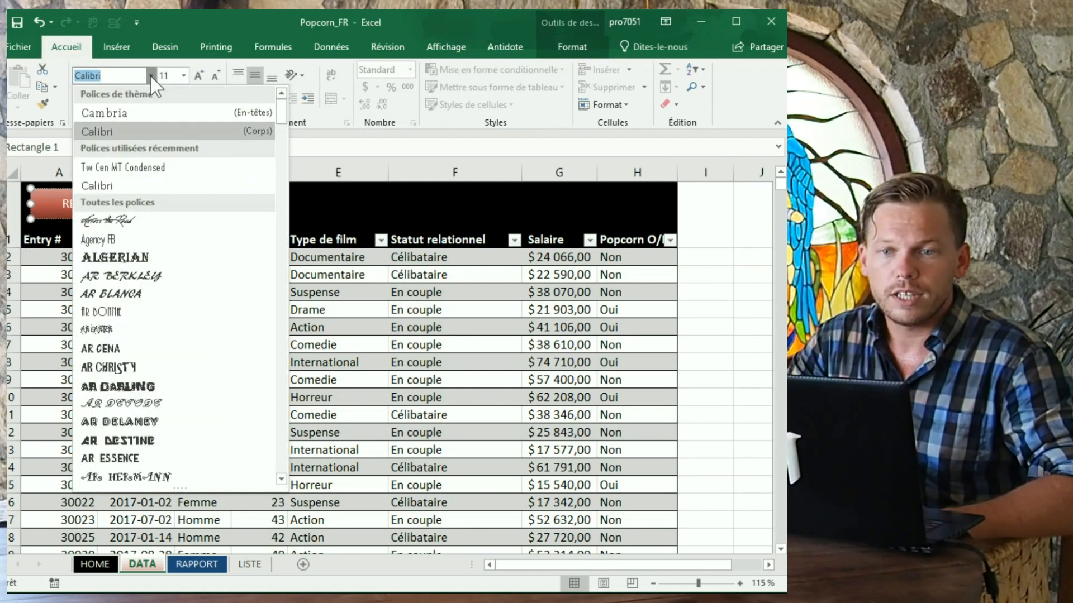
pyautogui.click(149, 173)
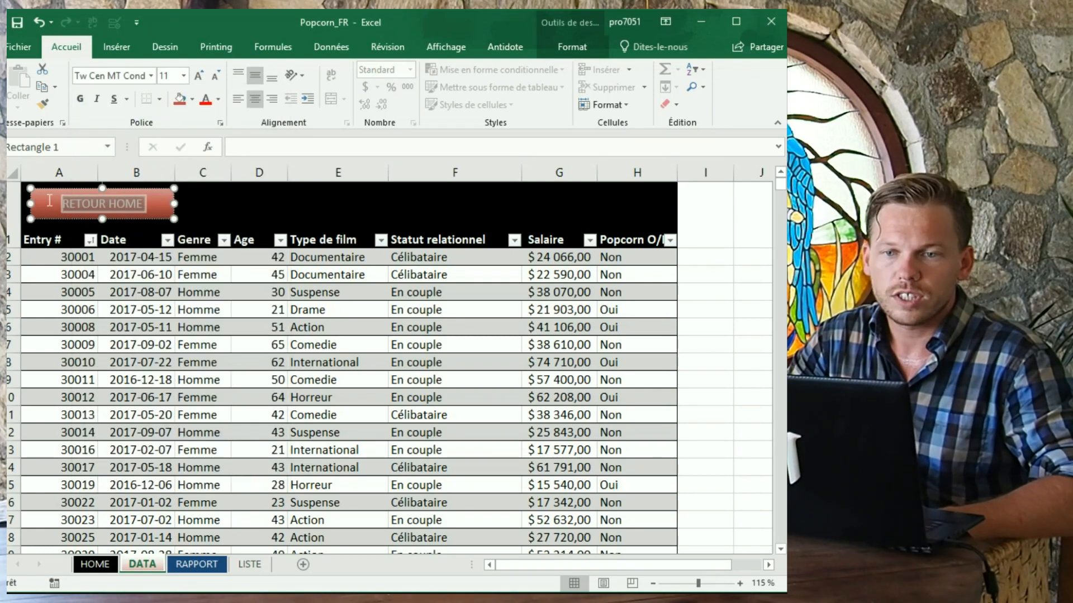
pyautogui.click(151, 77)
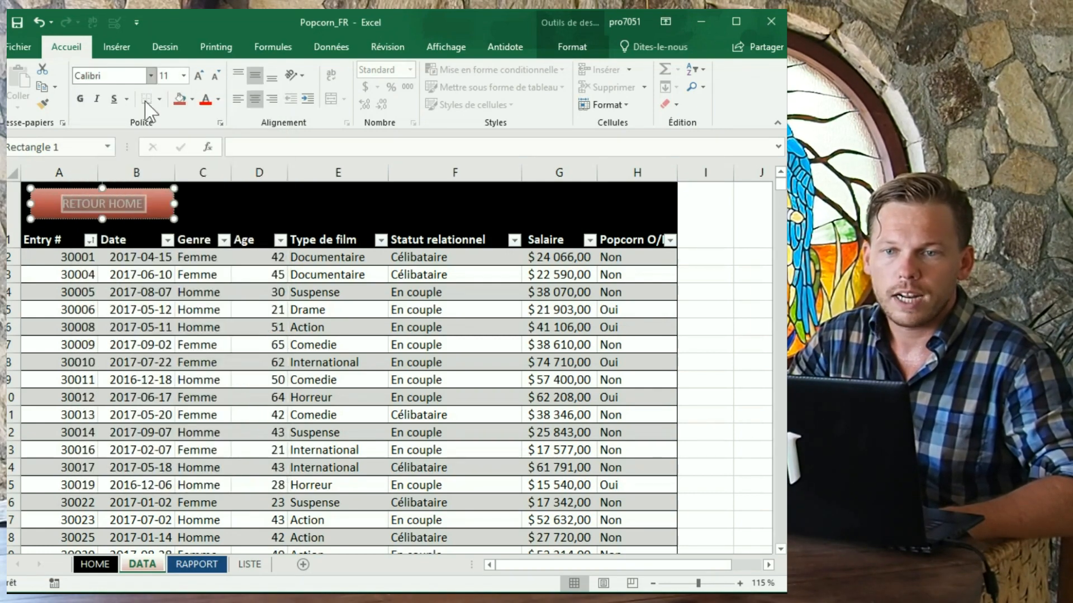
pyautogui.click(151, 75)
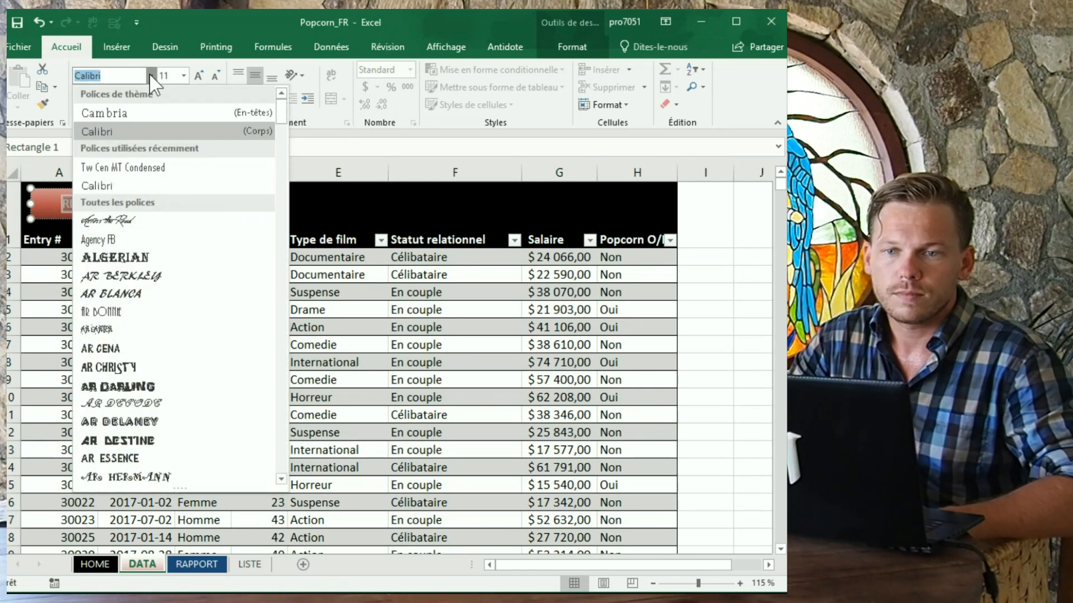
pyautogui.click(144, 167)
pyautogui.click(199, 75)
pyautogui.click(198, 76)
pyautogui.click(199, 75)
pyautogui.click(199, 76)
pyautogui.click(204, 223)
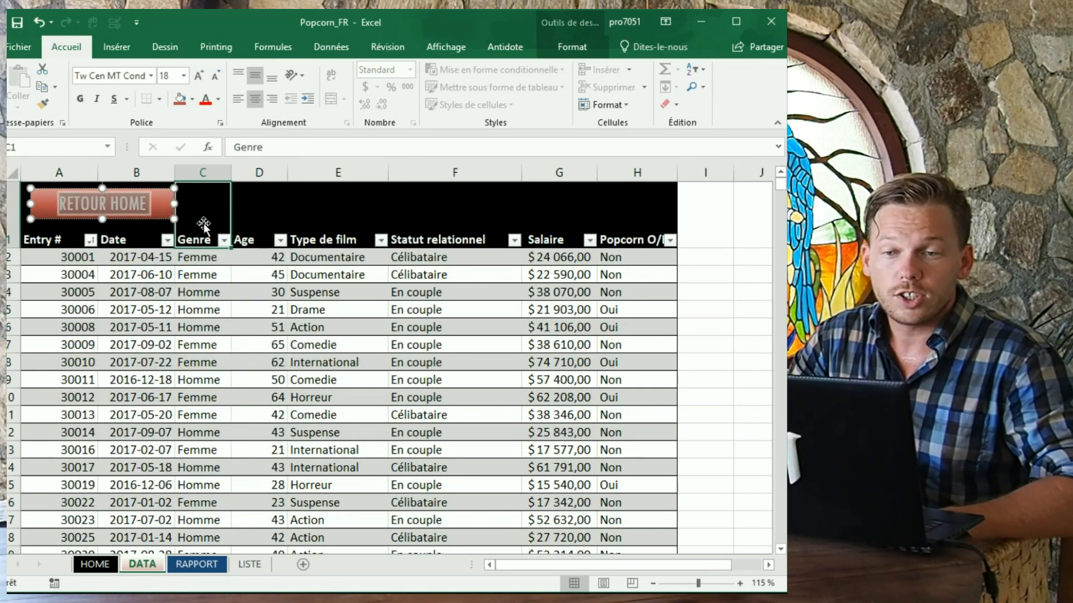
# - Add a hyperlink from the RETOUR HOME rectangle to the HOME sheet in this document
pyautogui.rightClick(158, 209)
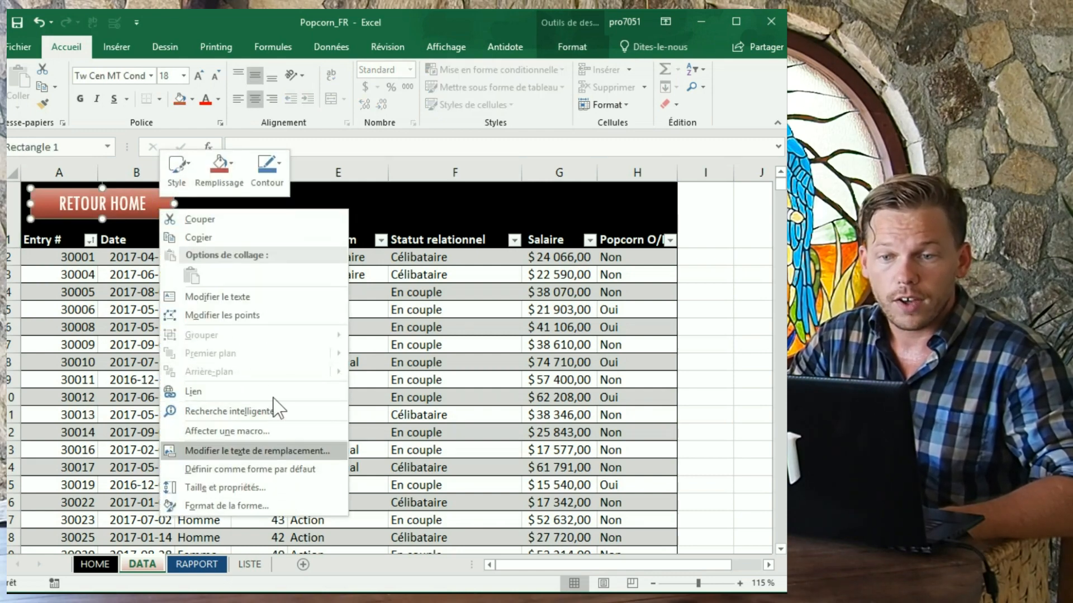
pyautogui.click(259, 392)
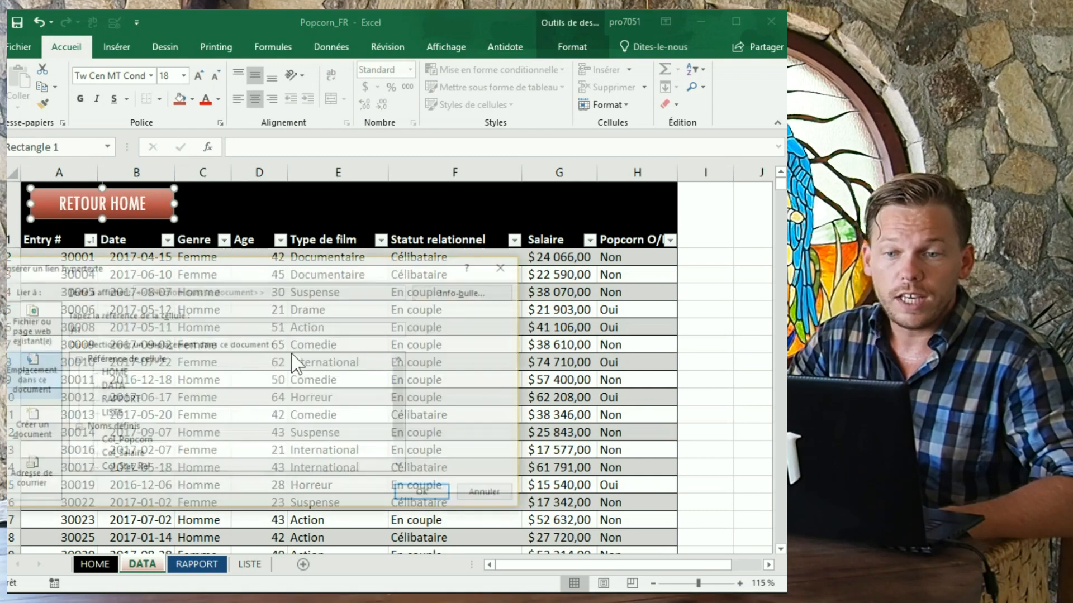
pyautogui.click(114, 372)
pyautogui.click(413, 494)
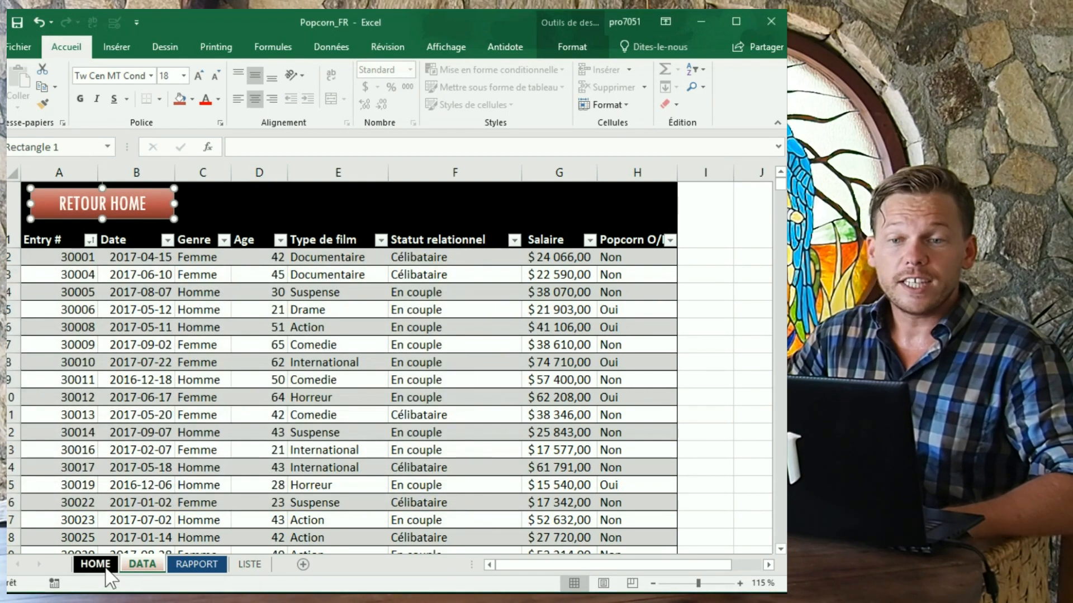
# - Test the navigation between the HOME and DATA sheets with the RETOUR HOME and Donnée links
pyautogui.click(253, 215)
pyautogui.click(137, 214)
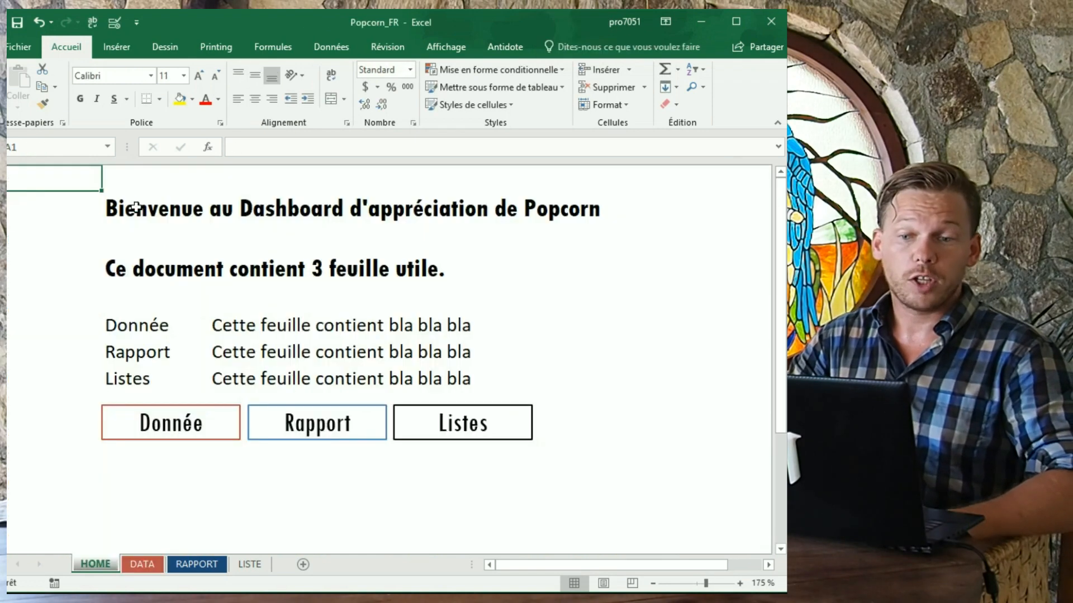
pyautogui.click(176, 430)
pyautogui.click(123, 205)
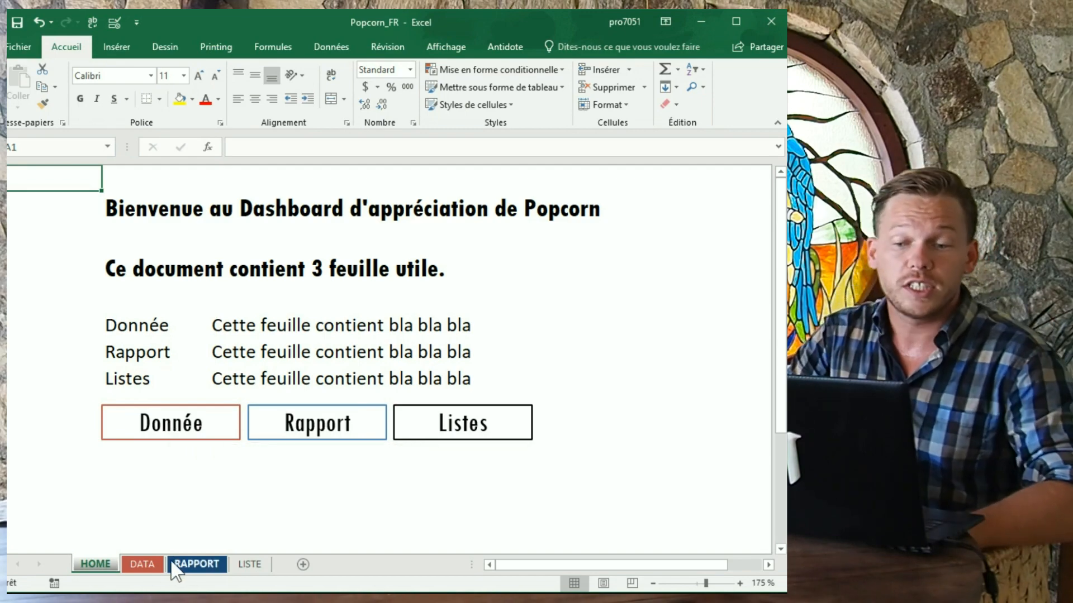
# - Rename the DATA sheet as DONNEE
pyautogui.click(149, 566)
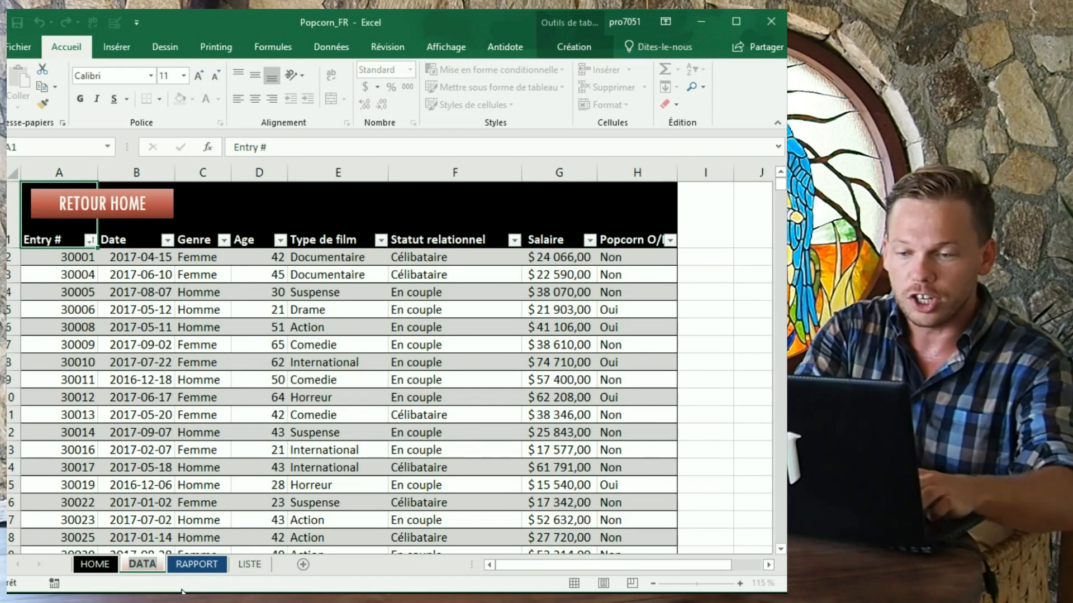
pyautogui.write('DONNEE')
pyautogui.press('Return')
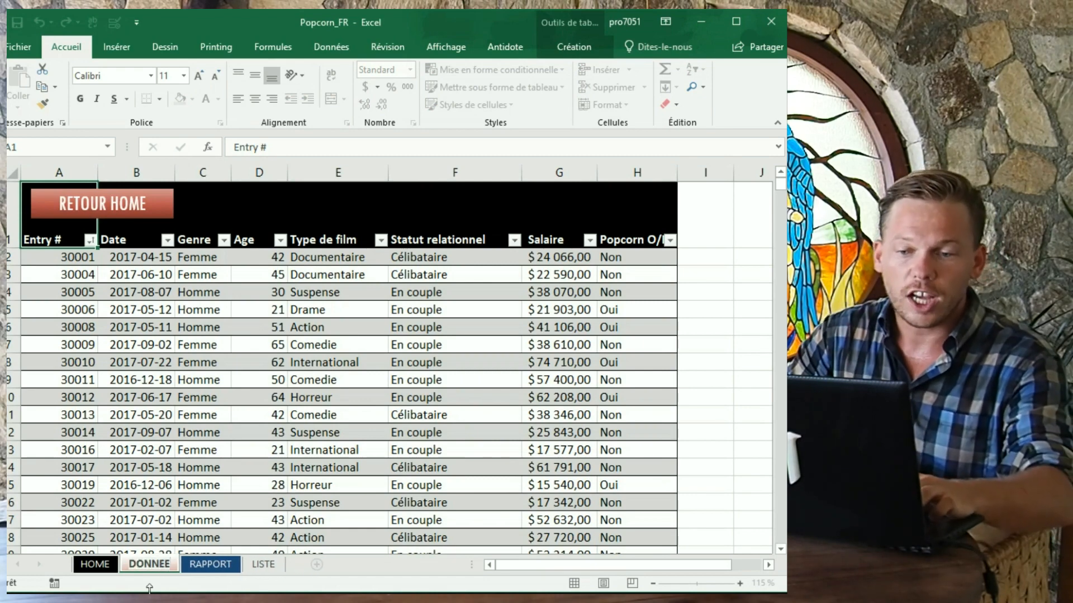
# - Rename the HOME sheet as ACCUEIL
pyautogui.click(95, 564)
pyautogui.doubleClick(95, 564)
pyautogui.write('ACCUEIL')
pyautogui.click(186, 484)
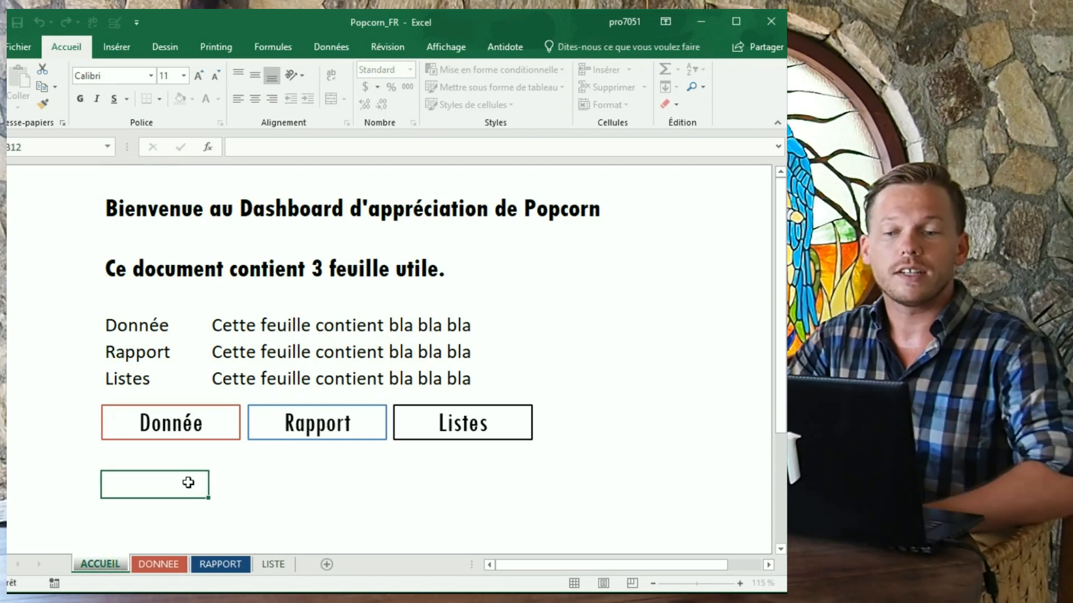
# - Test the Donnée and RETOUR HOME links with the renamed ACCUEIL and DONNEE sheets
pyautogui.click(194, 434)
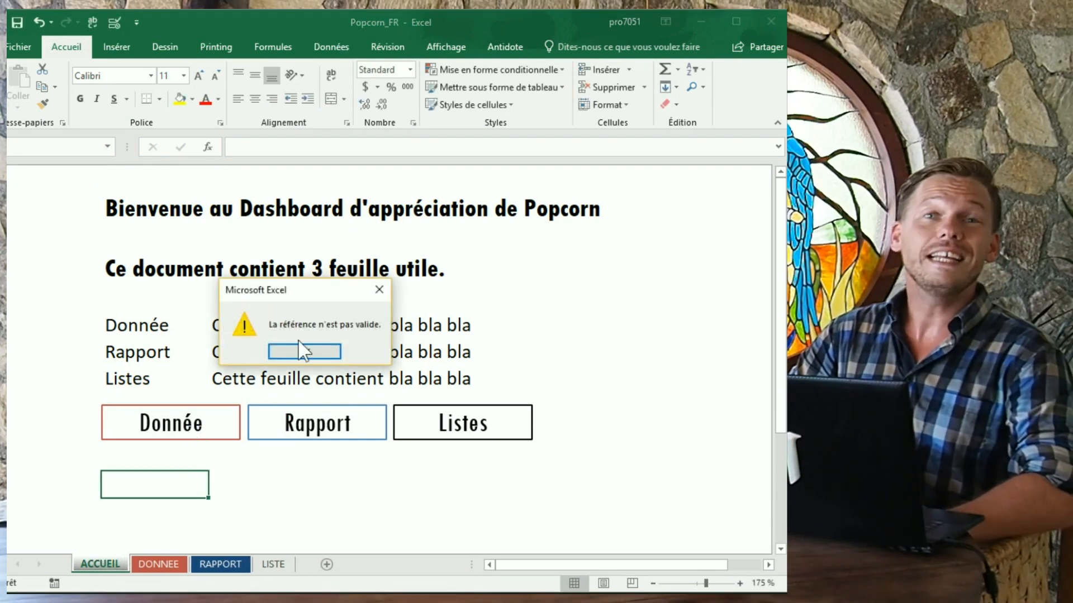
pyautogui.click(306, 351)
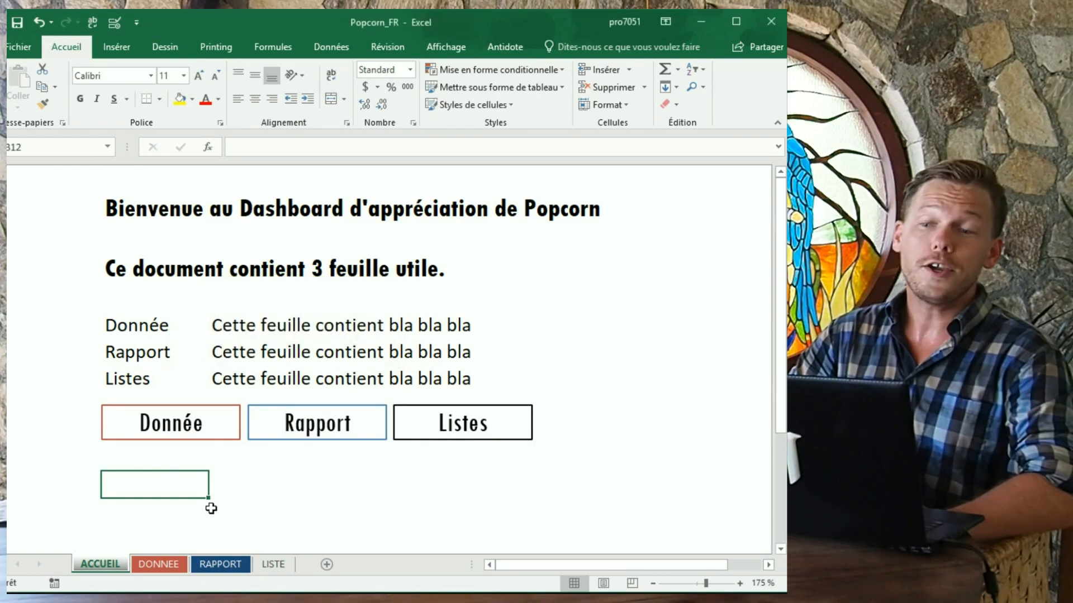
pyautogui.click(162, 564)
pyautogui.click(143, 213)
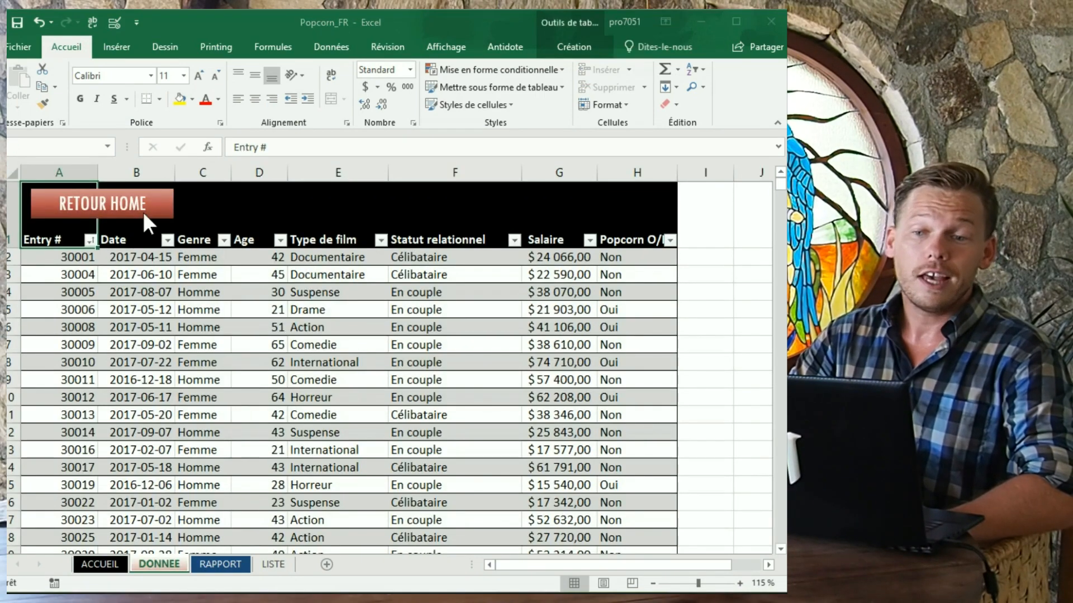
pyautogui.click(304, 352)
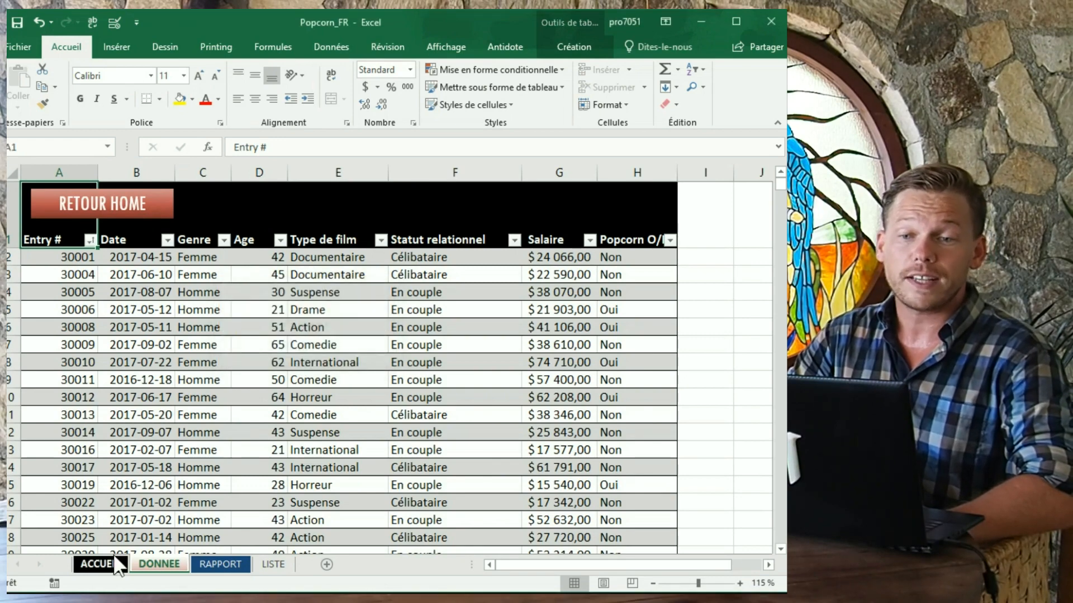
pyautogui.click(115, 564)
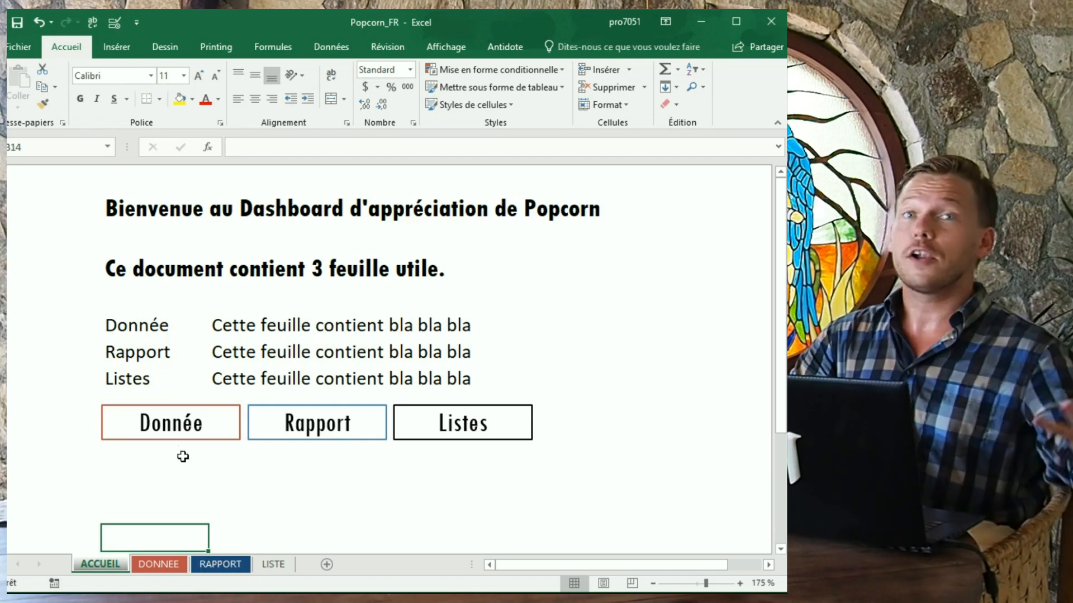
pyautogui.click(156, 423)
# - Name cell A2 of the DONNEE sheet Book_Data and cell A2 of the RAPPORT sheet Book_RApport
pyautogui.click(67, 258)
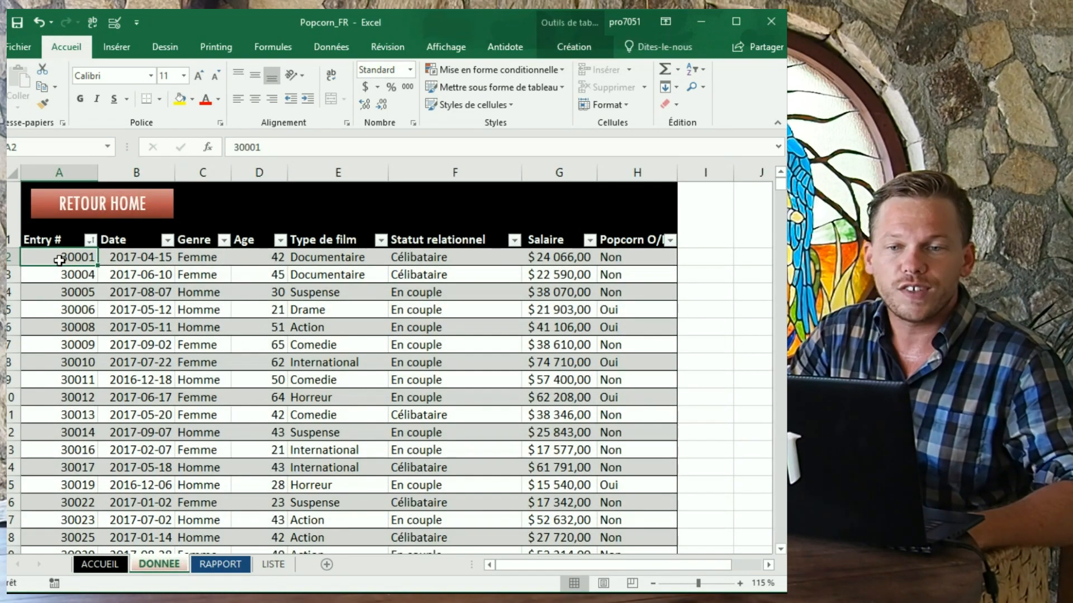
pyautogui.click(70, 145)
pyautogui.write('Book_Data')
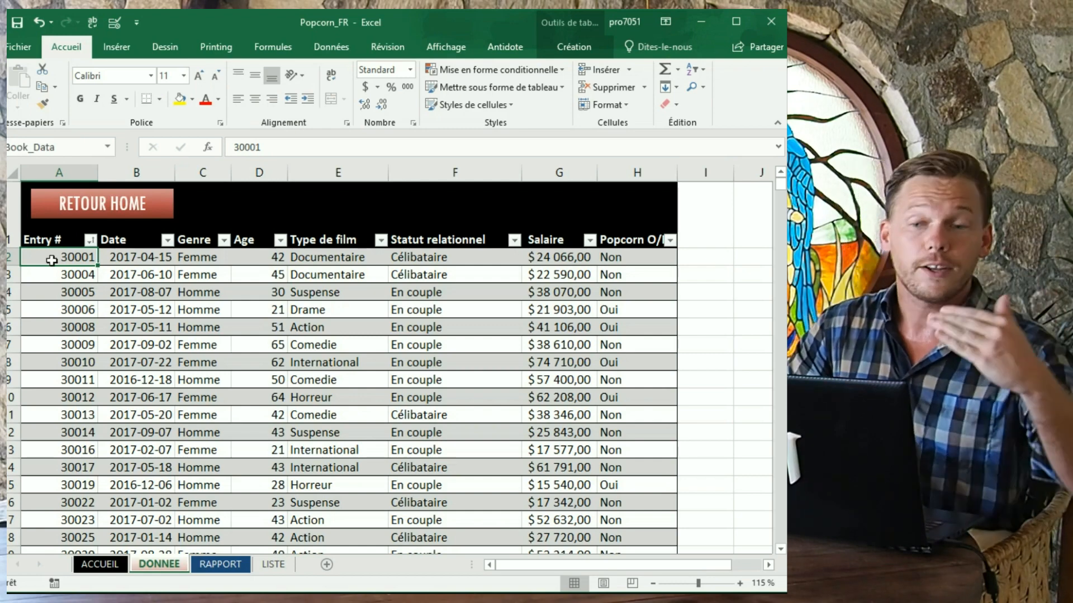
pyautogui.click(220, 564)
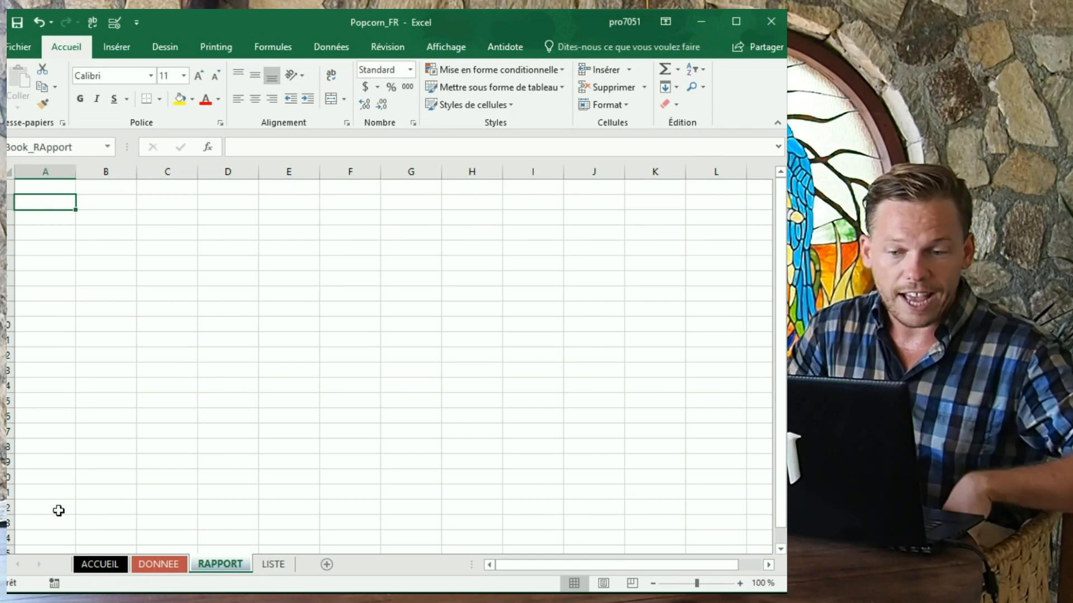
# - Define the name Book_Index for cell A1 of the ACCUEIL sheet
pyautogui.click(89, 566)
pyautogui.click(155, 229)
pyautogui.click(153, 208)
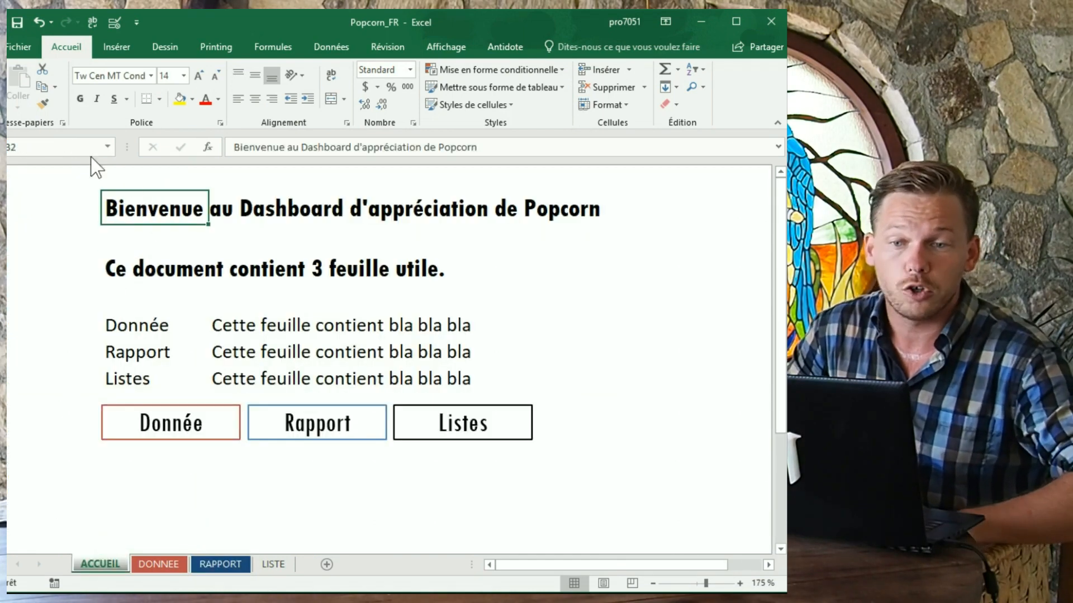
pyautogui.click(148, 246)
pyautogui.click(50, 184)
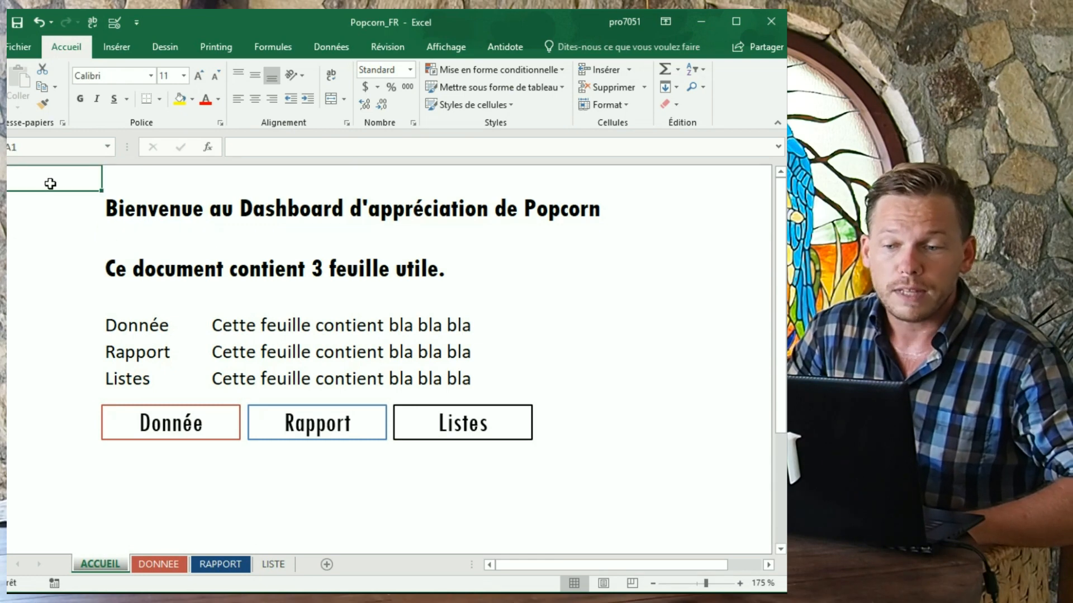
pyautogui.click(44, 141)
pyautogui.write('Book_Index')
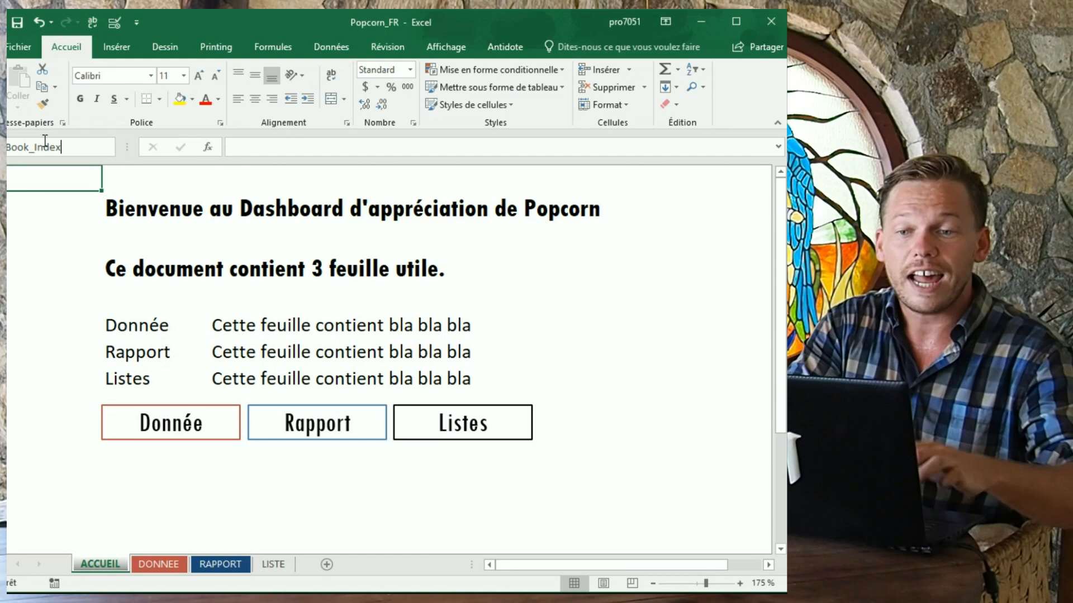
# - Define the name Book_Liste for cell A2 of the LISTE sheet
pyautogui.click(273, 565)
pyautogui.click(46, 202)
pyautogui.click(50, 146)
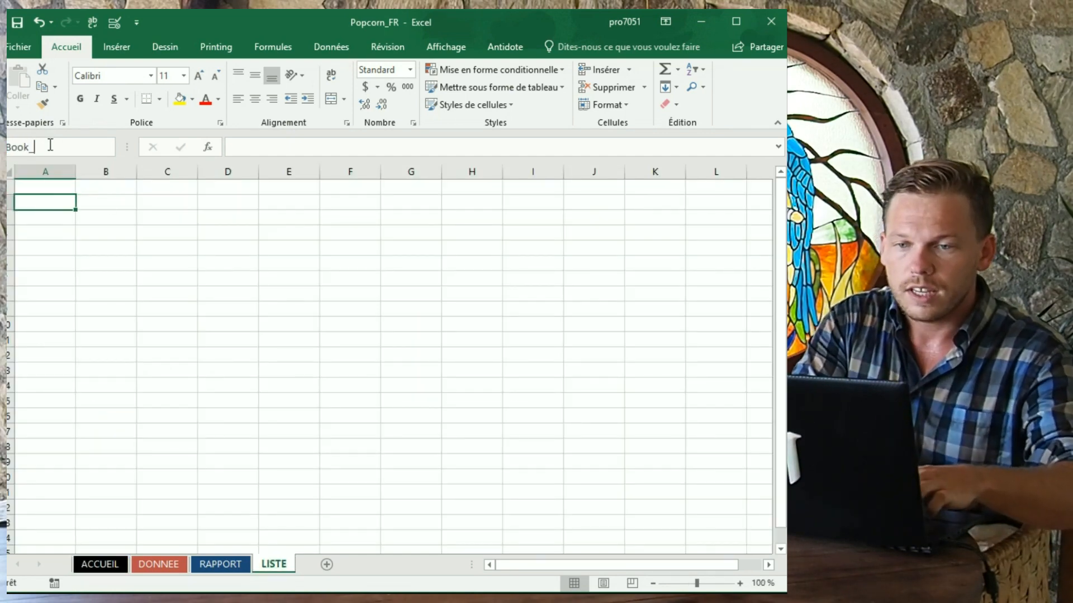
pyautogui.write('Book_Liste')
pyautogui.press('Return')
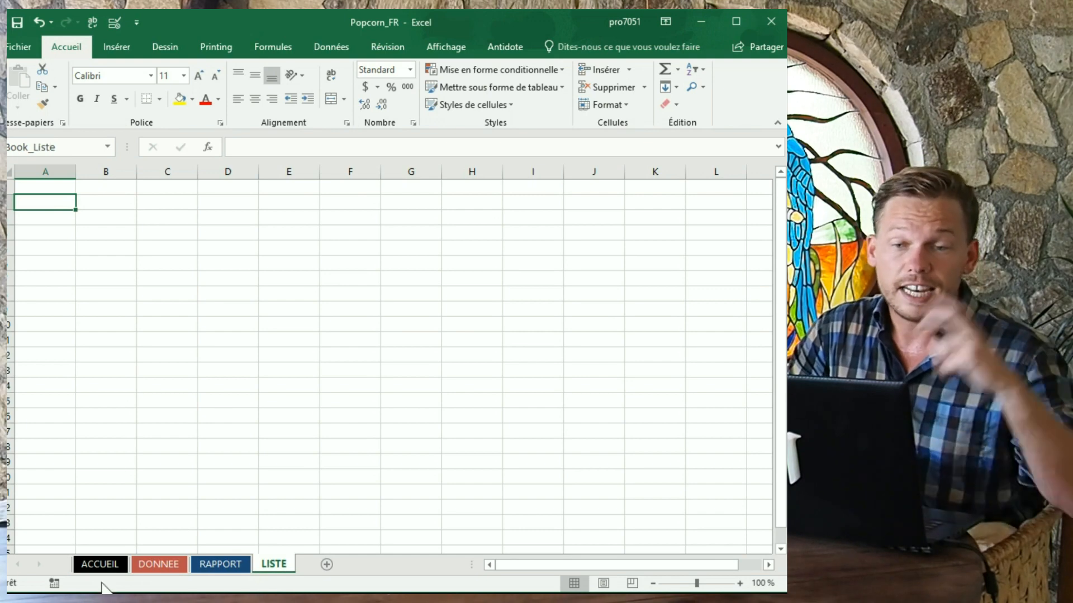
# - Change the Donnée button's hyperlink on the ACCUEIL sheet to the defined name Book_Data
pyautogui.click(110, 568)
pyautogui.rightClick(232, 423)
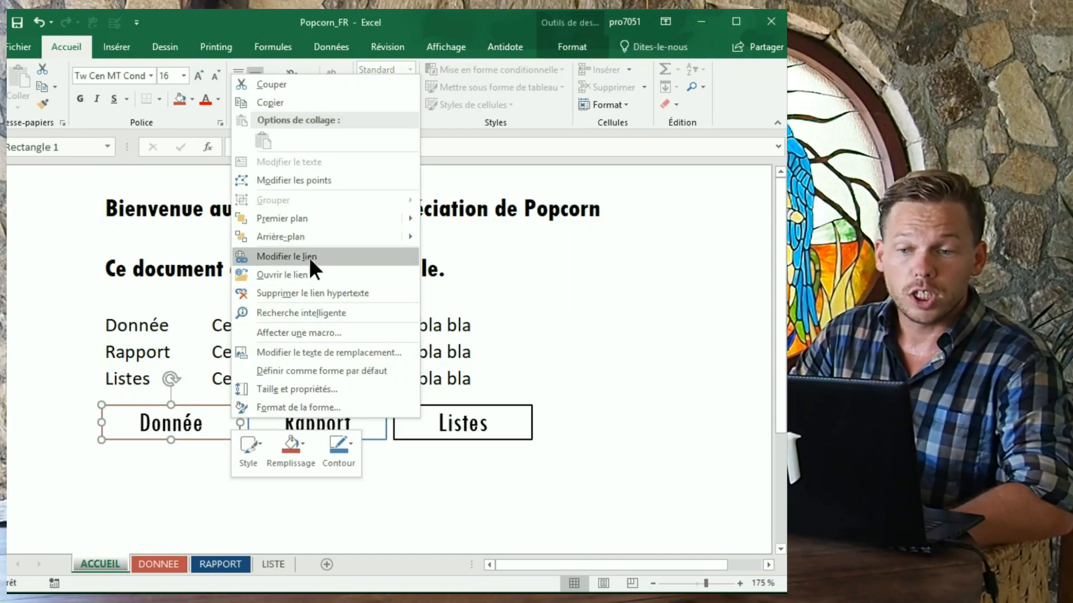
pyautogui.click(309, 257)
pyautogui.scroll(1, 187, 274)
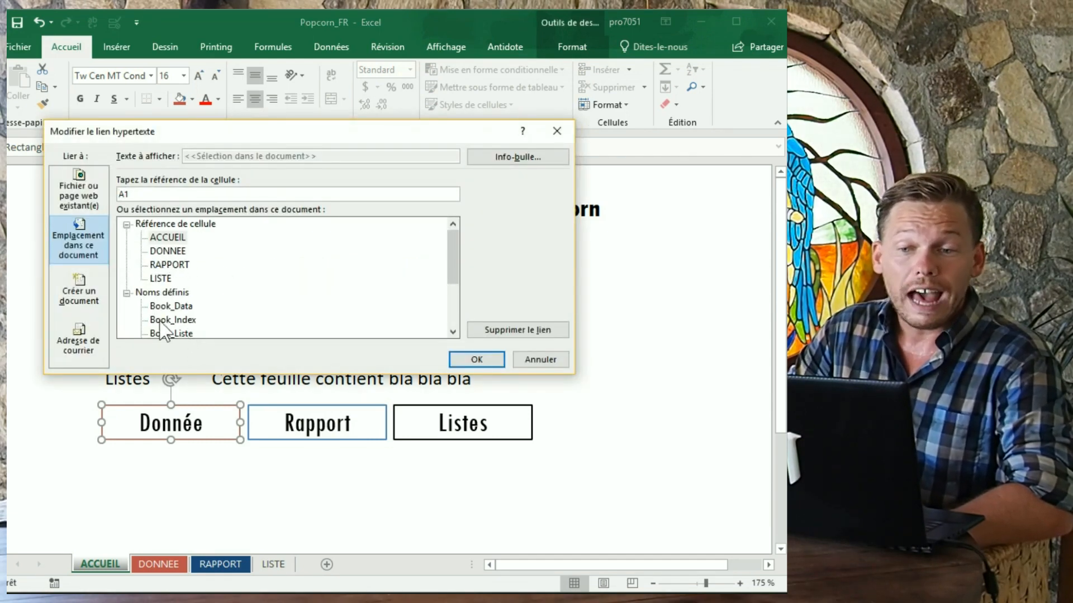
pyautogui.scroll(-1, 162, 332)
pyautogui.click(171, 265)
pyautogui.click(477, 359)
# - Change the Rapport button's hyperlink to the defined name Book_RApport
pyautogui.rightClick(385, 419)
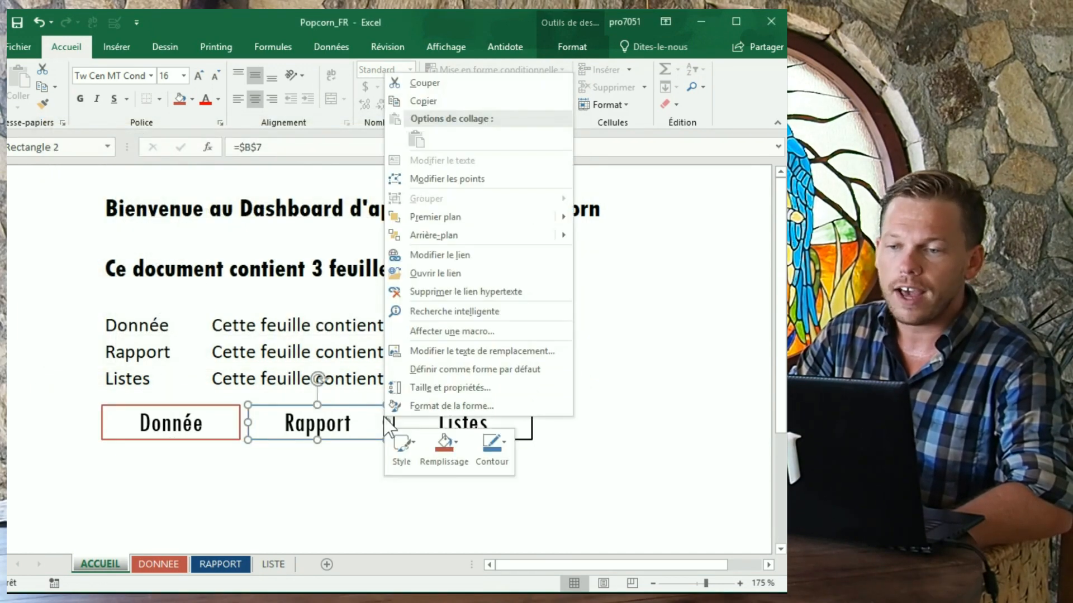
pyautogui.click(476, 256)
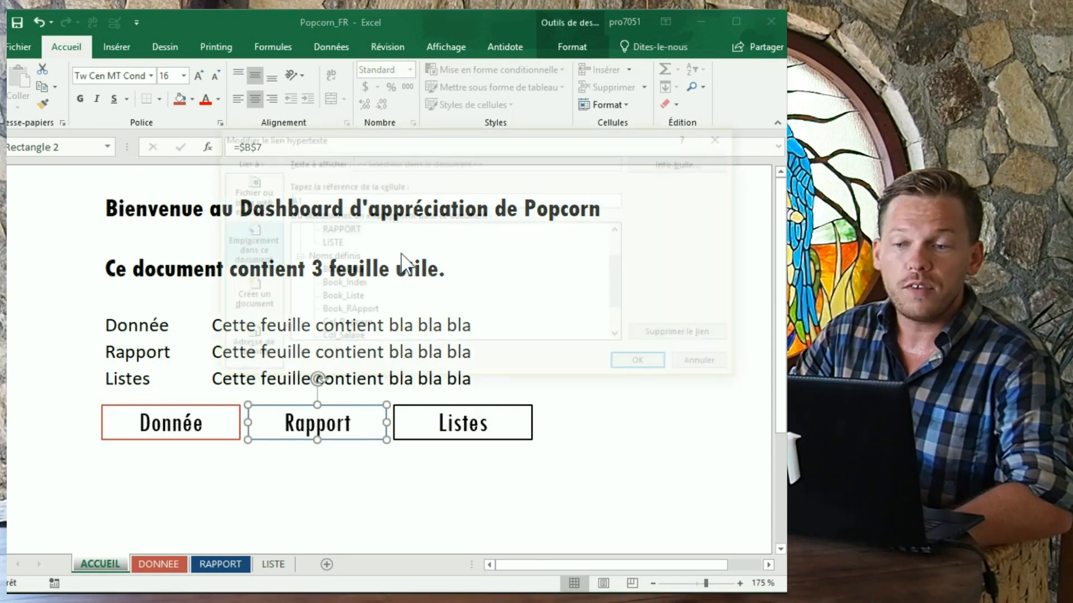
pyautogui.doubleClick(356, 312)
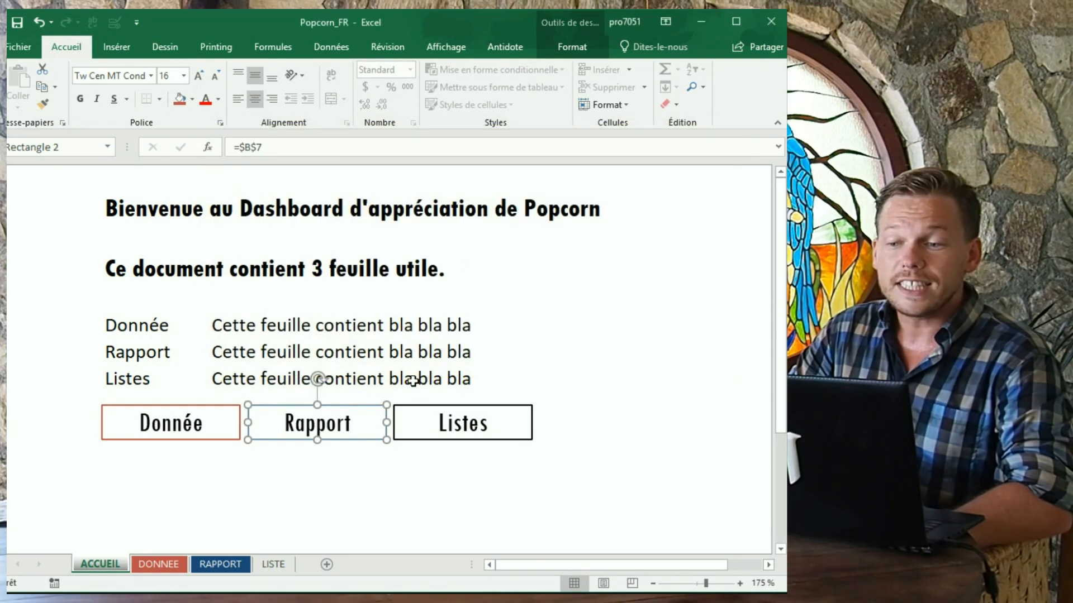
# - Add a hyperlink from the Listes button to the defined name Book_Liste
pyautogui.click(429, 415)
pyautogui.rightClick(429, 415)
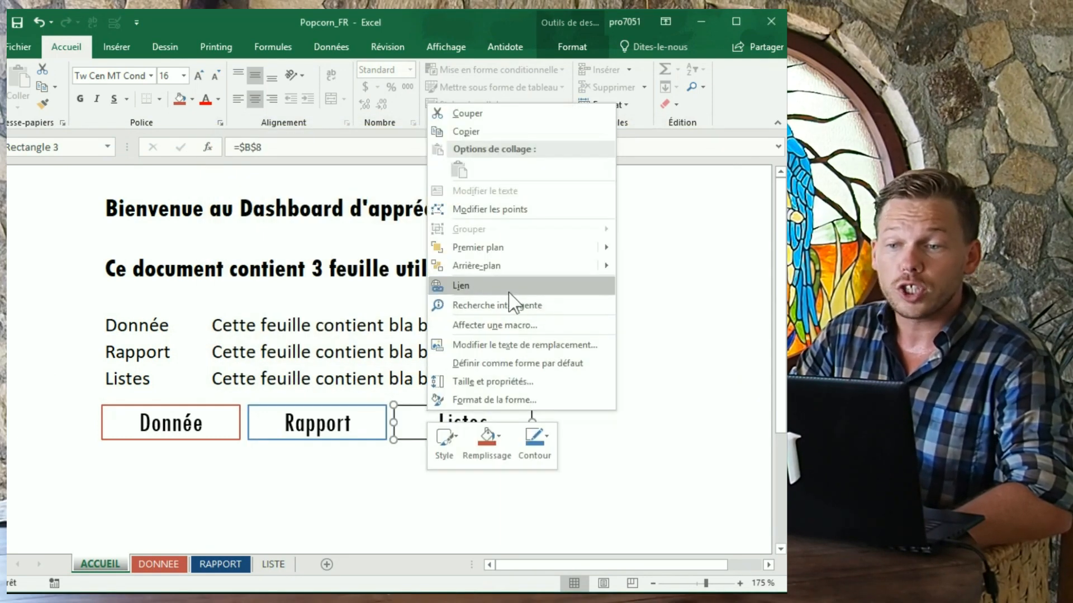
pyautogui.click(509, 292)
pyautogui.click(382, 326)
pyautogui.click(668, 391)
# - Change the RETOUR HOME button's hyperlink on the DONNEE sheet to the defined name Book_Index
pyautogui.click(170, 566)
pyautogui.rightClick(173, 210)
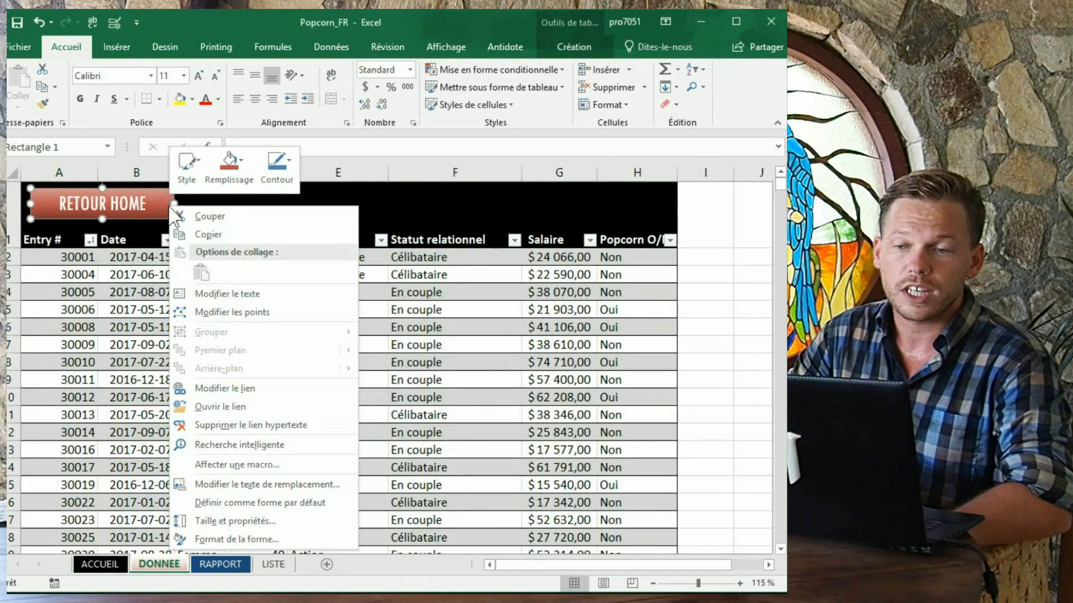
pyautogui.click(257, 389)
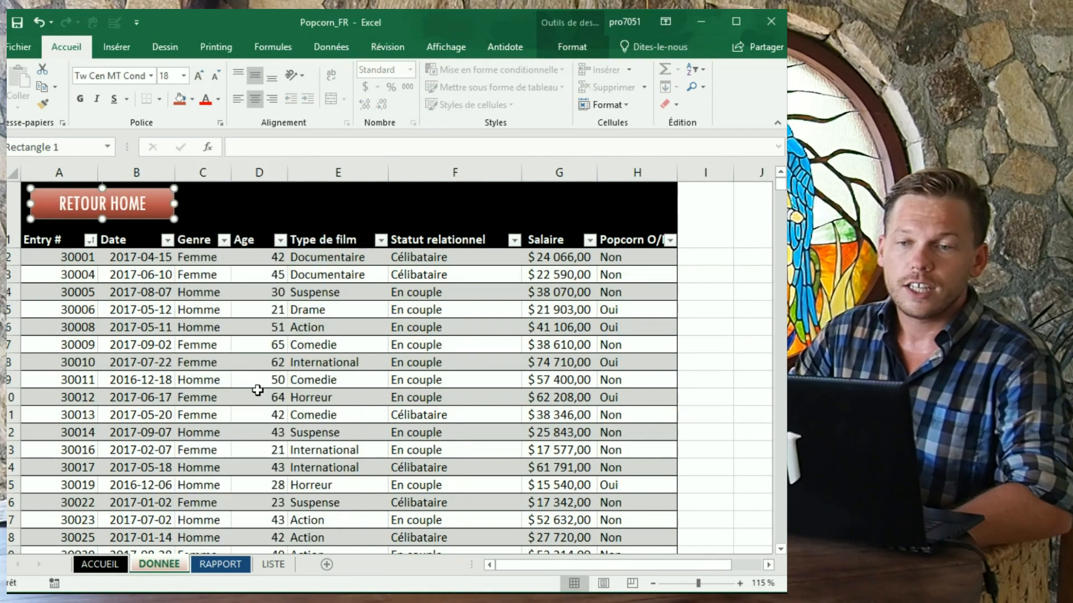
pyautogui.scroll(1, 118, 393)
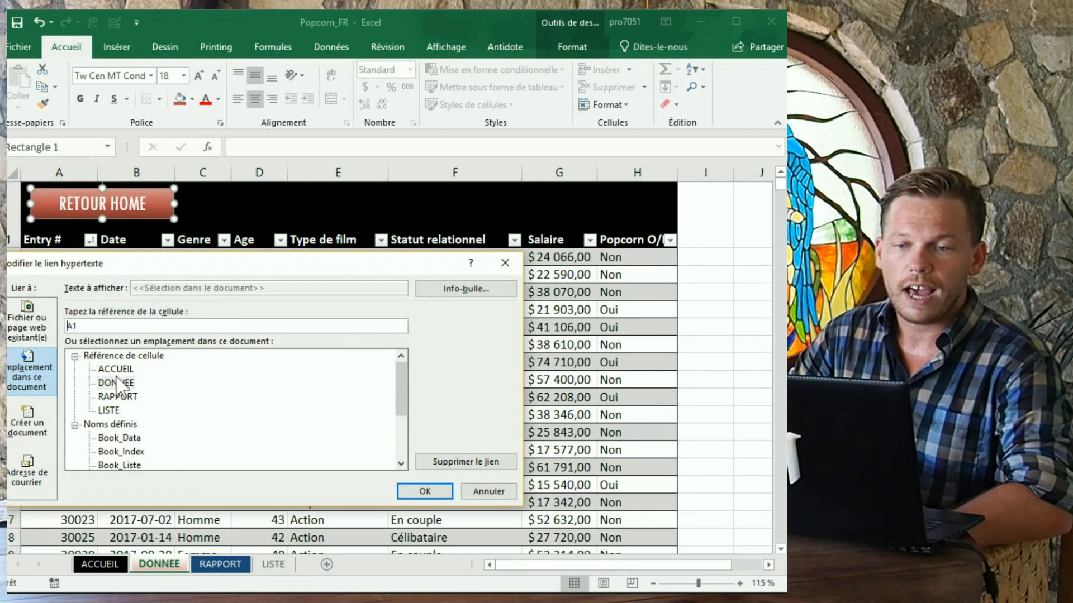
pyautogui.click(120, 450)
pyautogui.click(425, 491)
# - Copy the DONNEE sheet's RETOUR HOME button to the RAPPORT sheet and place it over cells A1:B2
pyautogui.click(163, 219)
pyautogui.rightClick(163, 223)
pyautogui.press('Escape')
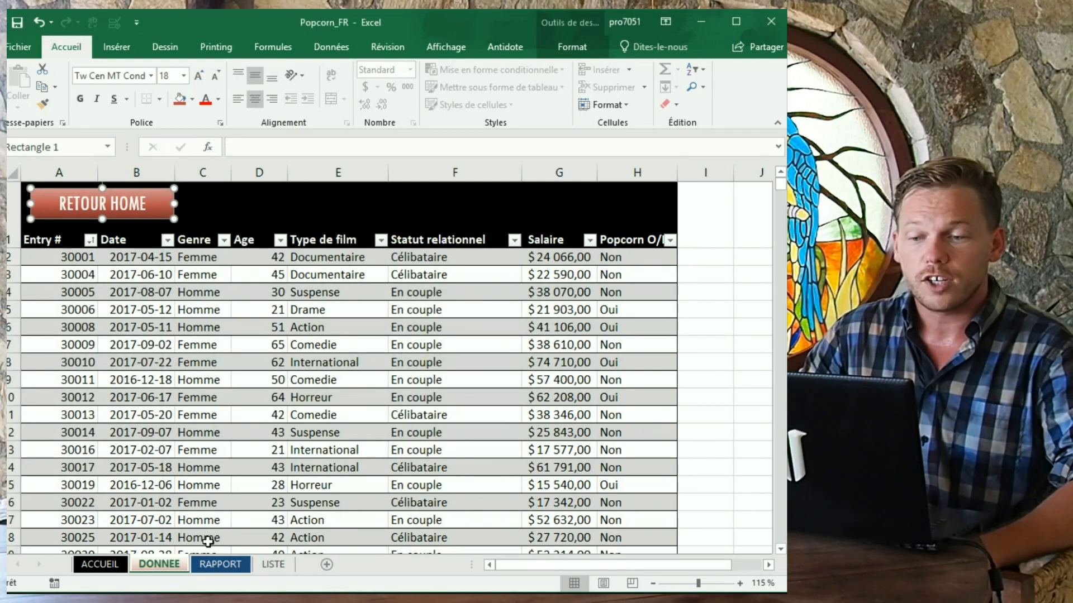
pyautogui.click(220, 564)
pyautogui.hotkey('ctrl', 'v')
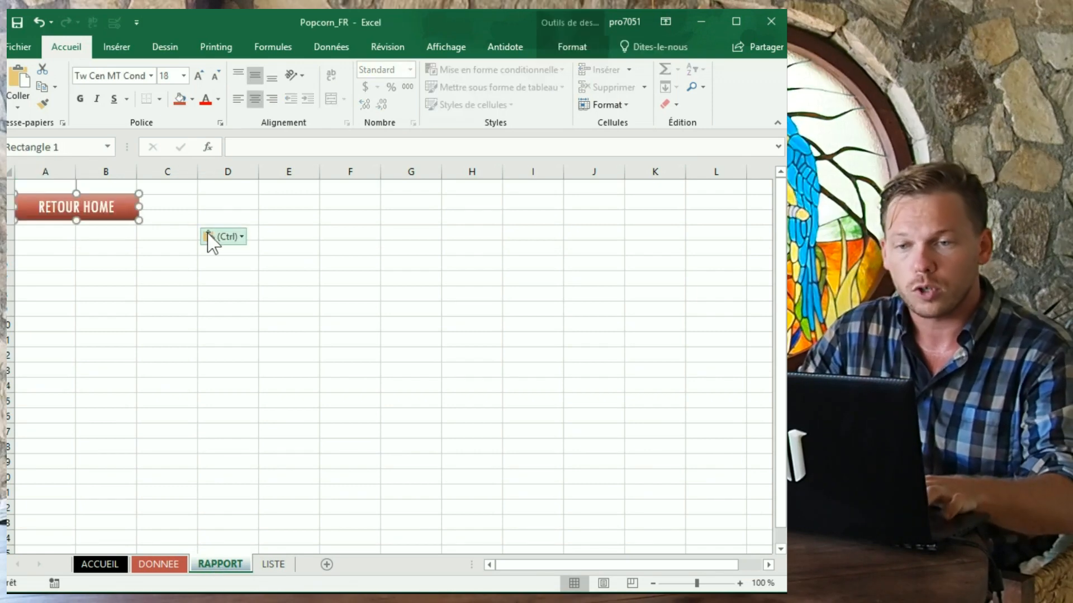
pyautogui.moveTo(119, 203); pyautogui.dragTo(123, 193)
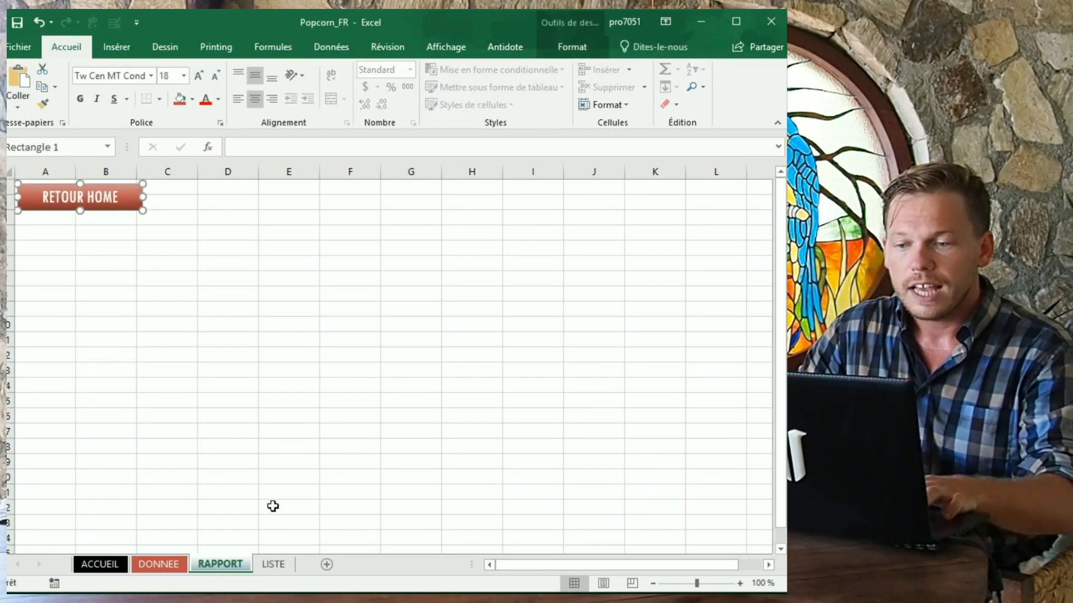
# - Paste the RETOUR HOME button into the LISTE sheet and place it at the top of columns A and B
pyautogui.click(271, 566)
pyautogui.hotkey('ctrl', 'v')
pyautogui.moveTo(122, 191); pyautogui.dragTo(128, 179)
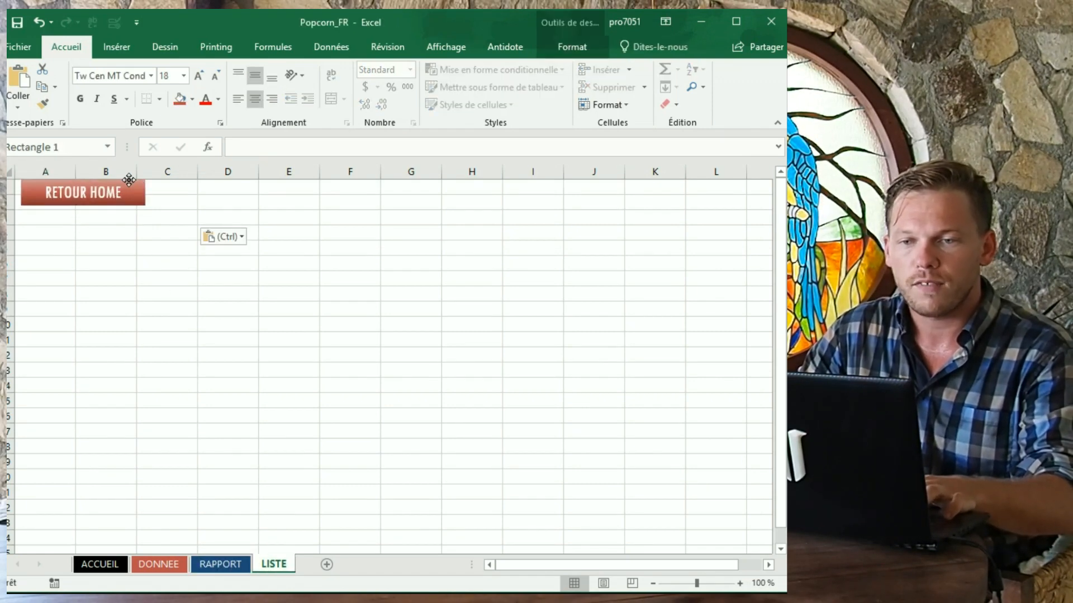
pyautogui.click(179, 256)
# - Test the RETOUR HOME links of the LISTE and RAPPORT sheets and the Rapport button on ACCUEIL
pyautogui.click(121, 194)
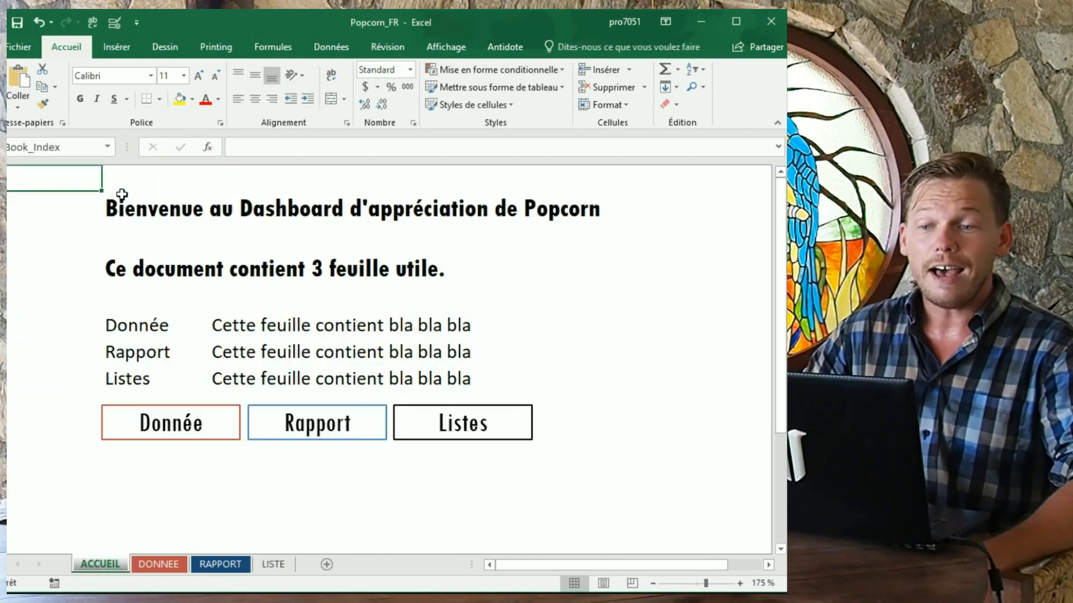
pyautogui.click(299, 432)
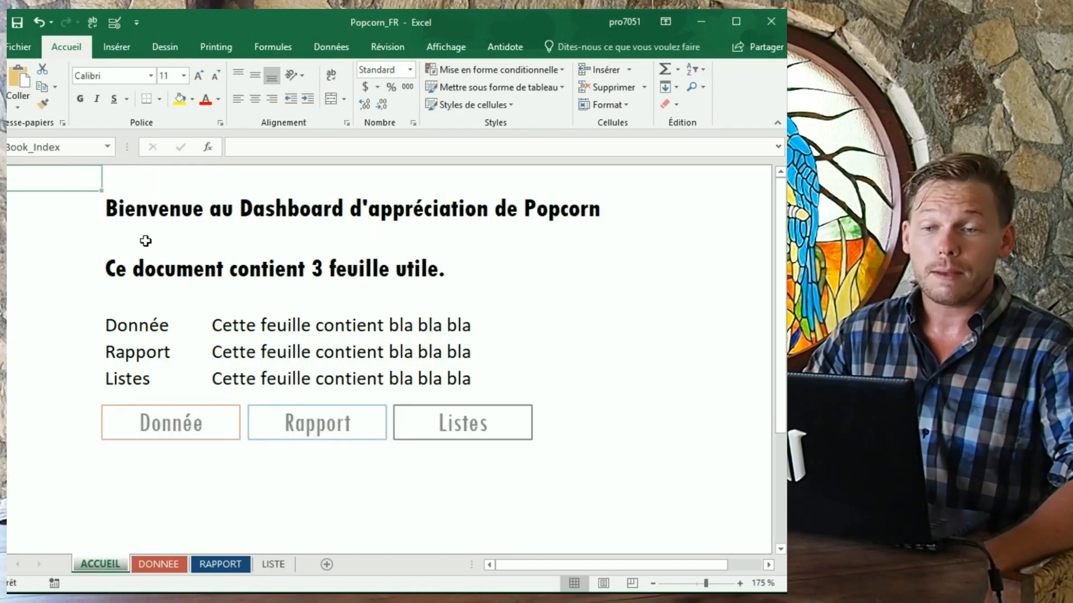
pyautogui.click(105, 208)
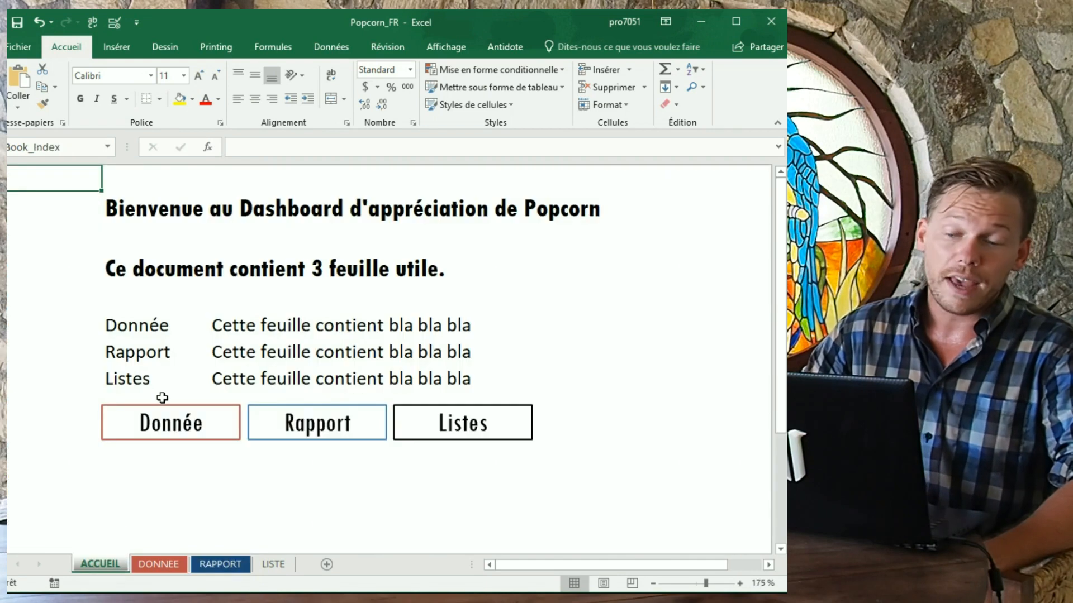
# - Rename the RAPPORT sheet as RAPPORTS
pyautogui.click(235, 565)
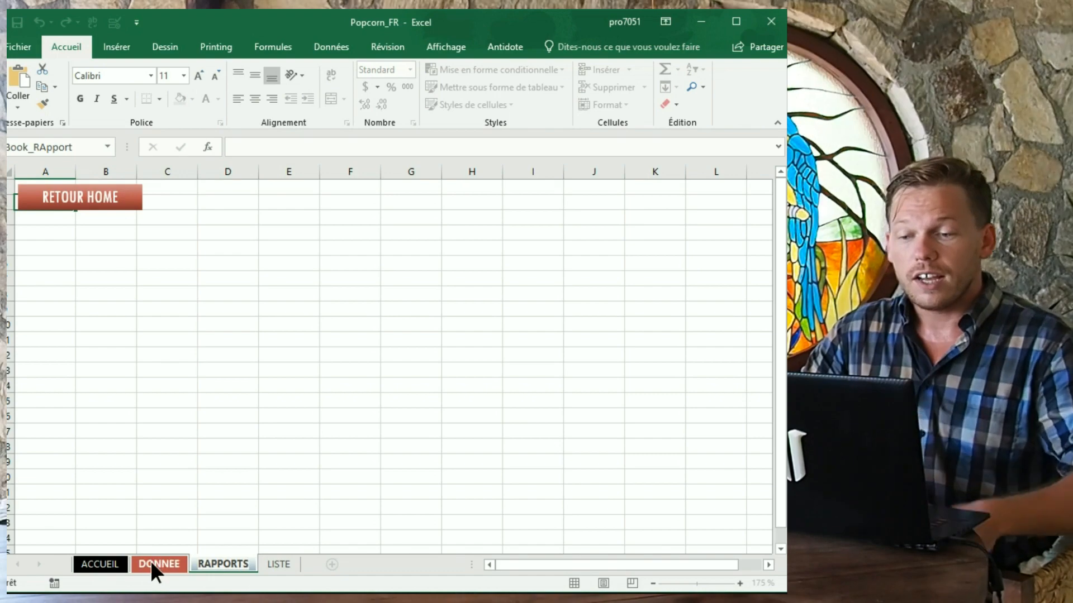
pyautogui.click(157, 565)
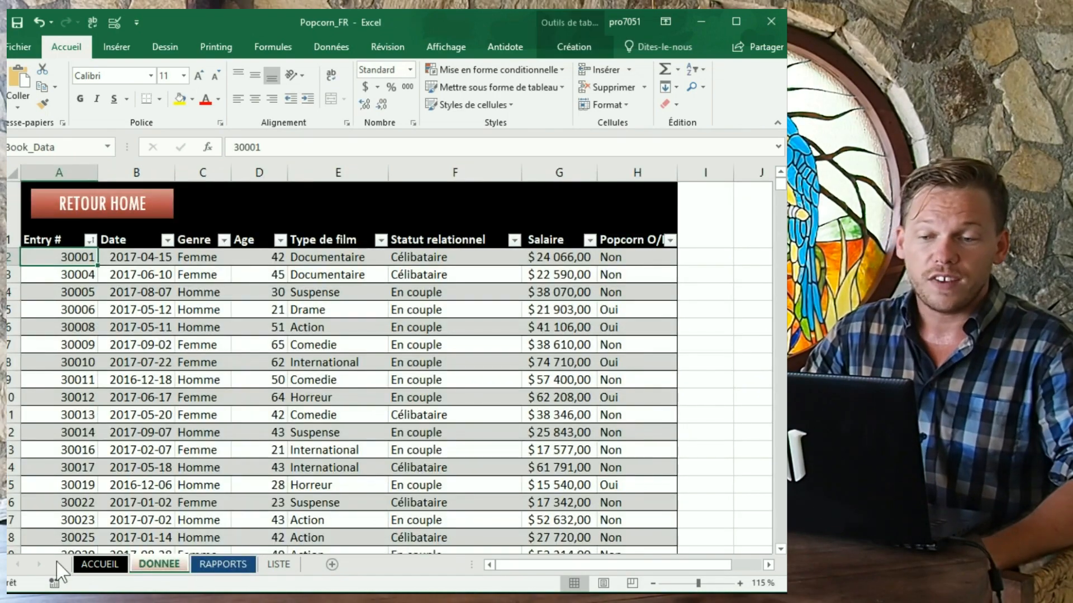
# - Test the Rapport and RETOUR HOME links with the renamed RAPPORTS sheet, and view the workbook's list of defined names
pyautogui.click(99, 564)
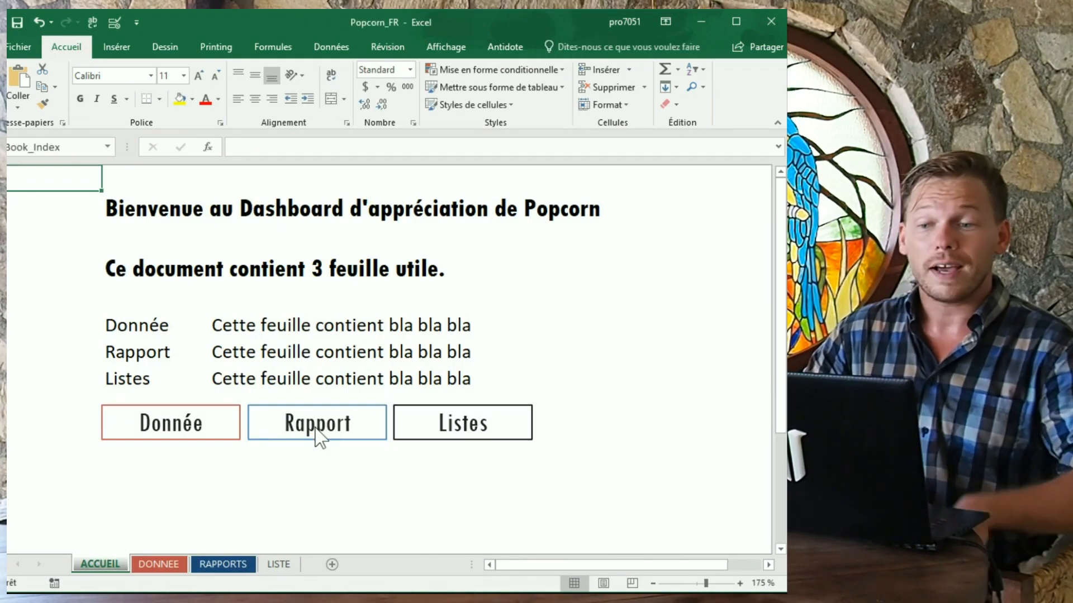
pyautogui.click(314, 426)
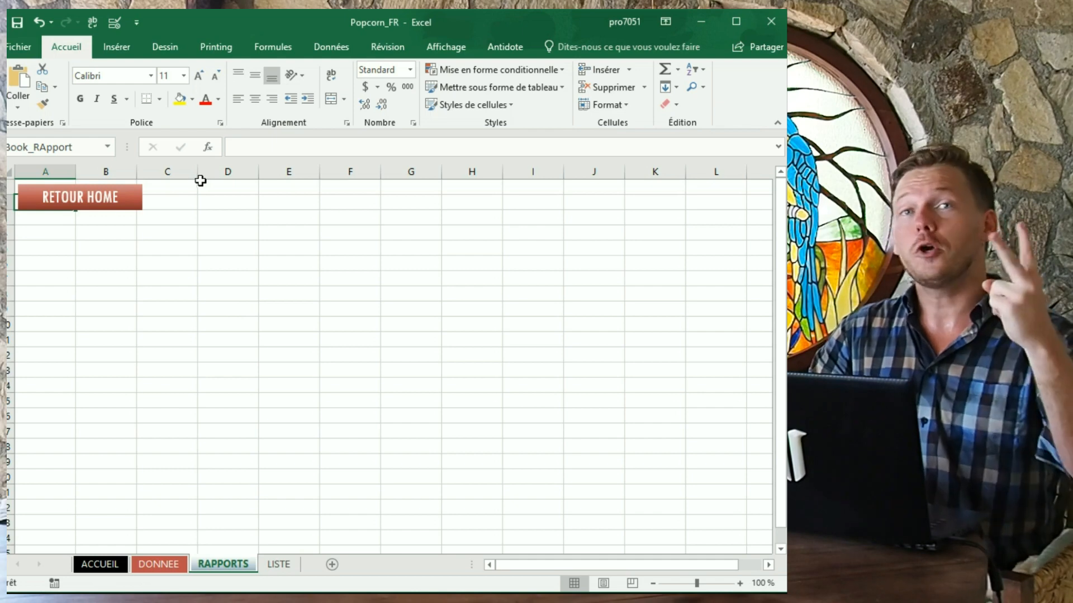
pyautogui.click(72, 197)
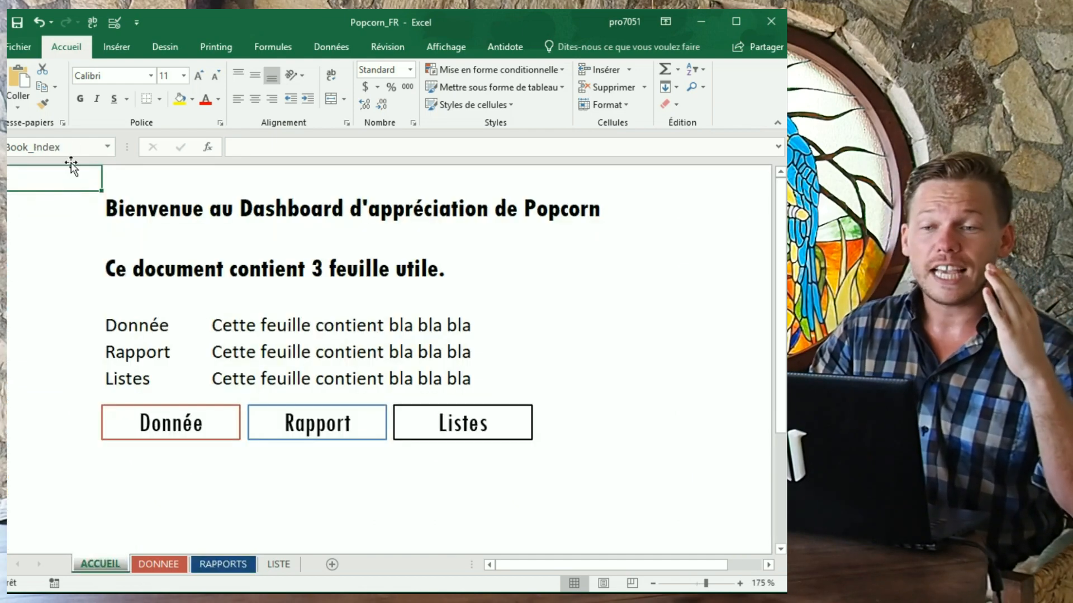
pyautogui.click(107, 147)
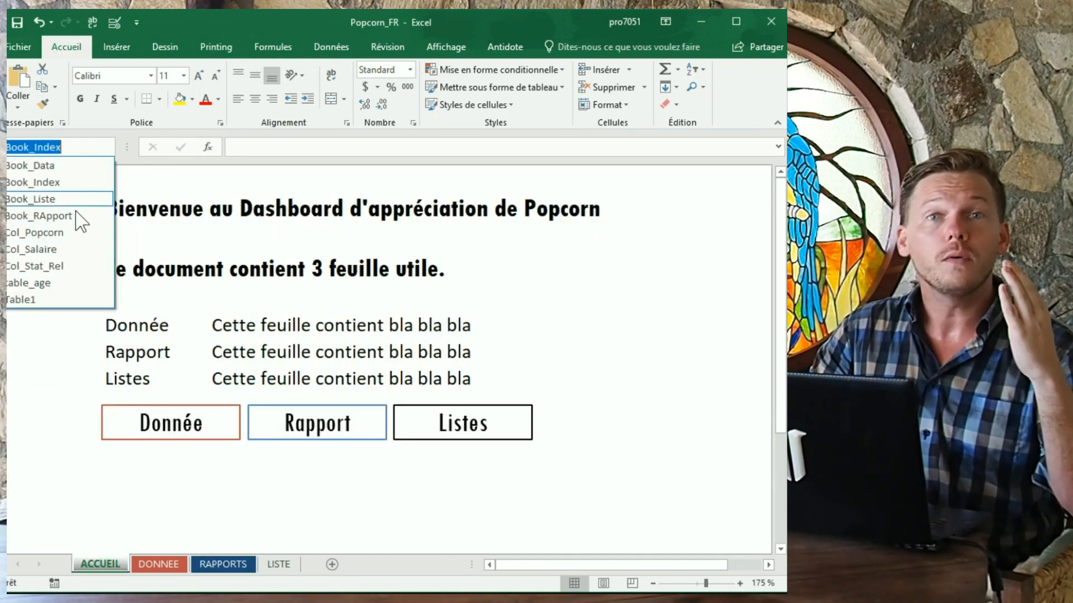
pyautogui.press('Escape')
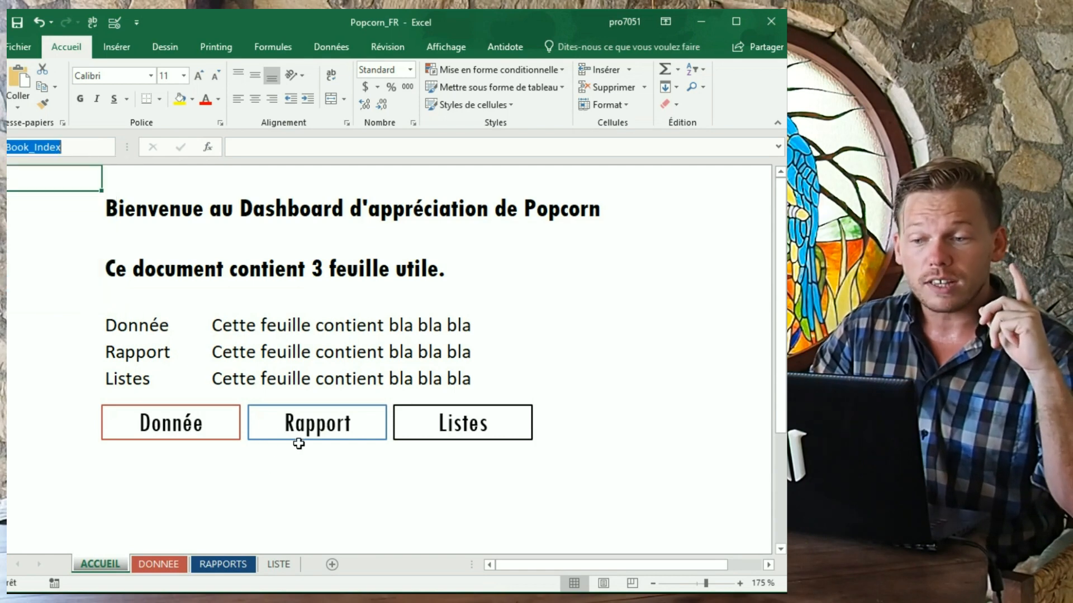
# - Follow the Rapport and Donnée buttons from ACCUEIL, returning through RETOUR HOME each time
pyautogui.click(361, 428)
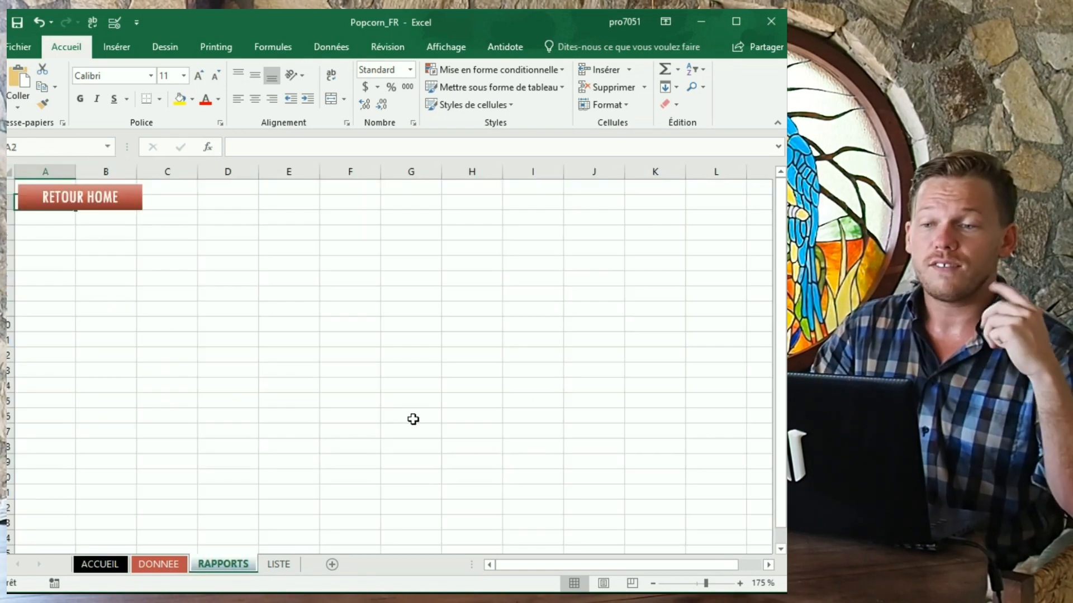
pyautogui.click(134, 208)
pyautogui.click(164, 413)
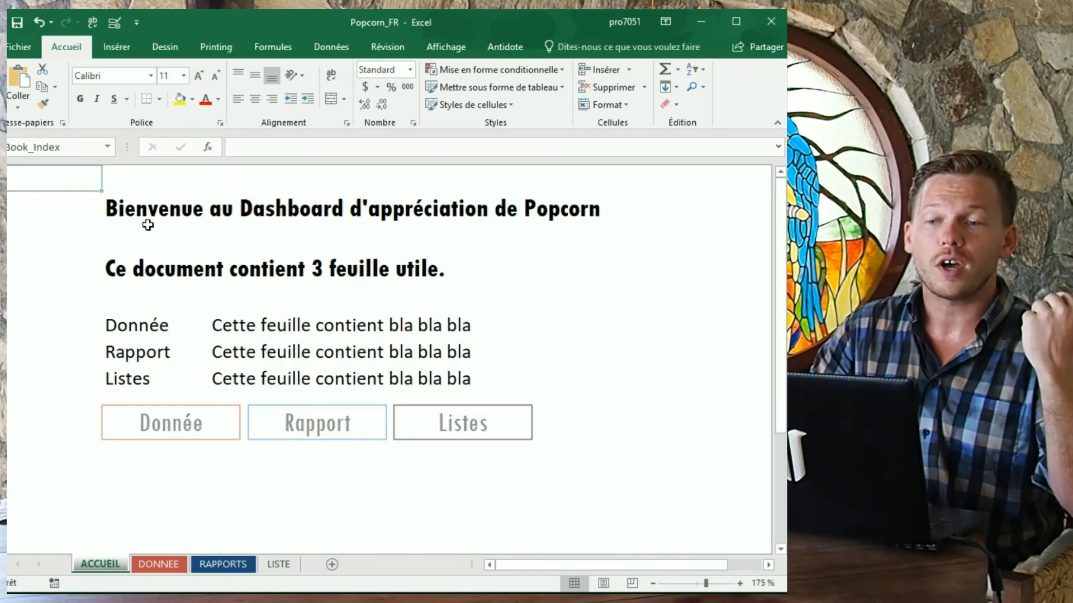
pyautogui.click(135, 202)
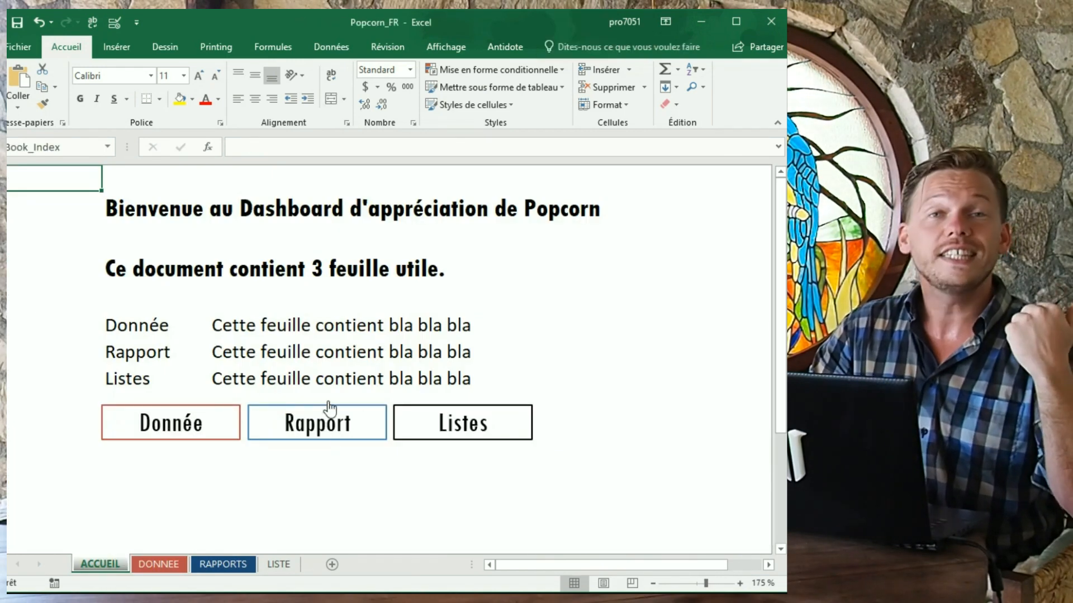
# - Move the sheet descriptions in B6:C8 on ACCUEIL up one row, directly under the "Ce document contient 3 feuille utile." heading
pyautogui.click(171, 392)
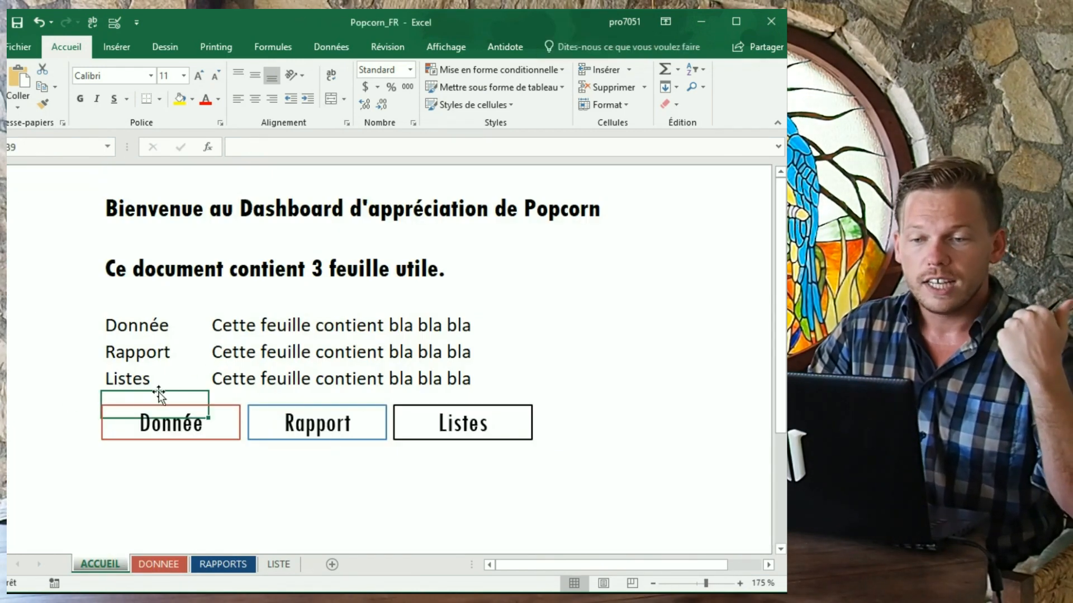
pyautogui.click(149, 299)
pyautogui.moveTo(139, 378); pyautogui.dragTo(222, 371)
pyautogui.moveTo(221, 312); pyautogui.dragTo(219, 287)
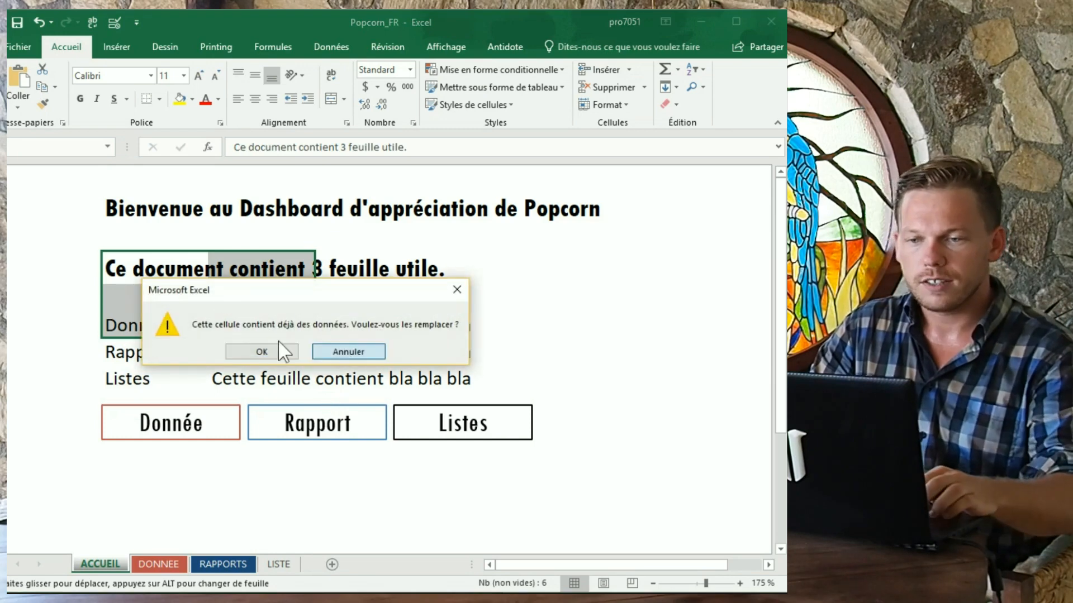
pyautogui.press('Escape')
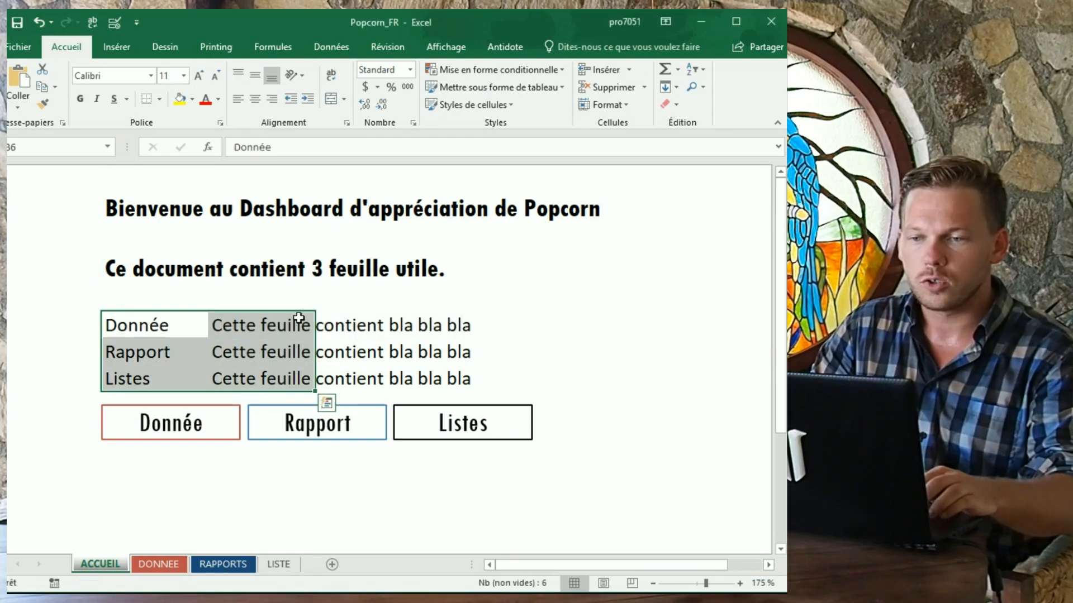
pyautogui.moveTo(300, 311); pyautogui.dragTo(299, 284)
# - Enter "POUR VISITER UNE PAGE CLICK LA BOITE EN BAS" in cell B8, above the navigation buttons
pyautogui.click(200, 385)
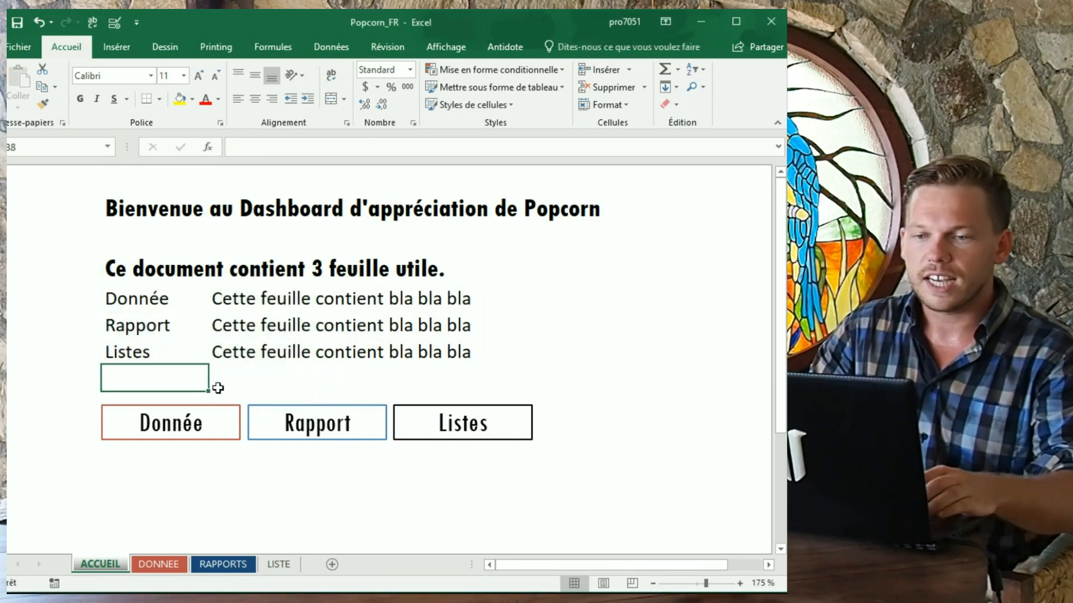
pyautogui.write('POUR V')
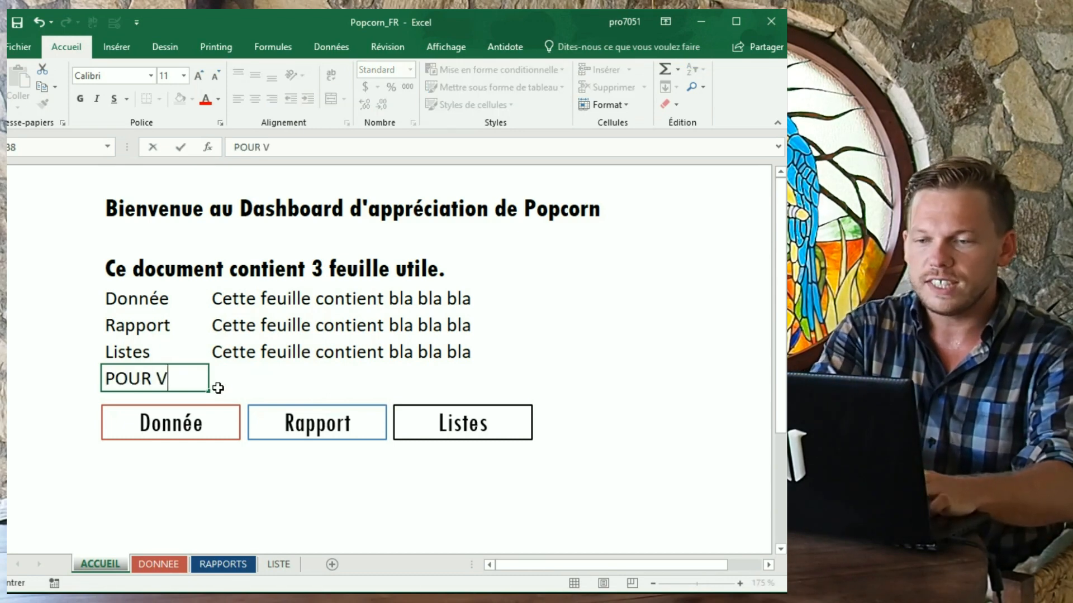
pyautogui.write('ISITER UNE PAGE ')
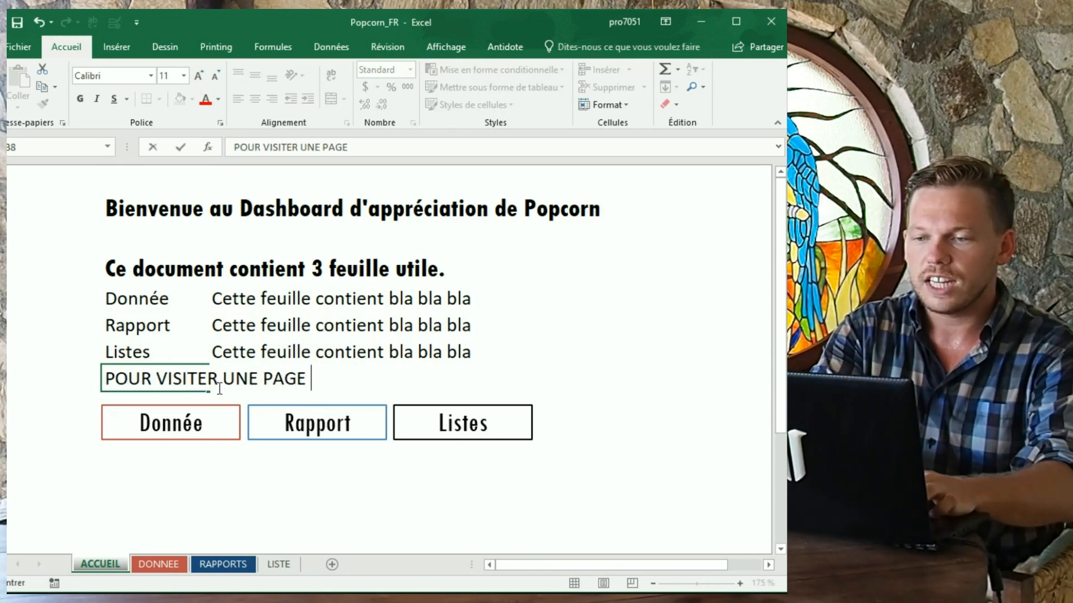
pyautogui.write('CLICK LA BOITE EN BAS')
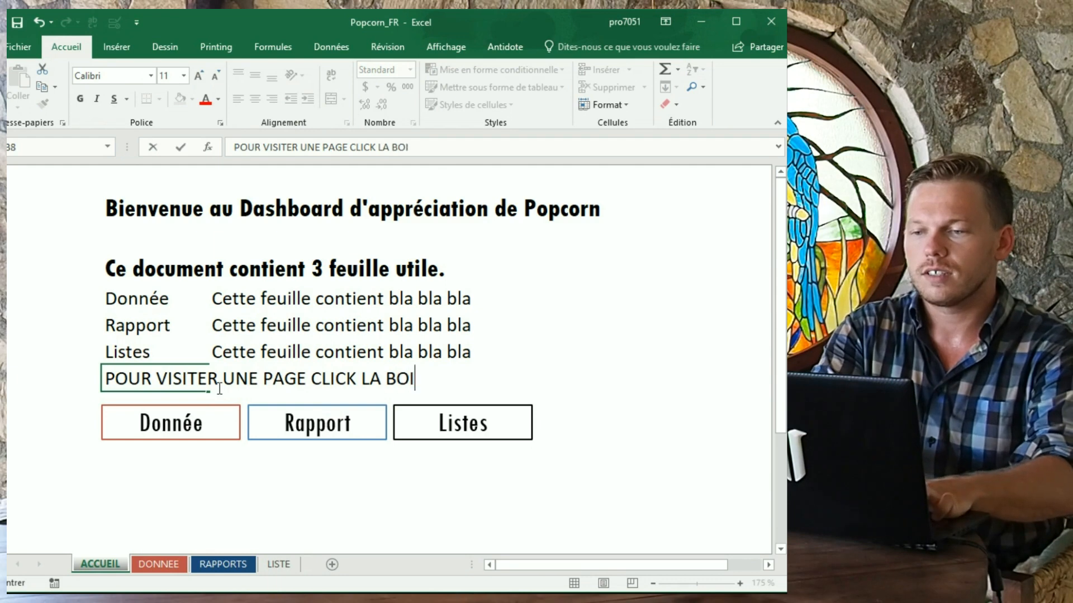
pyautogui.click(268, 486)
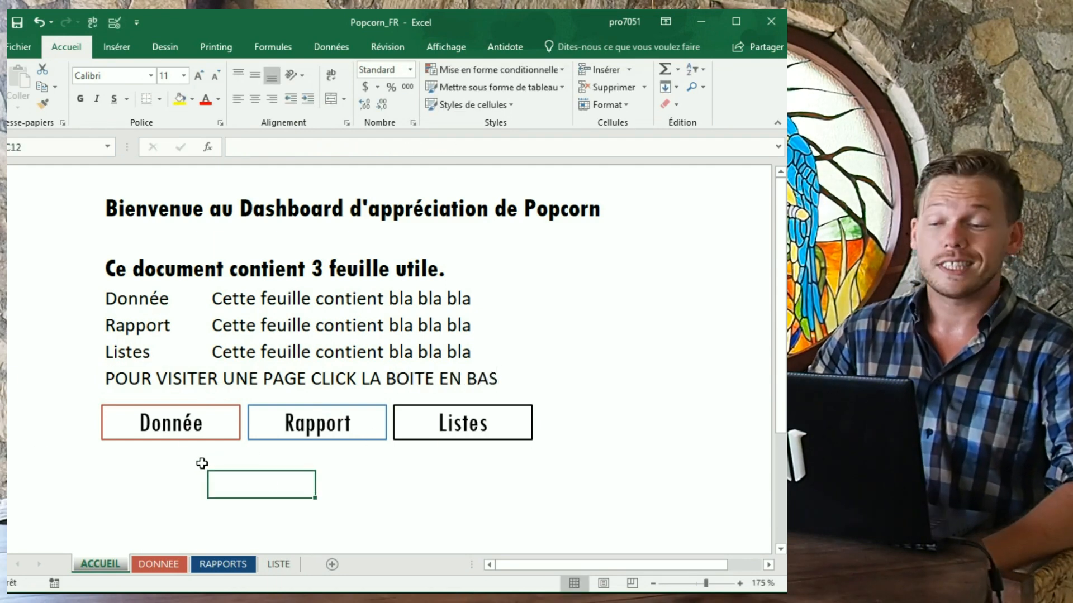
# - Draw a small right-pointing block arrow beside the Donnée button on the ACCUEIL sheet
pyautogui.click(117, 47)
pyautogui.click(67, 105)
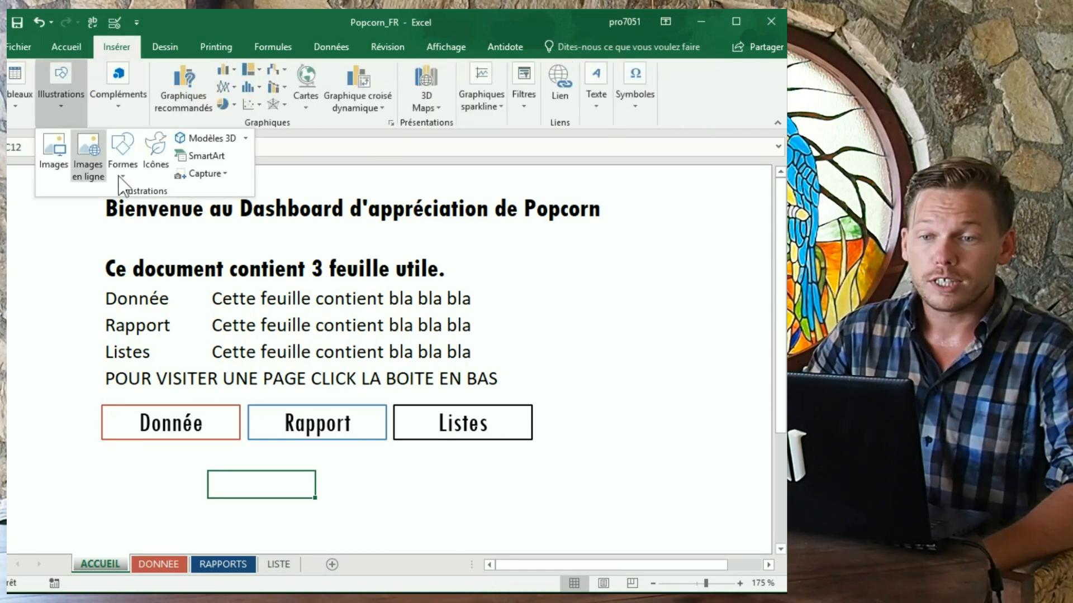
pyautogui.click(122, 168)
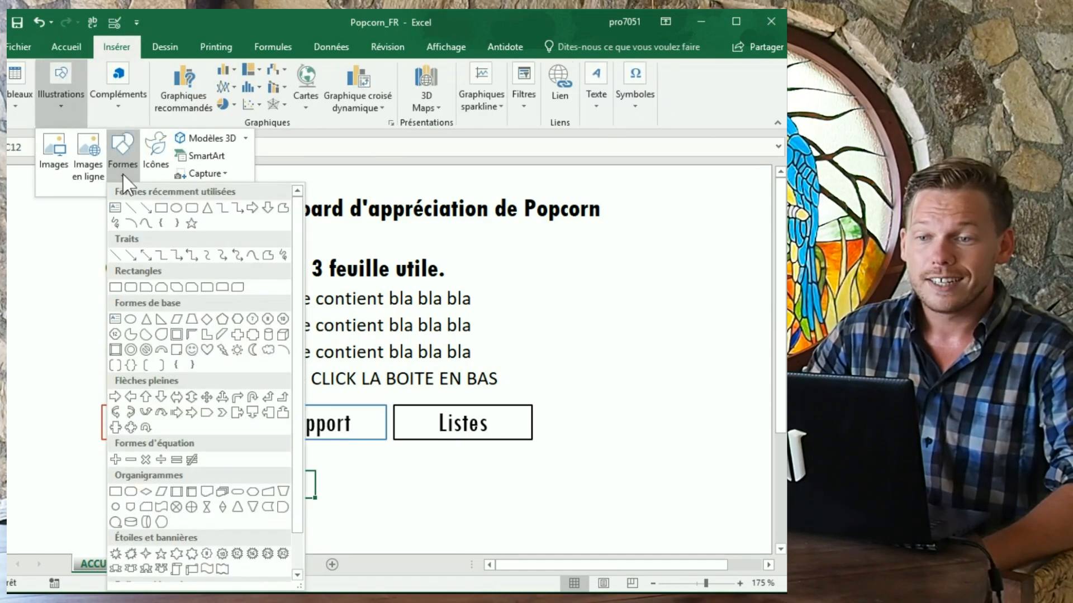
pyautogui.click(252, 208)
pyautogui.moveTo(40, 397)
pyautogui.mouseDown()
pyautogui.moveTo(78, 434)
pyautogui.moveTo(80, 425)
pyautogui.mouseUp()
pyautogui.click(103, 516)
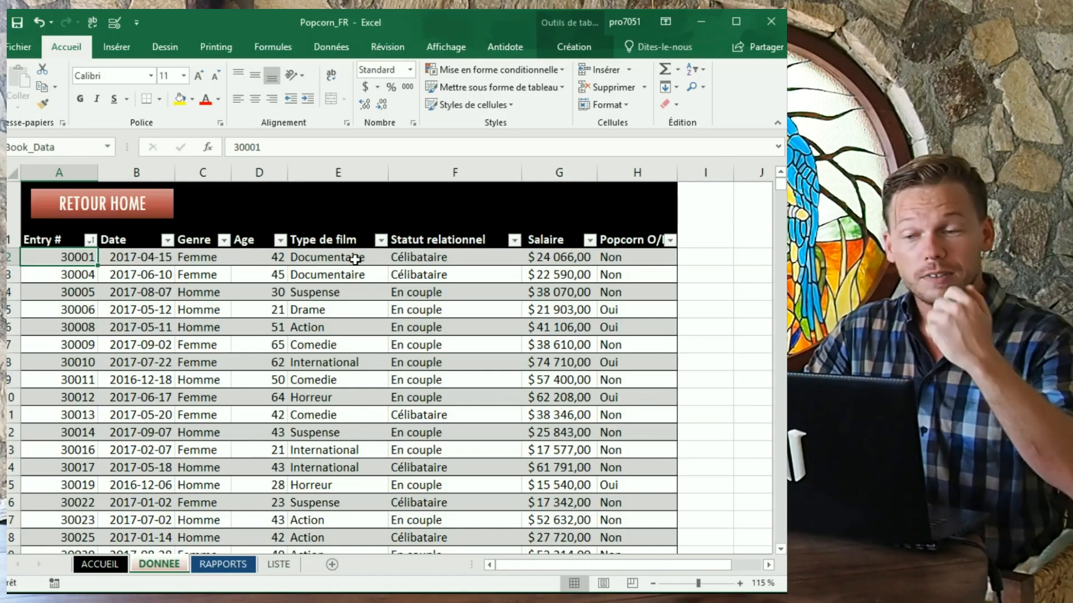
# - Examine the Type de film and Statut relationnel columns on the DONNEE sheet down to the table's last row
pyautogui.moveTo(356, 259); pyautogui.dragTo(355, 394)
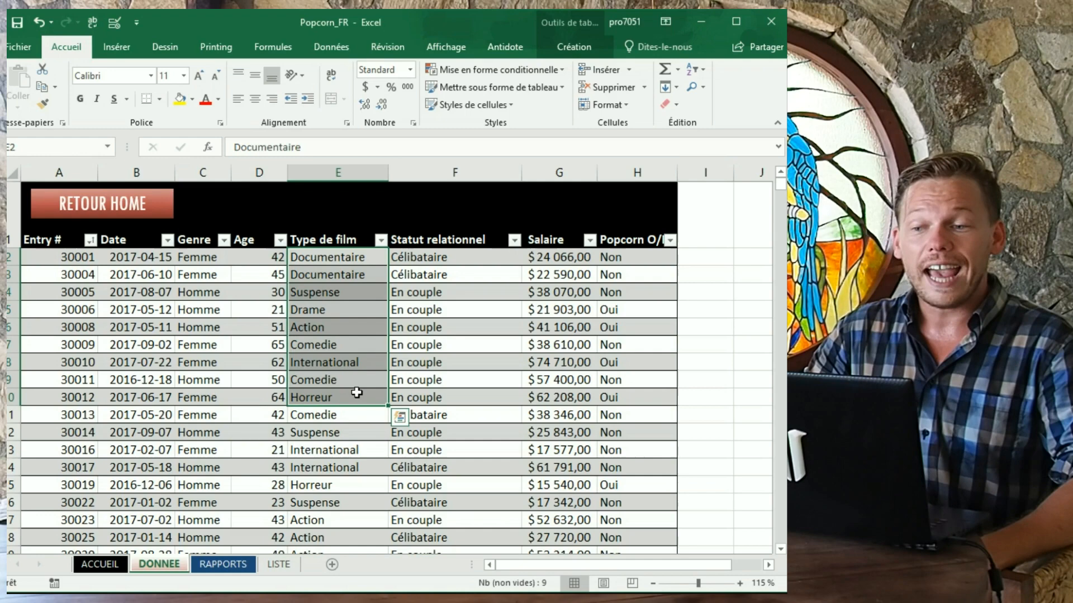
pyautogui.click(446, 263)
pyautogui.click(459, 307)
pyautogui.scroll(-3, 395, 375)
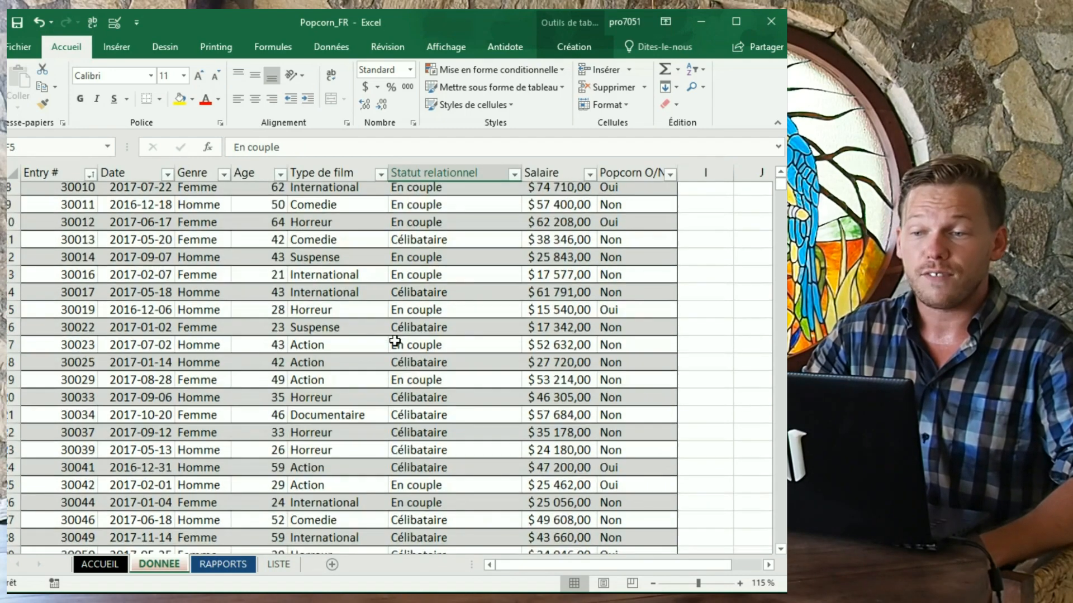
pyautogui.scroll(3, 395, 342)
pyautogui.hotkey('ctrl', 'Down')
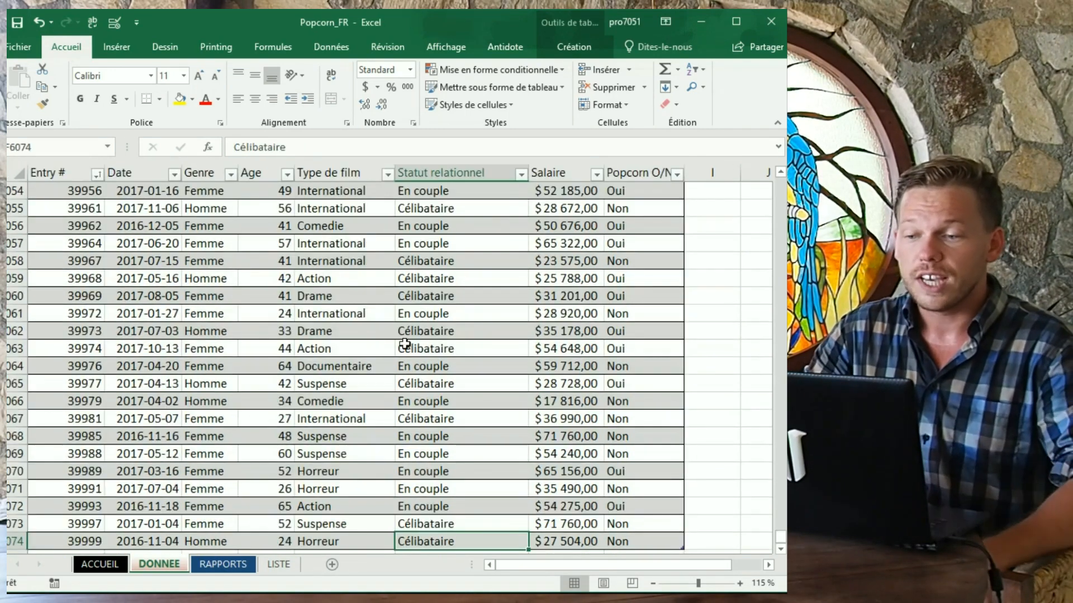
pyautogui.scroll(-1, 408, 391)
# - Try adding Femme and Homme in C6075:C6076 under the Genre column of the DONNEE table, and undo both entries
pyautogui.click(216, 506)
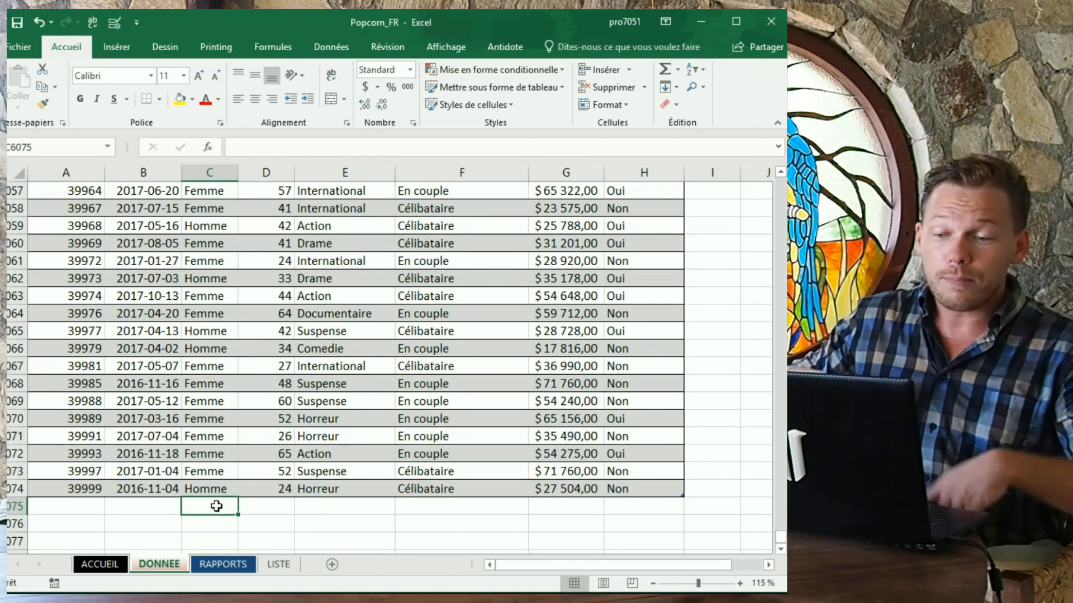
pyautogui.write('Femme')
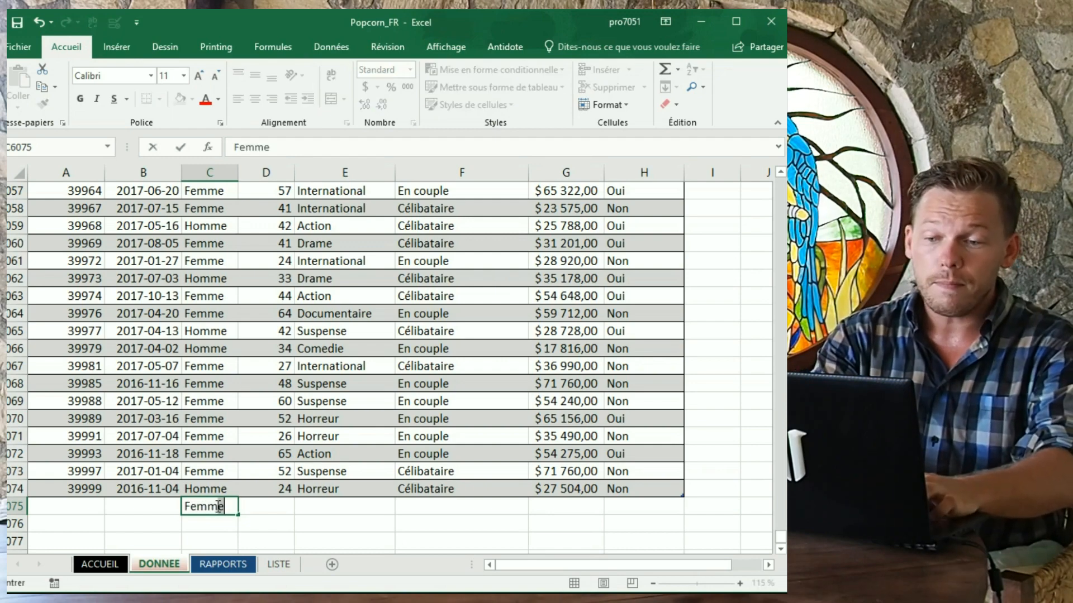
pyautogui.press('Return')
pyautogui.write('Homme')
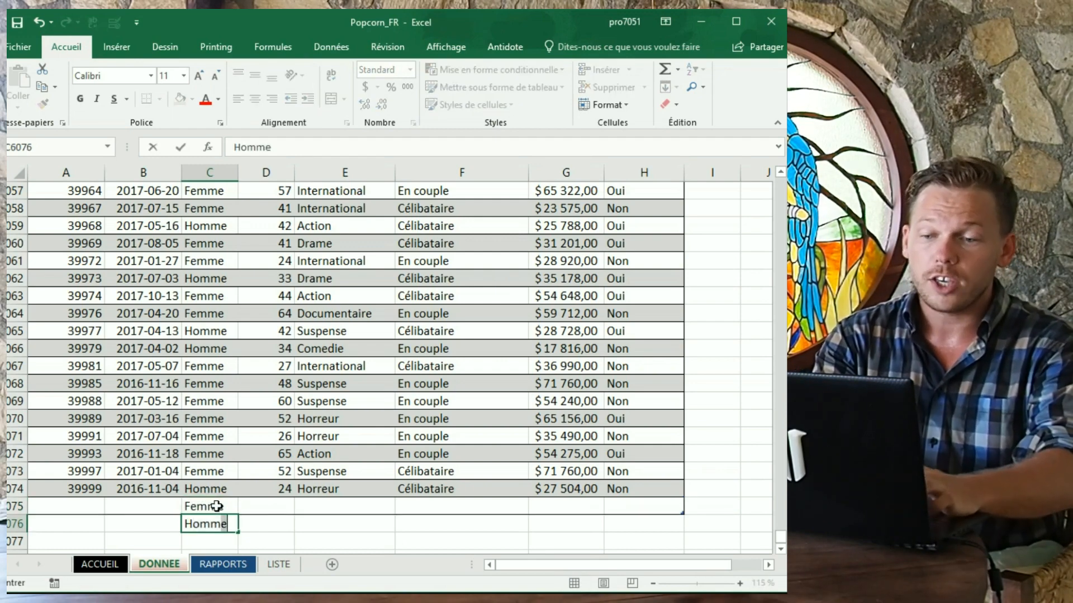
pyautogui.click(218, 500)
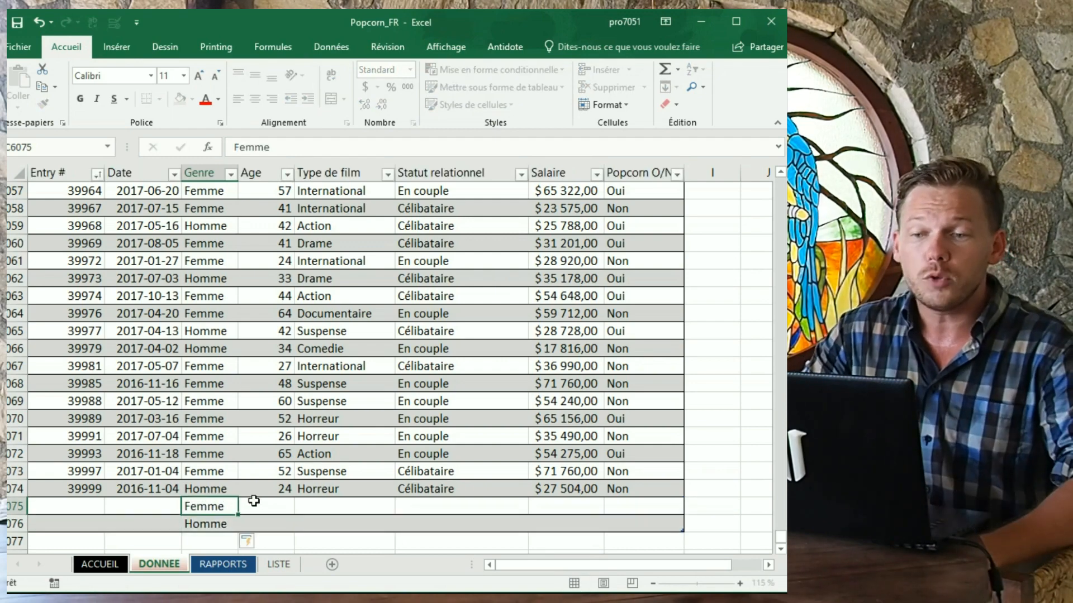
pyautogui.click(231, 520)
pyautogui.hotkey('ctrl', 'z')
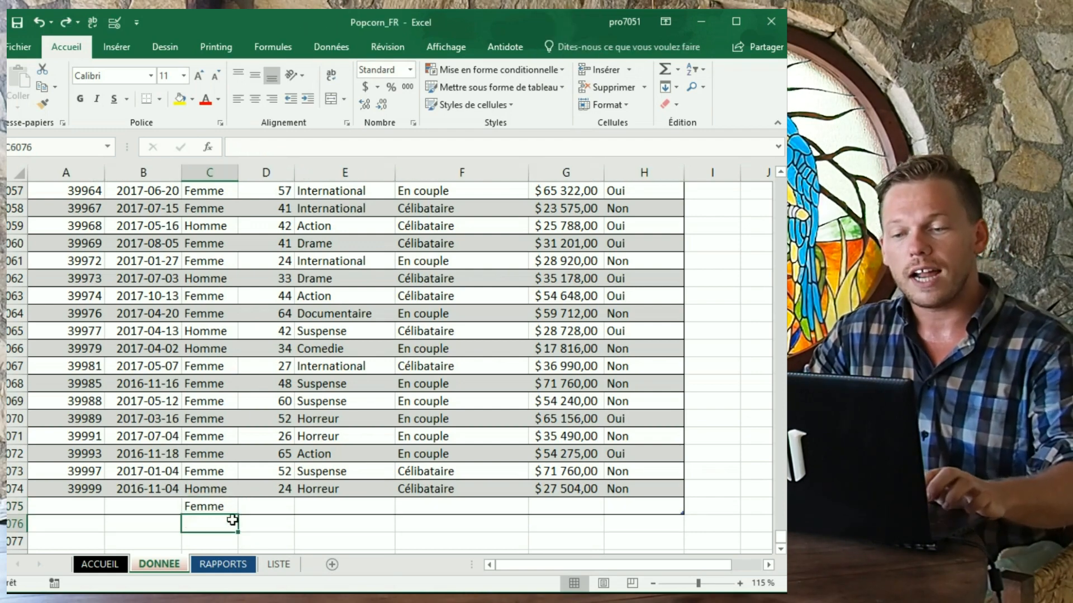
pyautogui.hotkey('ctrl', 'z')
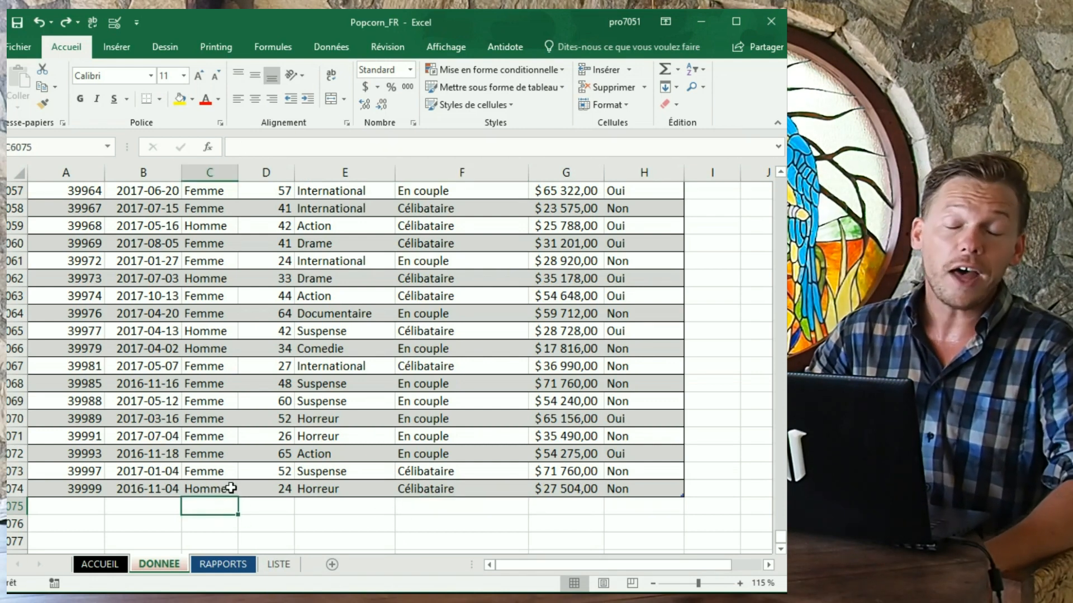
# - On the LISTE sheet, enter the heading "Liste Genre" in A3 with Homme and Femme beneath it in A4:A5
pyautogui.click(278, 565)
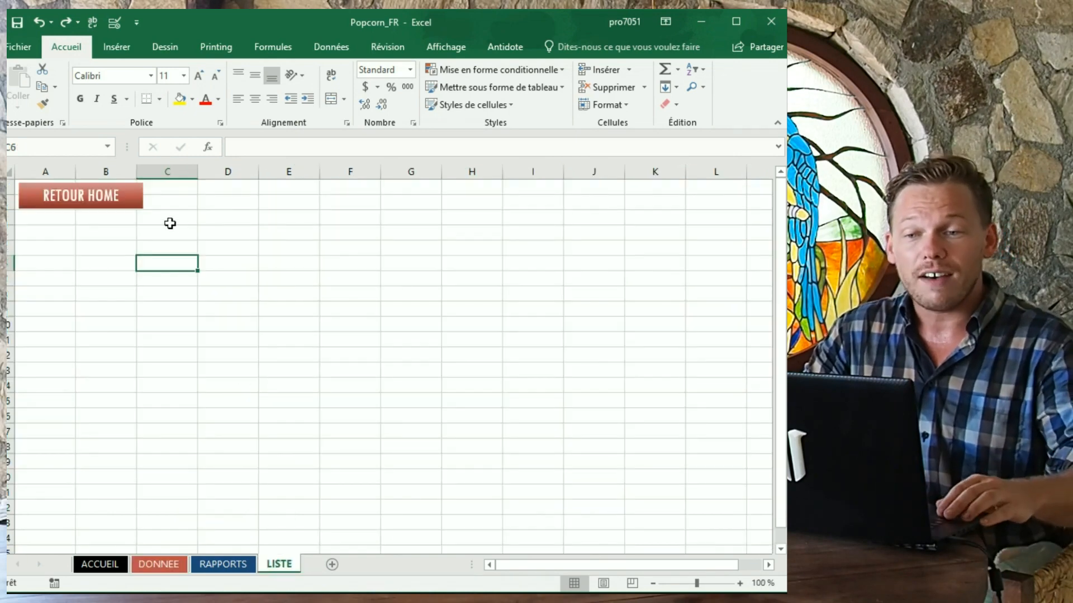
pyautogui.scroll(2, 205, 249)
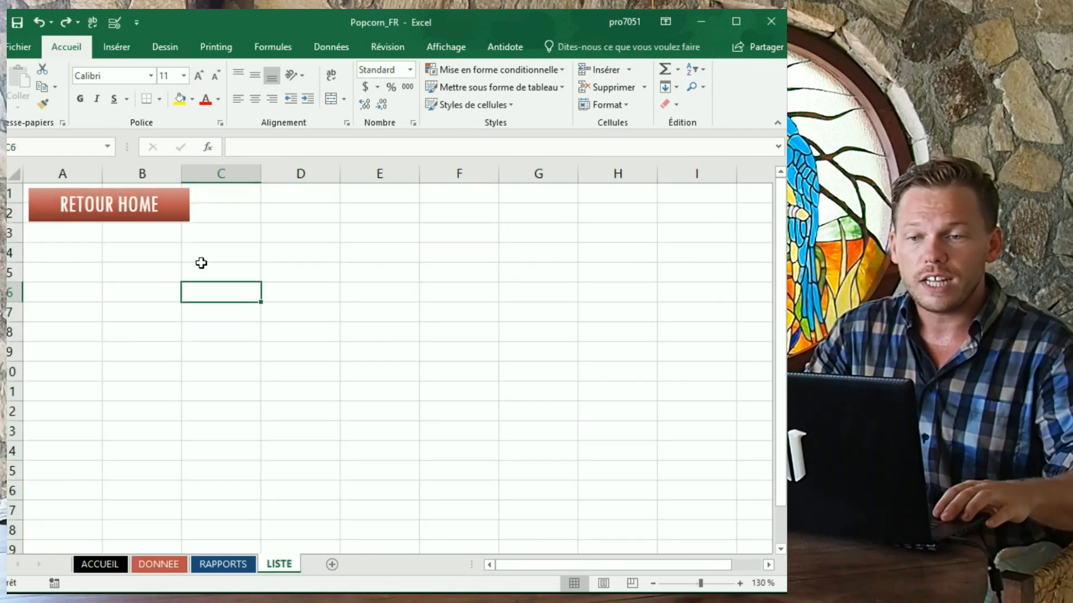
pyautogui.click(53, 227)
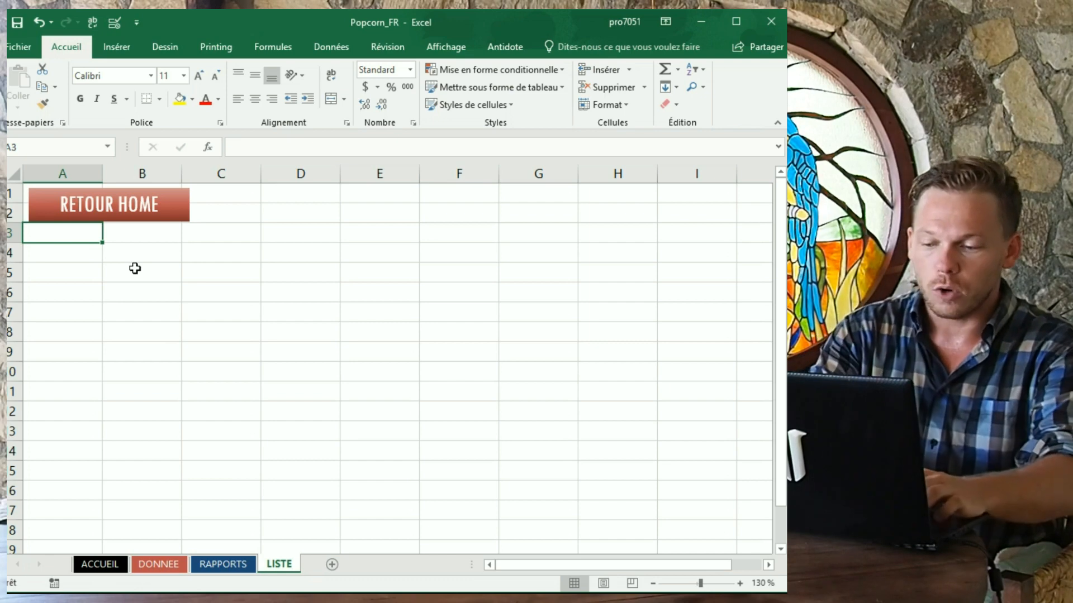
pyautogui.write('LIst')
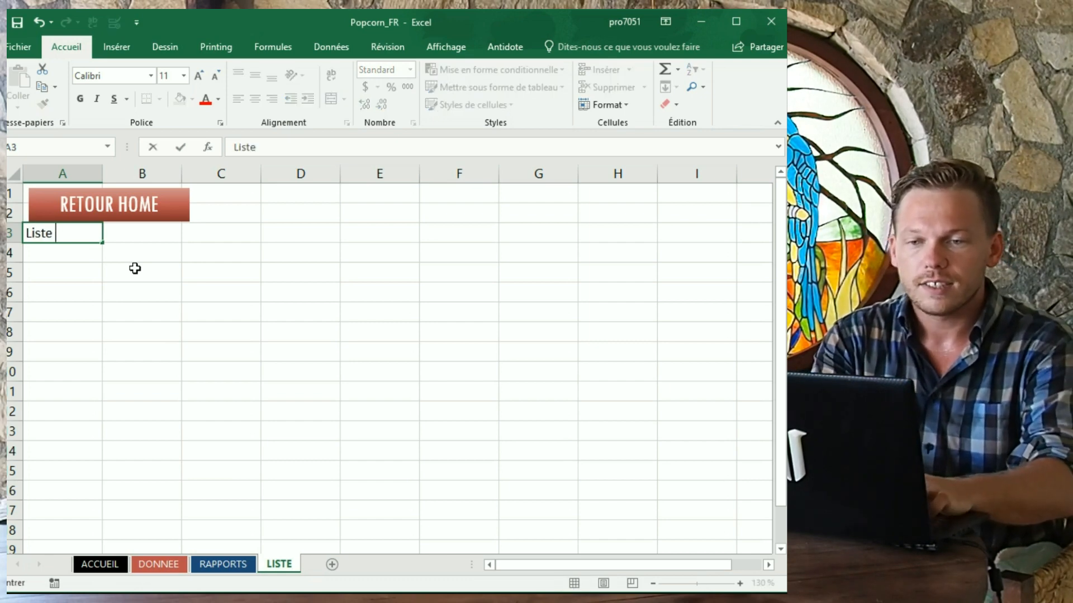
pyautogui.write('e Genre')
pyautogui.press('Return')
pyautogui.write('Homme')
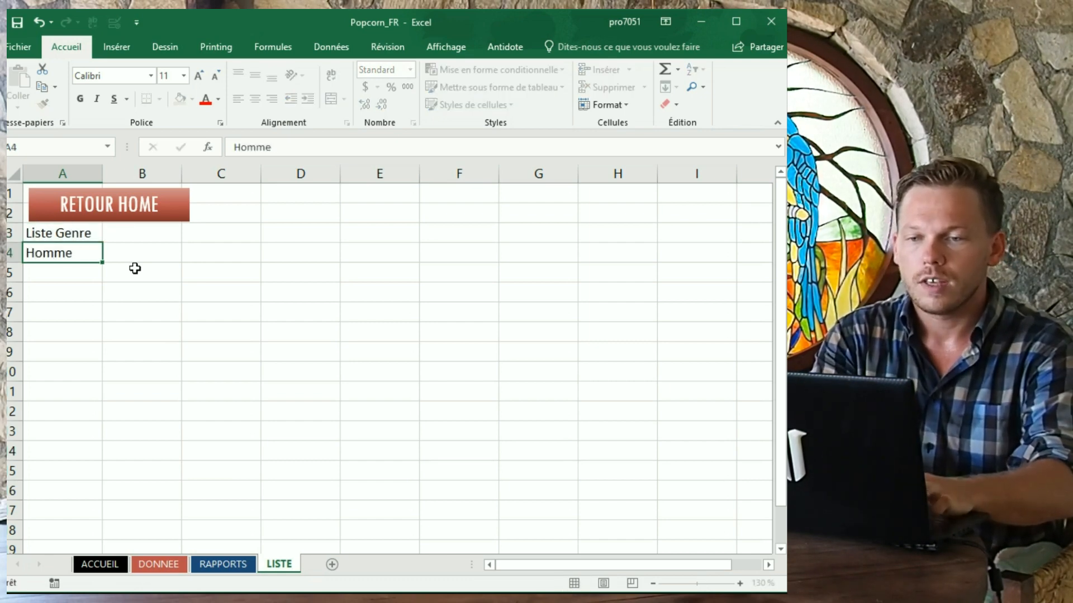
pyautogui.press('Return')
pyautogui.write('Femme')
pyautogui.click(135, 269)
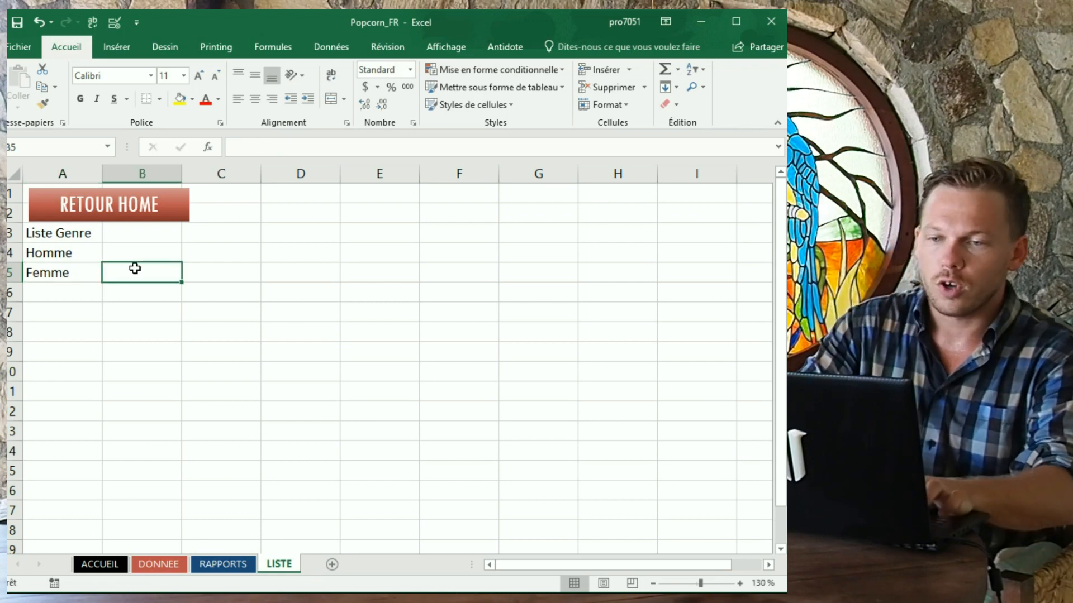
# - Enter the heading "Liste Statut Rel" in C3 with Celibataire beneath it in C4
pyautogui.press('Right')
pyautogui.press('Up')
pyautogui.press('Up')
pyautogui.write('Liste')
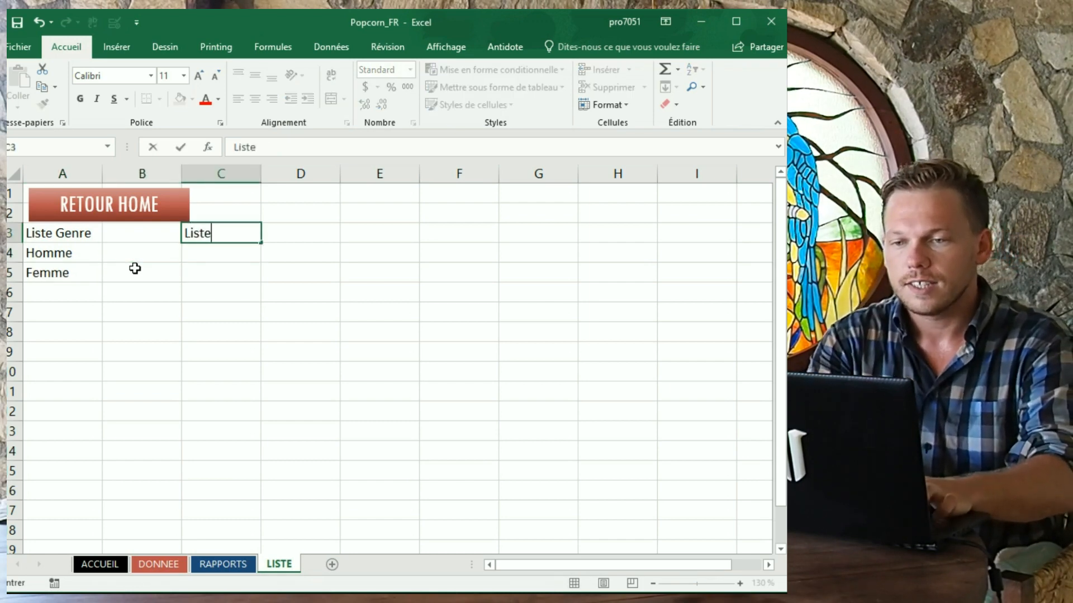
pyautogui.write(' R')
pyautogui.press('BackSpace')
pyautogui.write('Sa')
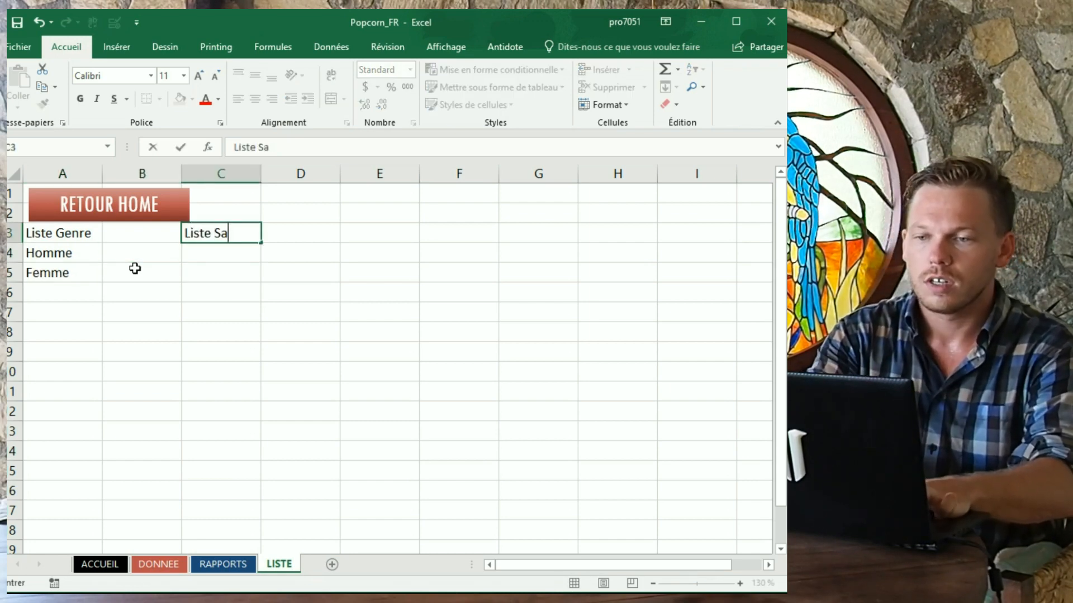
pyautogui.press('Return')
pyautogui.write('Celibataire')
pyautogui.press('Return')
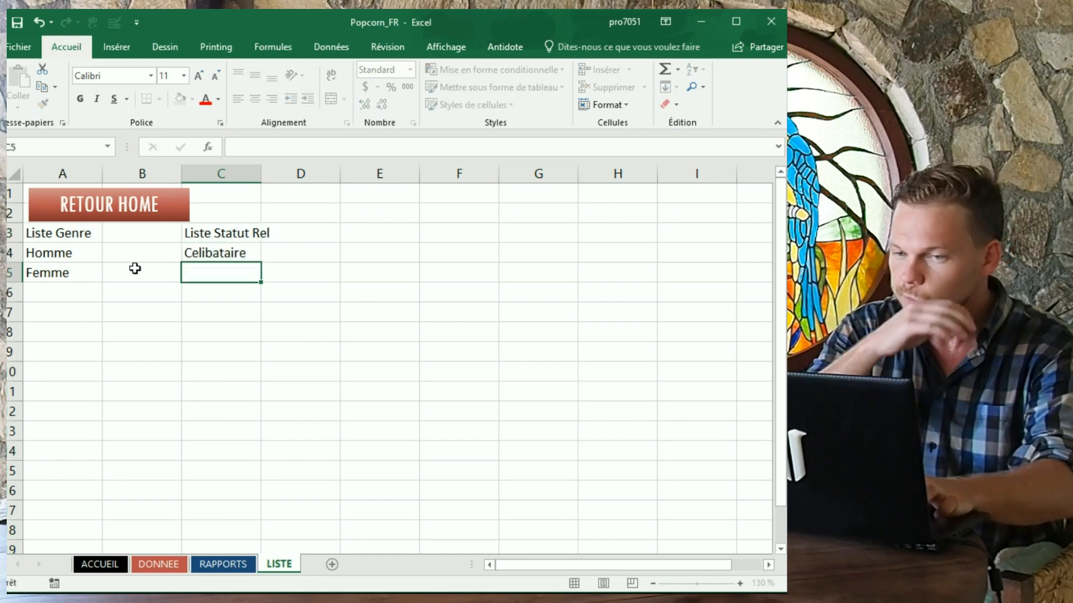
# - Add "En couple" and "C'est compliqué" to the status list in C5:C6
pyautogui.write('EN cople')
pyautogui.press('Return')
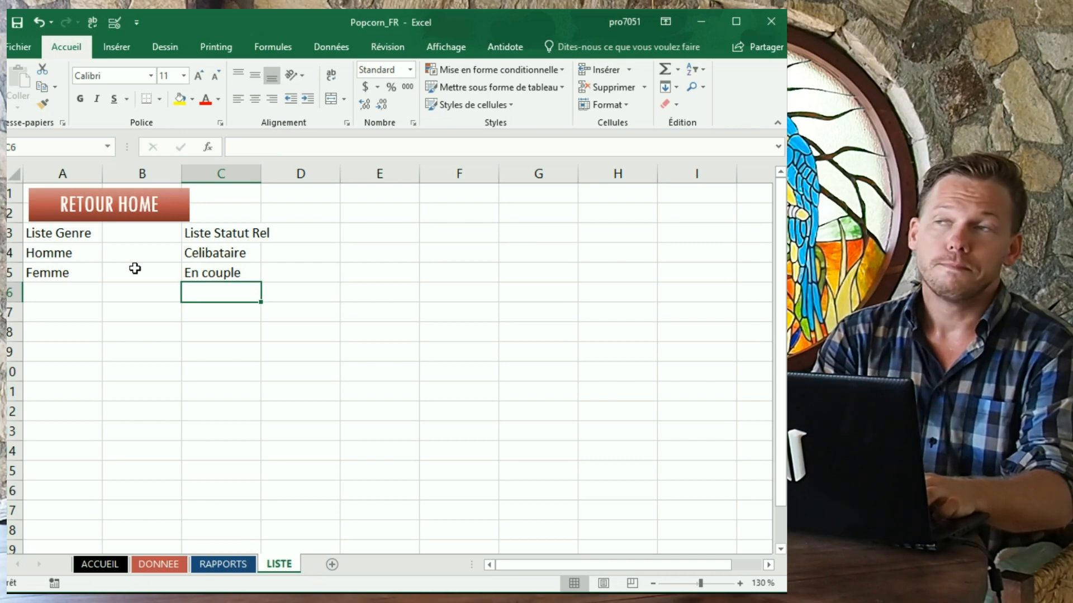
pyautogui.write('C')
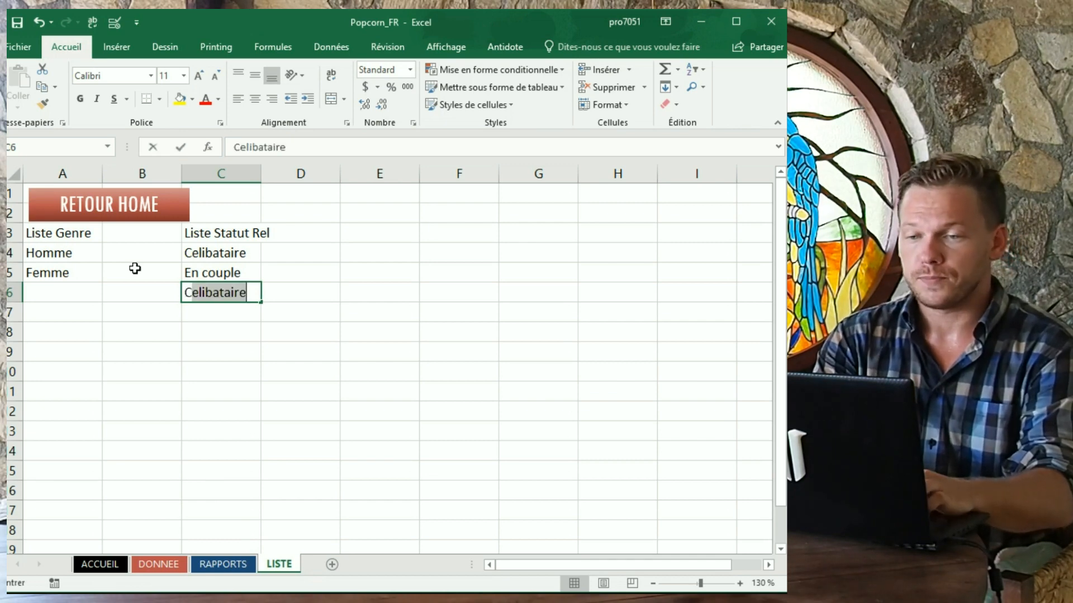
pyautogui.write("'est compliqué")
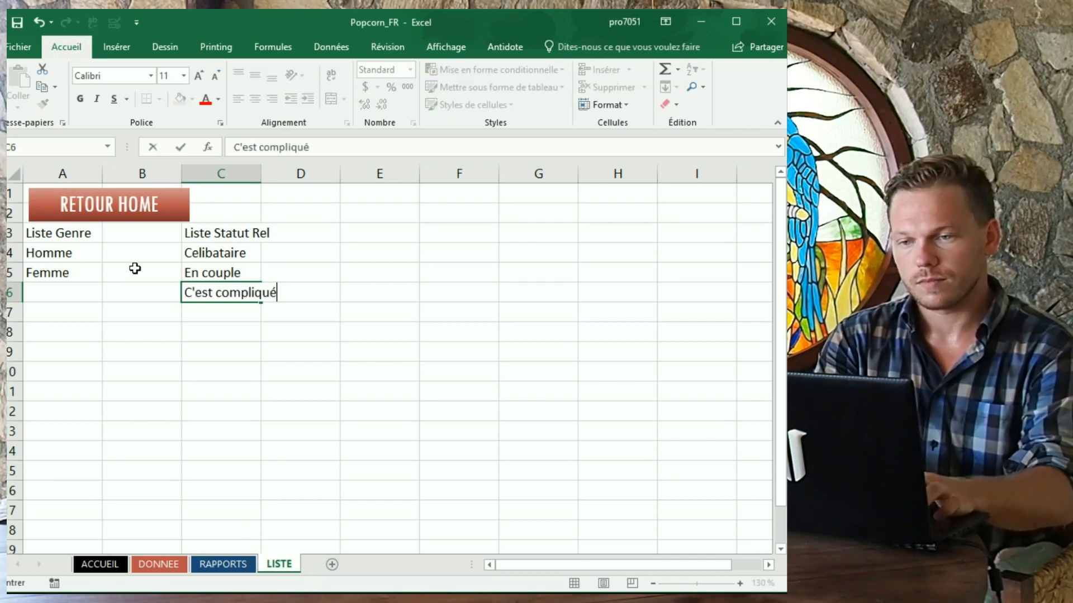
pyautogui.press('Tab')
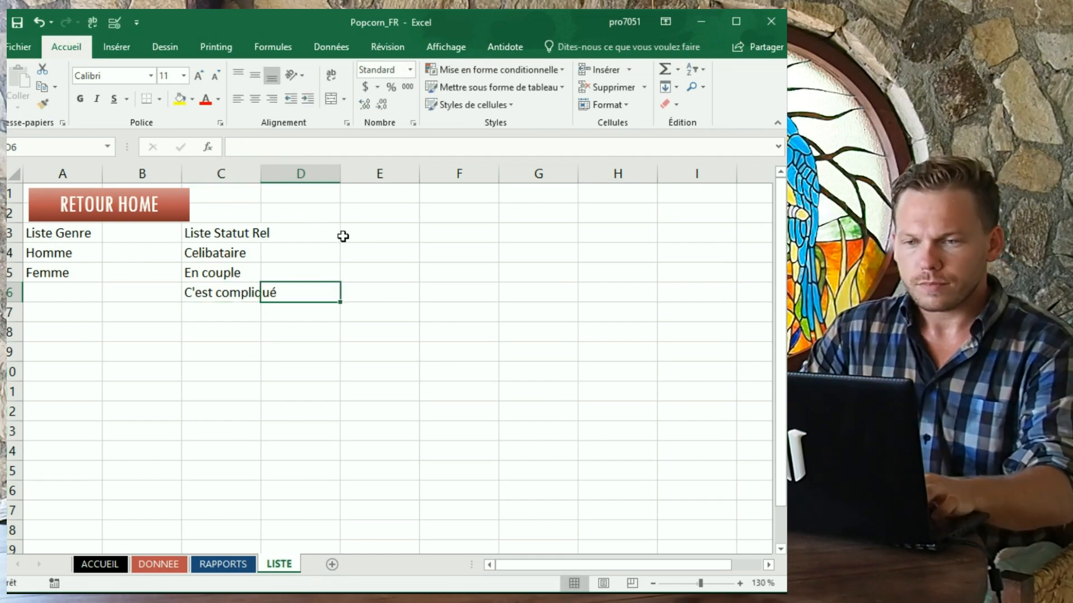
# - Narrow the spacer columns B and D and widen column C to fit the status list
pyautogui.moveTo(182, 173); pyautogui.dragTo(138, 173)
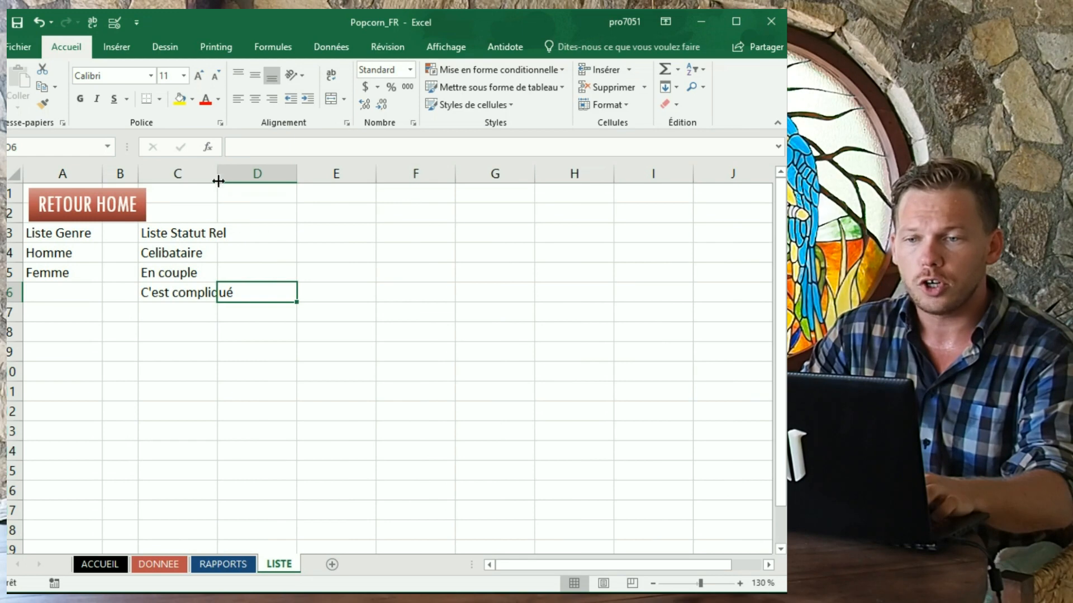
pyautogui.moveTo(218, 178); pyautogui.dragTo(243, 178)
pyautogui.click(312, 237)
pyautogui.moveTo(308, 178); pyautogui.dragTo(281, 178)
pyautogui.click(343, 237)
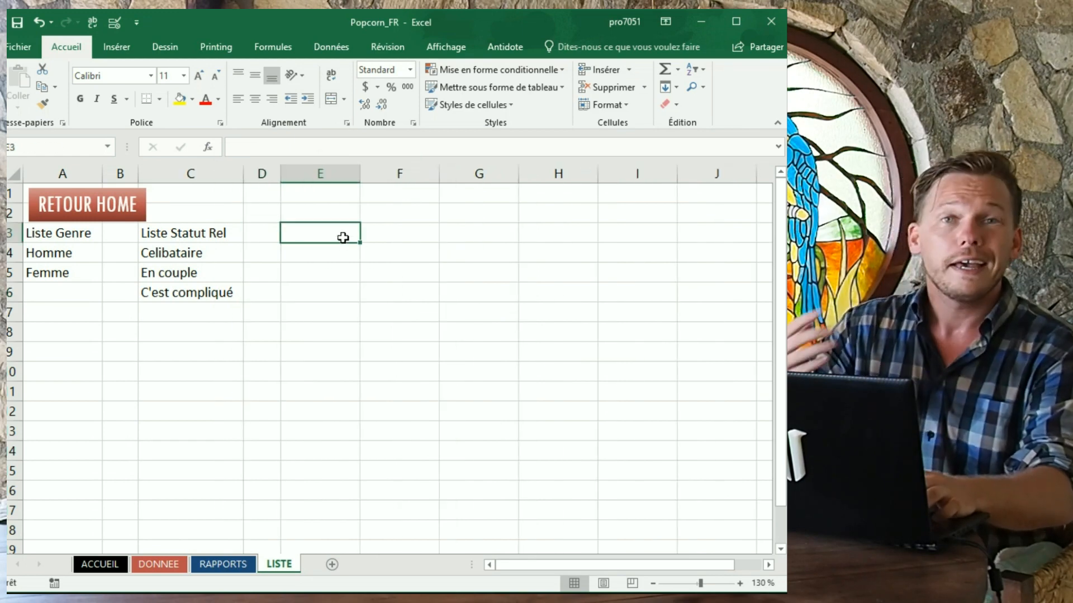
# - Convert the status list in C3:C6 into a table with its first row as header
pyautogui.click(201, 267)
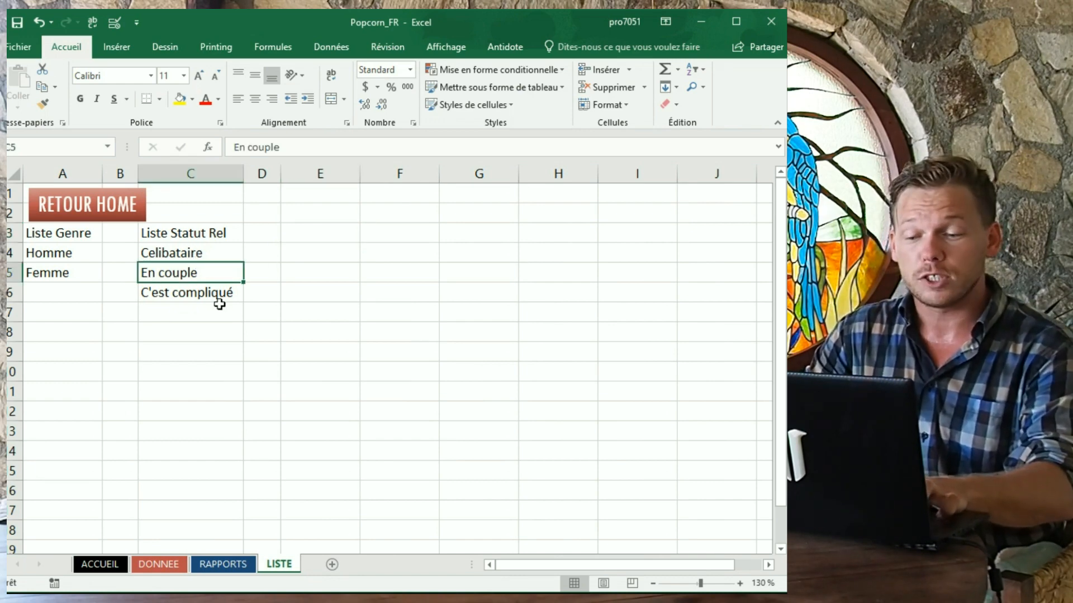
pyautogui.press('BackSpace')
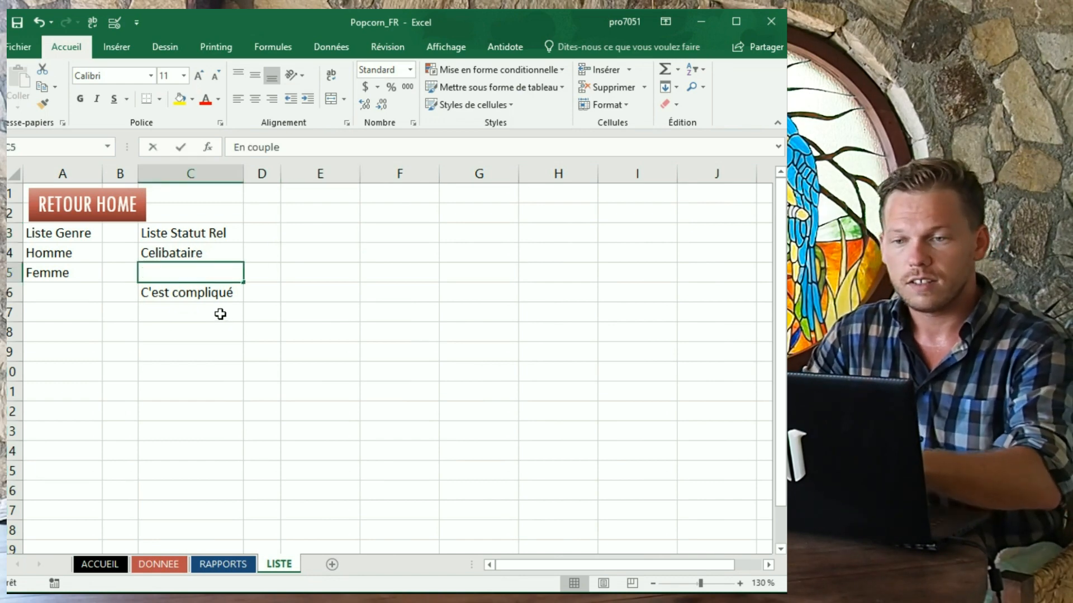
pyautogui.write('l')
pyautogui.press('Escape')
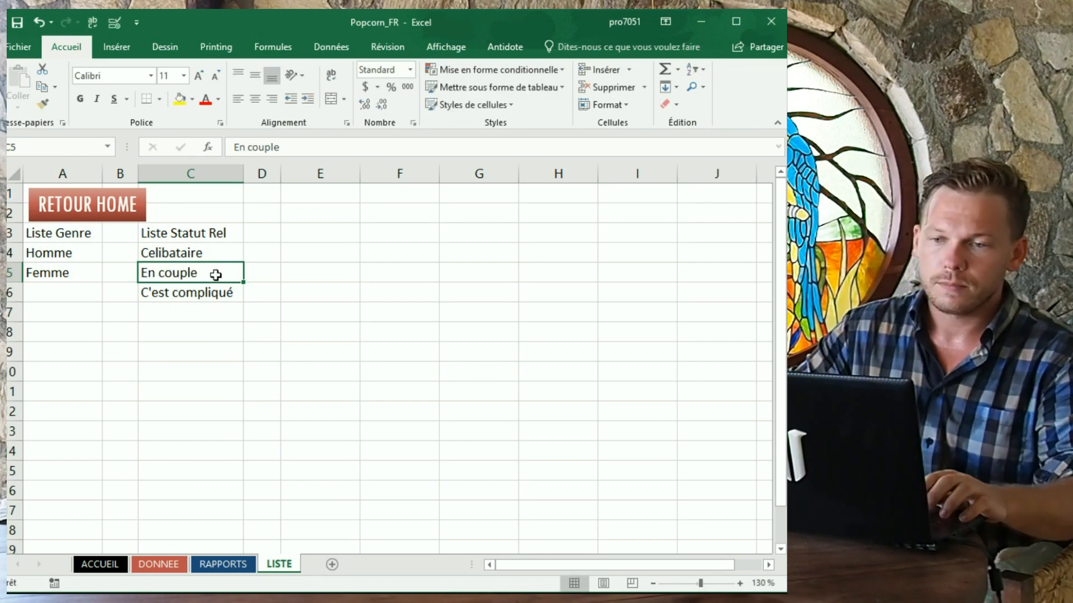
pyautogui.hotkey('ctrl', 'l')
pyautogui.click(285, 352)
pyautogui.click(334, 380)
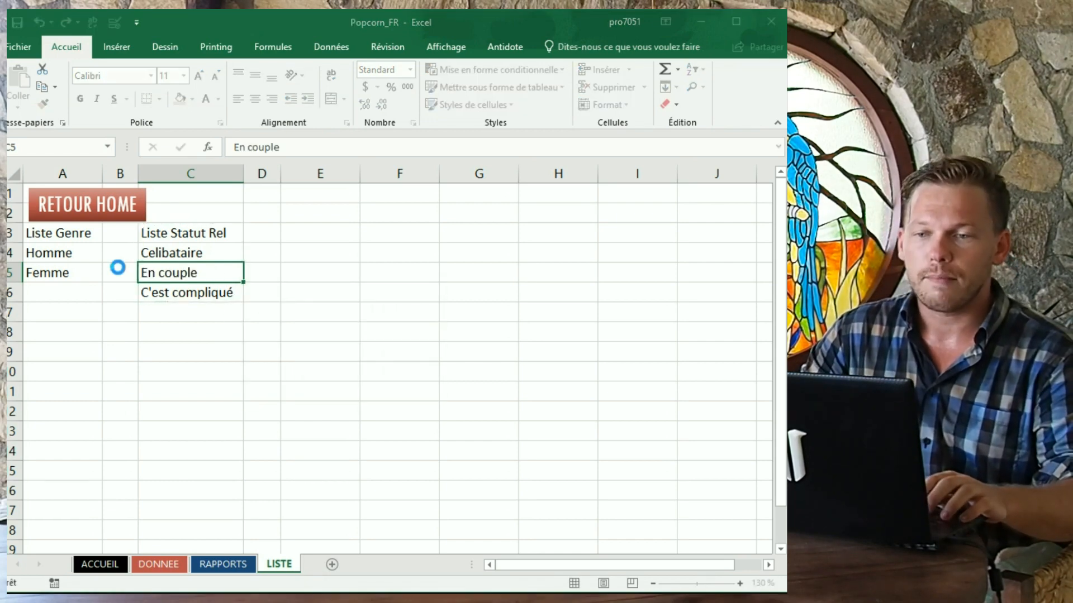
# - Convert the gender list in A3:A5 into a table with its first row as header
pyautogui.click(76, 259)
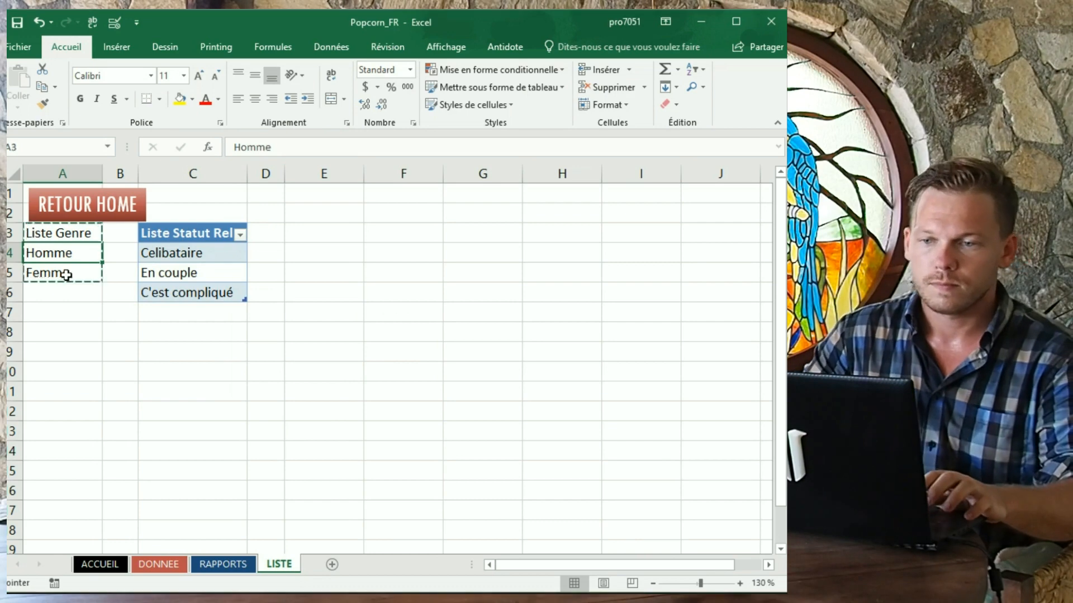
pyautogui.hotkey('ctrl', 'l')
pyautogui.click(274, 350)
pyautogui.click(343, 376)
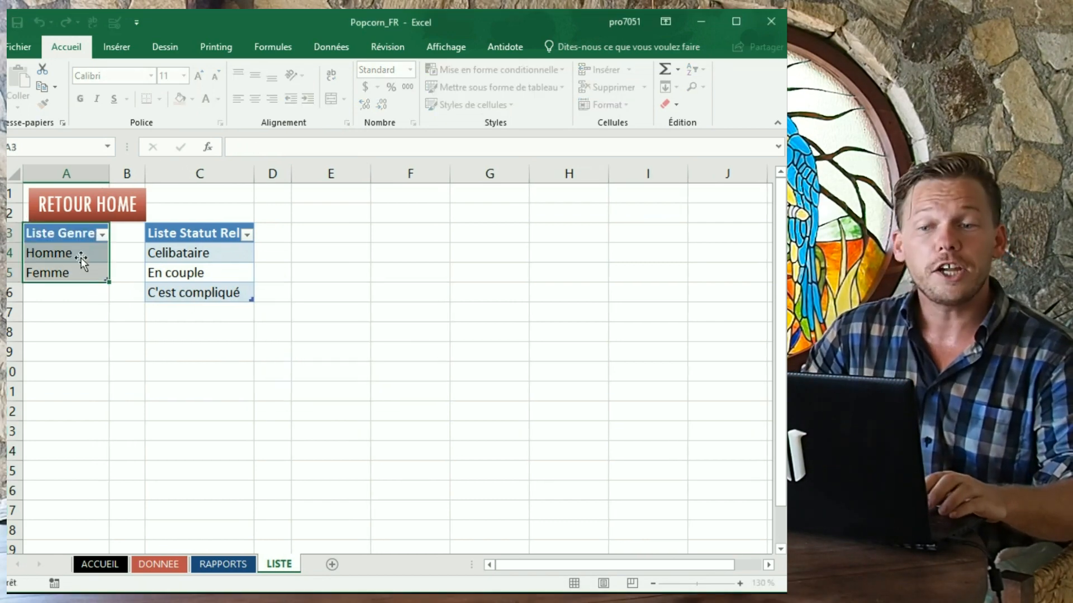
# - Name the gender entries in A4:A5 Liste_Genre
pyautogui.moveTo(78, 256); pyautogui.dragTo(81, 274)
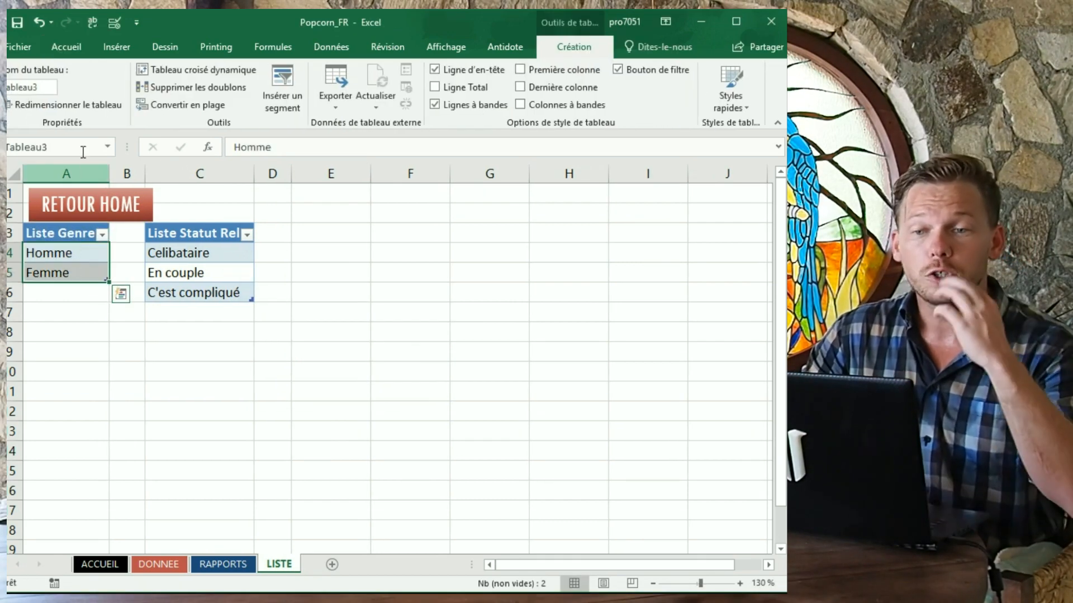
pyautogui.click(82, 149)
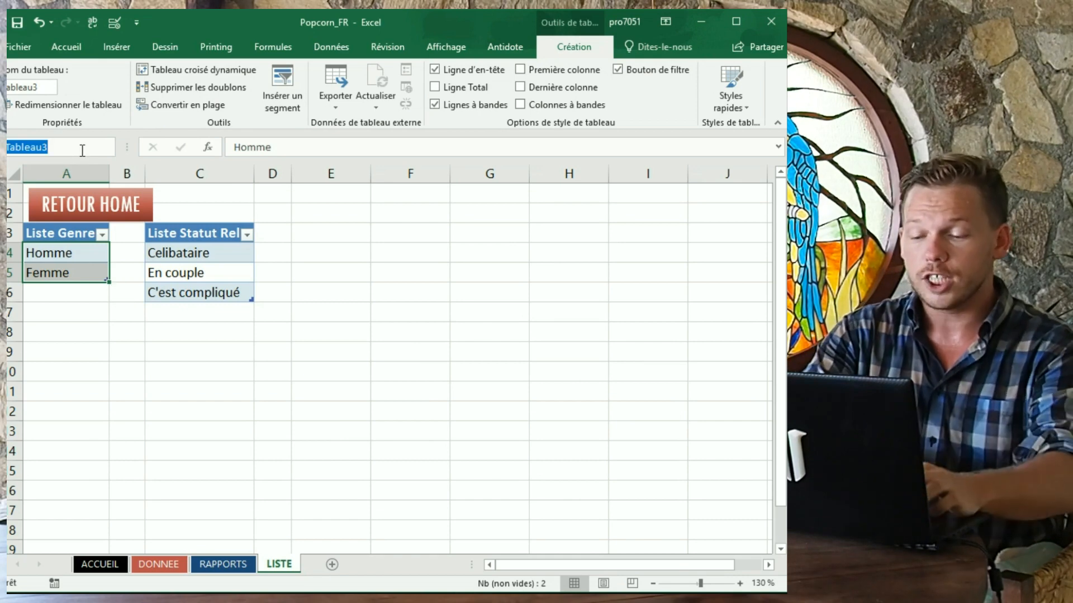
pyautogui.write('Liste_Genre')
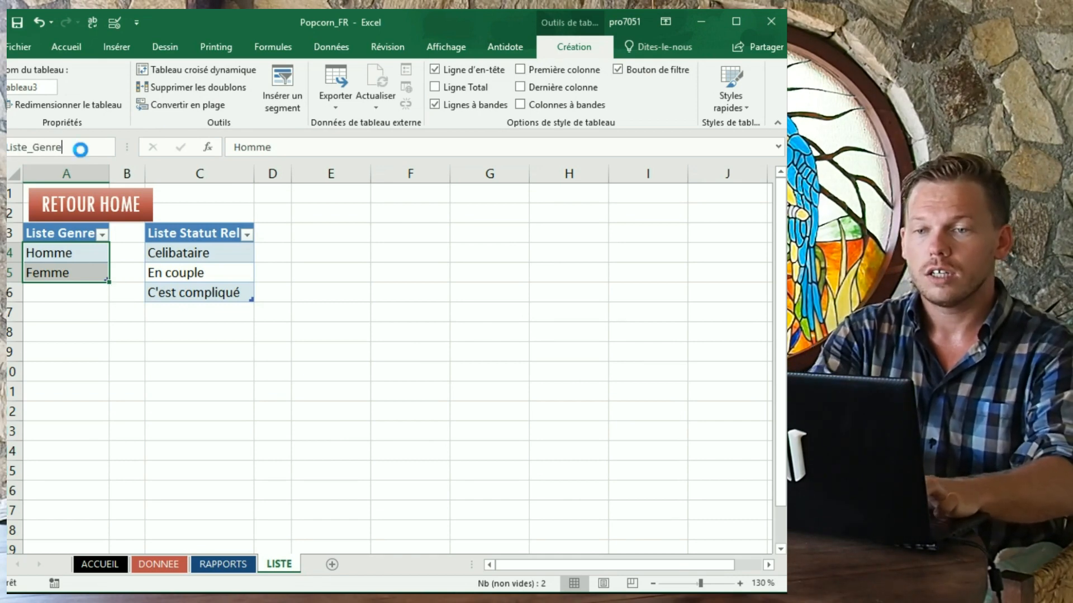
pyautogui.press('Return')
# - Name the relationship status entries in C4:C6 Liste_celibataire
pyautogui.moveTo(191, 252); pyautogui.dragTo(193, 293)
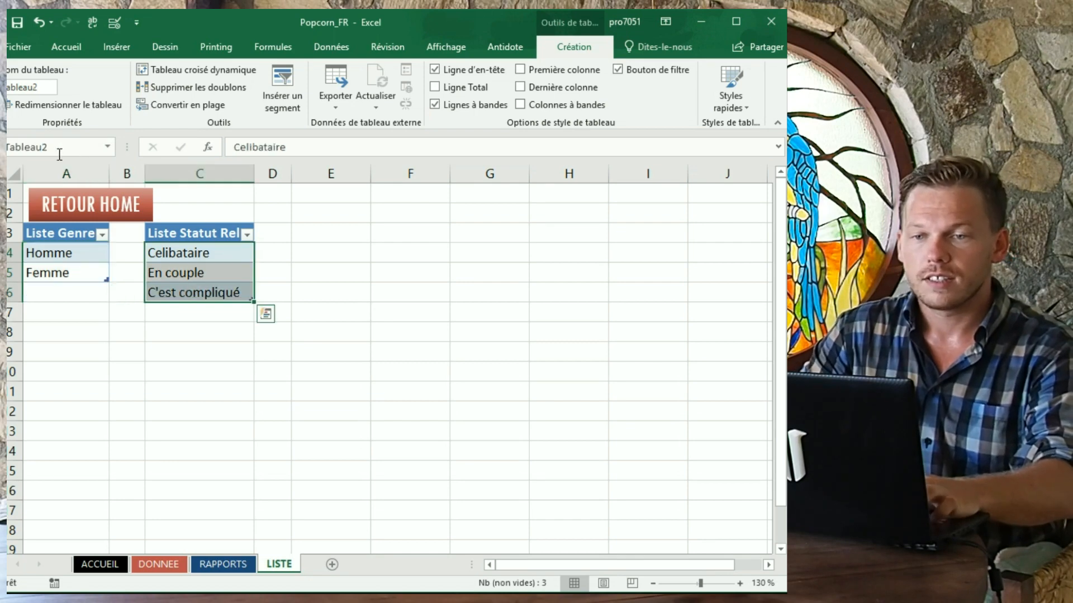
pyautogui.click(59, 149)
pyautogui.press('BackSpace')
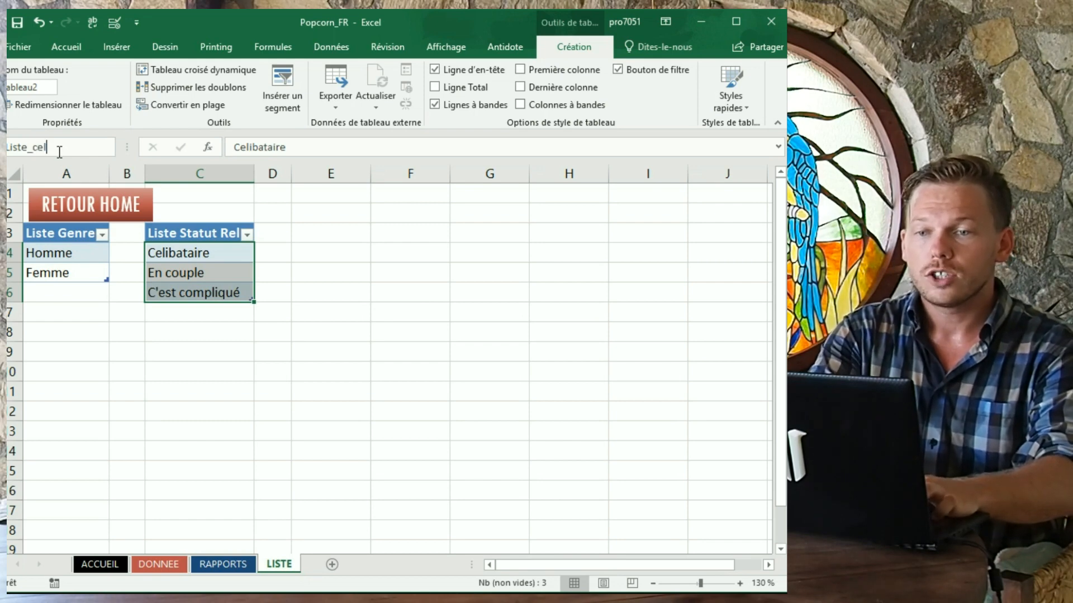
pyautogui.write('Liste_celibataire')
pyautogui.press('Return')
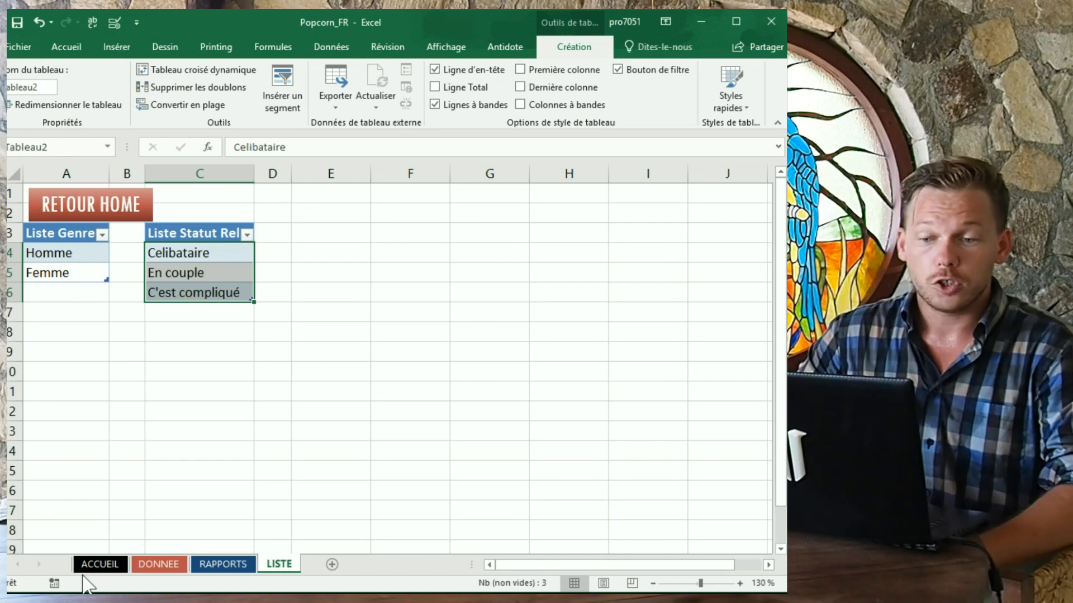
# - Start a data validation rule on the Genre column of the DONNEE sheet that allows values from a list (Liste)
pyautogui.click(148, 565)
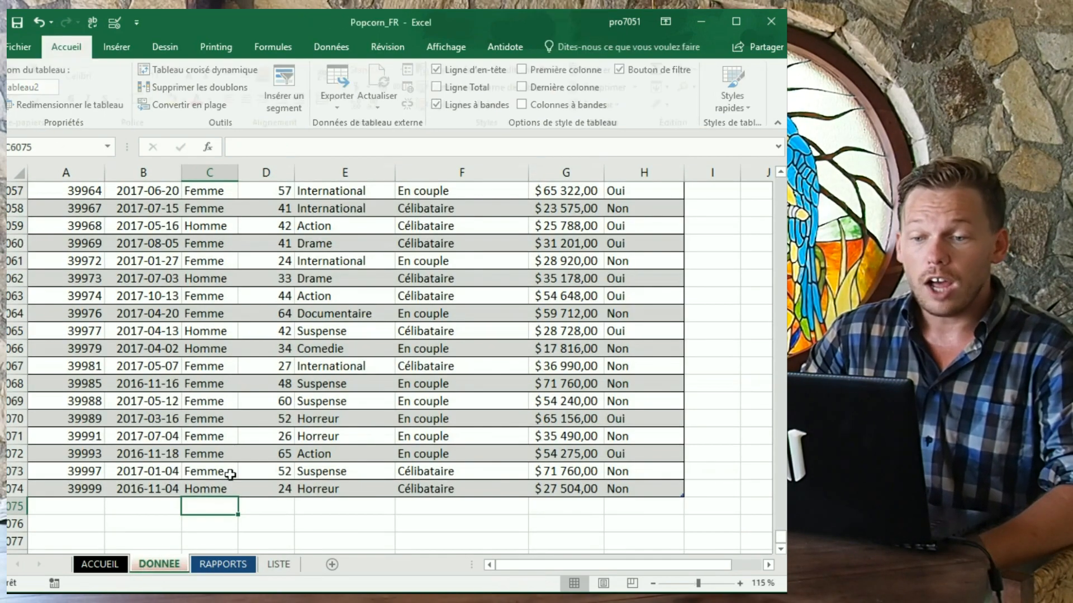
pyautogui.click(214, 175)
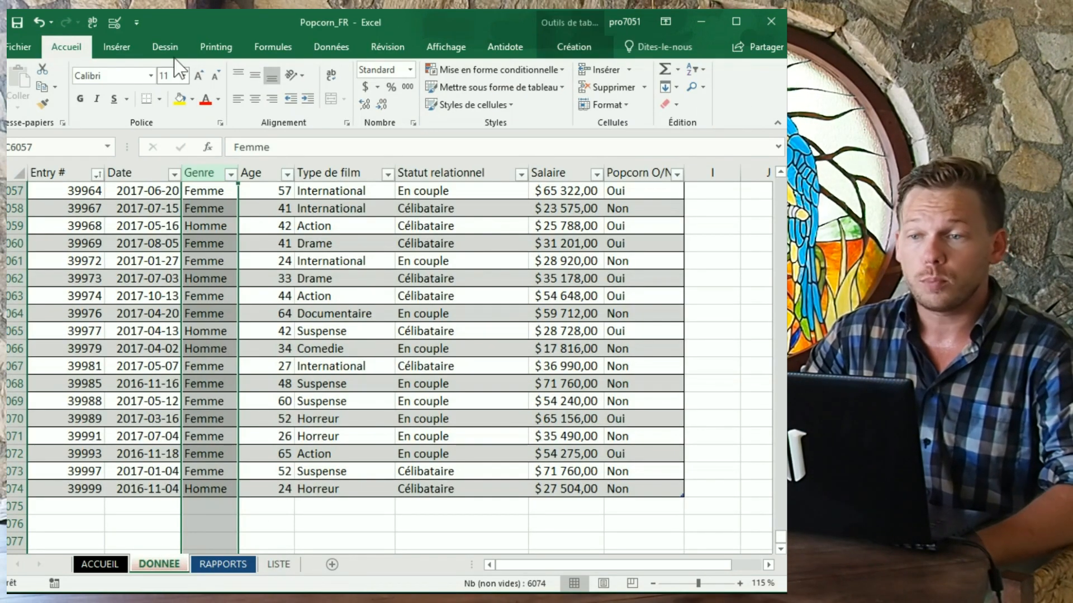
pyautogui.click(333, 39)
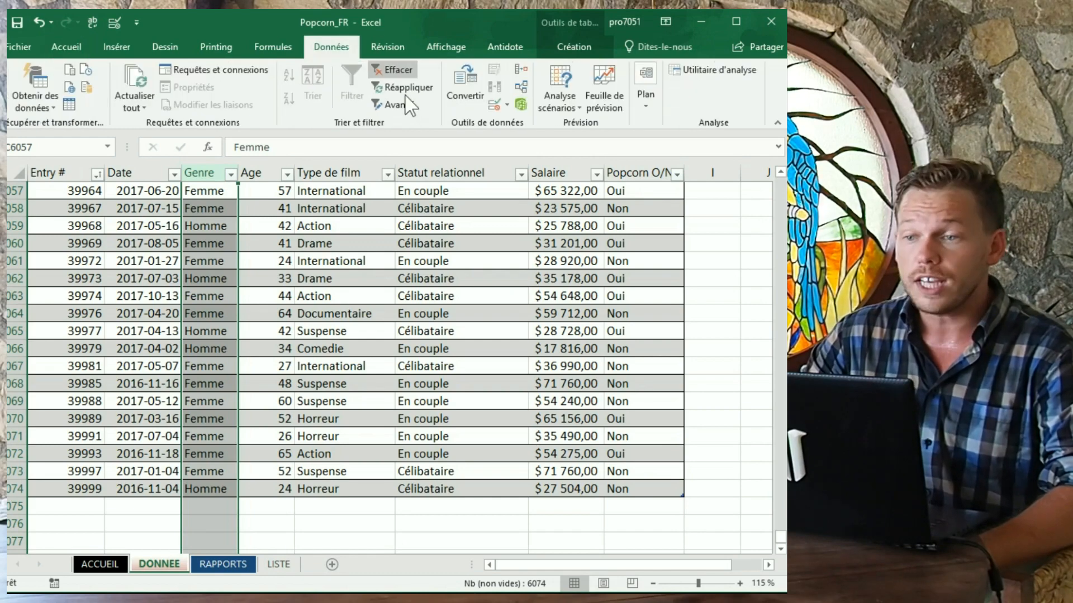
pyautogui.click(494, 108)
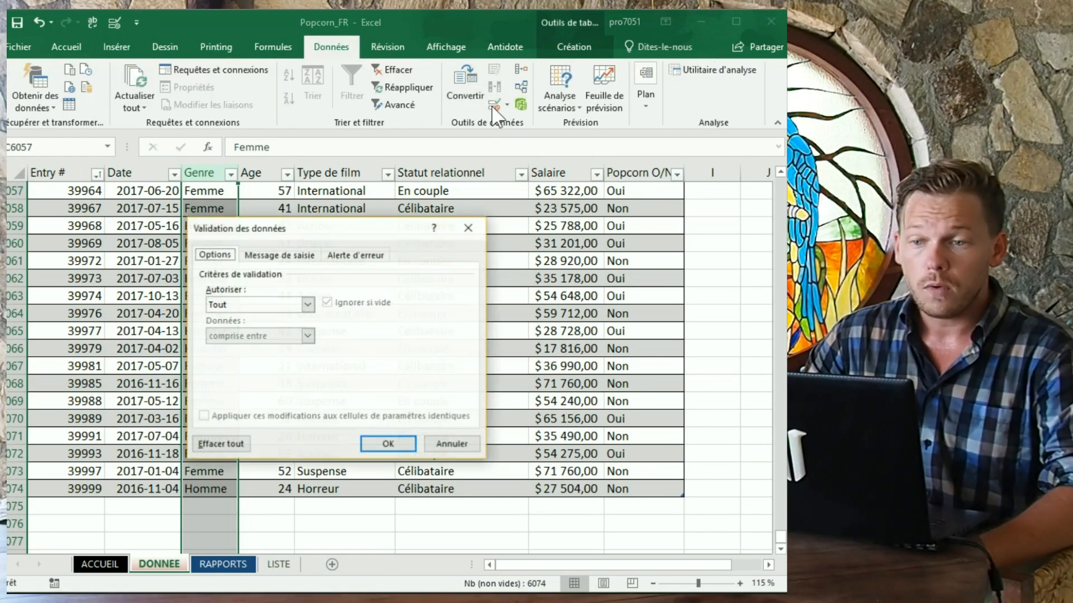
pyautogui.click(282, 305)
pyautogui.click(272, 348)
pyautogui.click(258, 365)
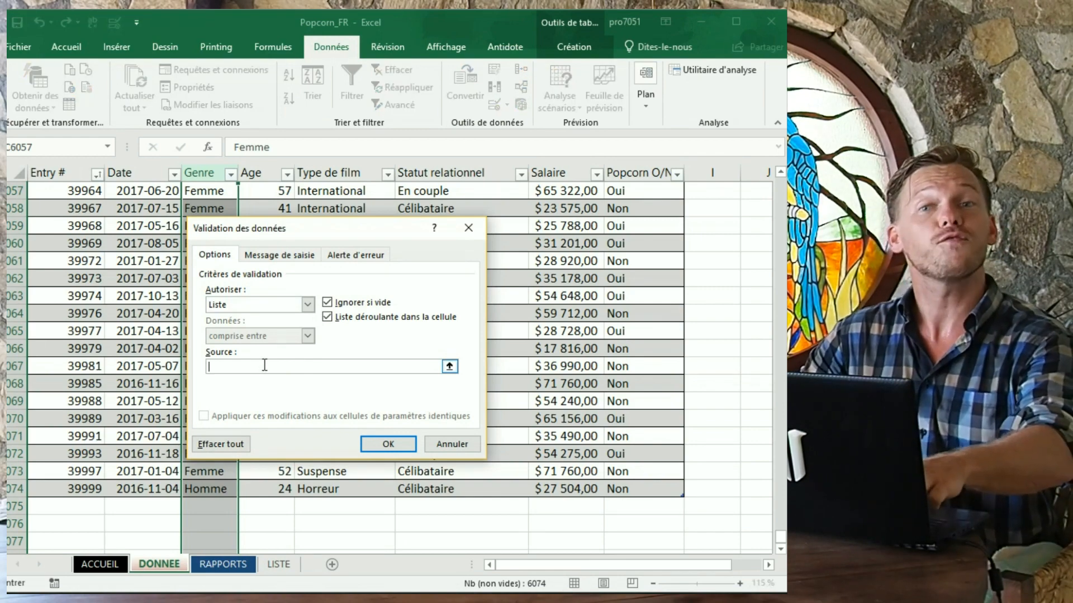
# - Apply the named range Liste_Genre as the validation source and display the choices in the empty Genre cell C6075
pyautogui.press('F3')
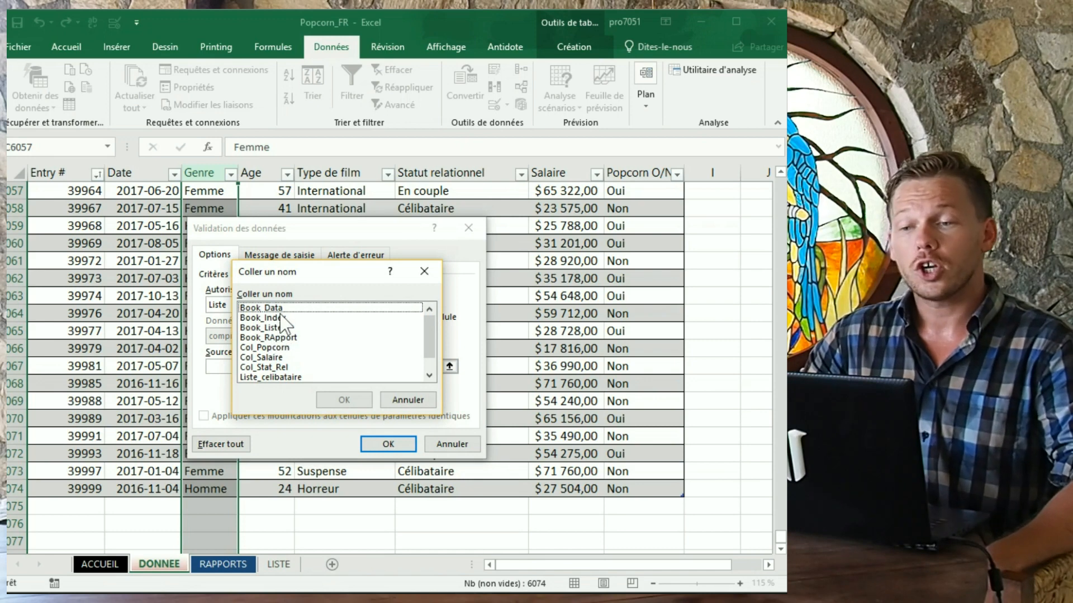
pyautogui.scroll(-1, 428, 352)
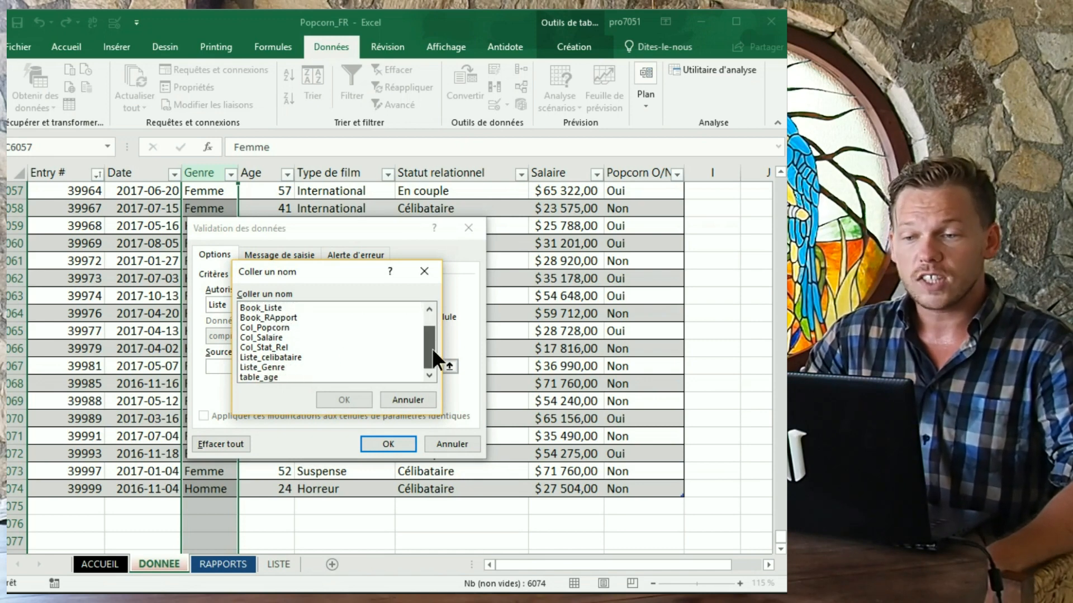
pyautogui.click(290, 367)
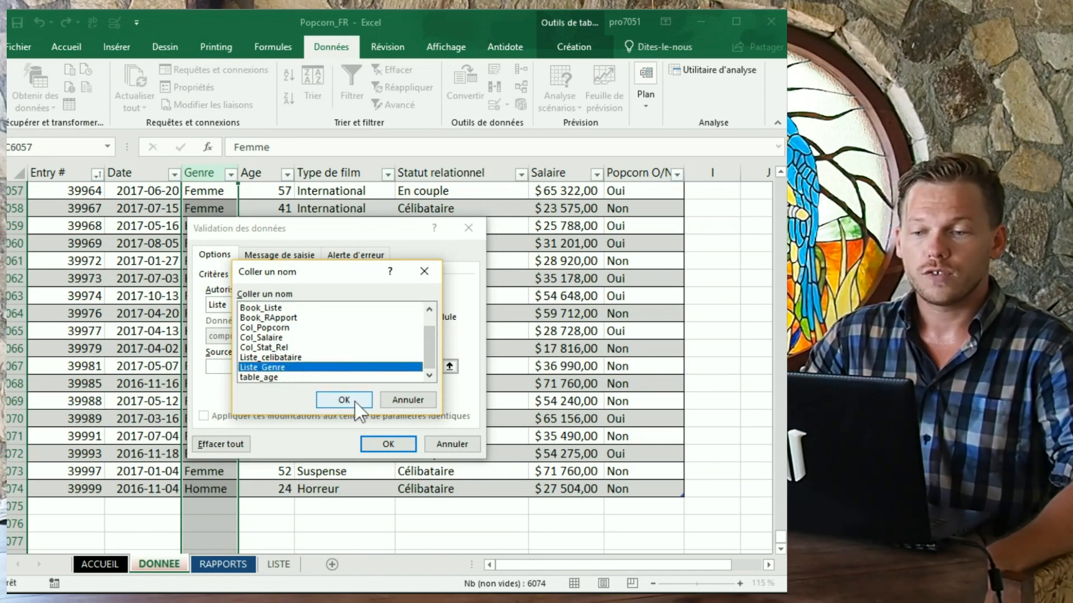
pyautogui.click(344, 400)
pyautogui.click(389, 444)
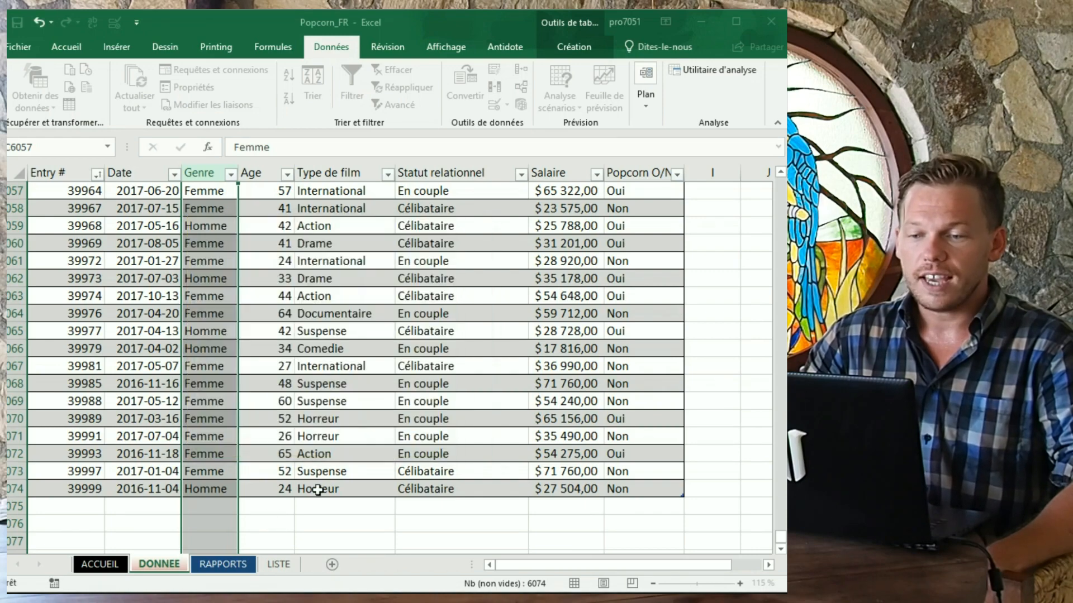
pyautogui.click(211, 506)
pyautogui.click(244, 506)
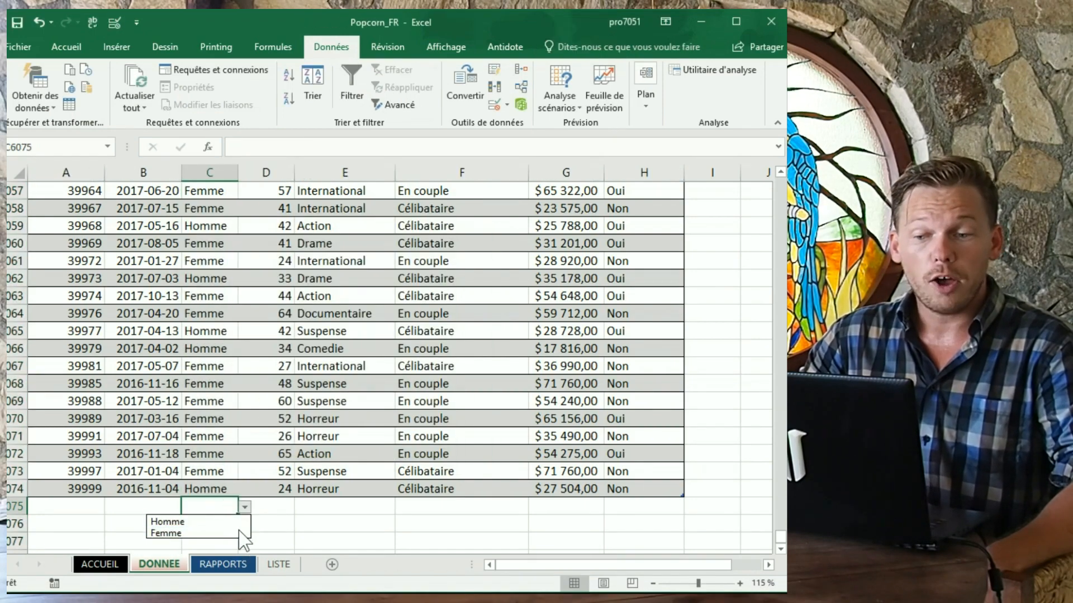
# - Restrict the Statut relationnel column to a list sourced from Liste_celibataire, and display the choices in the empty cell F6075
pyautogui.click(419, 520)
pyautogui.click(464, 509)
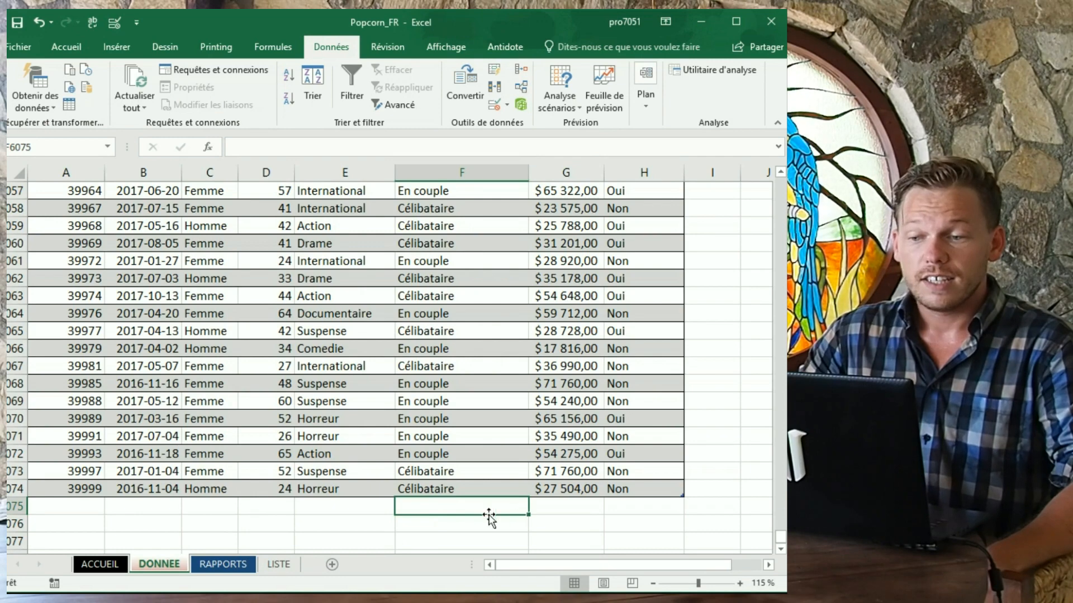
pyautogui.click(461, 172)
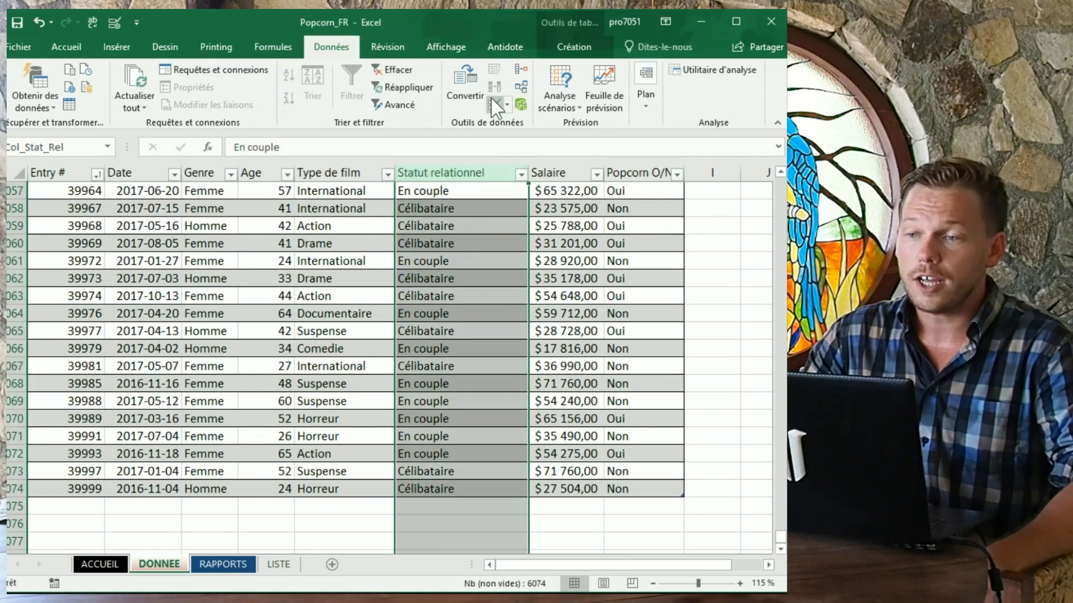
pyautogui.click(494, 104)
pyautogui.click(308, 304)
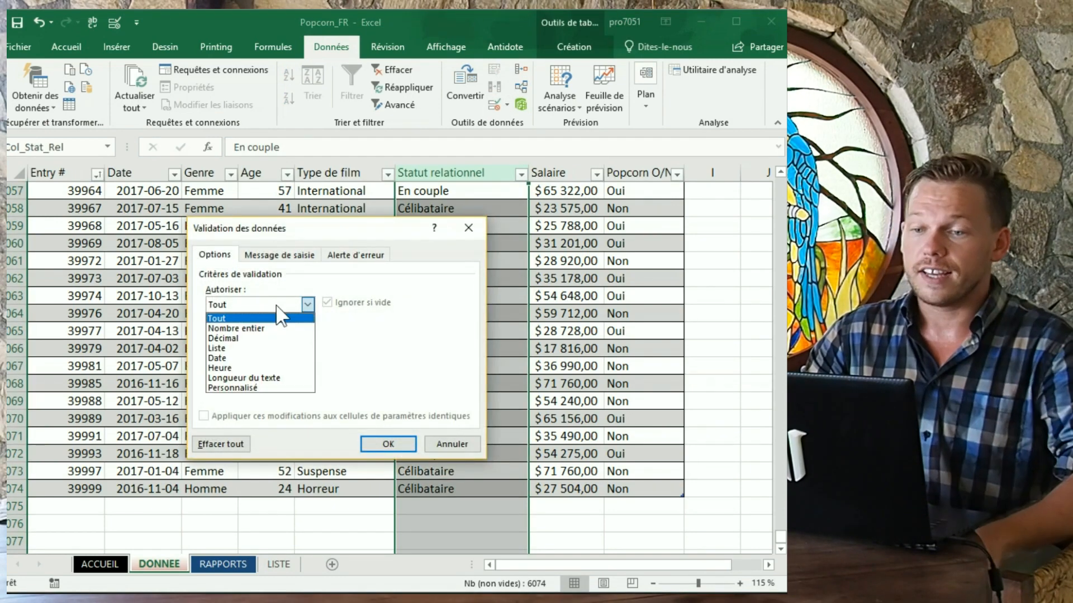
pyautogui.click(262, 350)
pyautogui.click(262, 365)
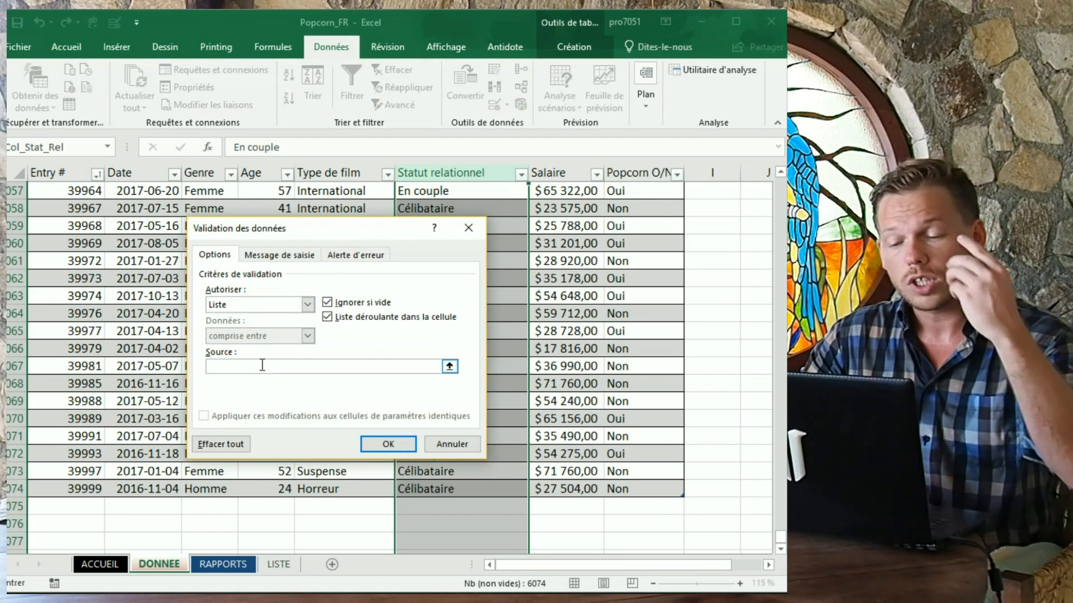
pyautogui.press('F3')
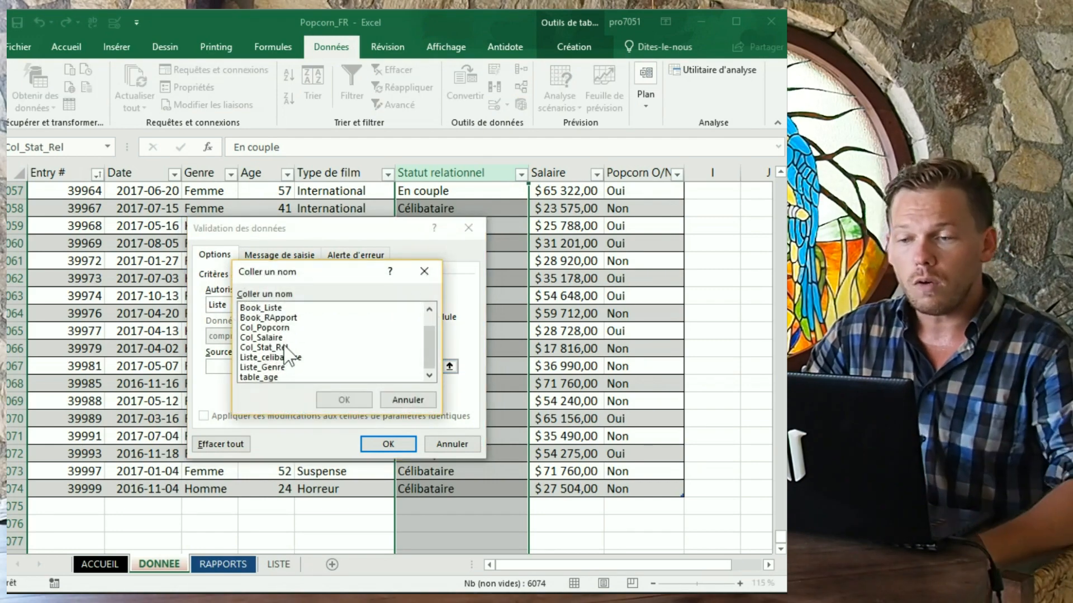
pyautogui.click(280, 357)
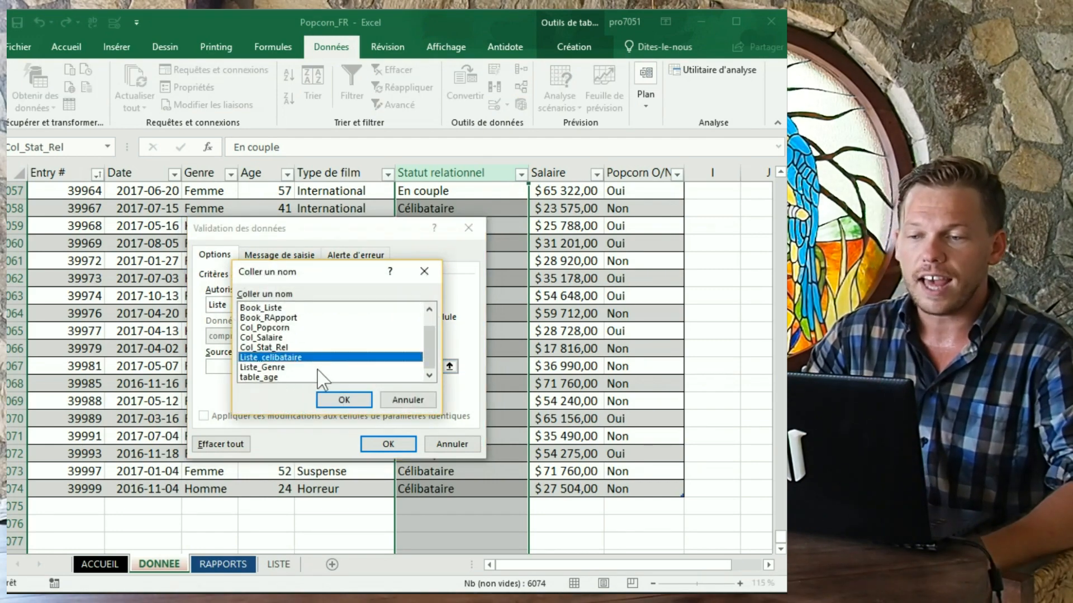
pyautogui.click(344, 399)
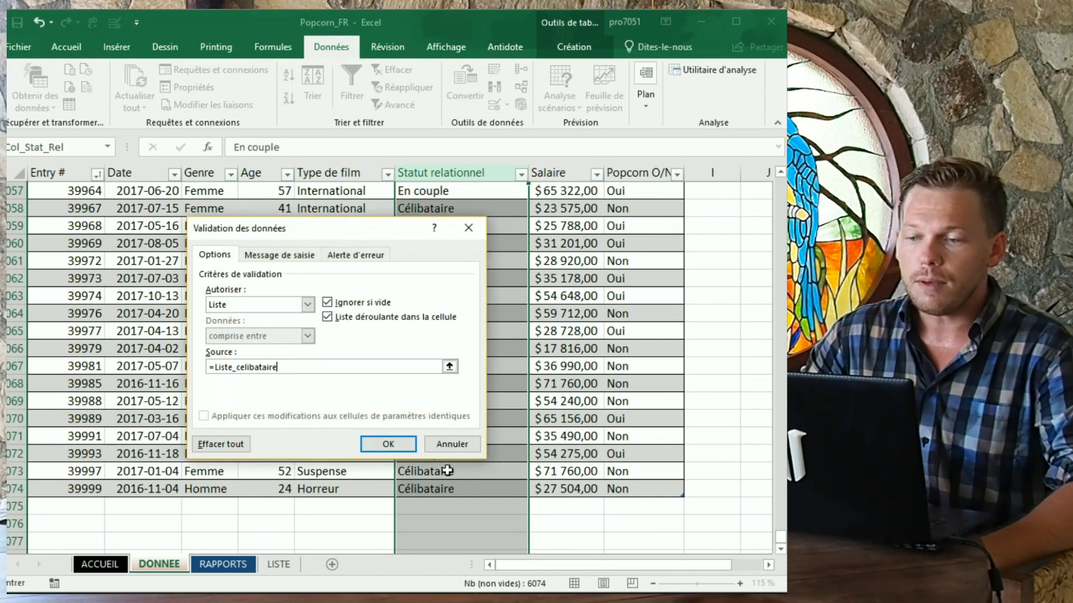
pyautogui.click(388, 444)
pyautogui.click(500, 507)
pyautogui.click(535, 507)
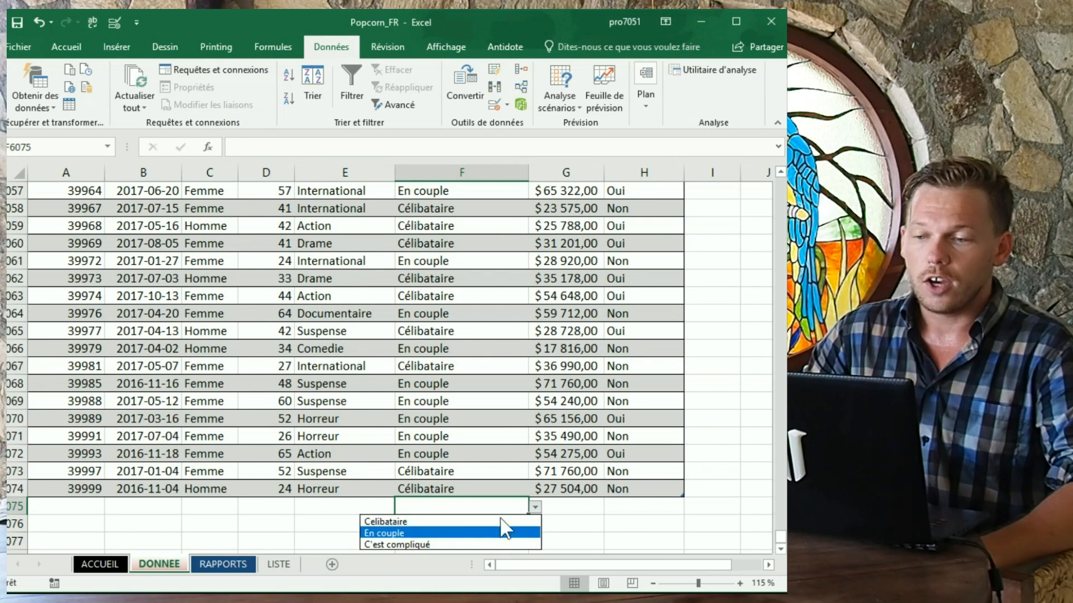
# - Add "Divorcé" below "C'est compliqué" in the LISTE sheet's relationship status table, and check the choices in cell F6075 of DONNEE
pyautogui.click(278, 566)
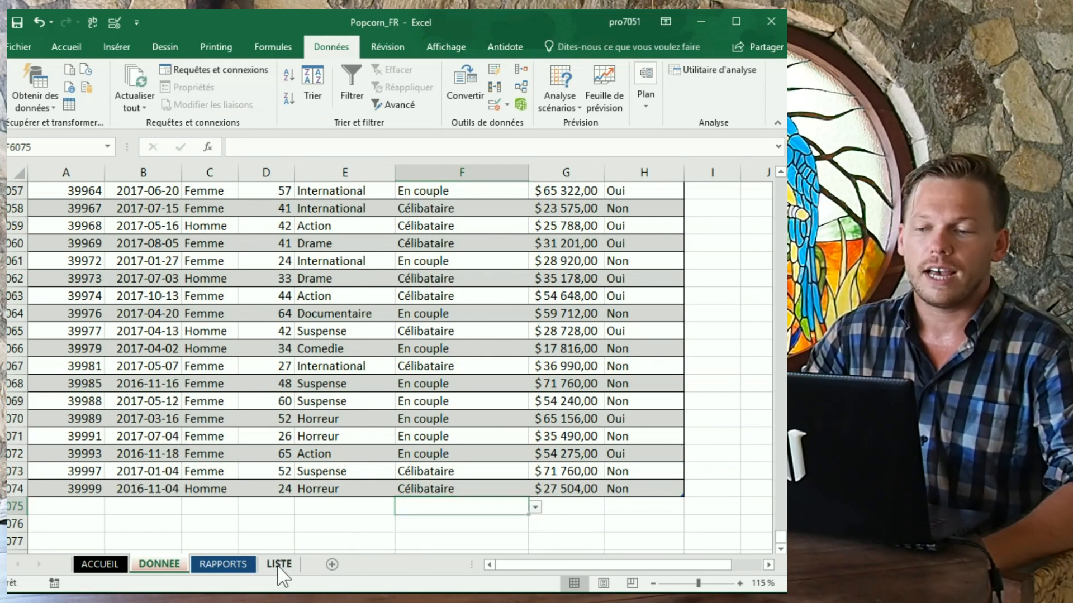
pyautogui.click(278, 565)
pyautogui.click(224, 314)
pyautogui.write('U')
pyautogui.press('BackSpace')
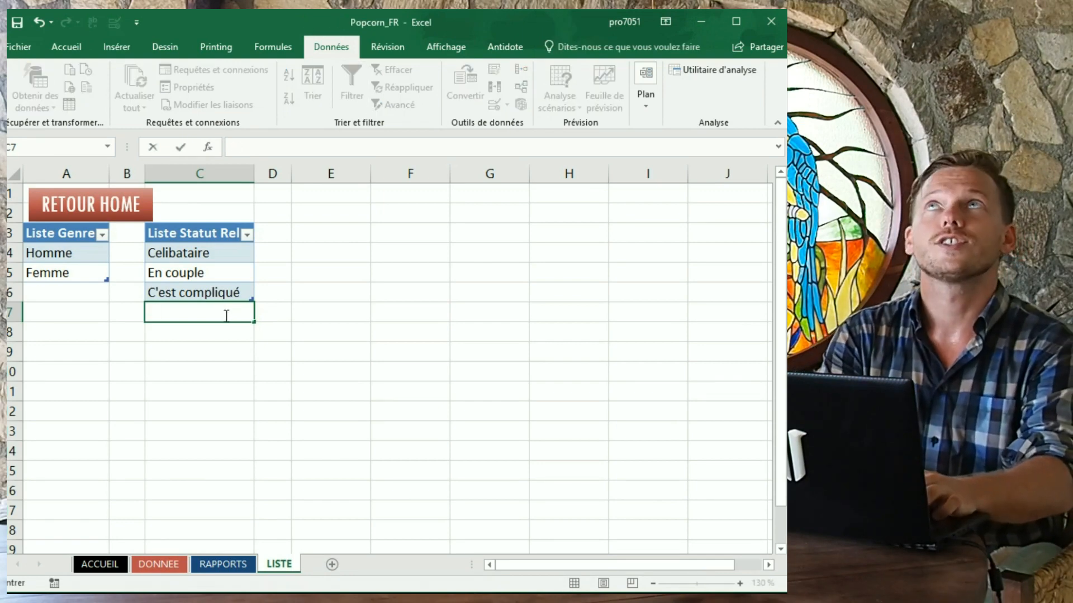
pyautogui.write('Divo')
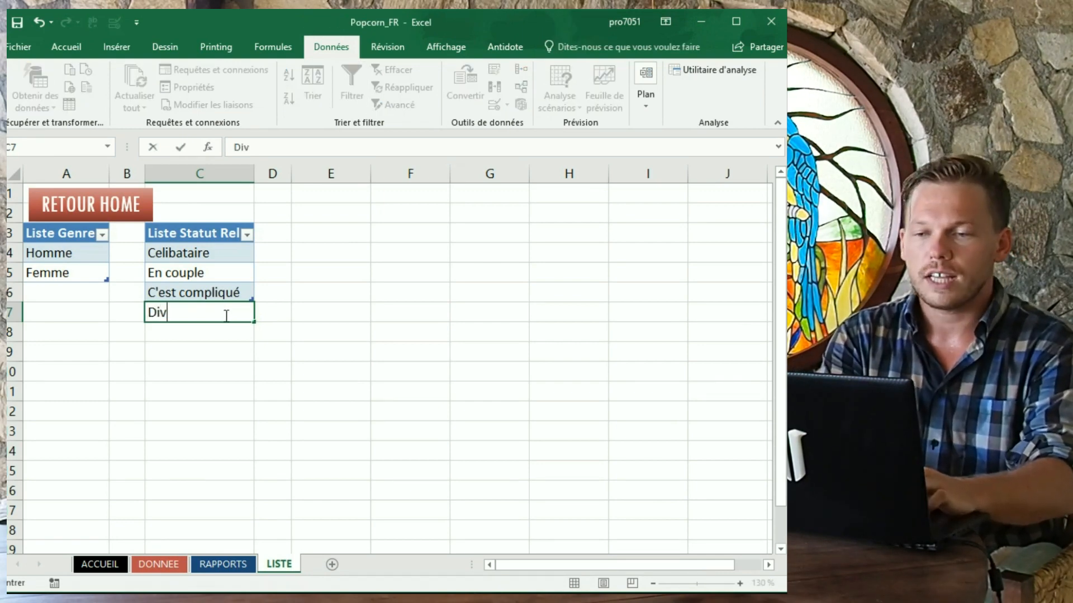
pyautogui.press('BackSpace')
pyautogui.press('BackSpace')
pyautogui.press('BackSpace')
pyautogui.press('BackSpace')
pyautogui.write('M')
pyautogui.press('BackSpace')
pyautogui.write('D')
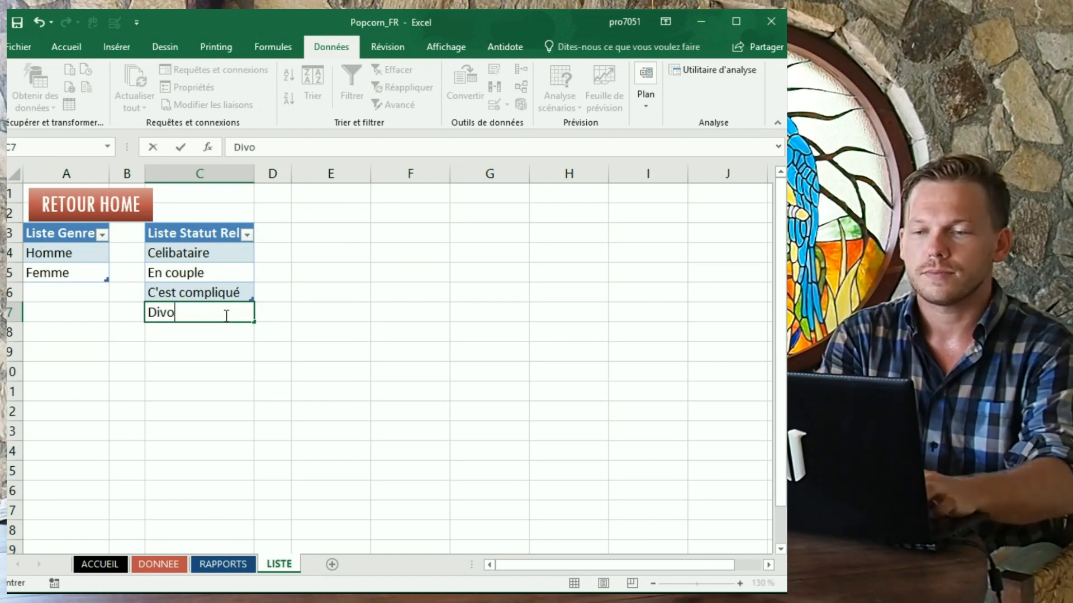
pyautogui.click(214, 352)
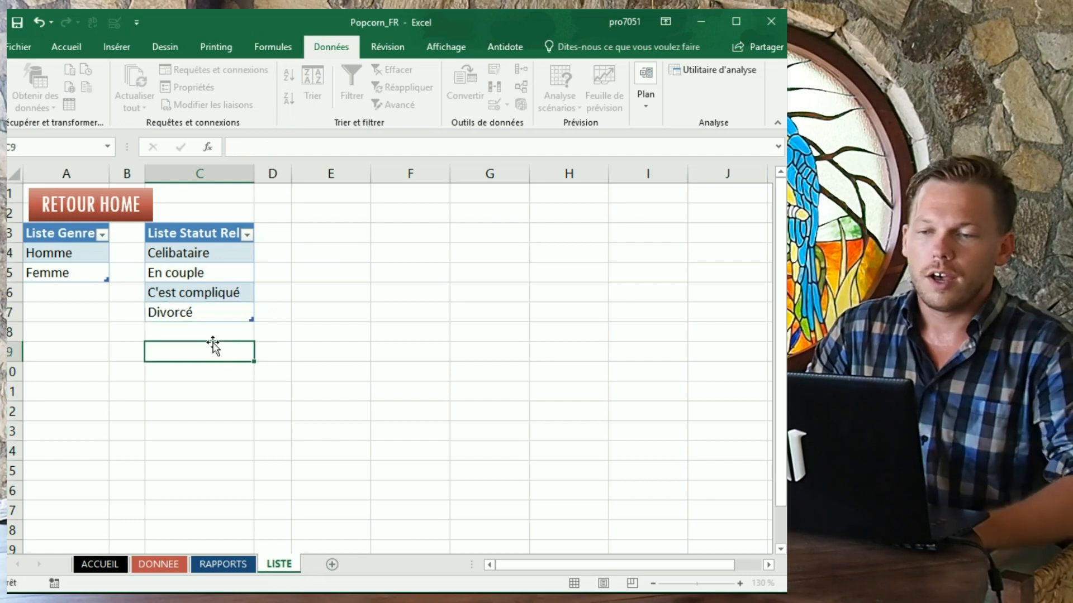
pyautogui.click(162, 564)
pyautogui.click(535, 507)
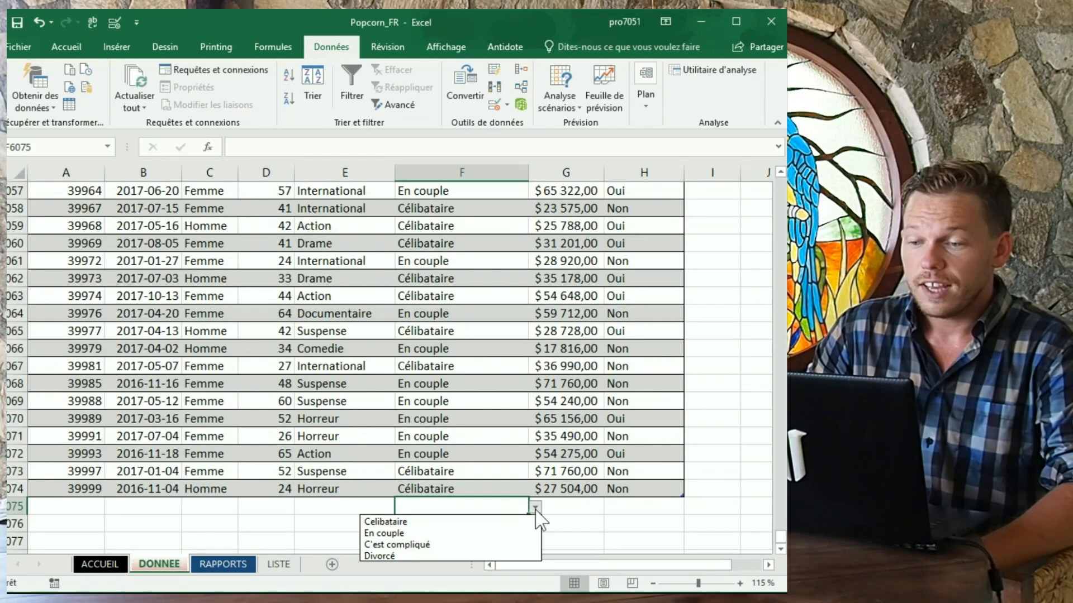
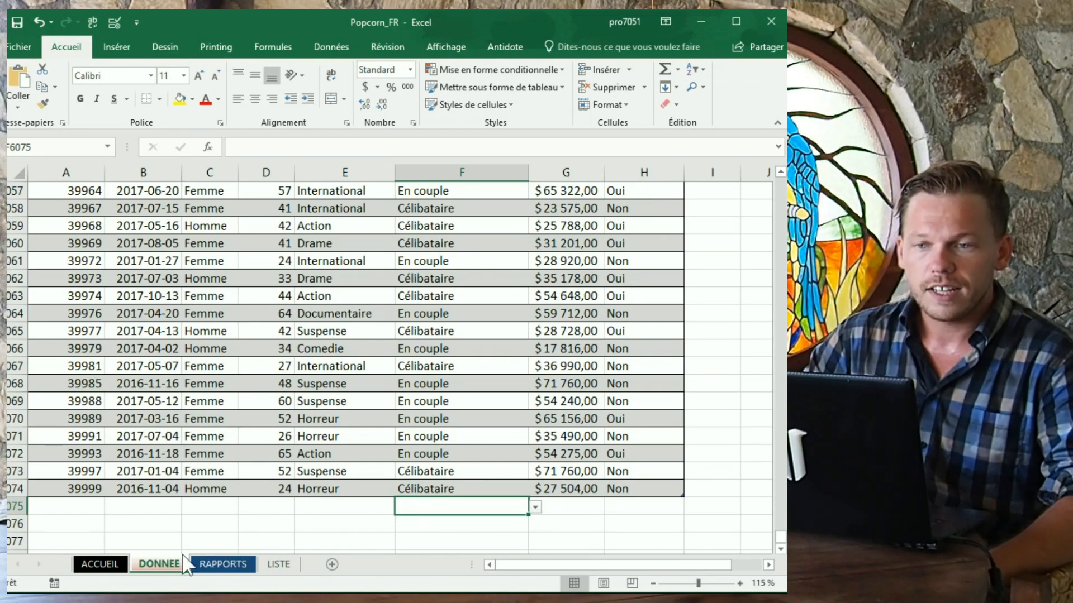
# - Create a pivot table from Table1 on the existing RAPPORTS sheet, placed at cell B6
pyautogui.click(258, 331)
pyautogui.click(578, 49)
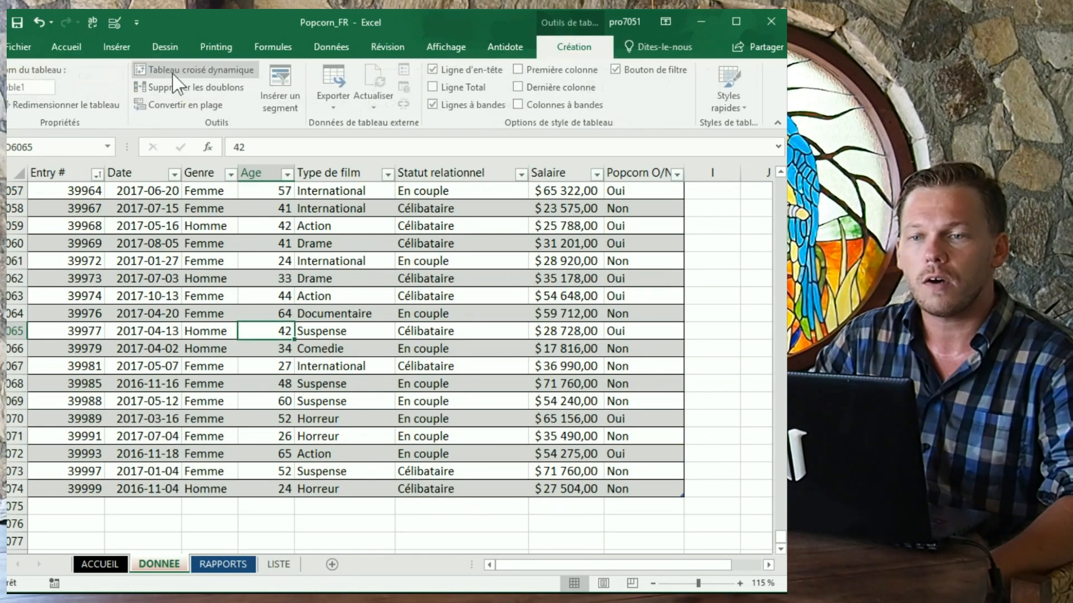
pyautogui.click(185, 71)
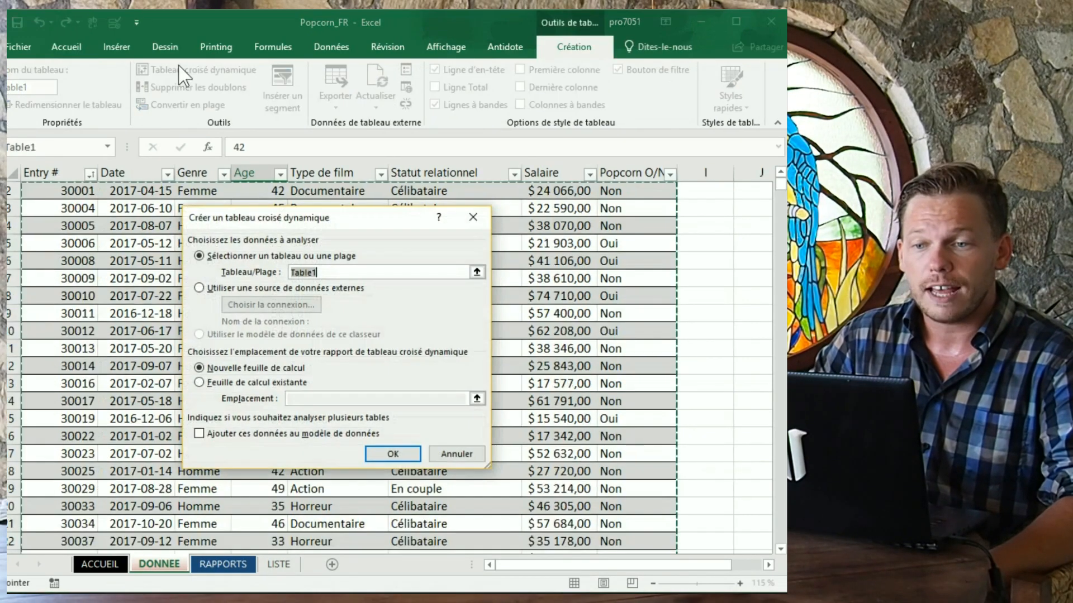
pyautogui.click(199, 382)
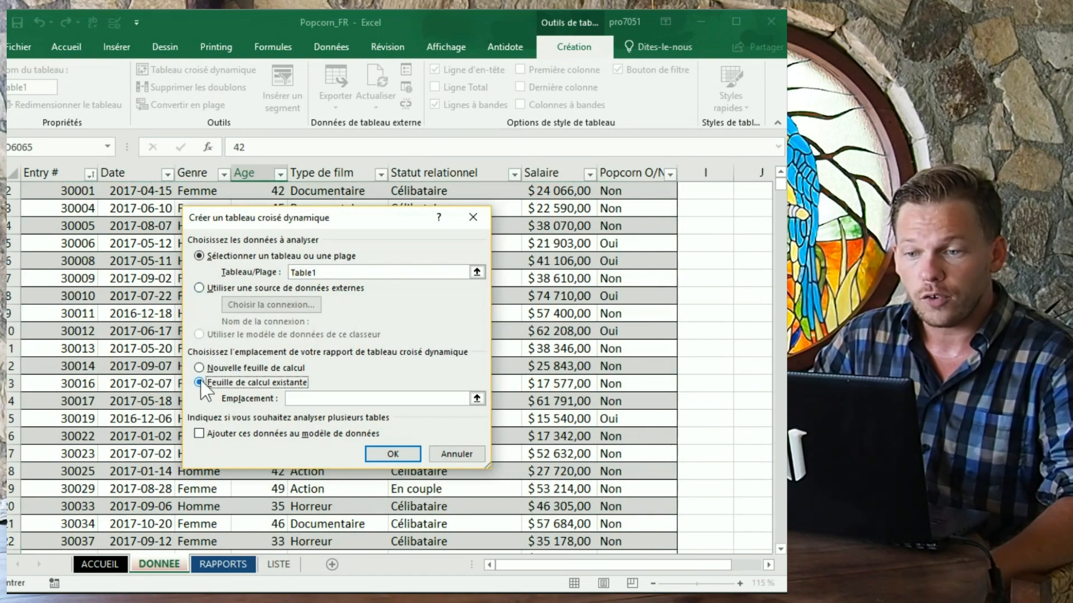
pyautogui.click(223, 564)
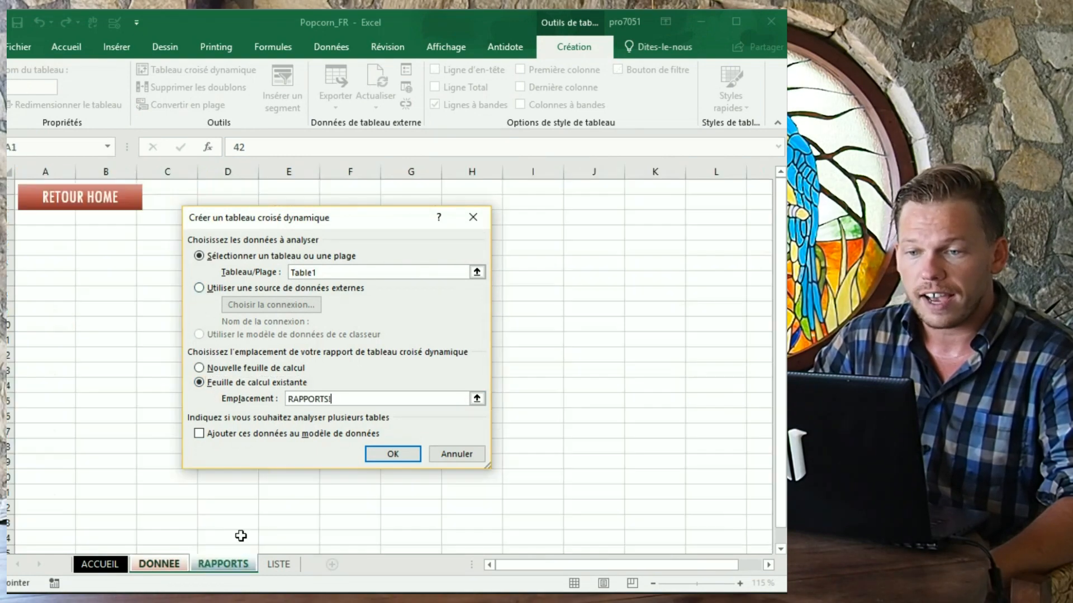
pyautogui.click(45, 247)
pyautogui.click(49, 277)
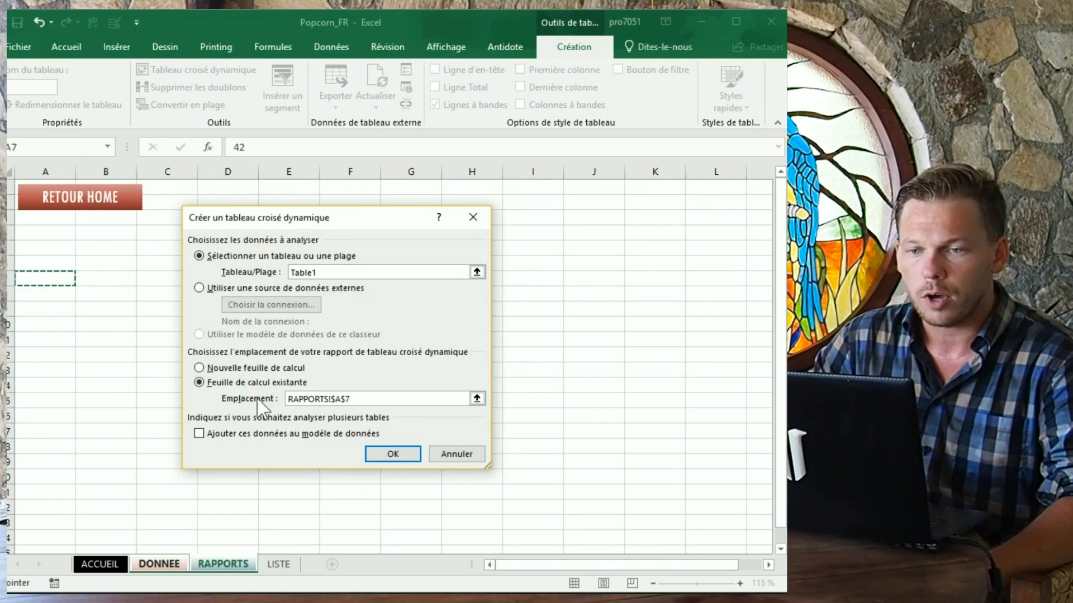
pyautogui.click(99, 263)
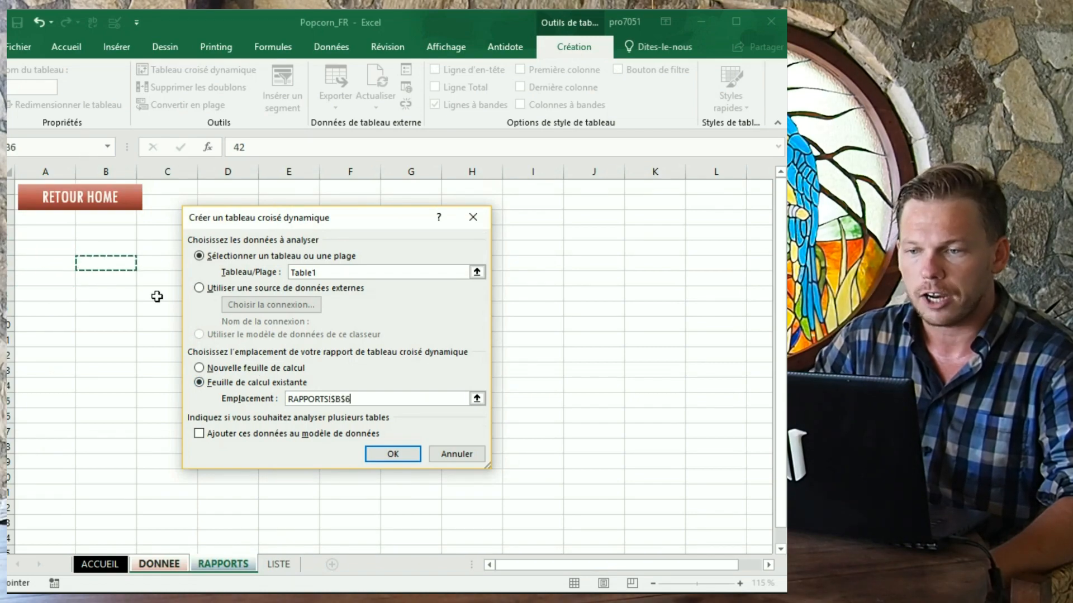
pyautogui.click(393, 455)
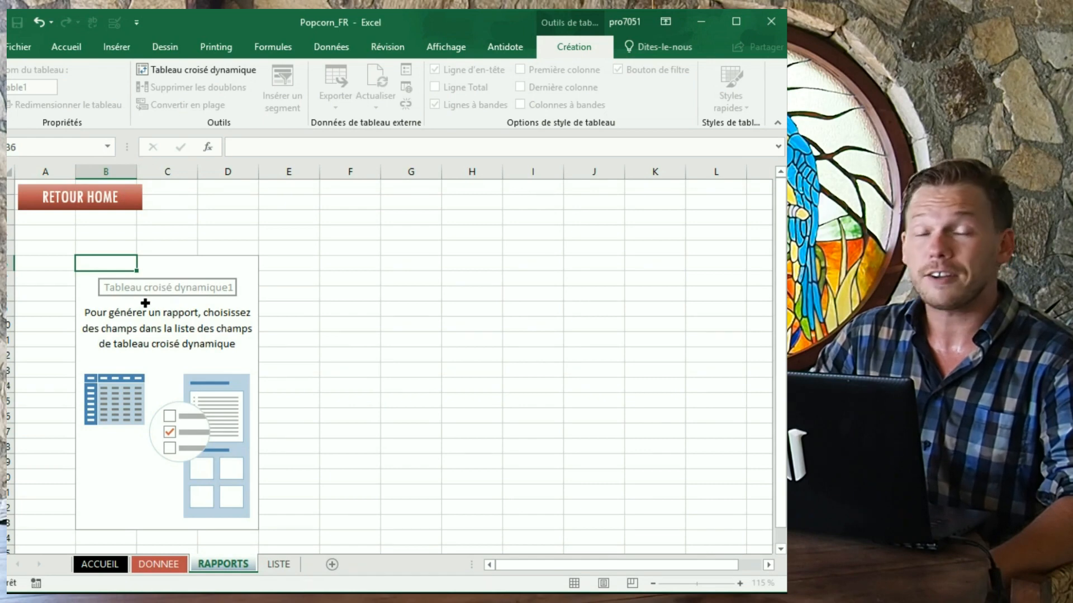
# - Add Genre and, beneath it, Type de film as row fields of the new pivot table
pyautogui.click(153, 312)
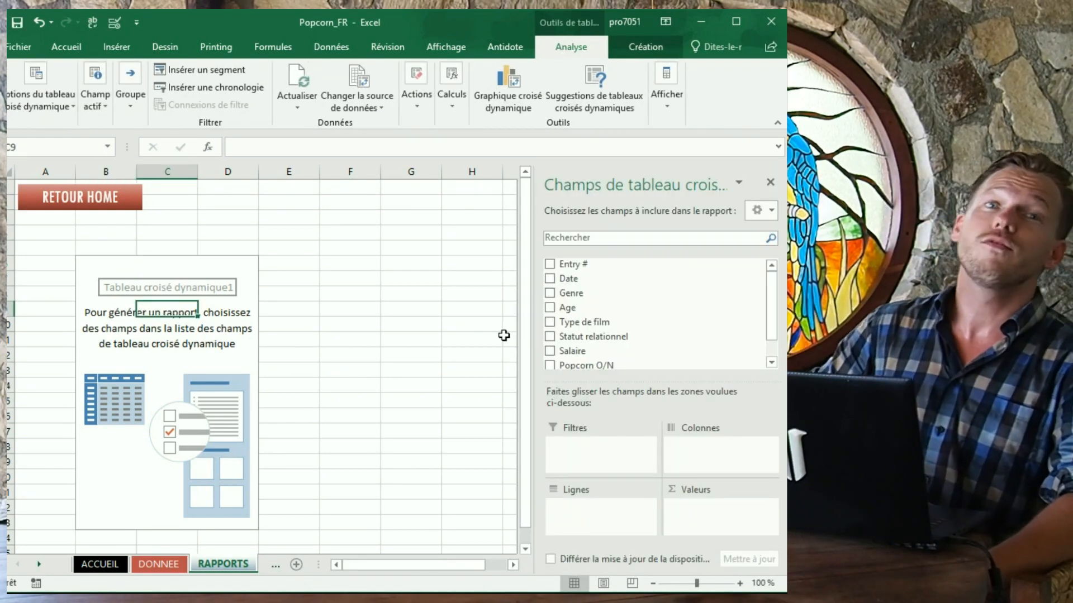
pyautogui.click(631, 294)
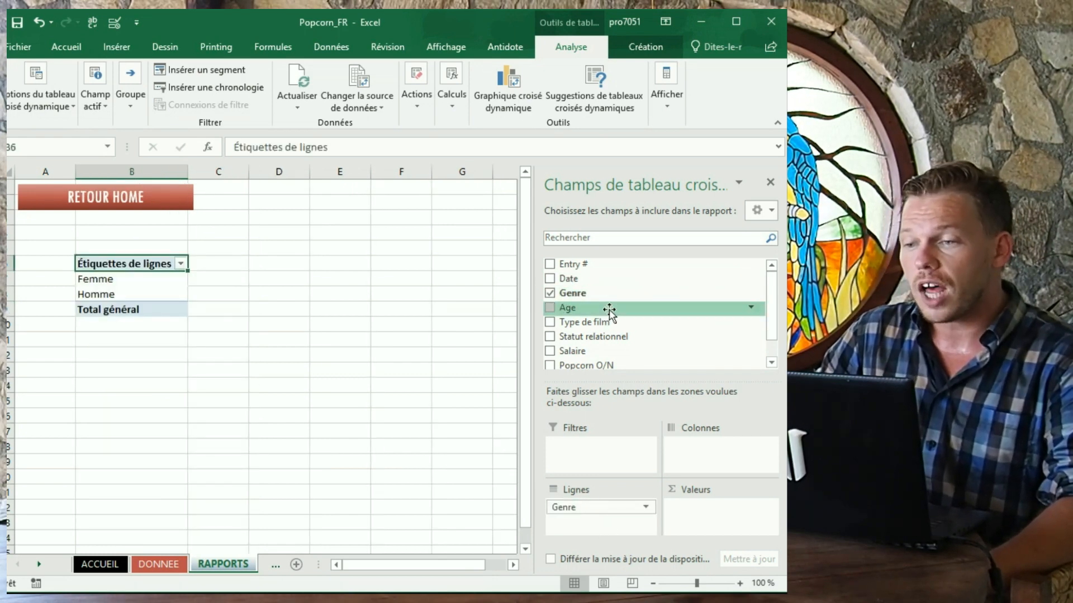
pyautogui.moveTo(603, 322); pyautogui.dragTo(596, 521)
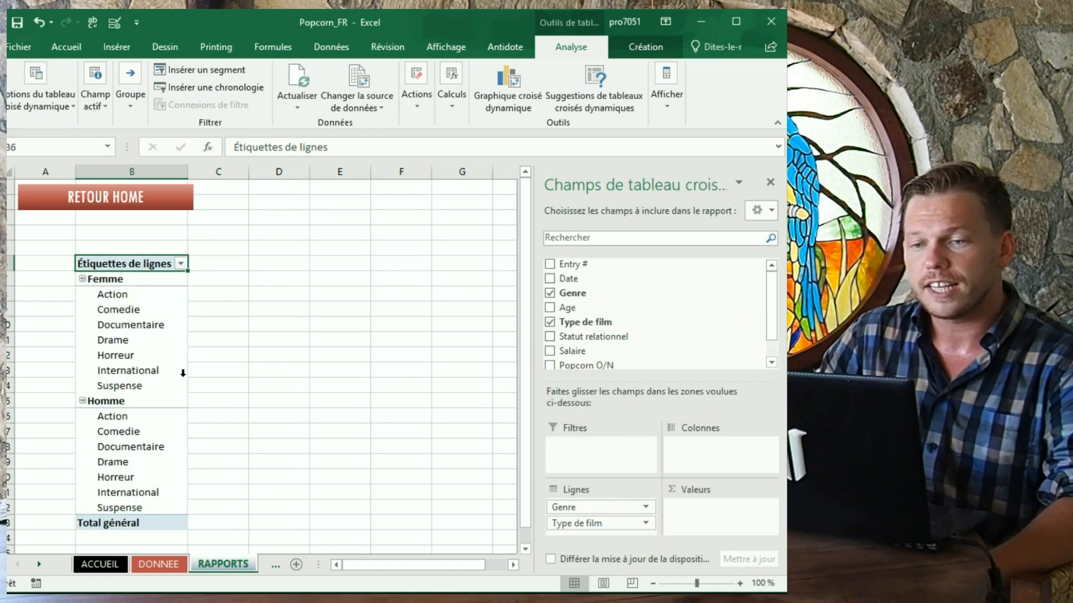
# - Add Popcorn O/N to the pivot table as both the column field and the counted value field
pyautogui.click(124, 278)
pyautogui.click(143, 427)
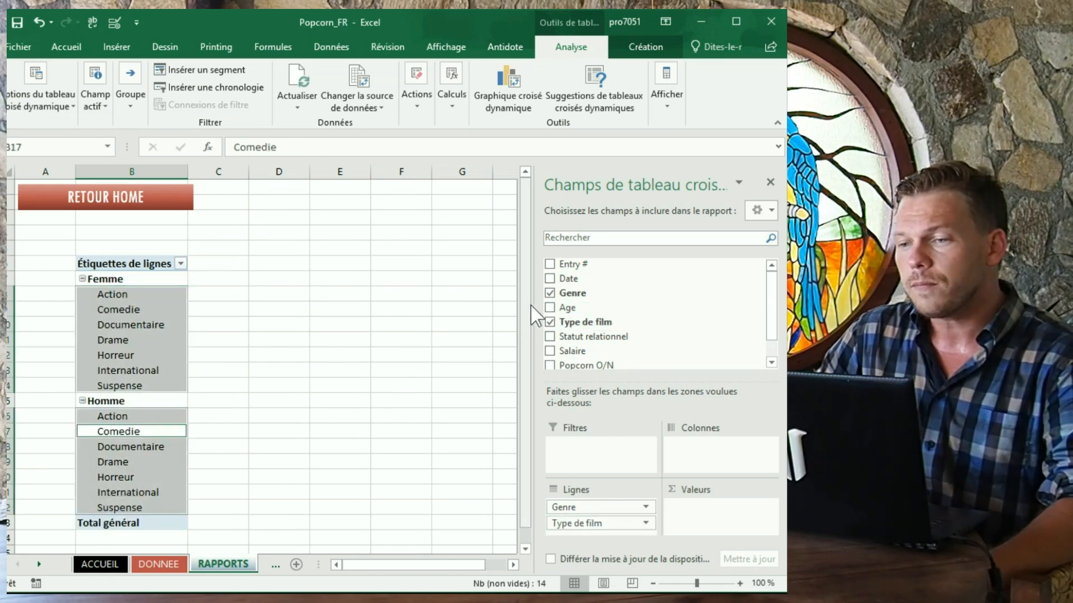
pyautogui.moveTo(587, 366); pyautogui.dragTo(743, 475)
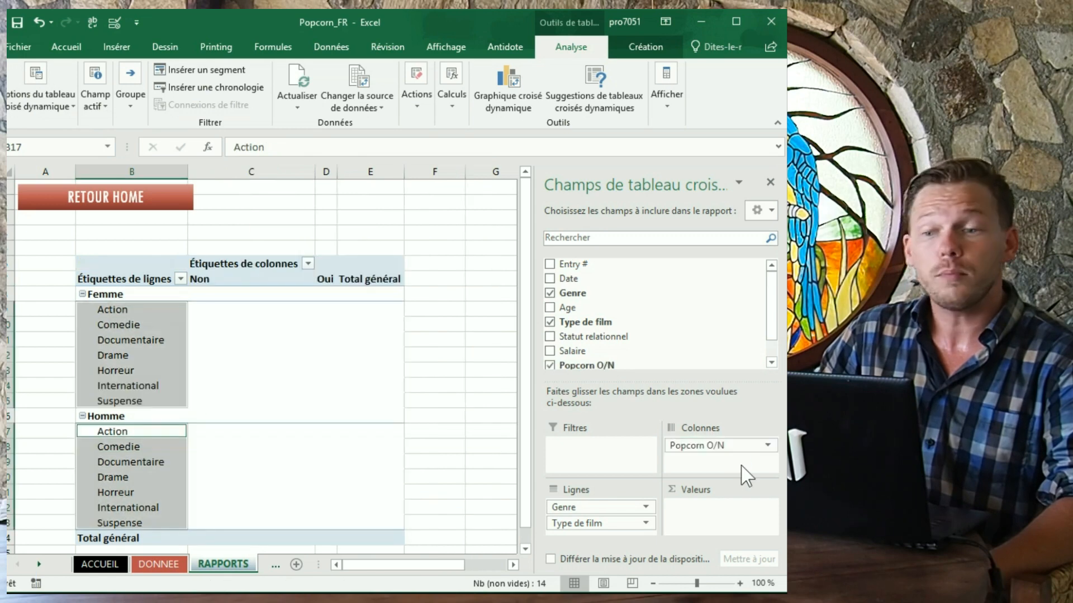
pyautogui.scroll(-1, 596, 363)
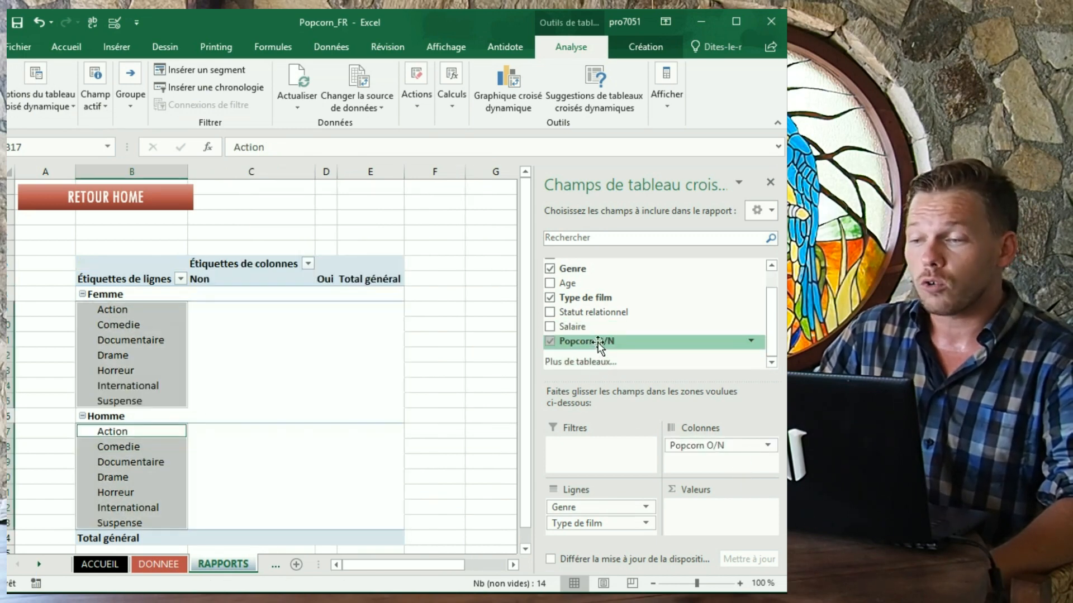
pyautogui.moveTo(587, 340); pyautogui.dragTo(714, 500)
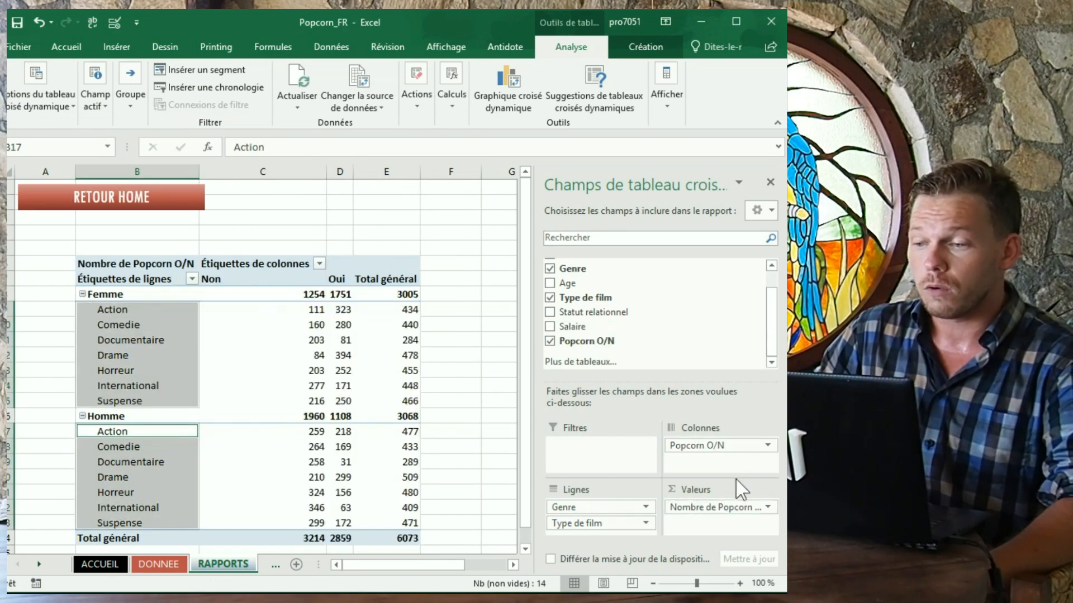
# - Show the pivot table's Popcorn O/N values as "% du total de la ligne"
pyautogui.click(765, 506)
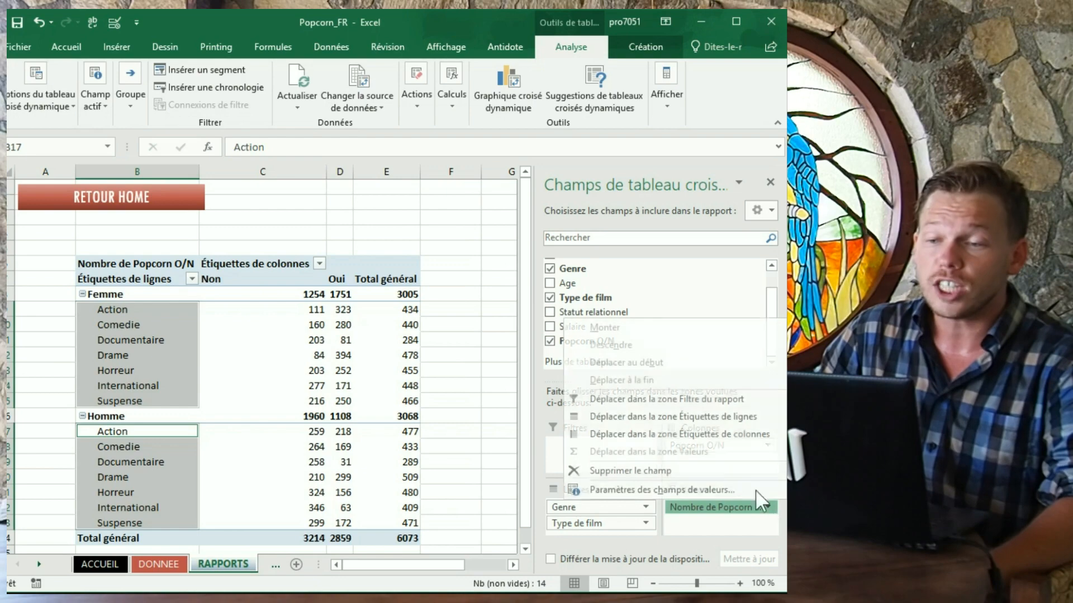
pyautogui.click(683, 488)
pyautogui.moveTo(398, 218); pyautogui.dragTo(657, 205)
pyautogui.click(643, 280)
pyautogui.click(637, 318)
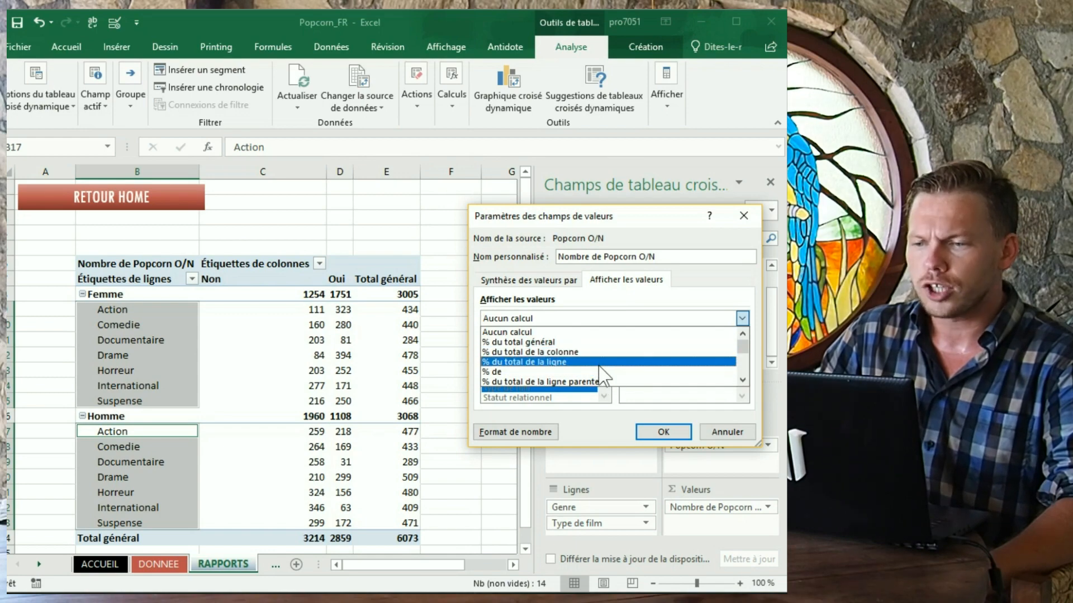
pyautogui.click(603, 362)
pyautogui.click(665, 434)
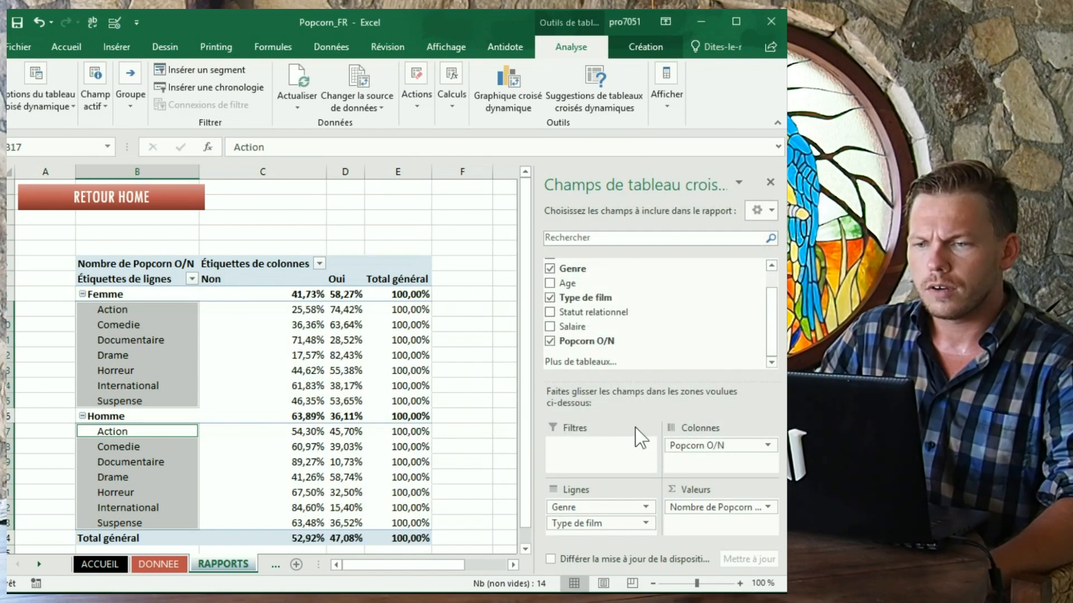
# - Apply the green-yellow-red color scale to all Non and Oui percentages in the pivot table, including the subtotals and grand total row
pyautogui.moveTo(311, 310); pyautogui.dragTo(343, 525)
pyautogui.moveTo(294, 294); pyautogui.dragTo(352, 537)
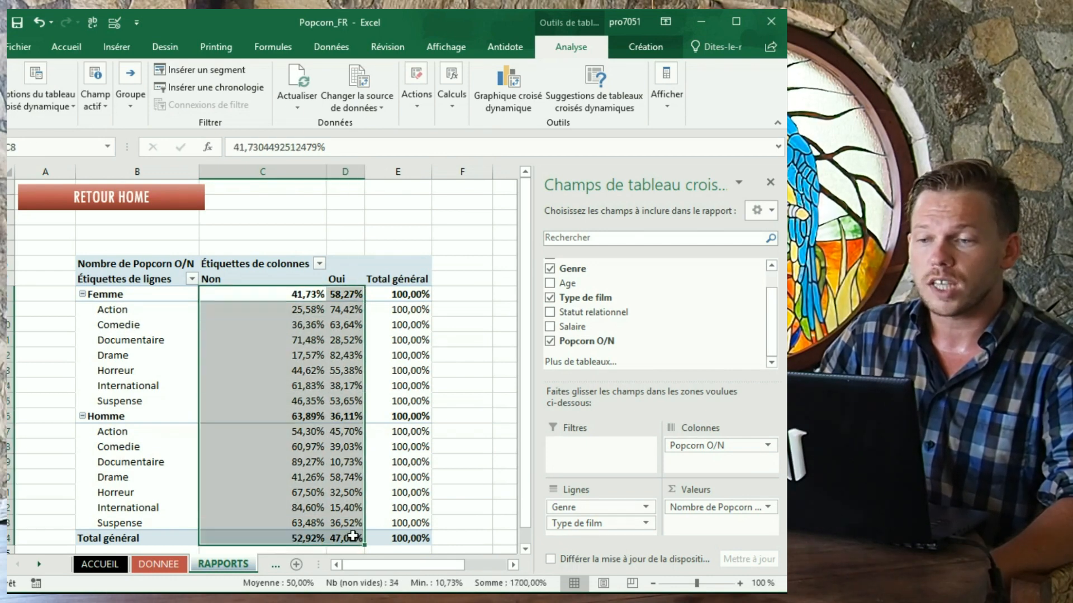
pyautogui.click(78, 42)
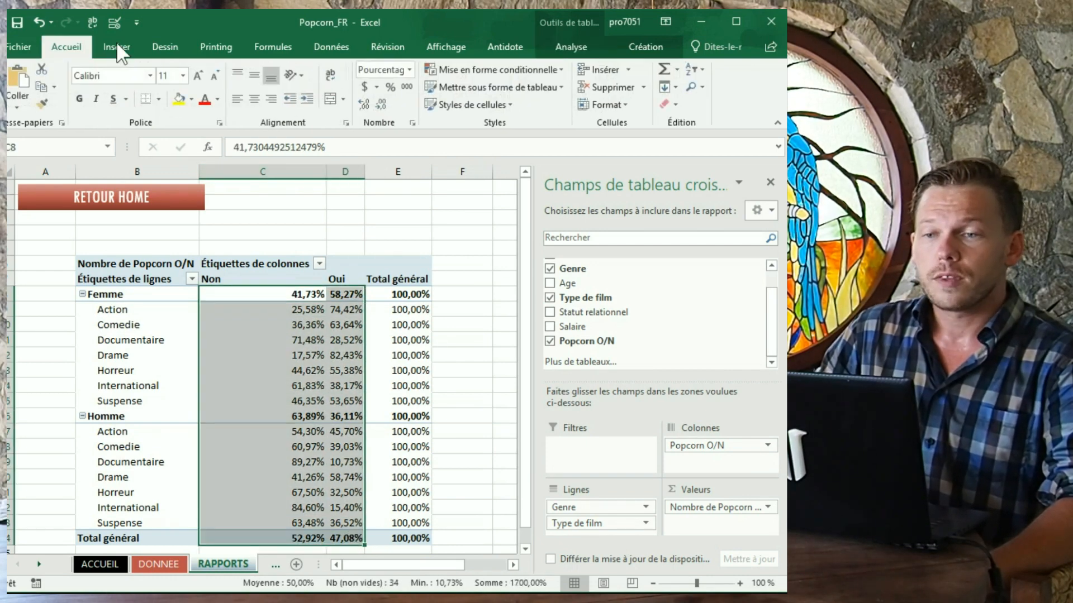
pyautogui.click(192, 99)
pyautogui.click(455, 67)
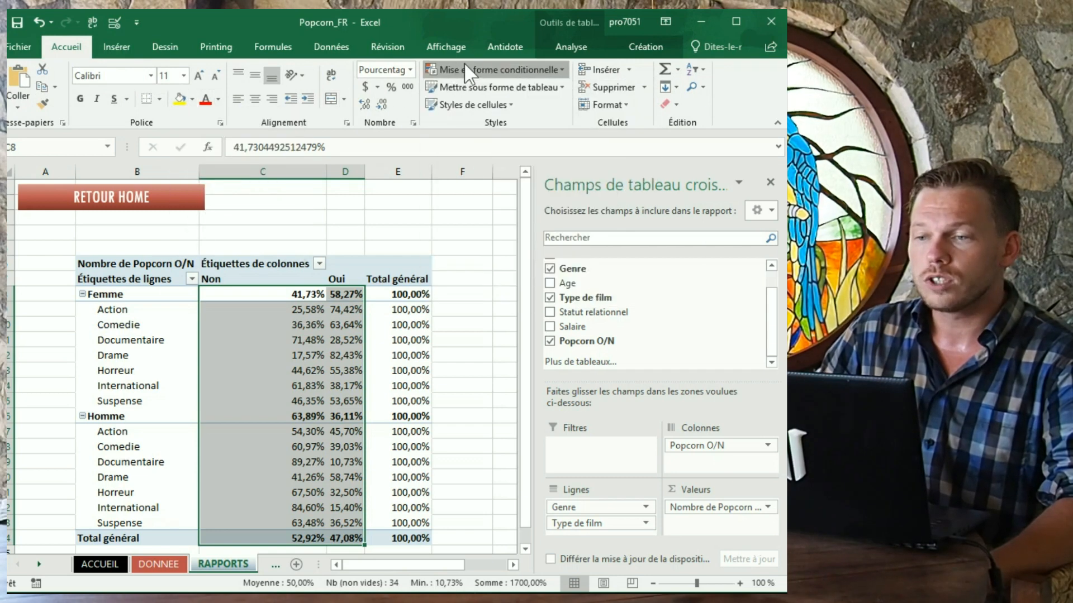
pyautogui.click(463, 67)
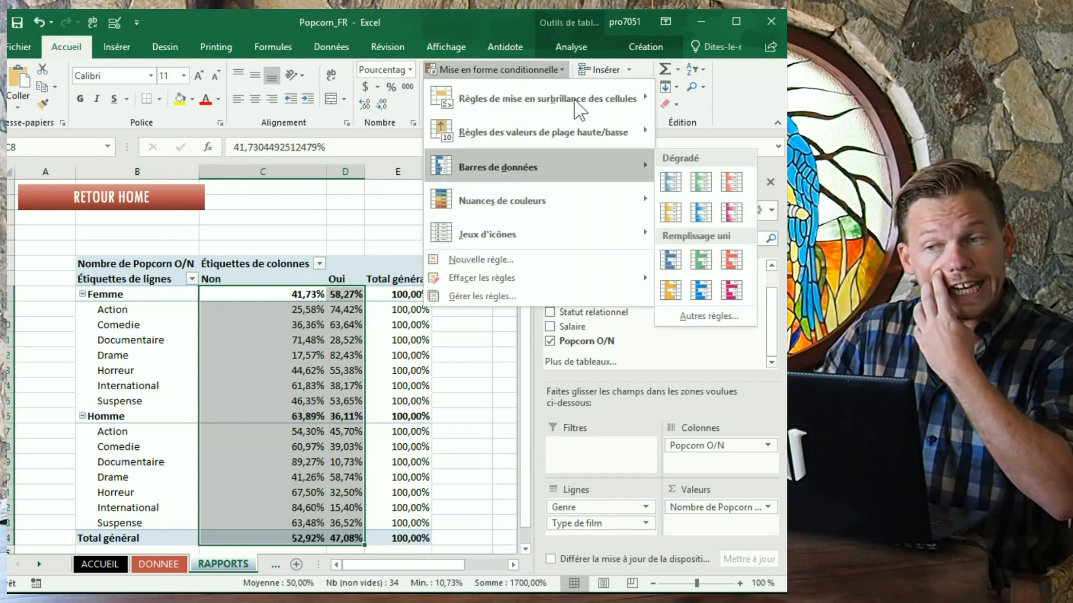
pyautogui.moveTo(553, 100)
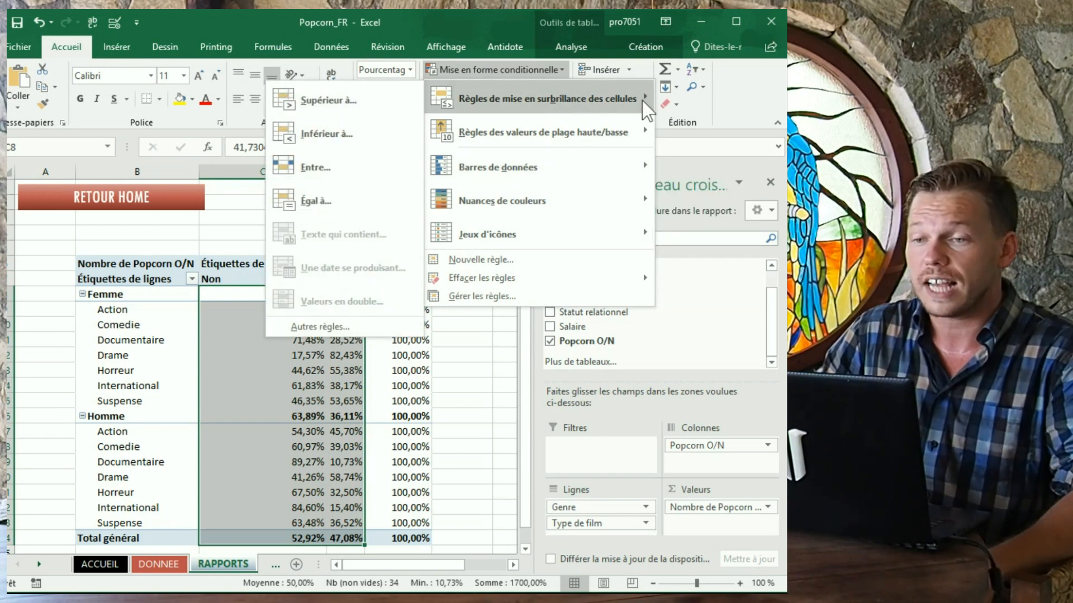
pyautogui.moveTo(602, 196)
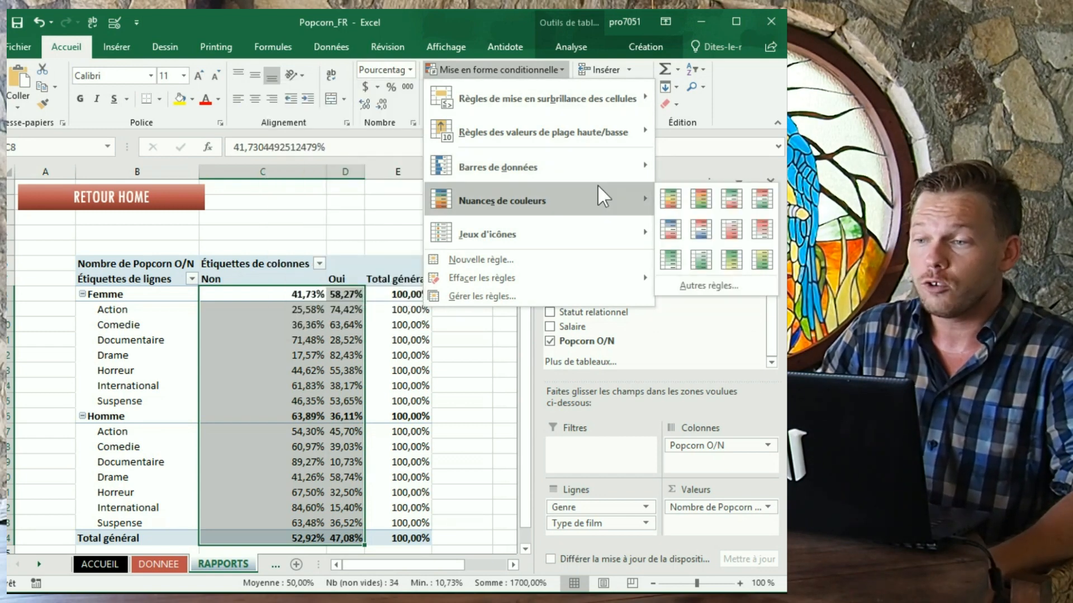
pyautogui.click(670, 199)
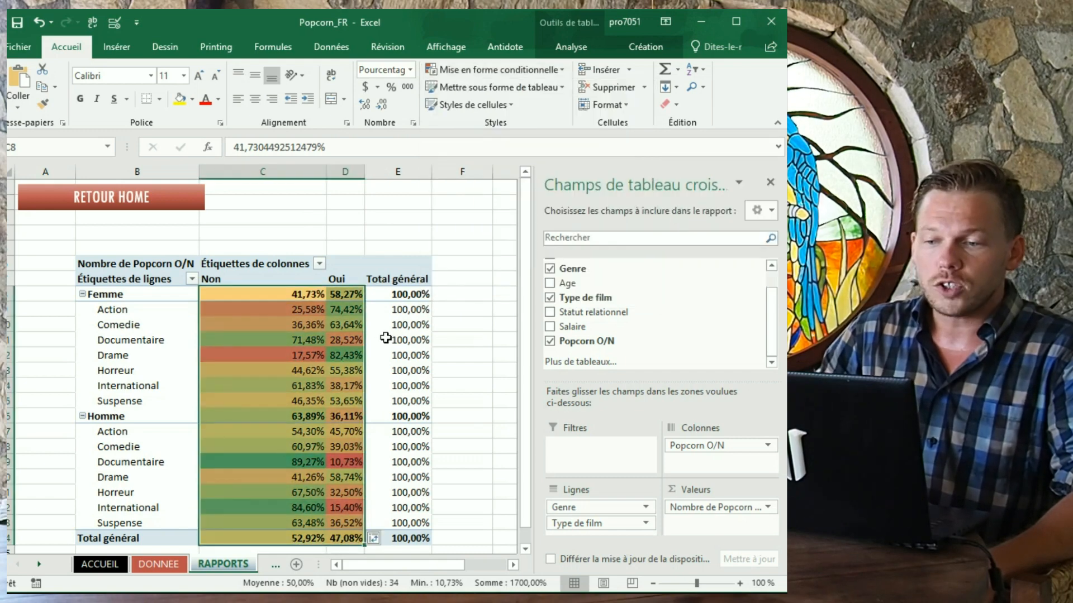
# - Compare the Non and Oui percentages of Drame and Documentaire between Femme and Homme
pyautogui.click(388, 336)
pyautogui.moveTo(296, 464); pyautogui.dragTo(333, 462)
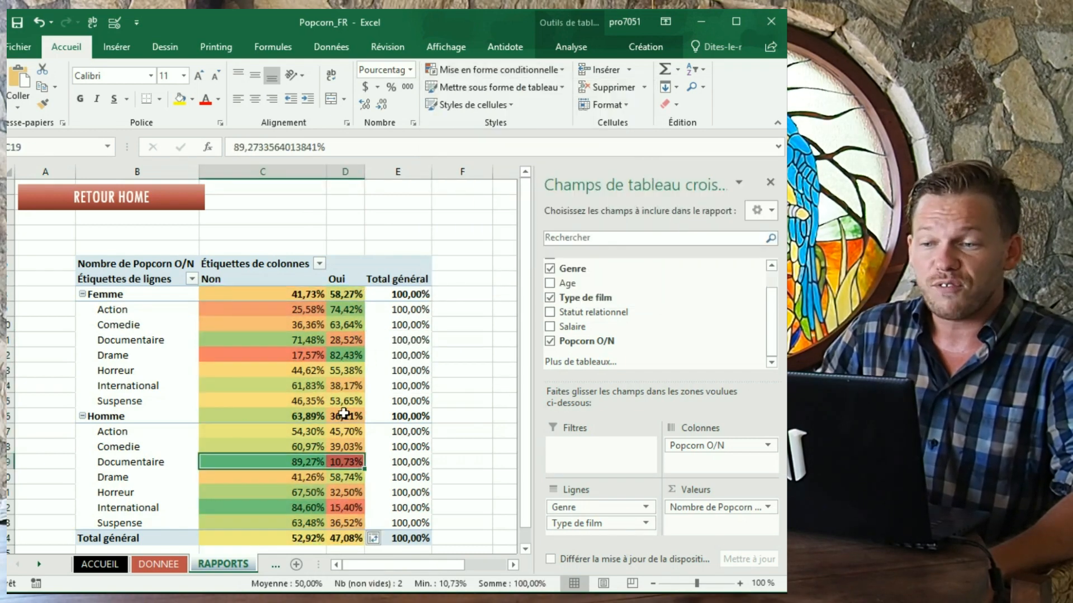
pyautogui.click(349, 356)
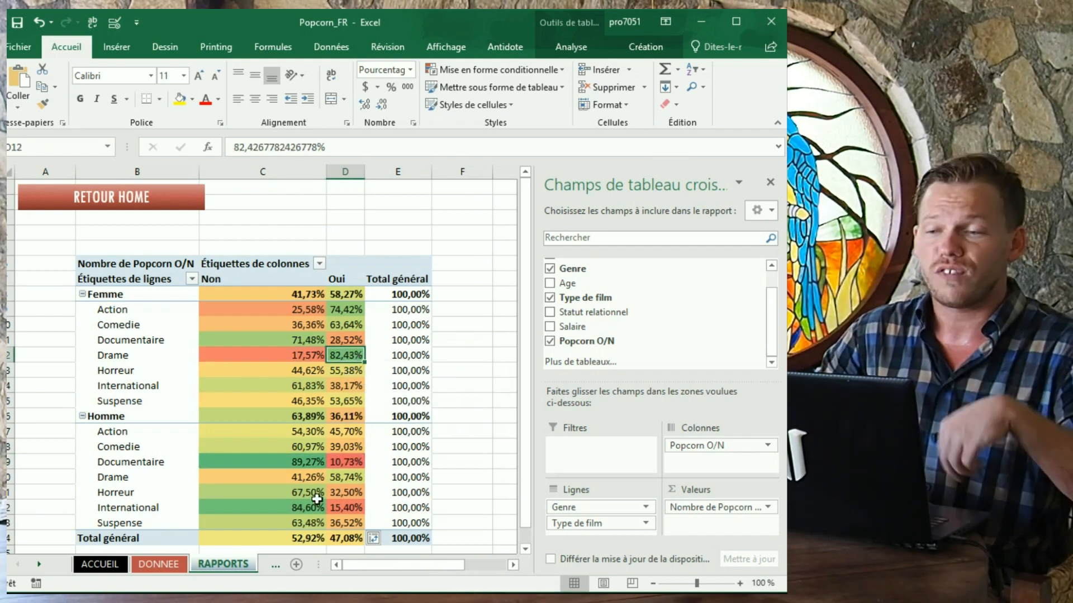
pyautogui.moveTo(136, 357); pyautogui.dragTo(345, 358)
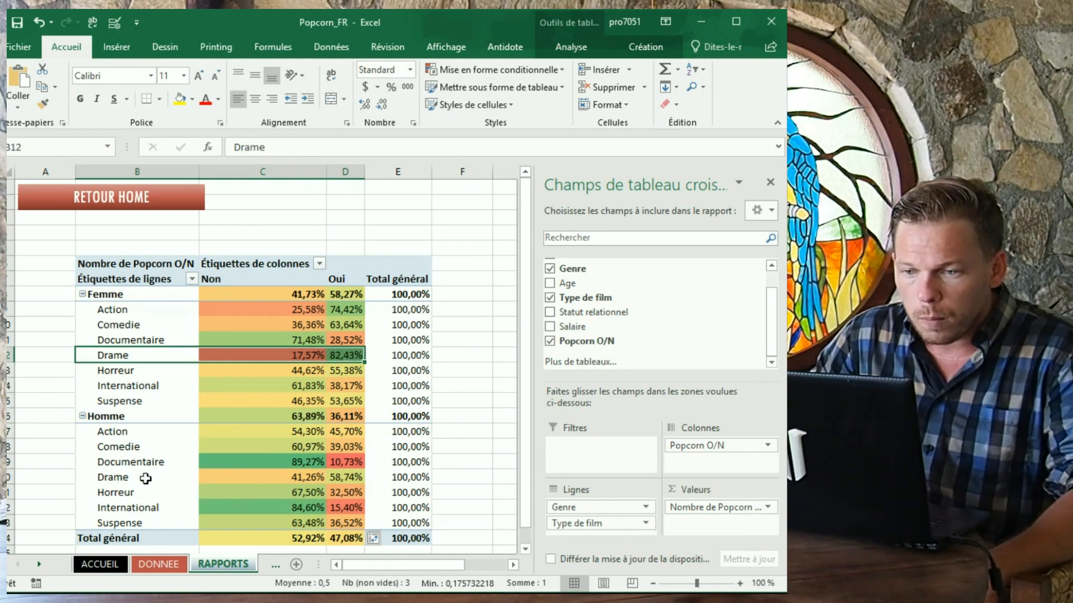
pyautogui.moveTo(147, 480); pyautogui.dragTo(335, 477)
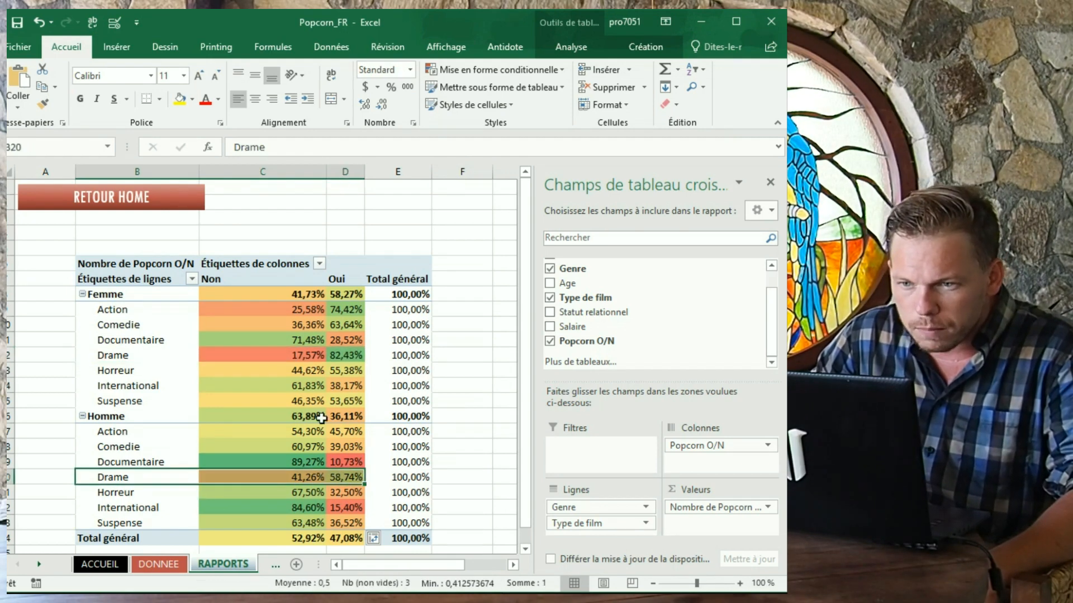
pyautogui.click(152, 357)
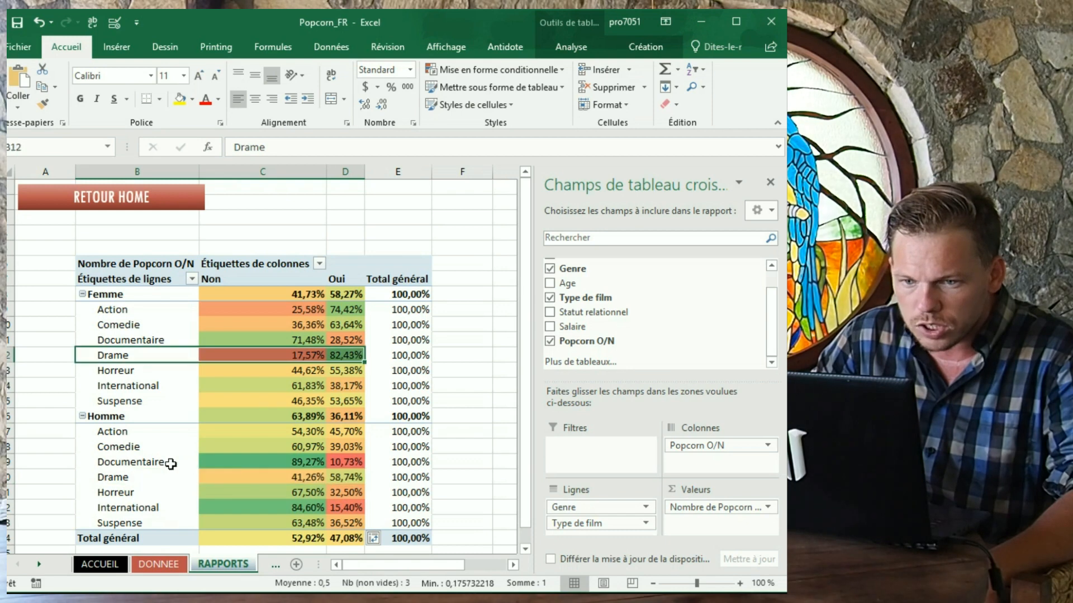
pyautogui.moveTo(137, 462); pyautogui.dragTo(344, 462)
pyautogui.moveTo(184, 339); pyautogui.dragTo(344, 340)
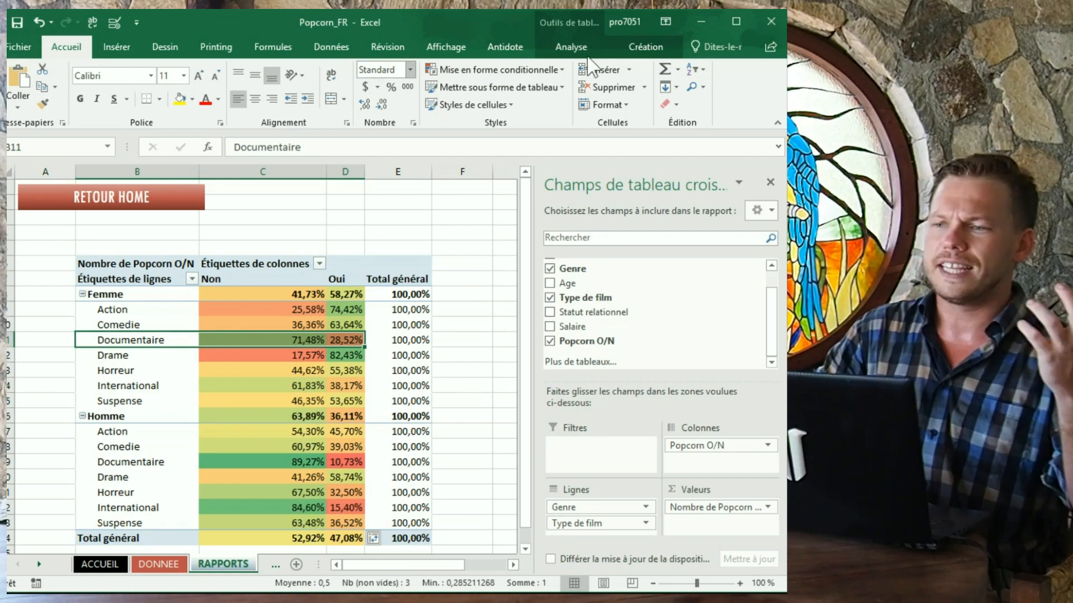
# - Turn off the pivot table's grand totals for both rows and columns
pyautogui.click(572, 45)
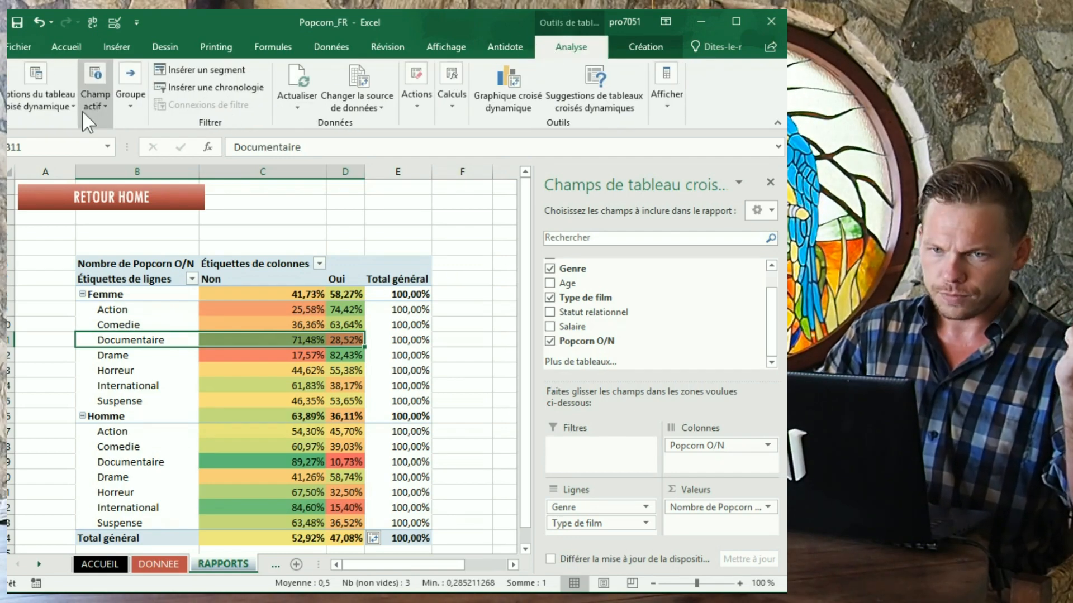
pyautogui.scroll(-1, 104, 84)
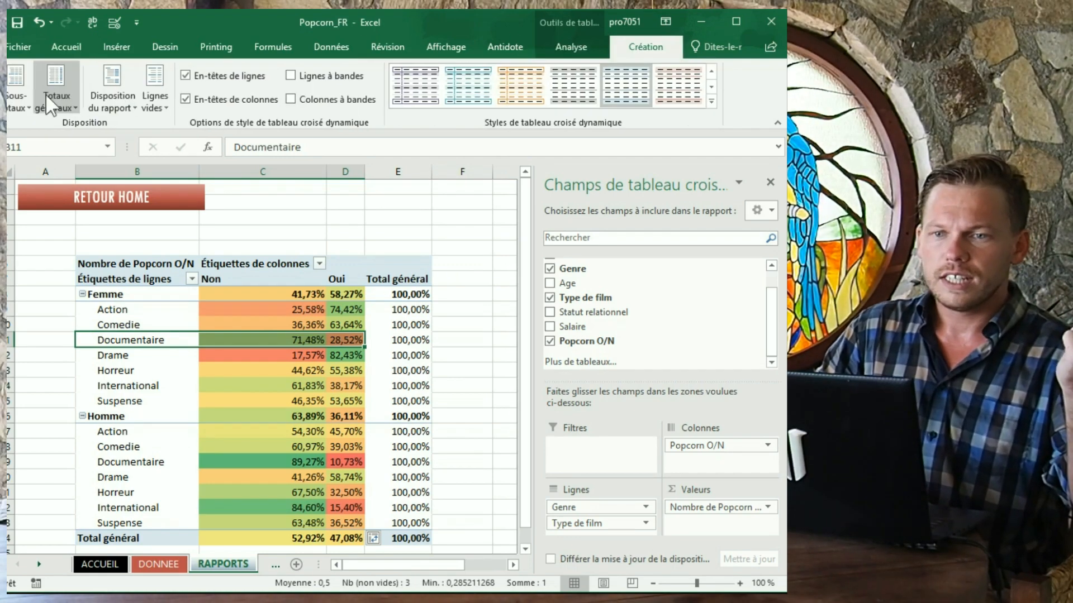
pyautogui.click(74, 103)
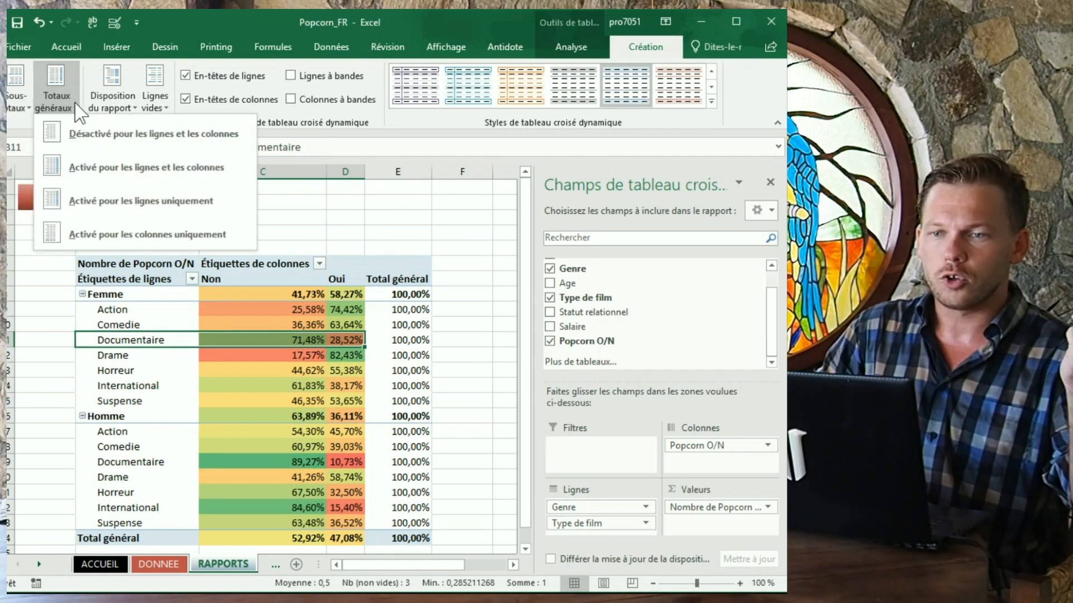
pyautogui.click(83, 131)
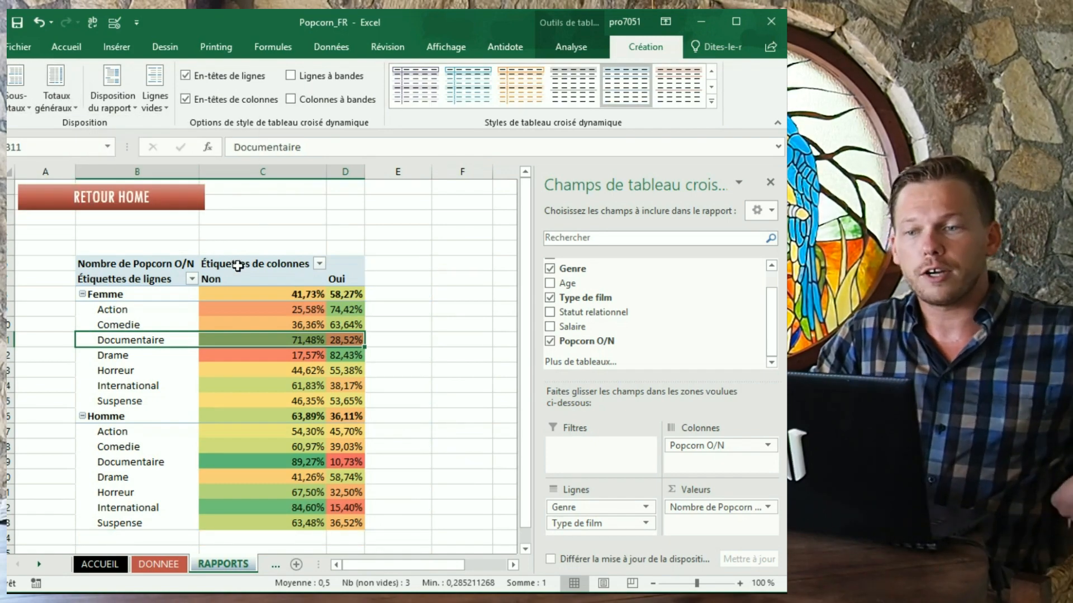
# - Try the pivot table style without row headers and without column headers, and restore both options
pyautogui.click(228, 83)
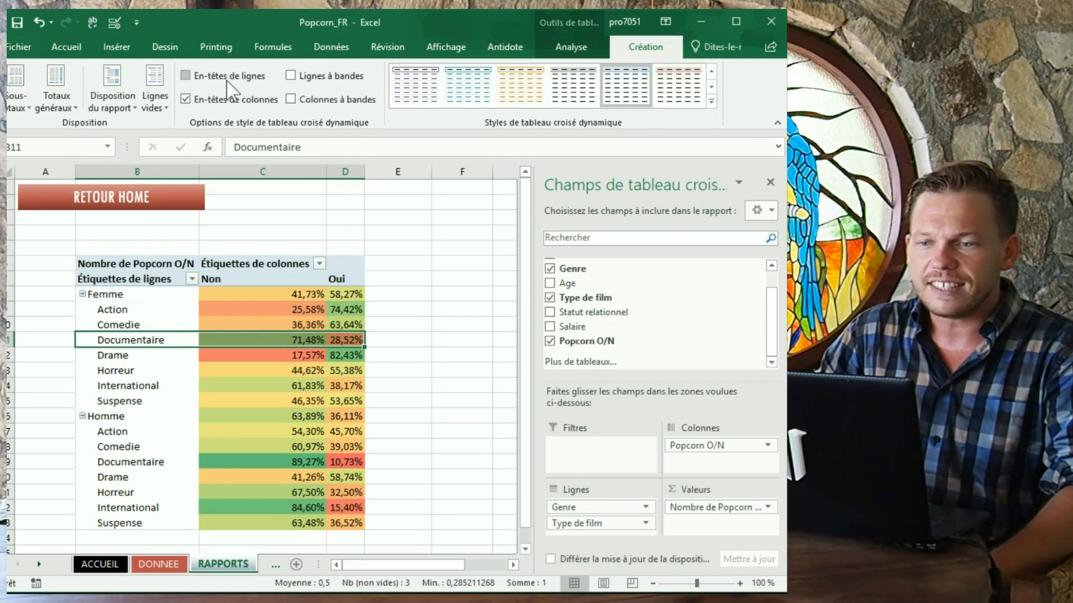
pyautogui.click(220, 100)
pyautogui.click(222, 97)
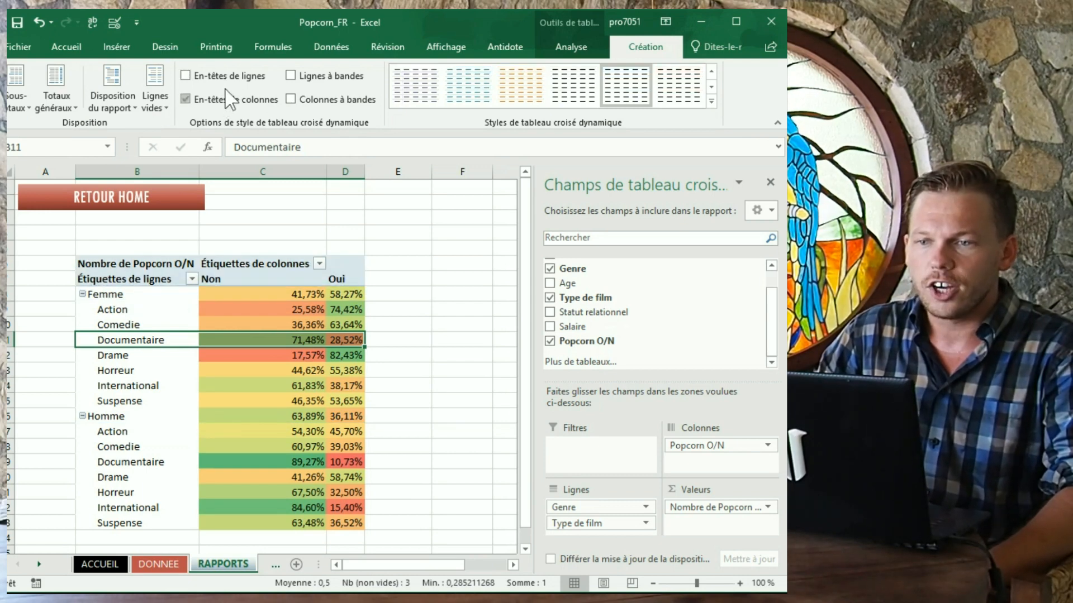
pyautogui.click(232, 78)
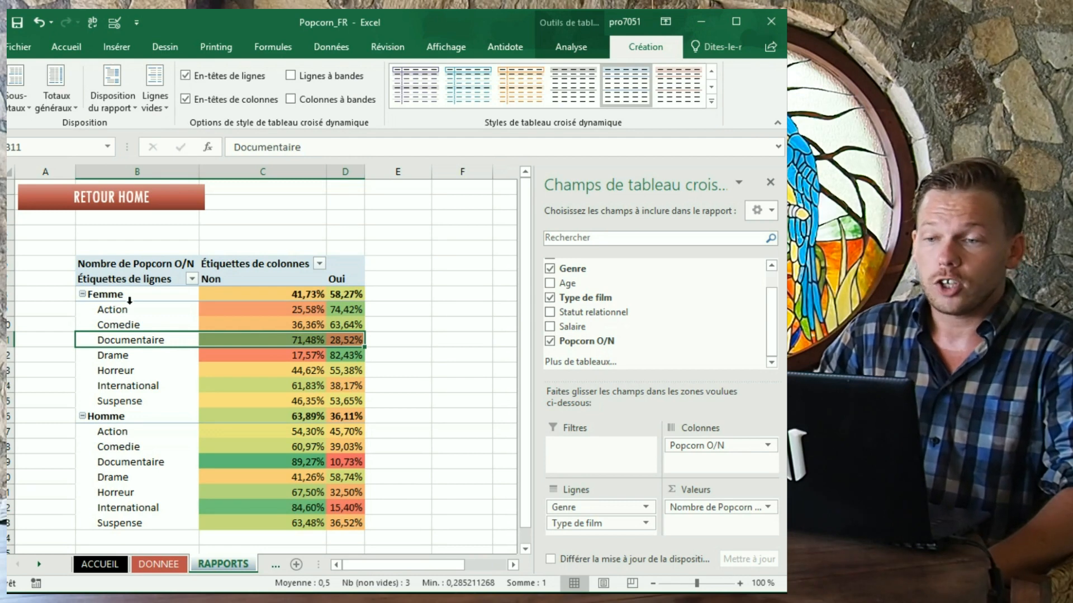
# - Narrow column A and reduce the height of row 3 above the pivot table
pyautogui.moveTo(76, 166); pyautogui.dragTo(56, 166)
pyautogui.moveTo(9, 224); pyautogui.dragTo(9, 219)
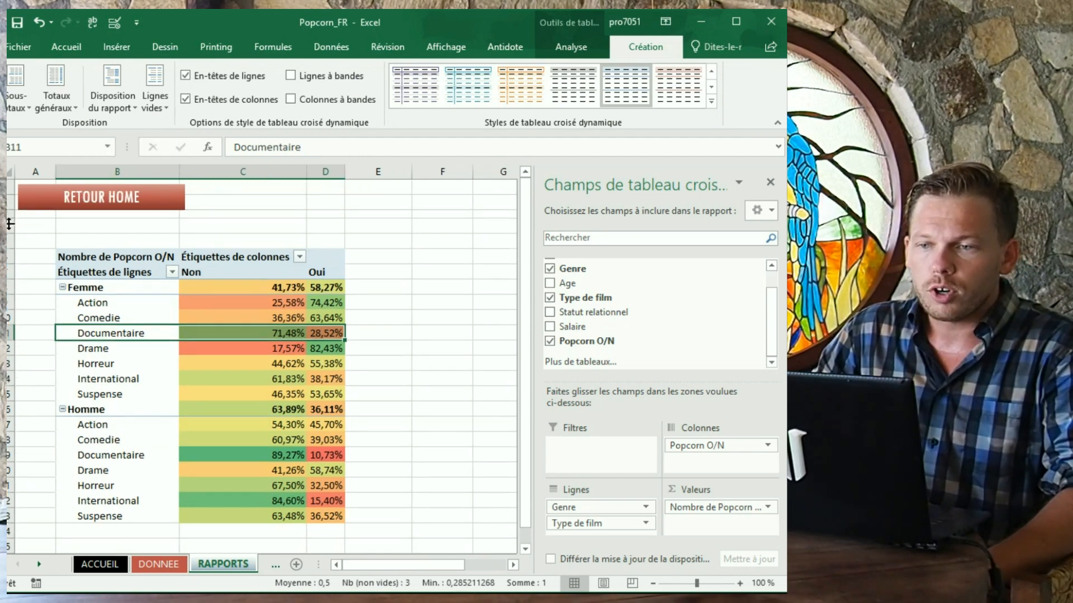
# - Compare the stacked and 100 % stacked histogram previews for a pivot chart, and insert a stacked bar chart of the Barres type
pyautogui.click(148, 301)
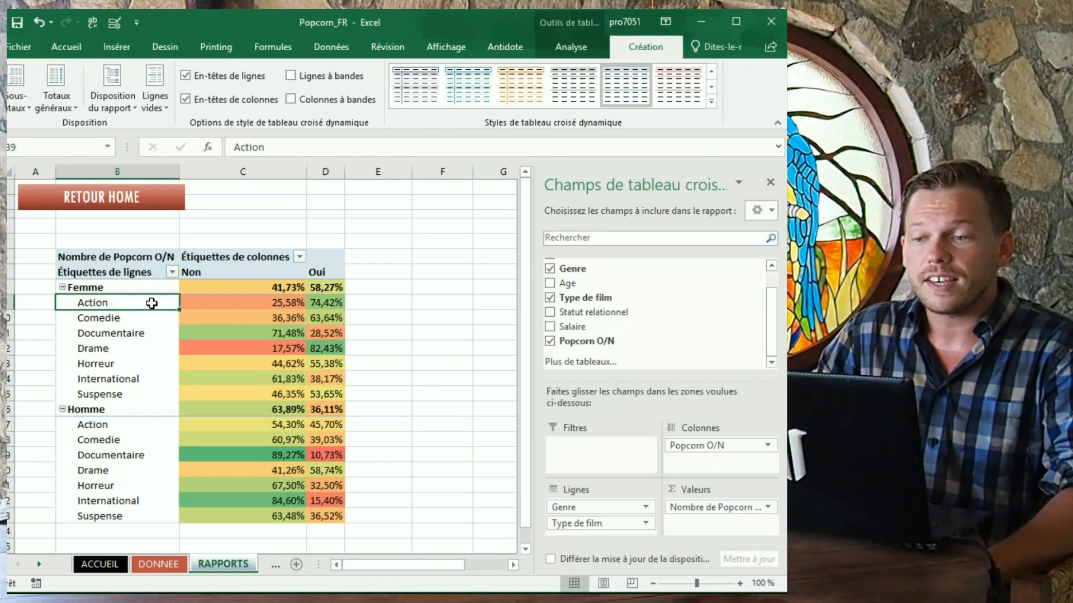
pyautogui.click(569, 46)
pyautogui.click(500, 89)
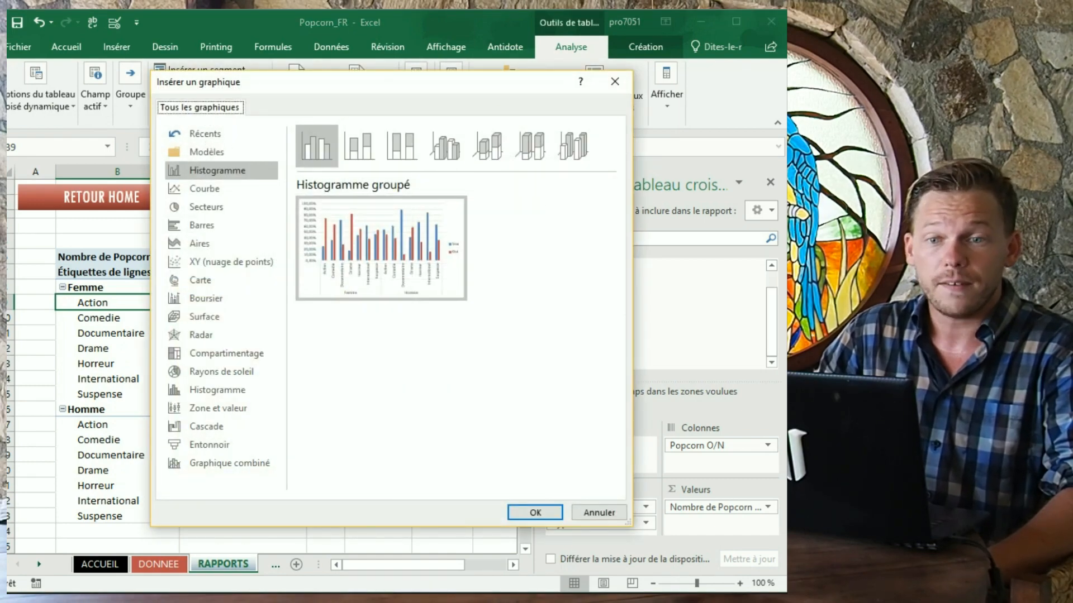
pyautogui.hotkey('alt', 'Tab')
pyautogui.click(279, 20)
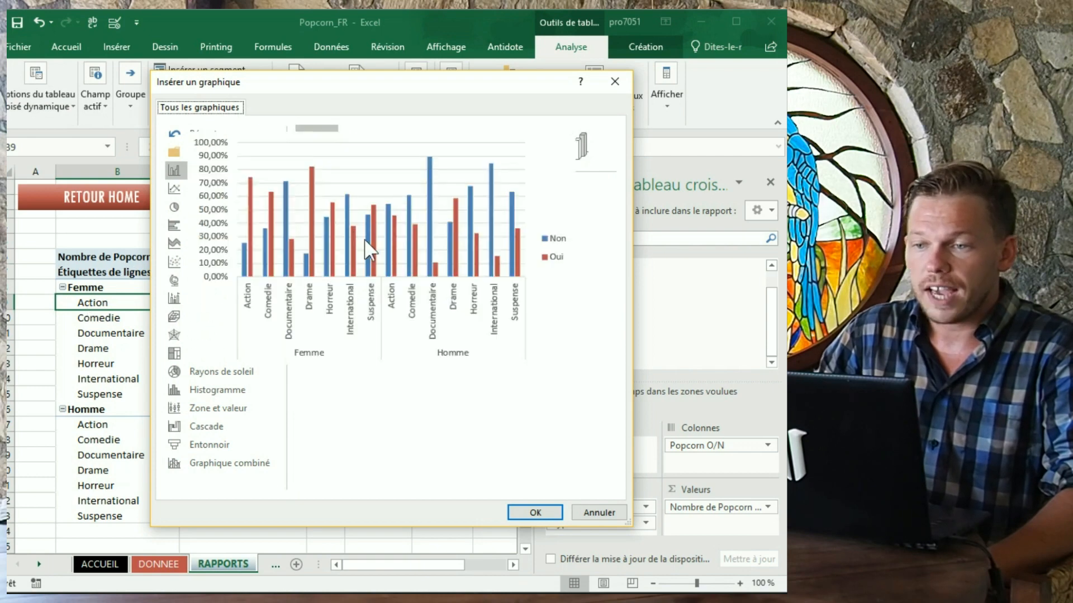
pyautogui.click(401, 147)
pyautogui.click(358, 143)
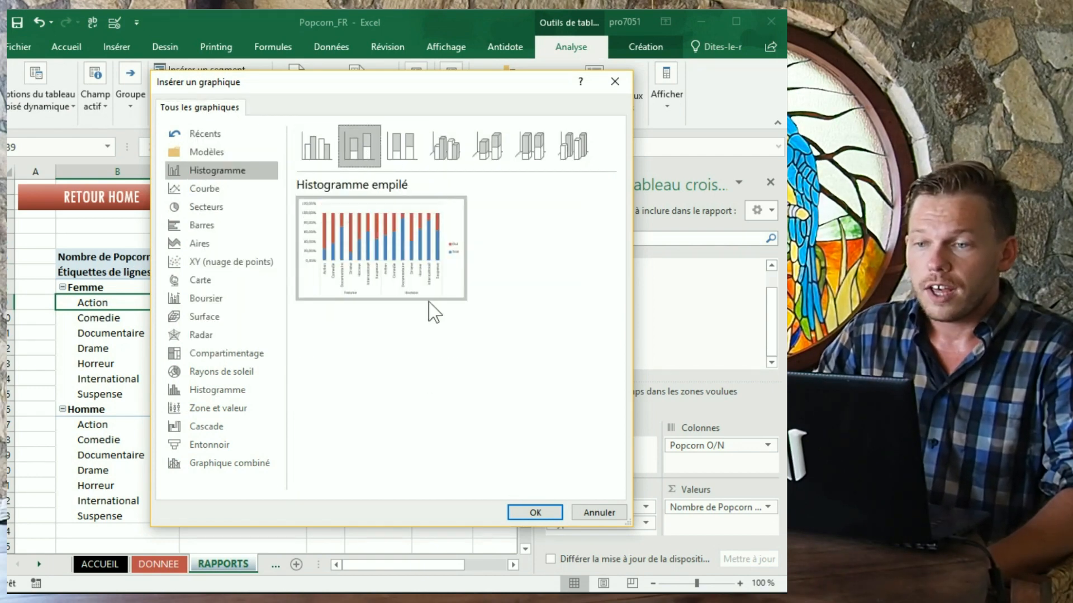
pyautogui.click(408, 142)
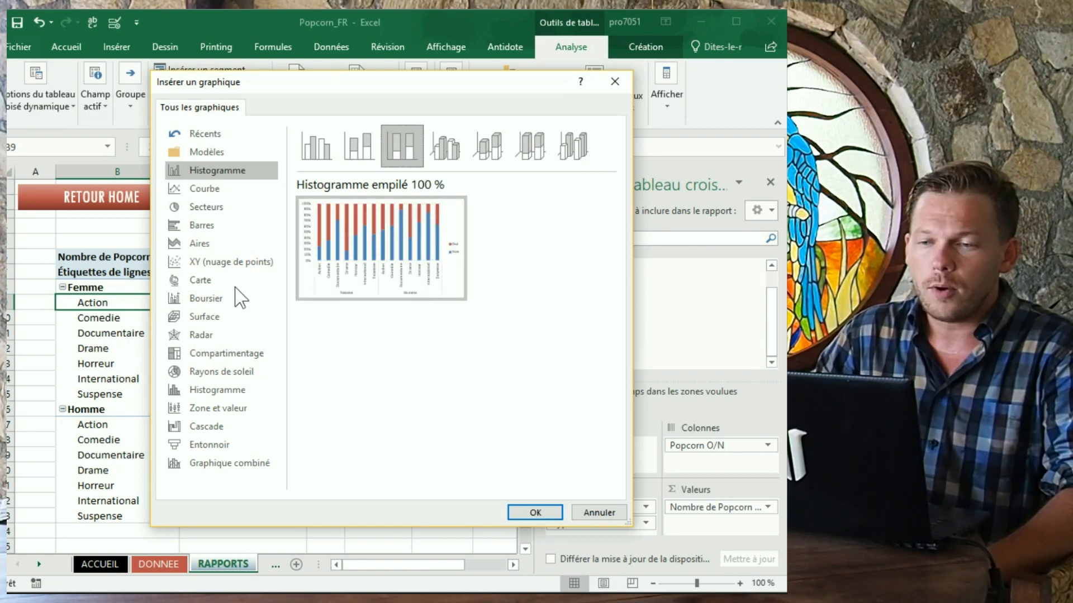
pyautogui.click(219, 226)
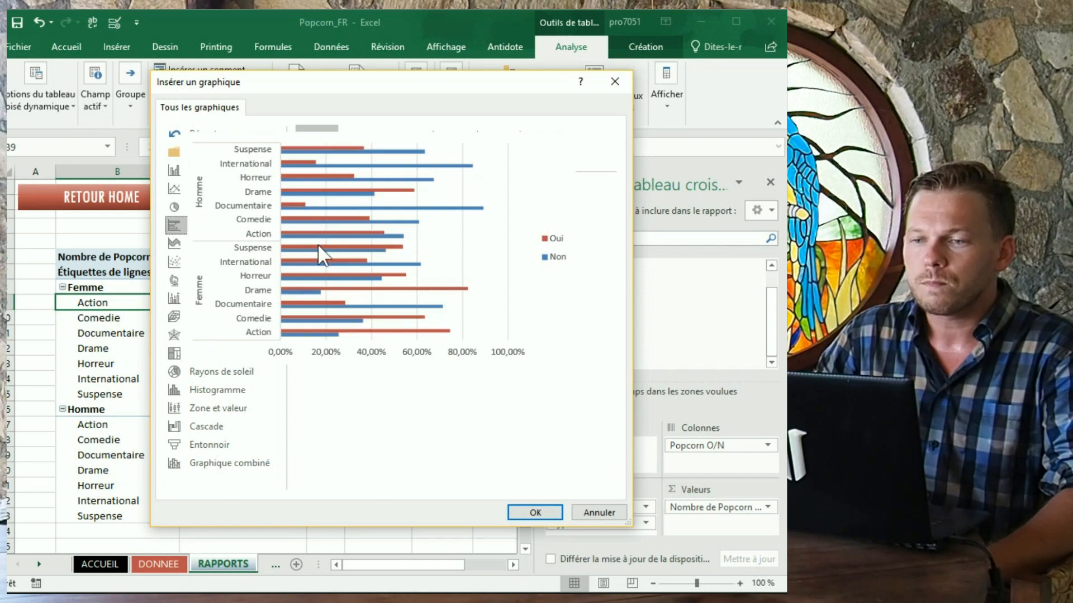
pyautogui.click(356, 143)
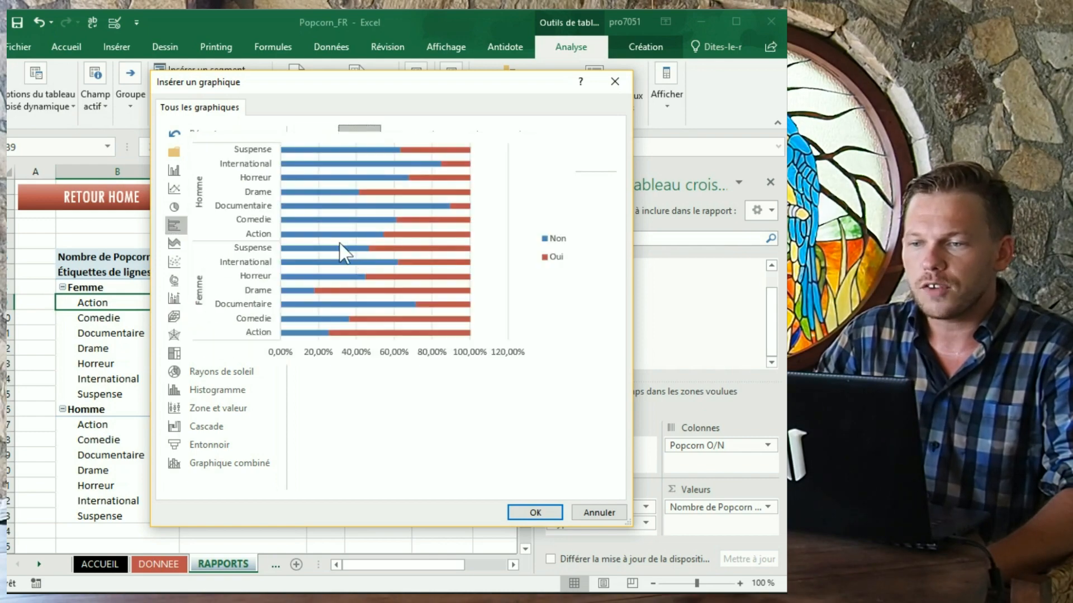
pyautogui.click(538, 512)
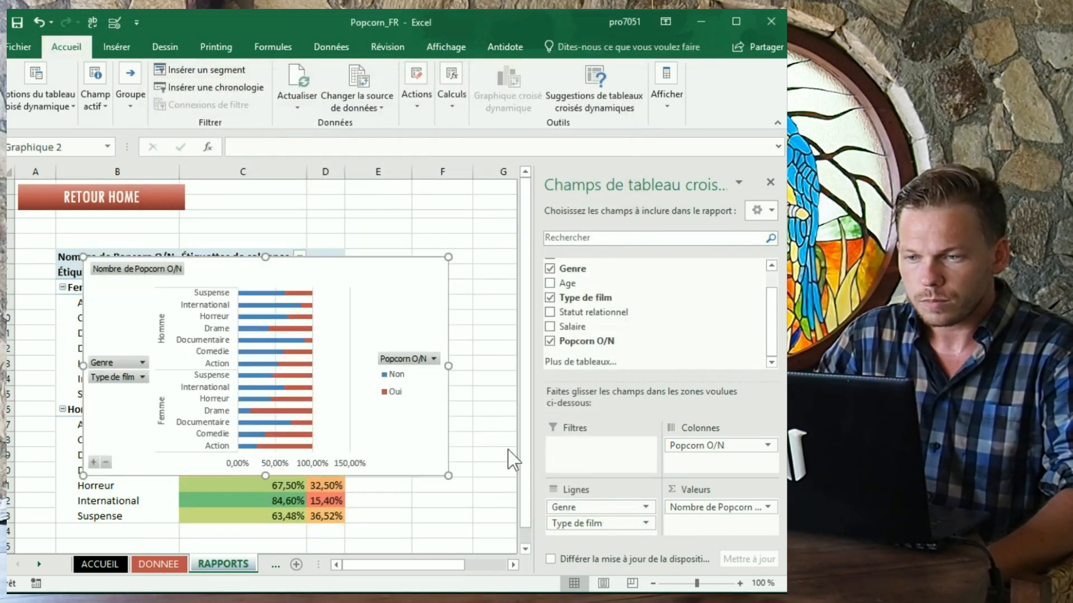
# - Hide all the field buttons on the pivot chart
pyautogui.rightClick(161, 271)
pyautogui.click(230, 452)
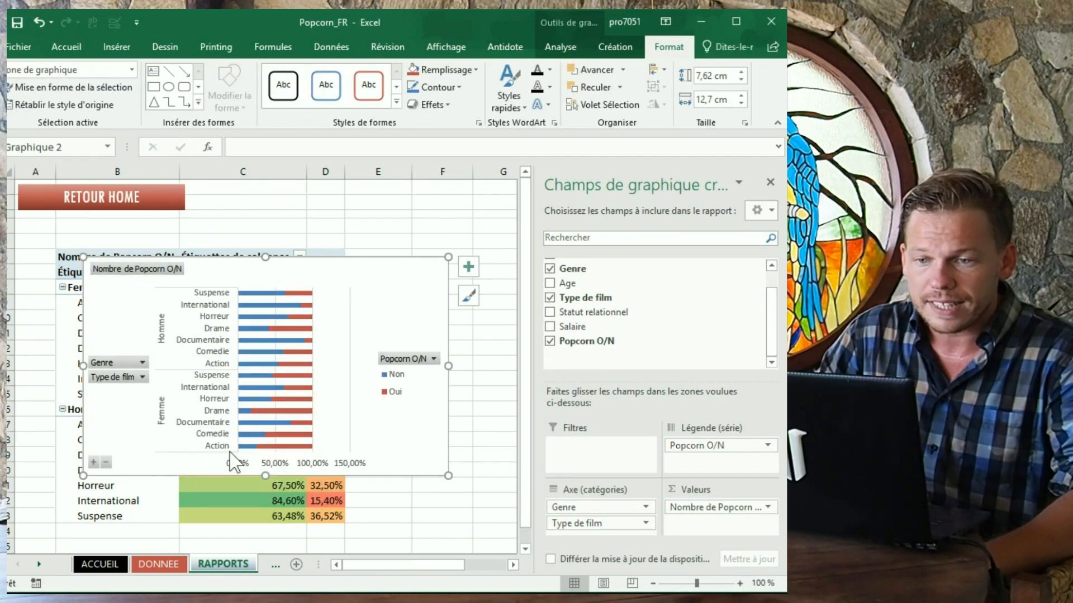
pyautogui.rightClick(146, 272)
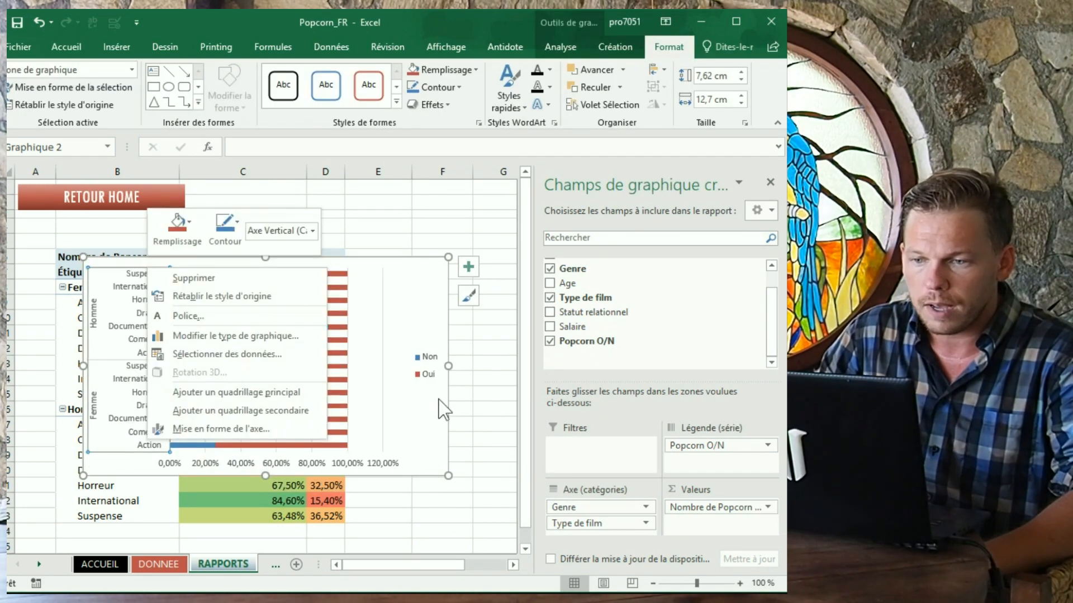
pyautogui.press('Escape')
# - Delete the Non/Oui legend from the pivot chart
pyautogui.click(426, 361)
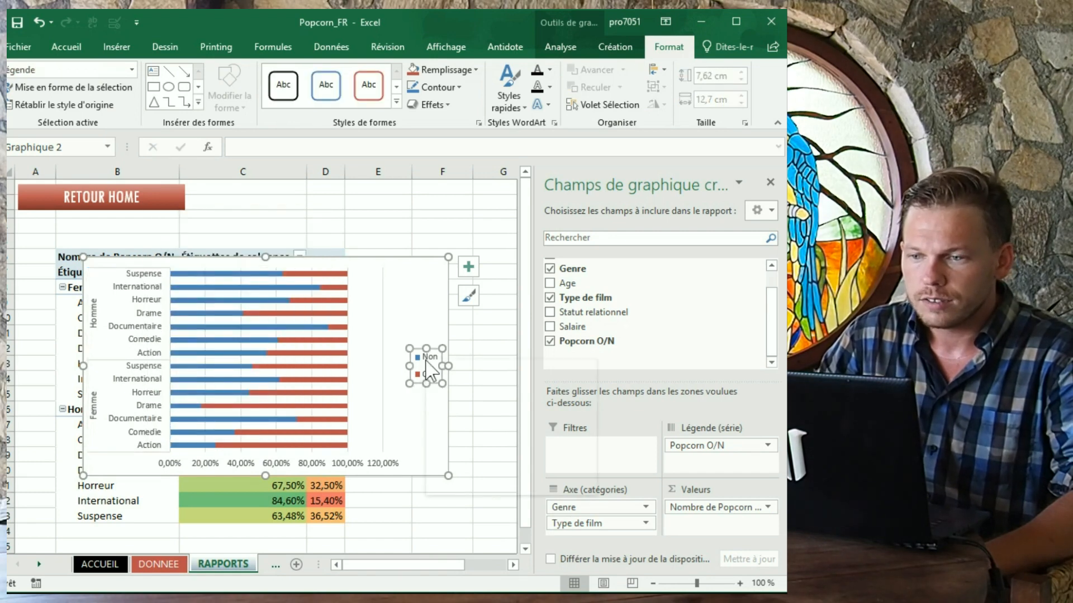
pyautogui.rightClick(427, 362)
pyautogui.click(471, 370)
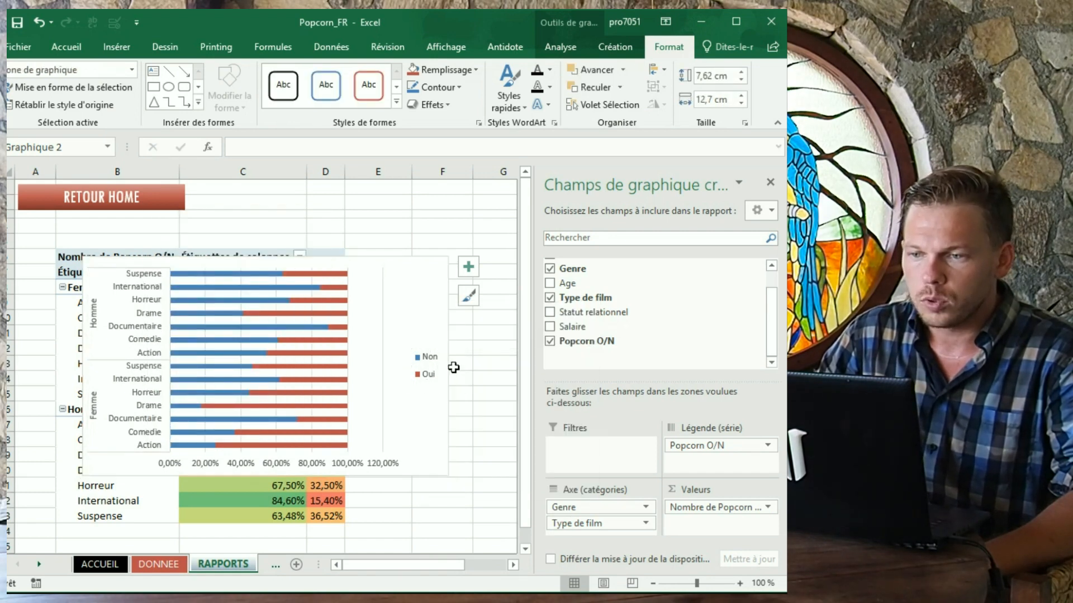
# - Browse the chart styles and apply the light one with thick semi-transparent blue and red bars, directly after the dark Style 8
pyautogui.click(469, 298)
pyautogui.scroll(-3, 599, 397)
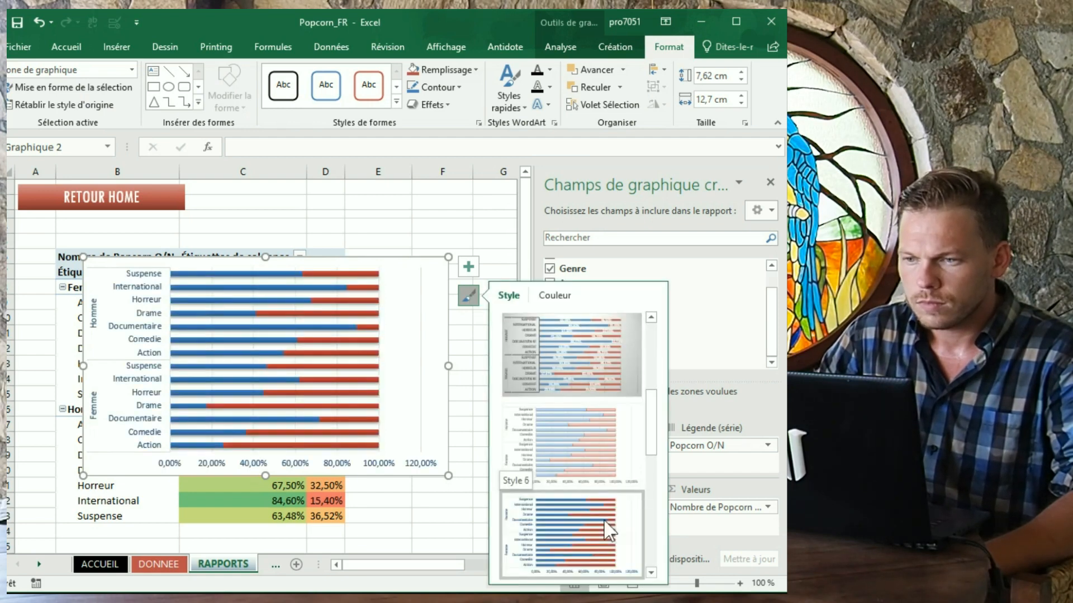
pyautogui.scroll(-1, 601, 450)
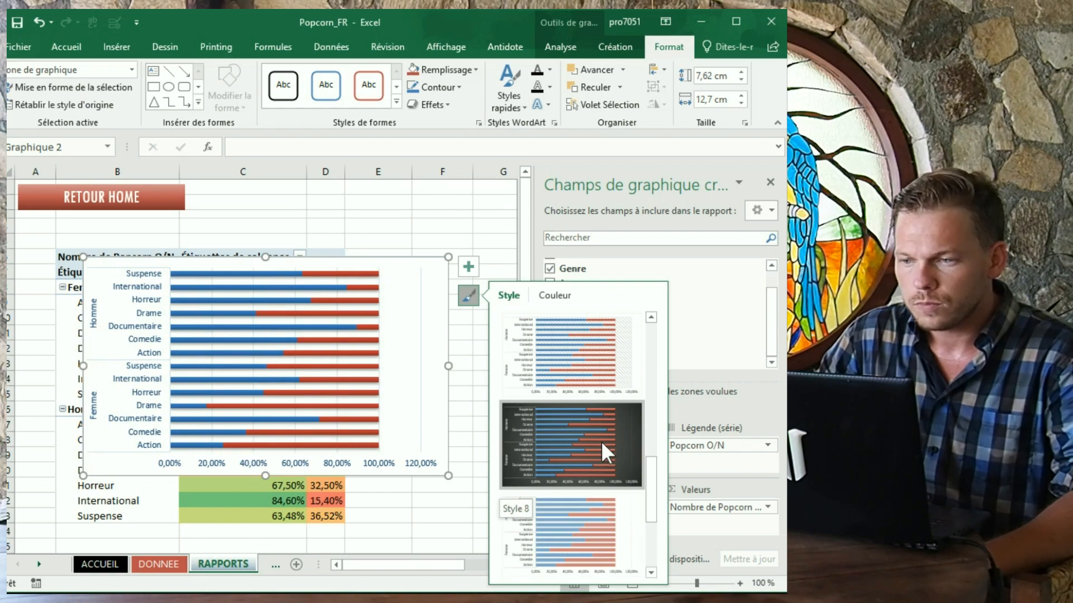
pyautogui.click(601, 441)
pyautogui.click(586, 507)
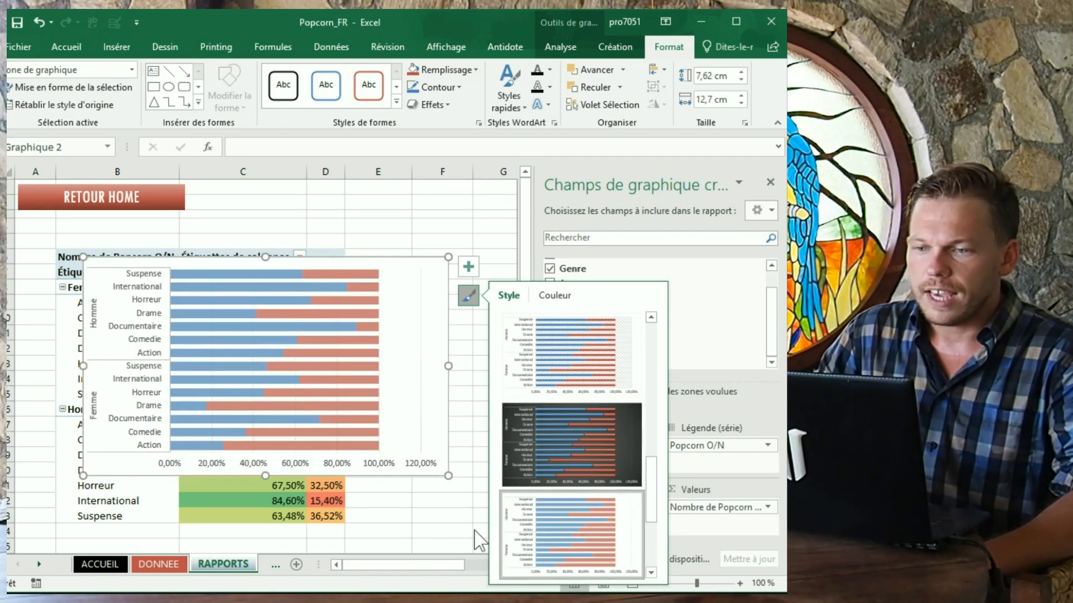
# - Add data labels to the chart's bars with their full formatting options open, and close the pivot chart field list
pyautogui.click(469, 268)
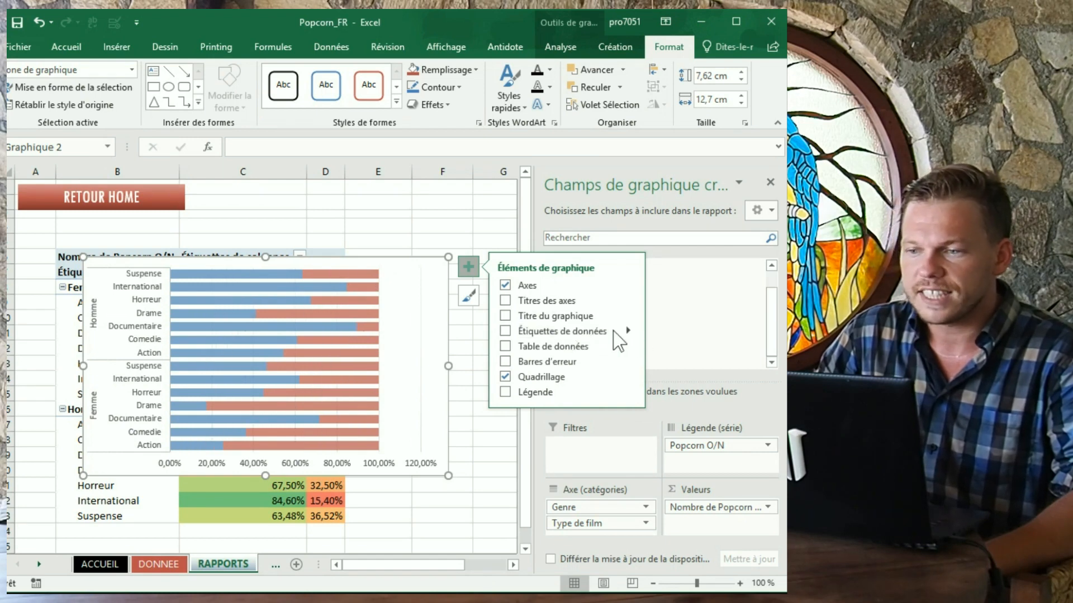
pyautogui.moveTo(581, 332)
pyautogui.click(693, 409)
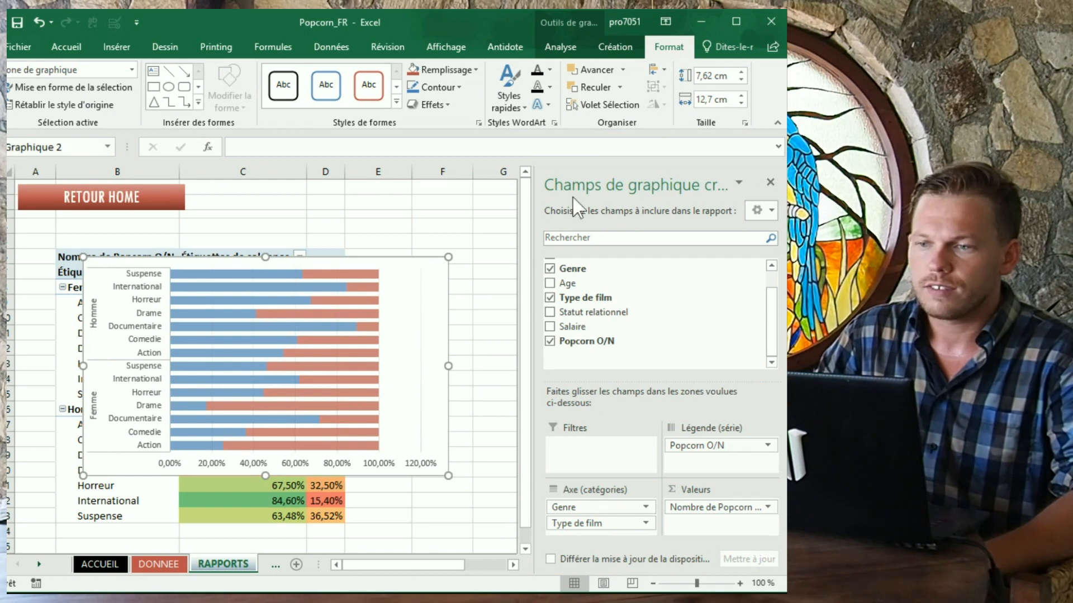
pyautogui.click(770, 182)
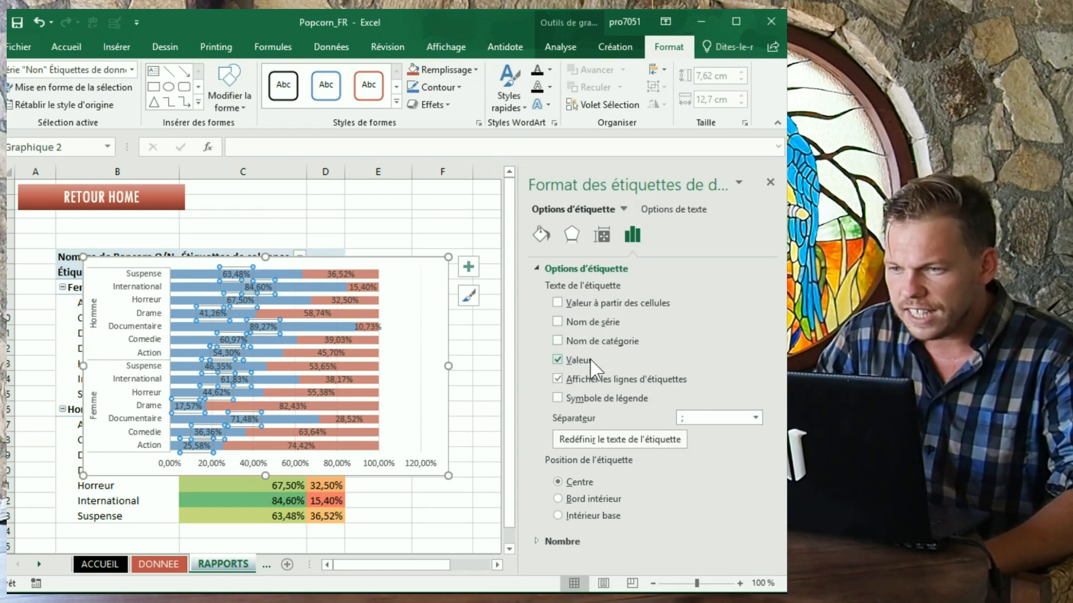
# - Show the series name instead of the value in the data labels of both the Non and Oui series
pyautogui.click(564, 362)
pyautogui.click(558, 324)
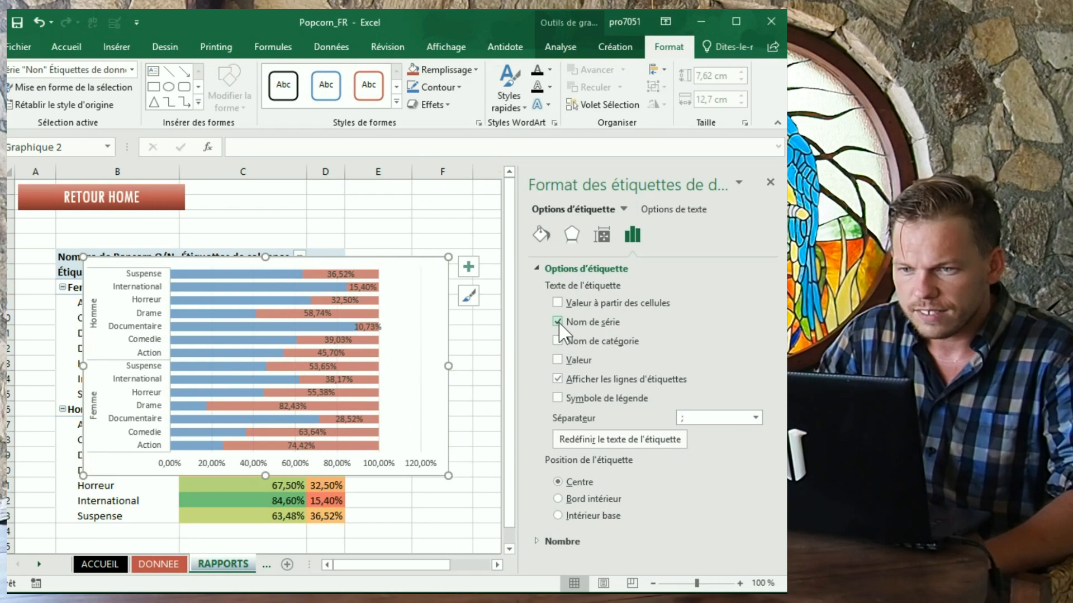
pyautogui.click(340, 275)
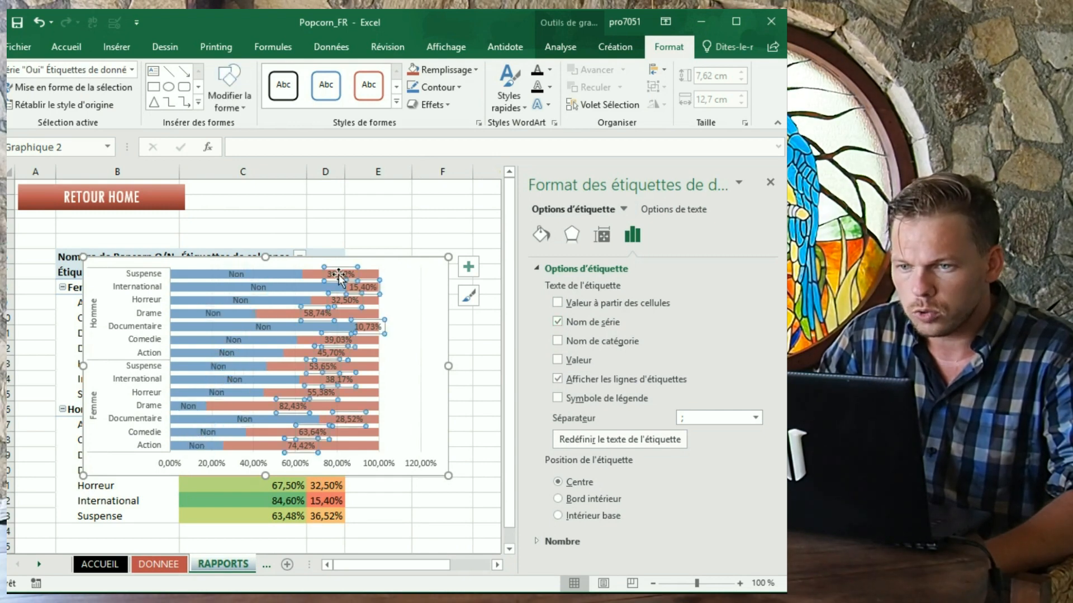
pyautogui.click(558, 359)
pyautogui.click(558, 323)
# - Position the Oui data labels at Bord intérieur and the Non data labels at Intérieur base
pyautogui.click(729, 414)
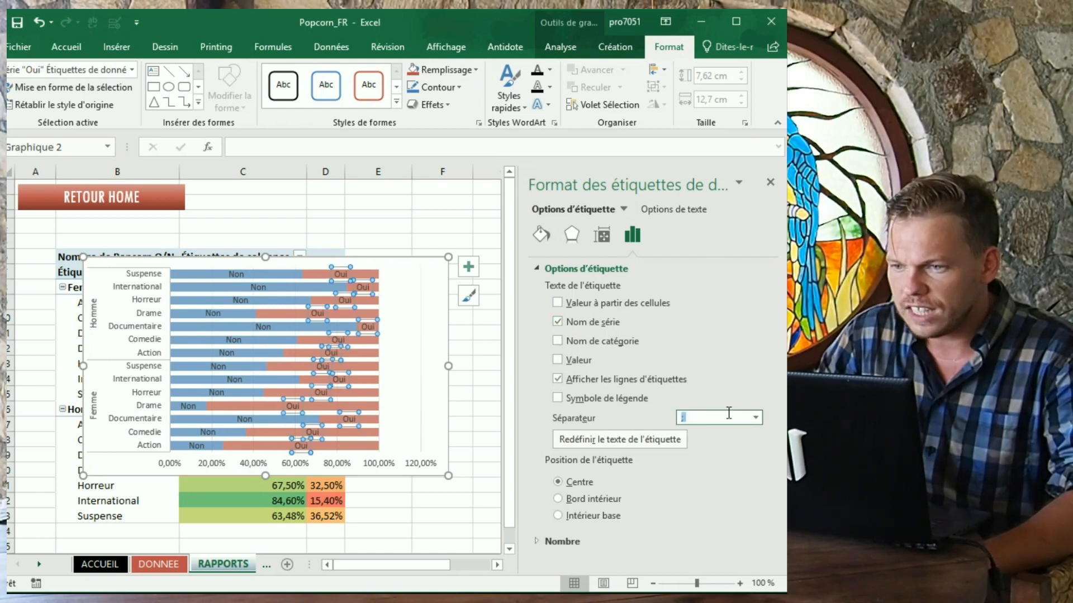
pyautogui.click(592, 499)
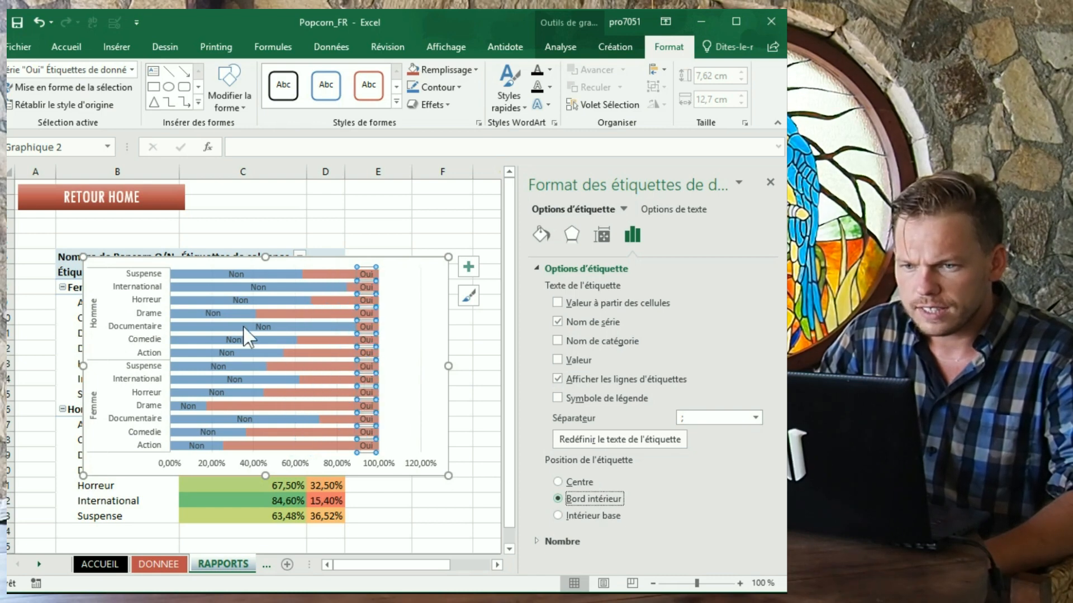
pyautogui.click(263, 328)
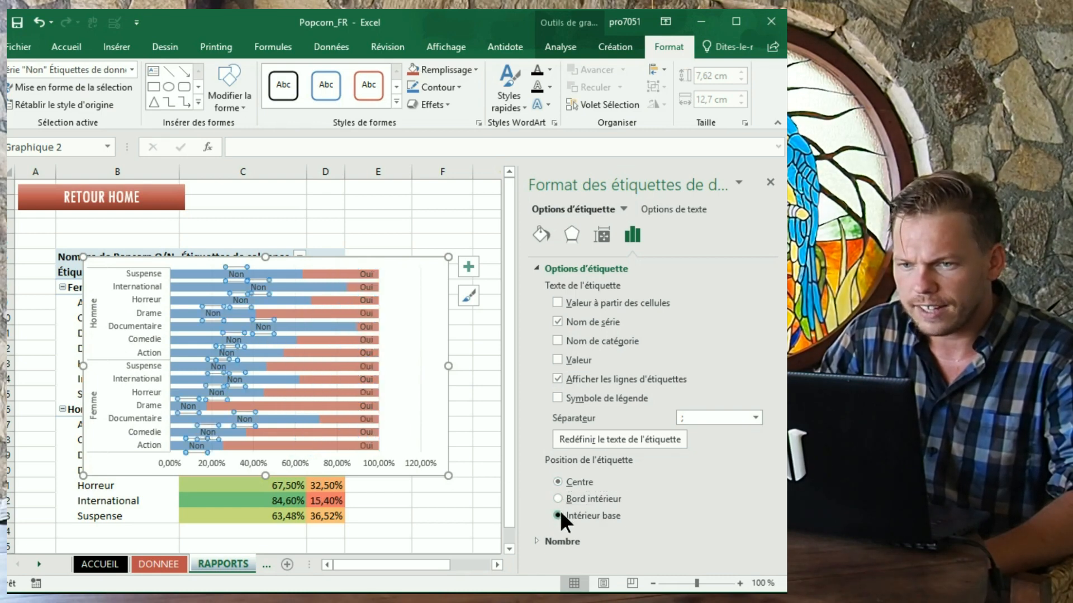
pyautogui.click(429, 385)
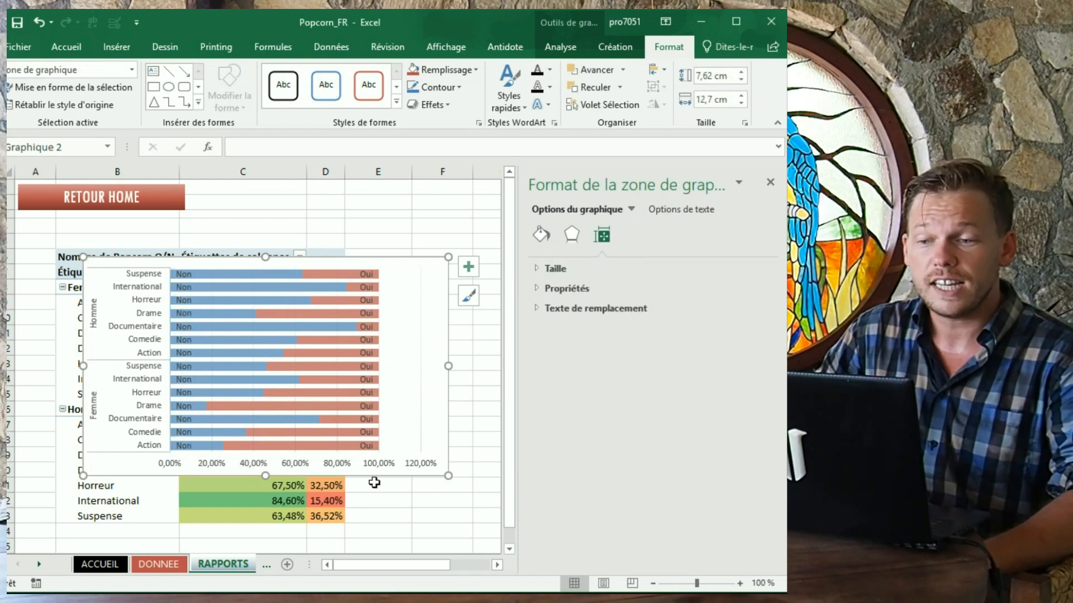
# - Resize the pivot chart to about 10,49 cm high and 11,91 cm wide
pyautogui.moveTo(274, 558); pyautogui.dragTo(274, 558)
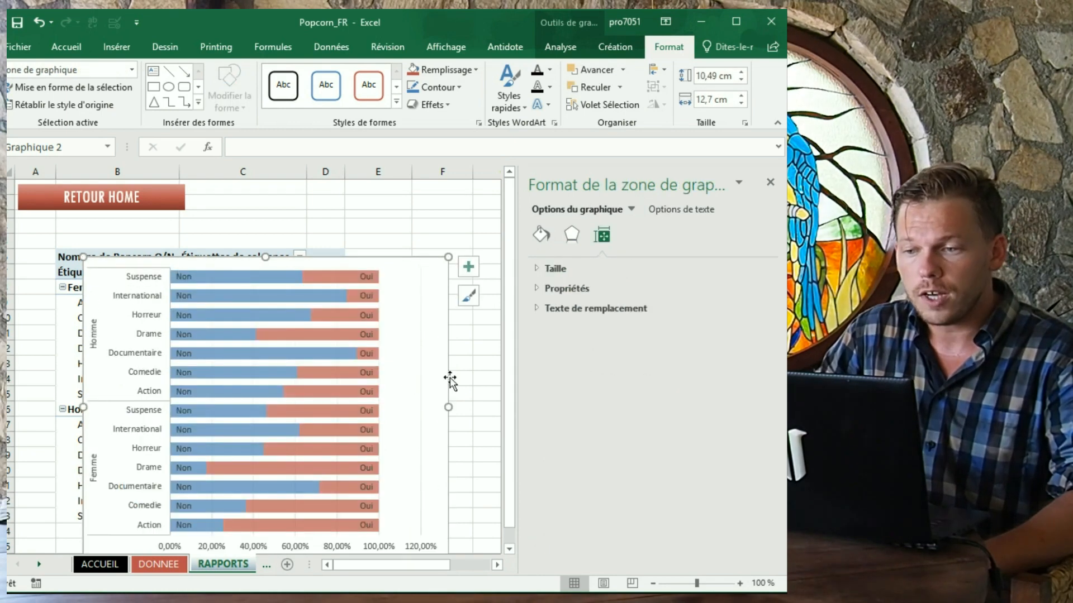
pyautogui.moveTo(448, 407); pyautogui.dragTo(425, 407)
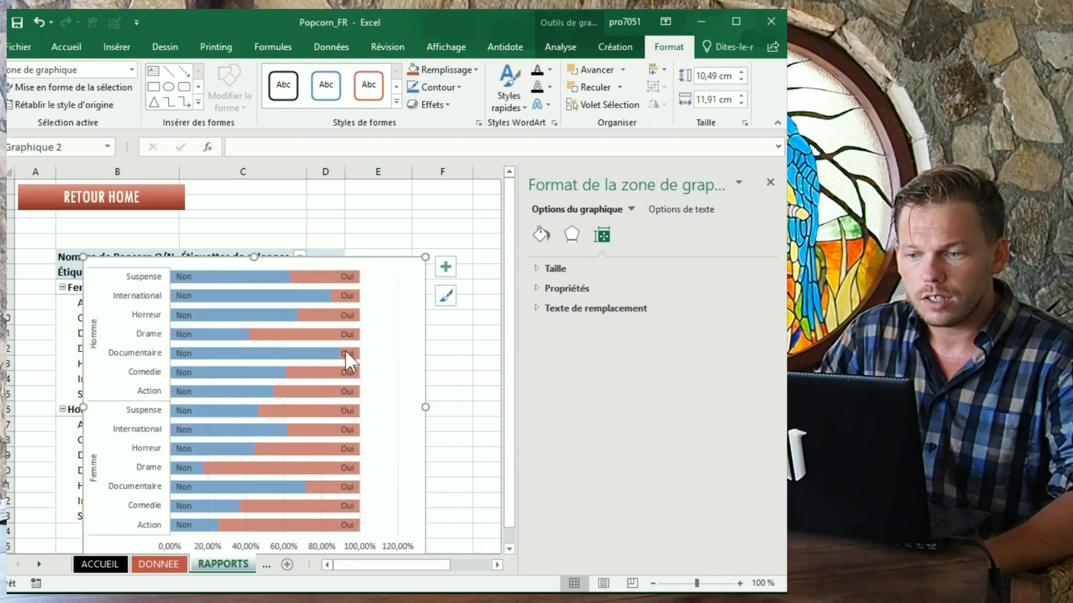
# - Examine the formatting options of the chart's horizontal value axis, including the Graduations types
pyautogui.click(391, 547)
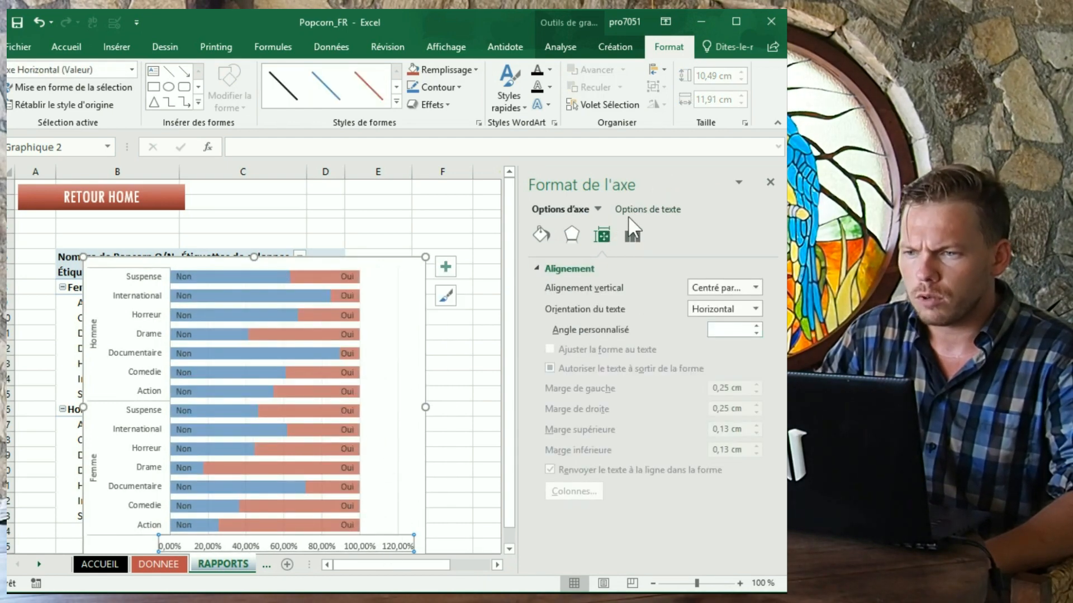
pyautogui.click(545, 235)
pyautogui.click(571, 234)
pyautogui.click(603, 234)
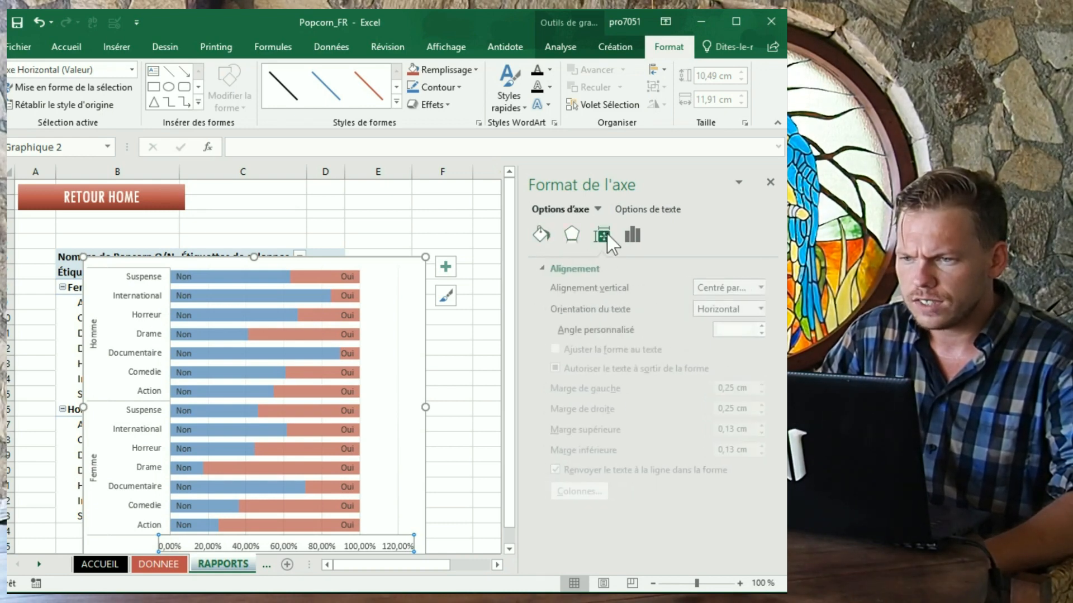
pyautogui.click(626, 235)
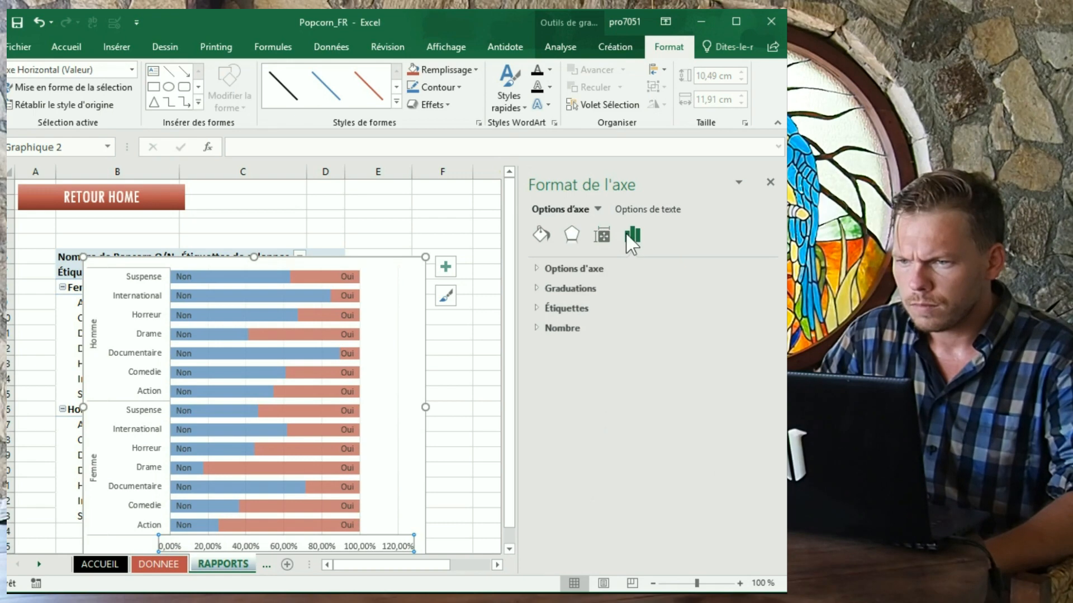
pyautogui.click(565, 288)
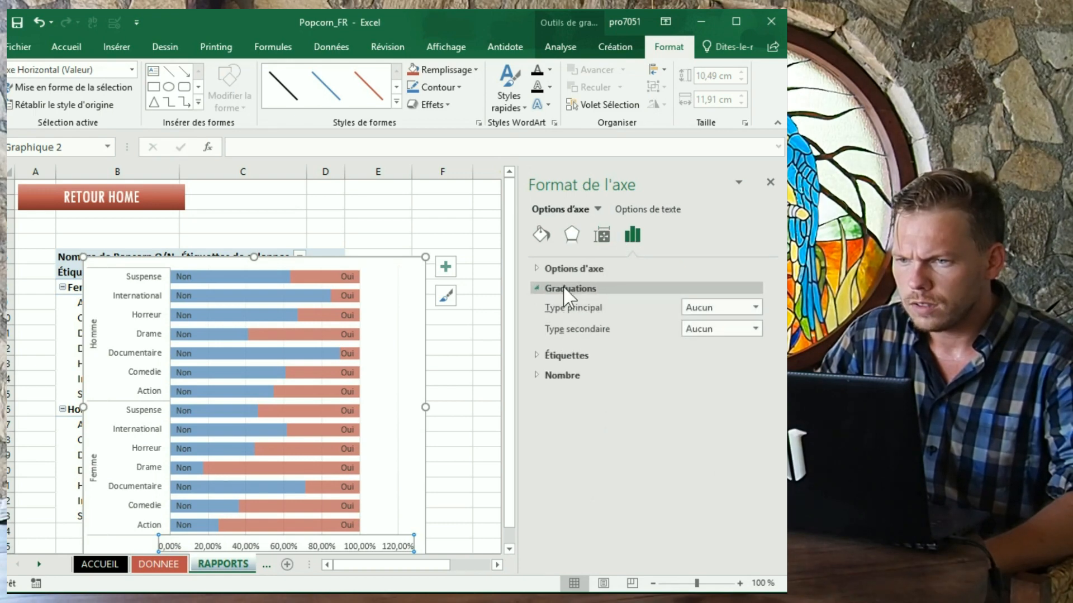
pyautogui.click(749, 307)
pyautogui.click(745, 317)
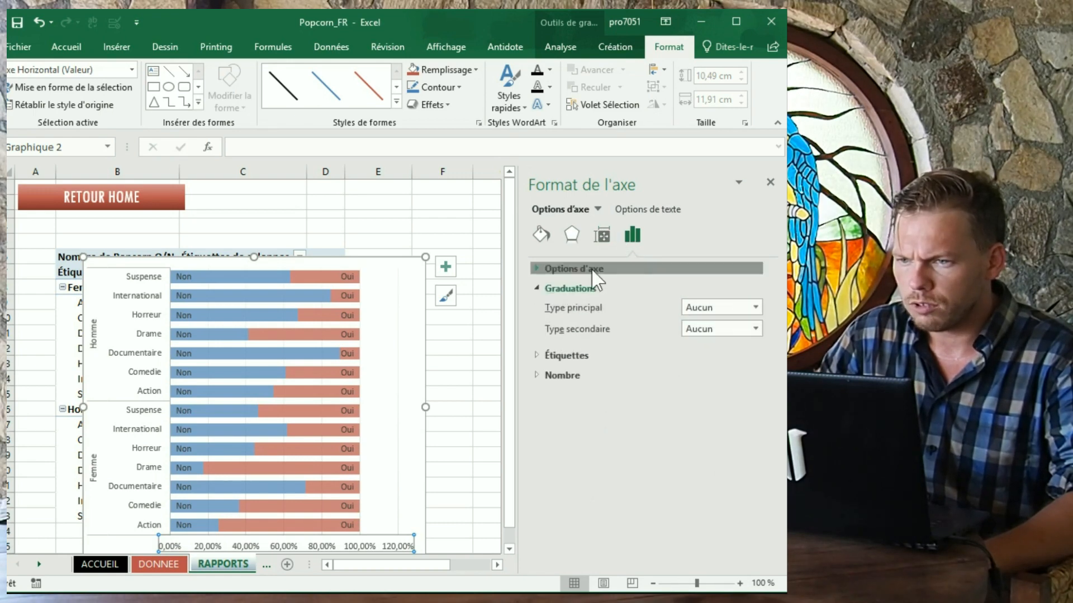
# - Try to set the maximum limit of the chart's horizontal axis to 1
pyautogui.click(591, 269)
pyautogui.doubleClick(645, 326)
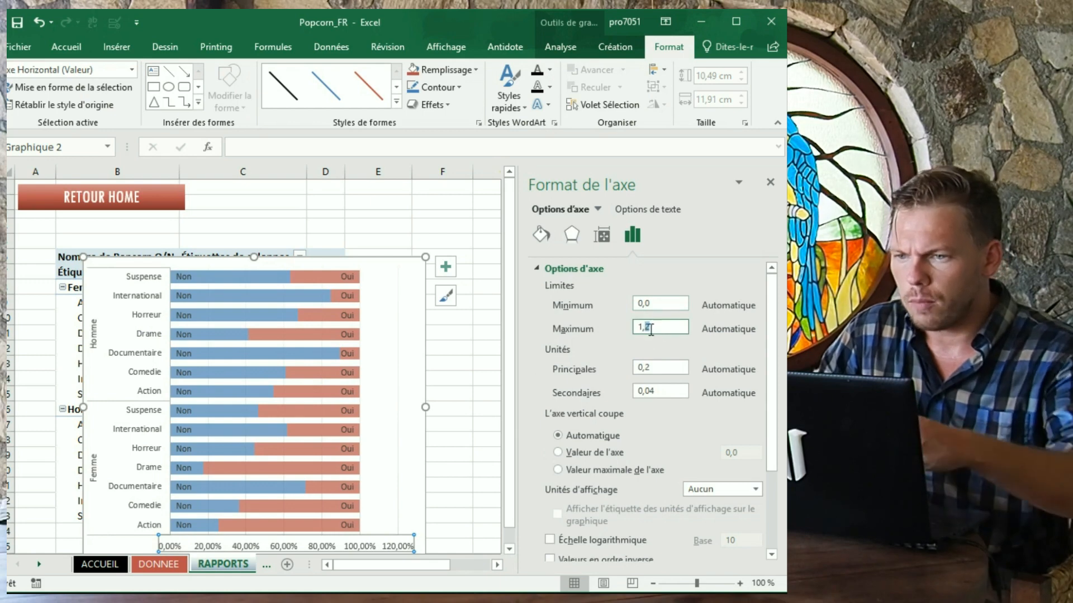
pyautogui.press('BackSpace')
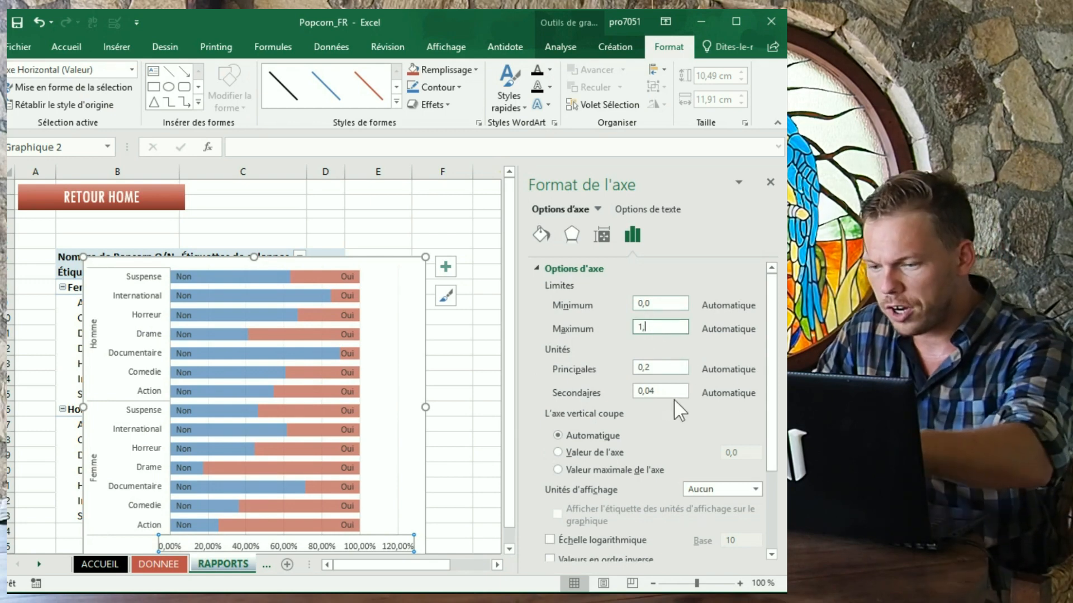
pyautogui.scroll(-3, 679, 395)
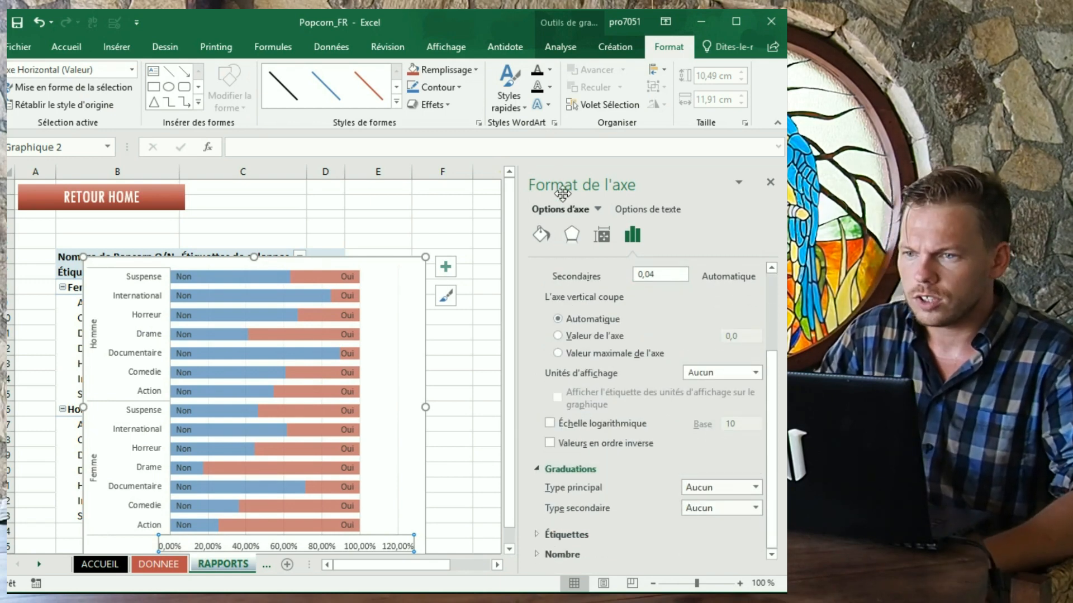
pyautogui.click(367, 216)
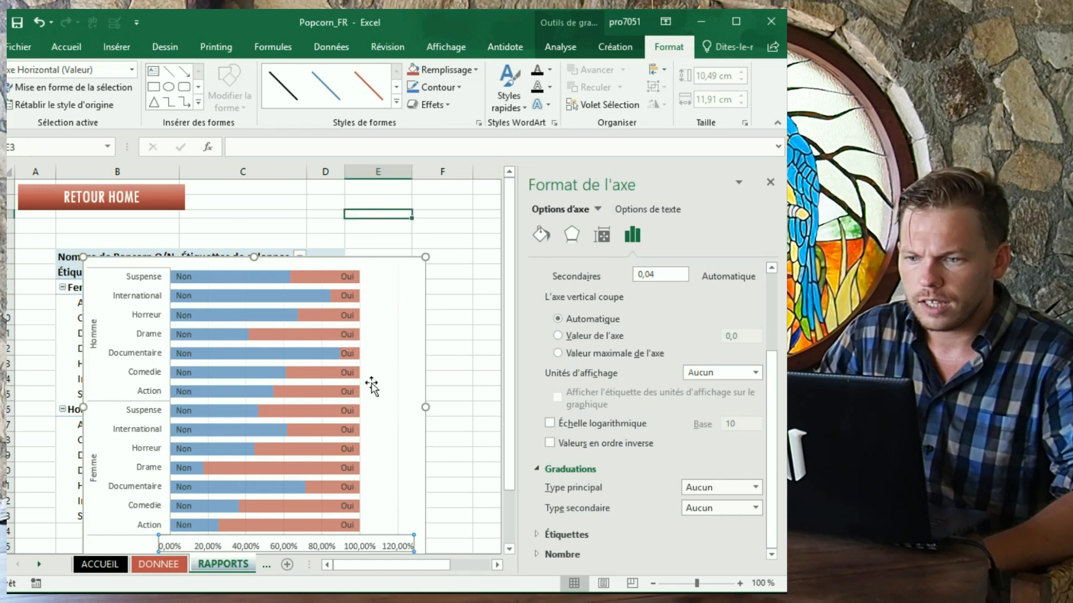
# - Move the pivot chart beside the pivot table so that it starts at column E, and close the formatting pane
pyautogui.click(383, 409)
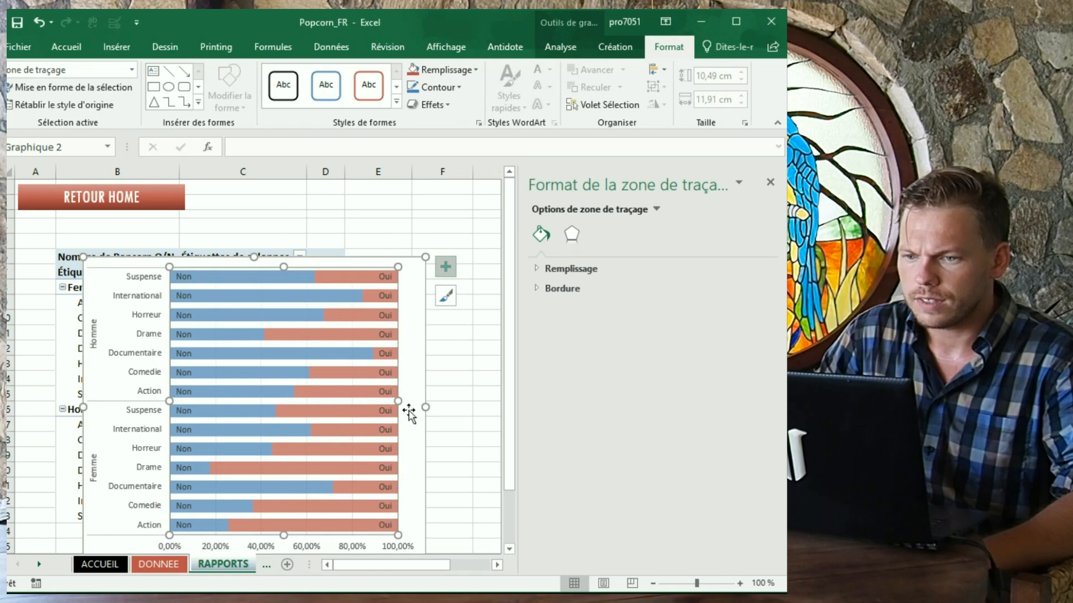
pyautogui.click(429, 229)
pyautogui.moveTo(418, 326); pyautogui.dragTo(486, 289)
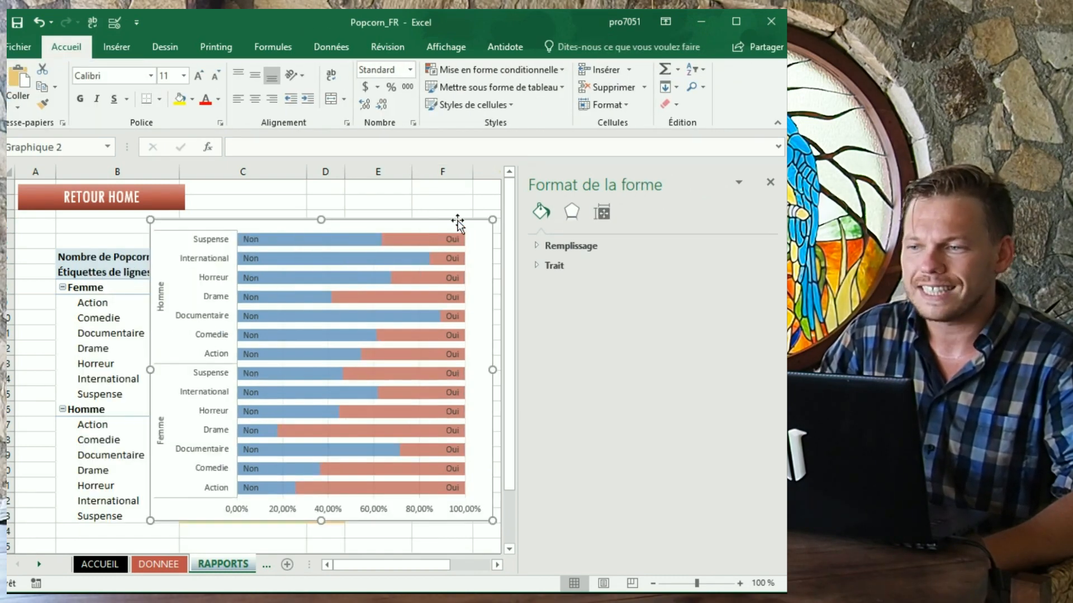
pyautogui.click(770, 183)
pyautogui.moveTo(347, 227); pyautogui.dragTo(548, 246)
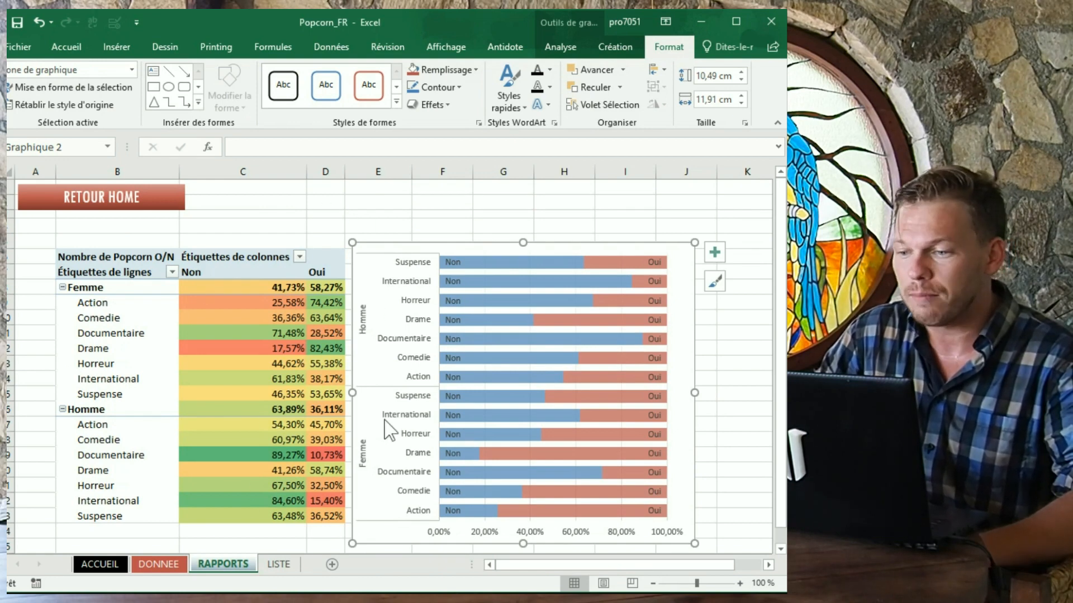
pyautogui.click(321, 204)
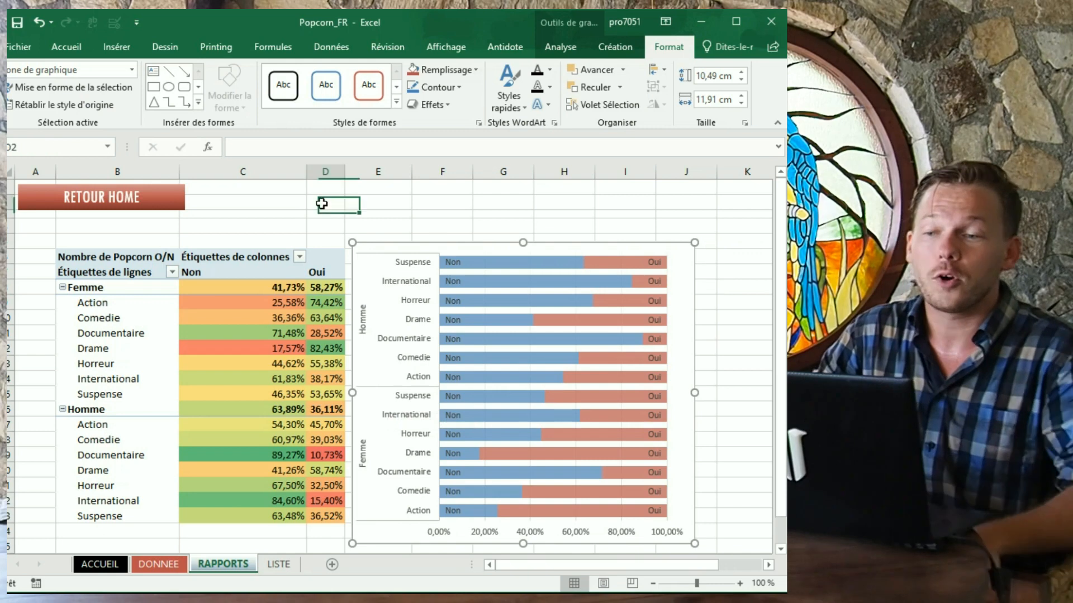
pyautogui.click(321, 203)
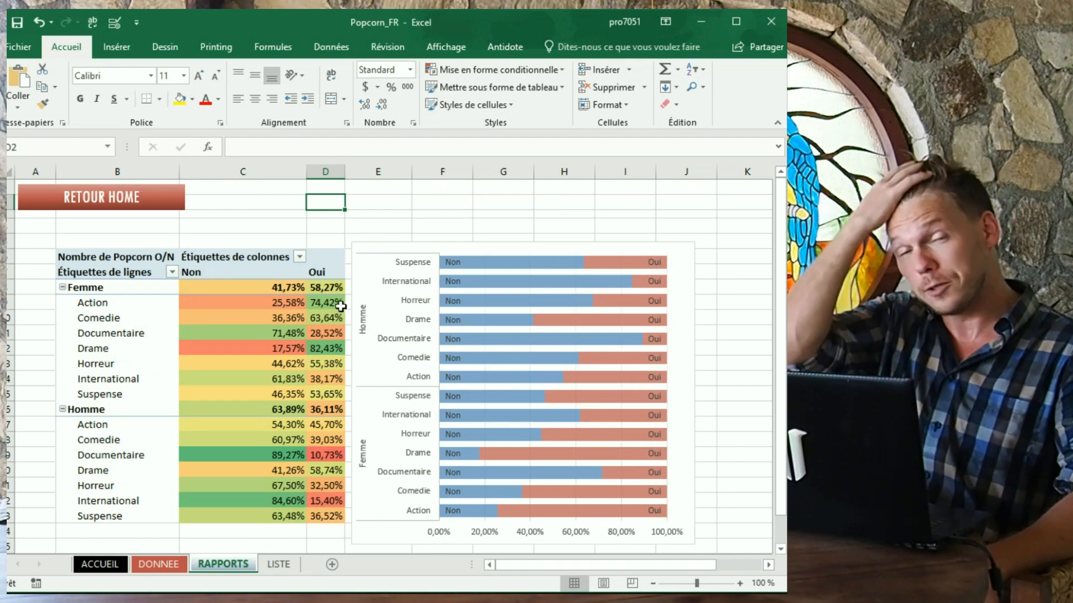
# - Insert slicers for Age and Statut relationnel on the pivot table
pyautogui.moveTo(340, 307)
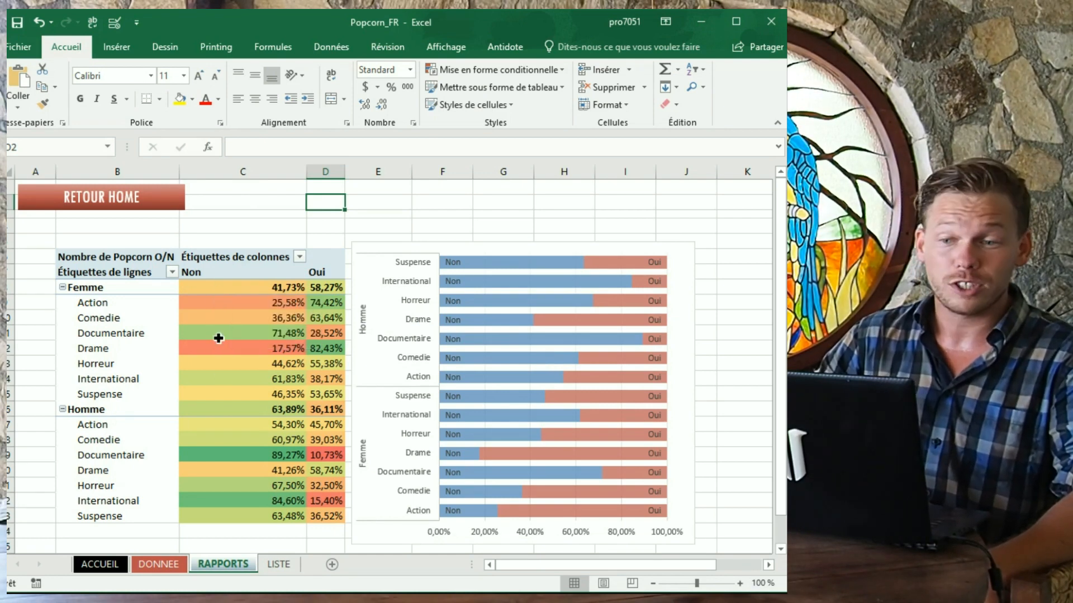
pyautogui.click(218, 338)
pyautogui.click(567, 49)
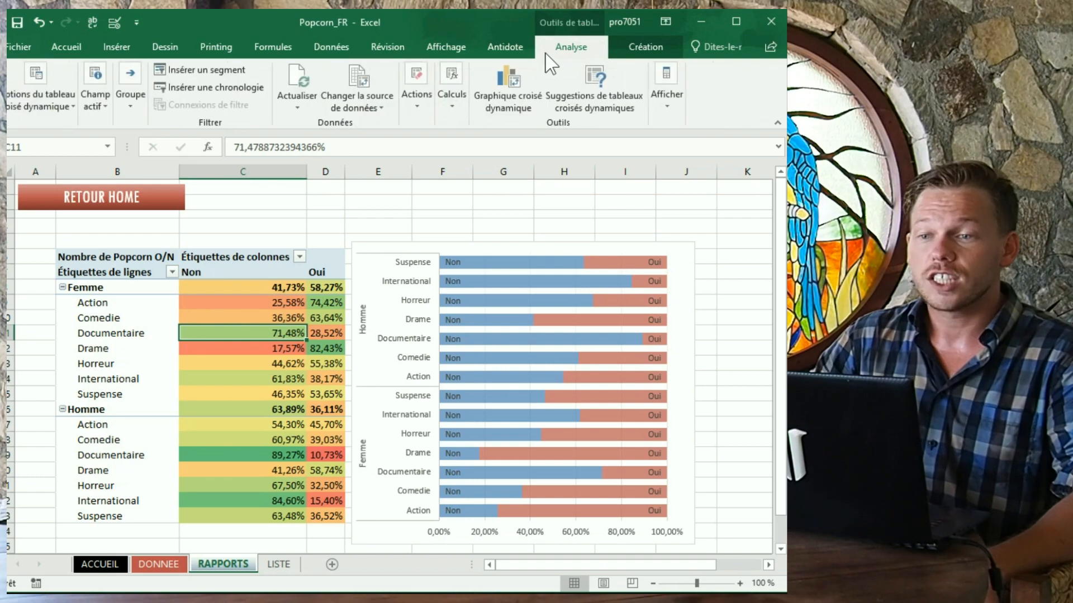
pyautogui.click(240, 71)
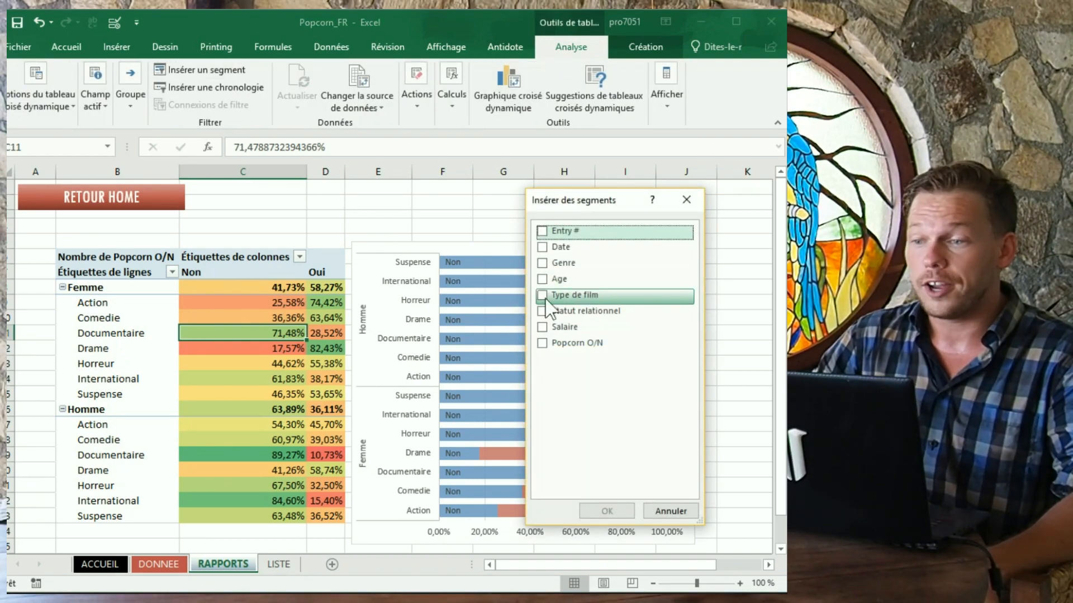
pyautogui.click(542, 311)
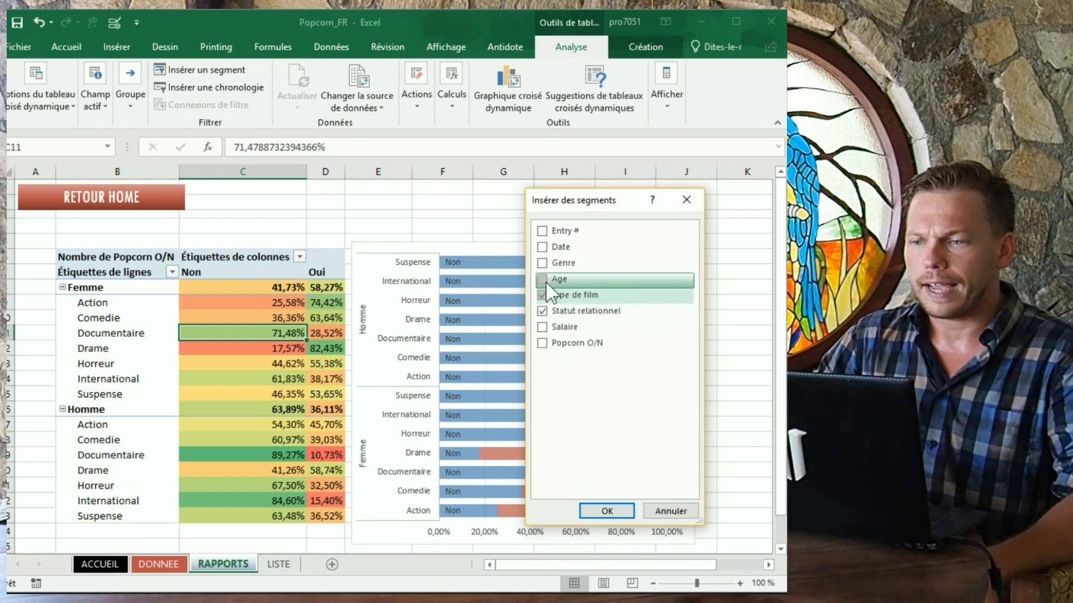
pyautogui.click(607, 511)
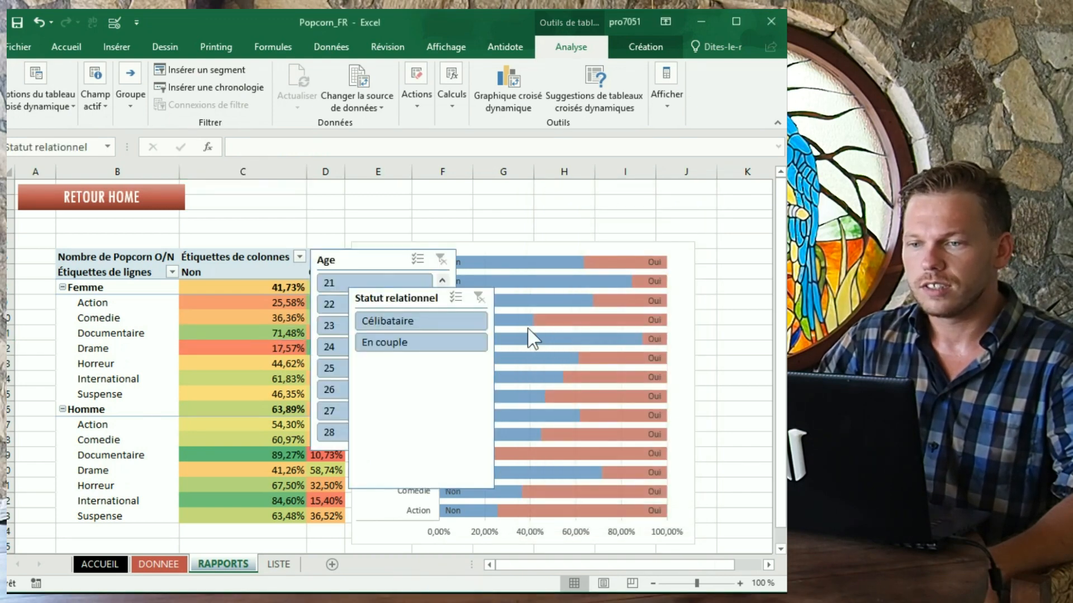
# - Narrow column C and stack the Statut relationnel slicer above the Age slicer beside the chart, shortening Statut relationnel to fit its two buttons
pyautogui.click(364, 260)
pyautogui.moveTo(364, 259); pyautogui.dragTo(584, 251)
pyautogui.moveTo(313, 174); pyautogui.dragTo(219, 172)
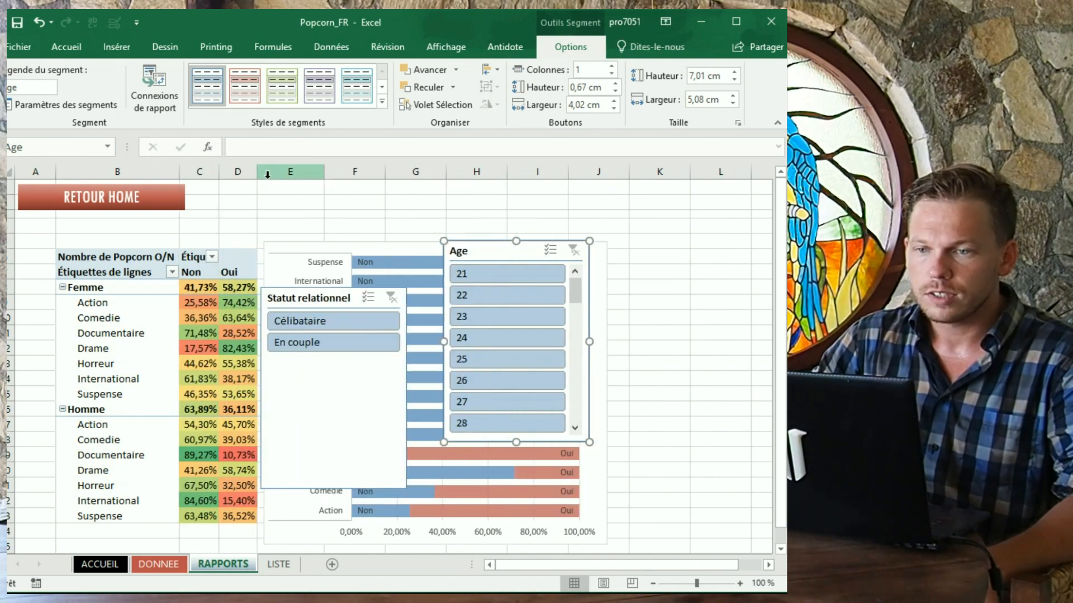
pyautogui.moveTo(336, 301); pyautogui.dragTo(689, 256)
pyautogui.moveTo(500, 256); pyautogui.dragTo(673, 337)
pyautogui.click(686, 431)
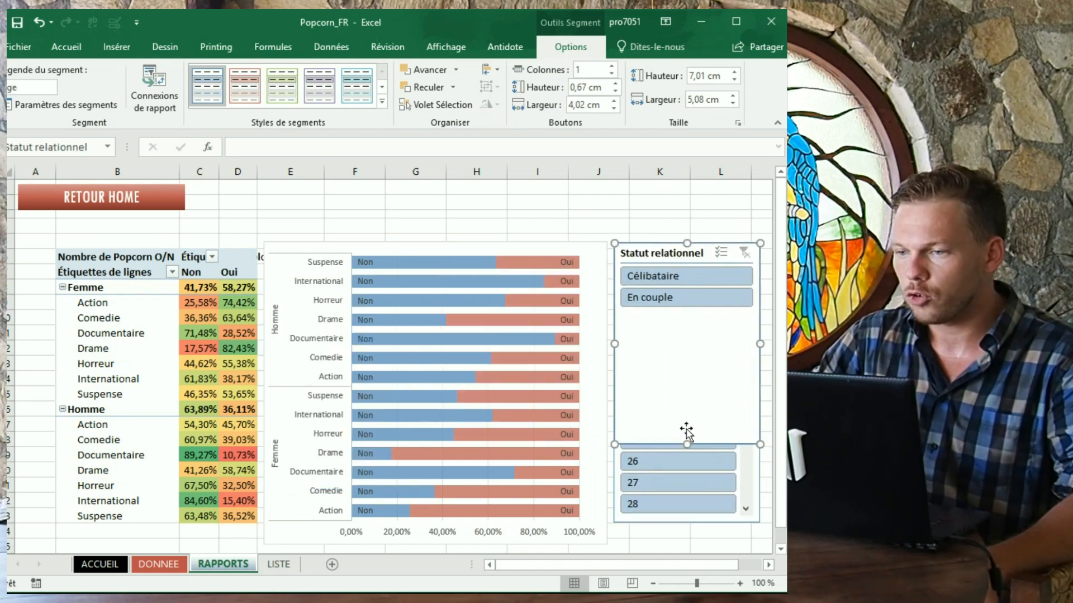
pyautogui.moveTo(686, 441); pyautogui.dragTo(677, 351)
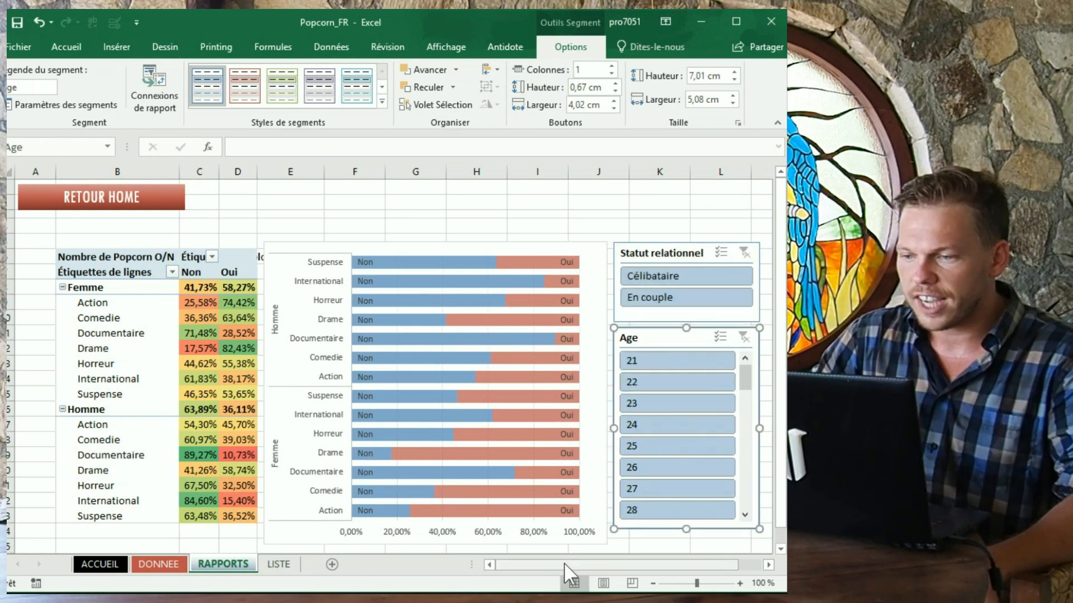
# - Set the Age slicer's layout to 3 columns and close its formatting pane
pyautogui.click(769, 565)
pyautogui.click(769, 565)
pyautogui.click(769, 564)
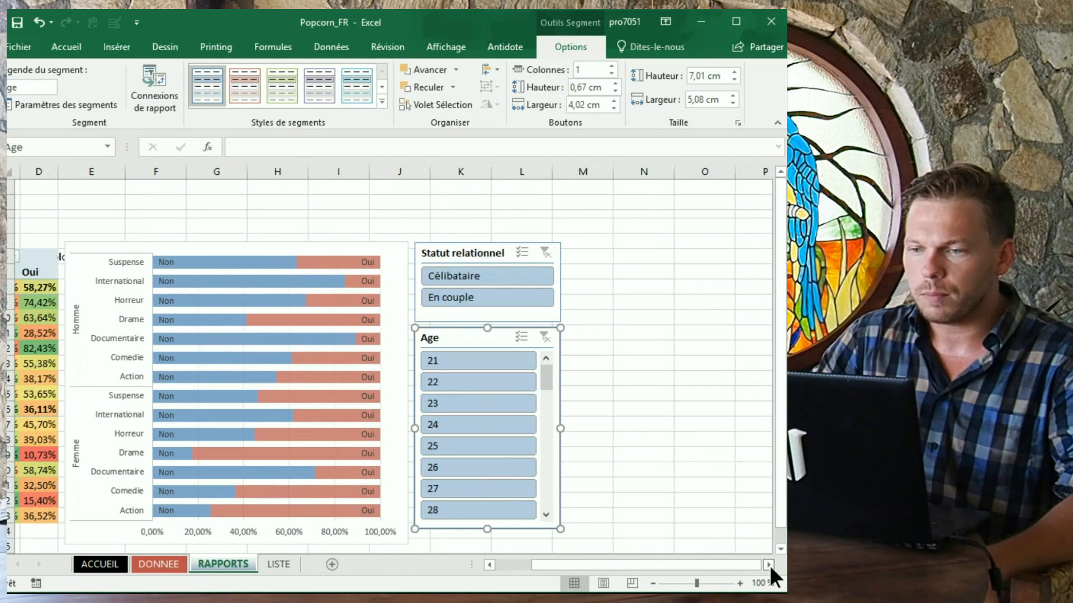
pyautogui.click(769, 565)
pyautogui.rightClick(445, 344)
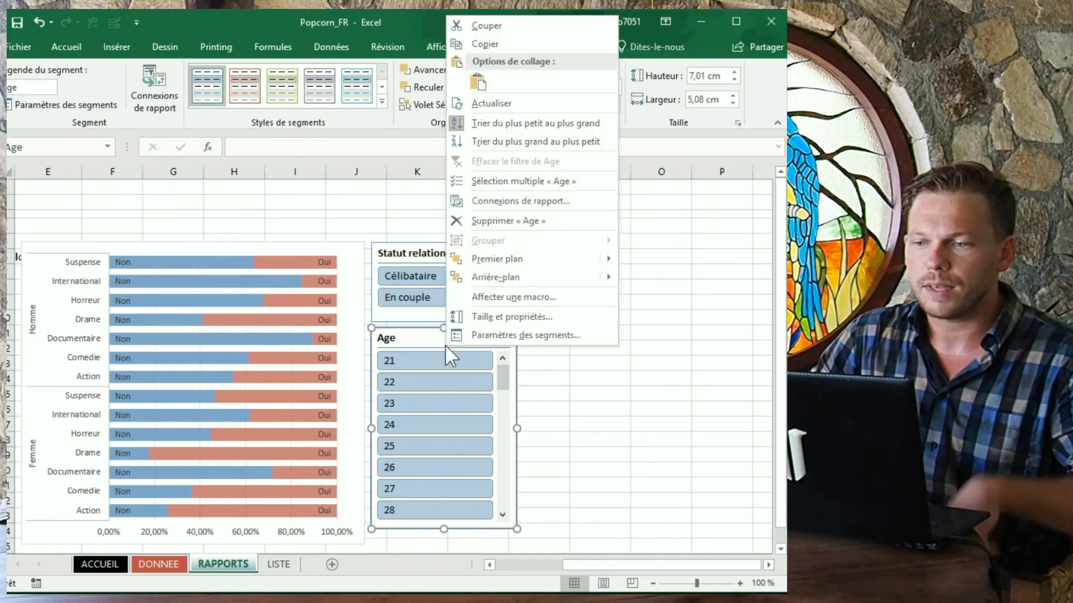
pyautogui.click(481, 317)
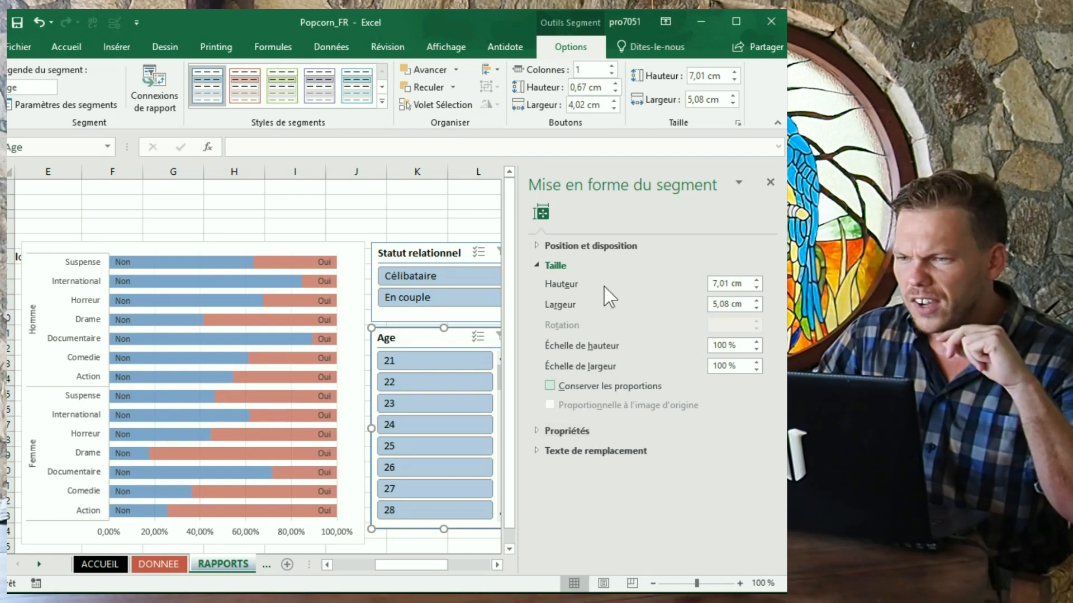
pyautogui.click(594, 246)
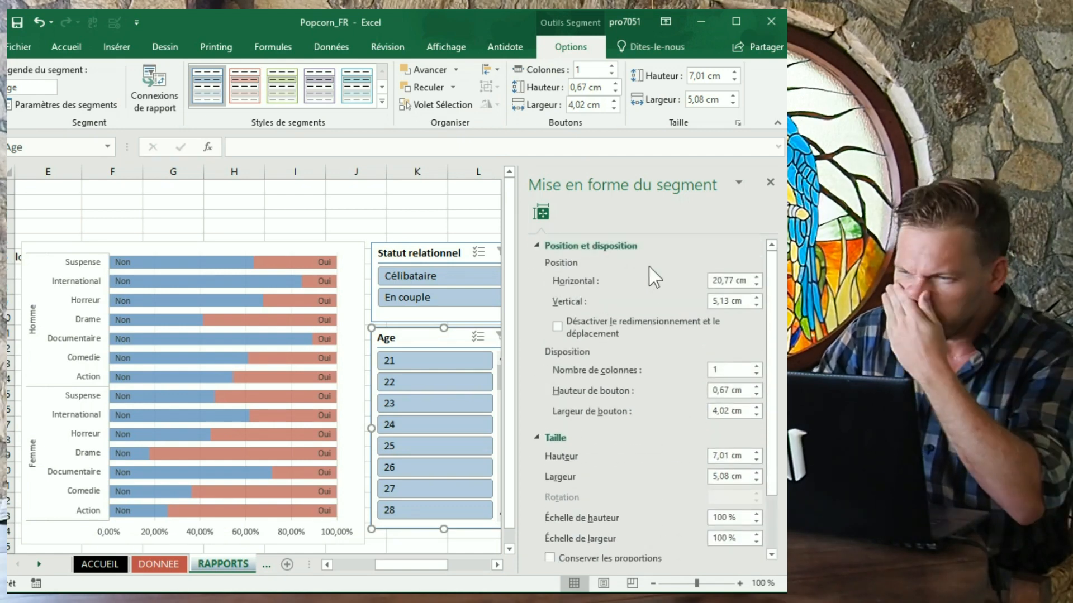
pyautogui.click(757, 367)
pyautogui.click(757, 367)
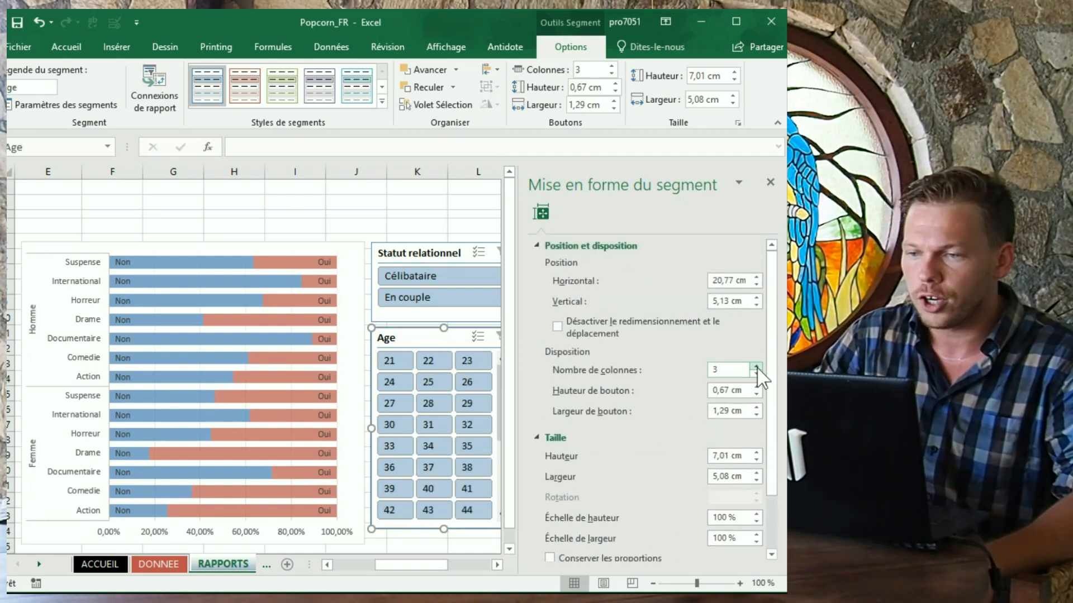
pyautogui.click(369, 204)
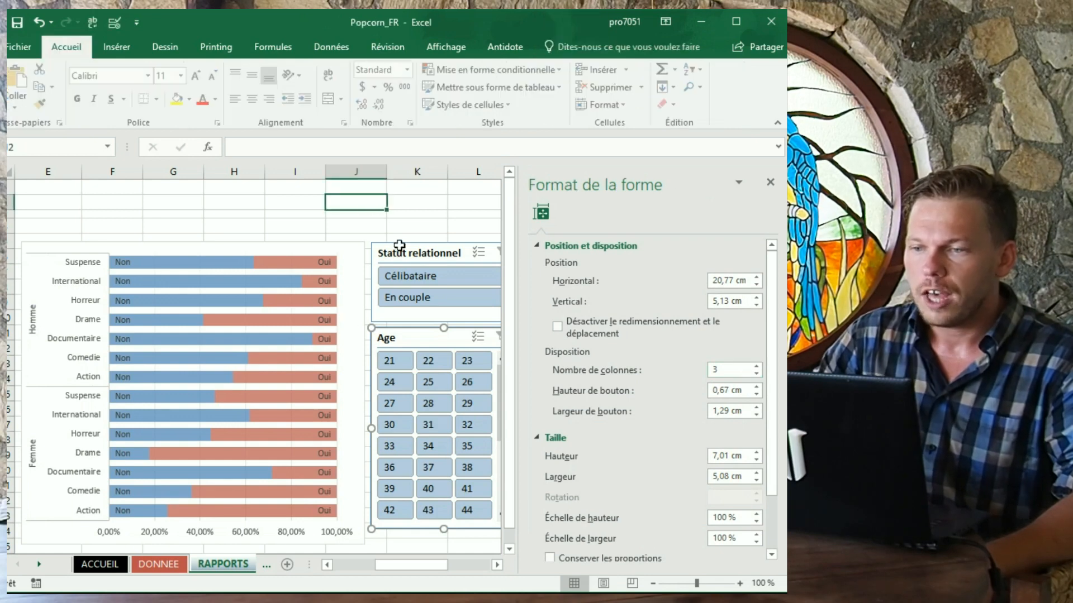
pyautogui.click(770, 182)
pyautogui.moveTo(507, 408); pyautogui.dragTo(514, 379)
pyautogui.moveTo(634, 565); pyautogui.dragTo(550, 560)
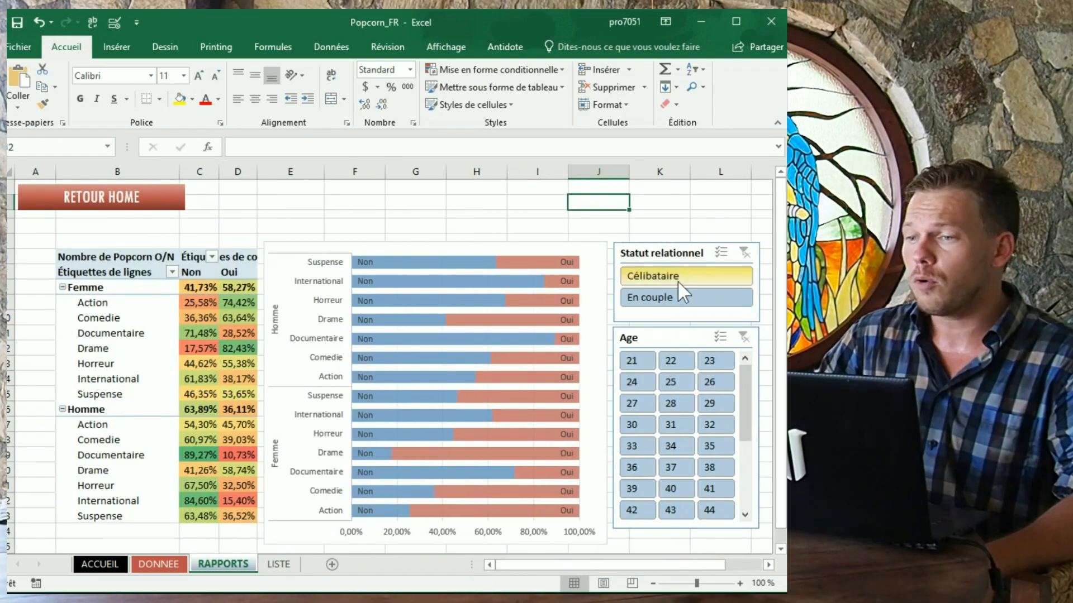
# - Try the Statut relationnel slicer by filtering the report to Célibataire and then to En couple
pyautogui.click(676, 280)
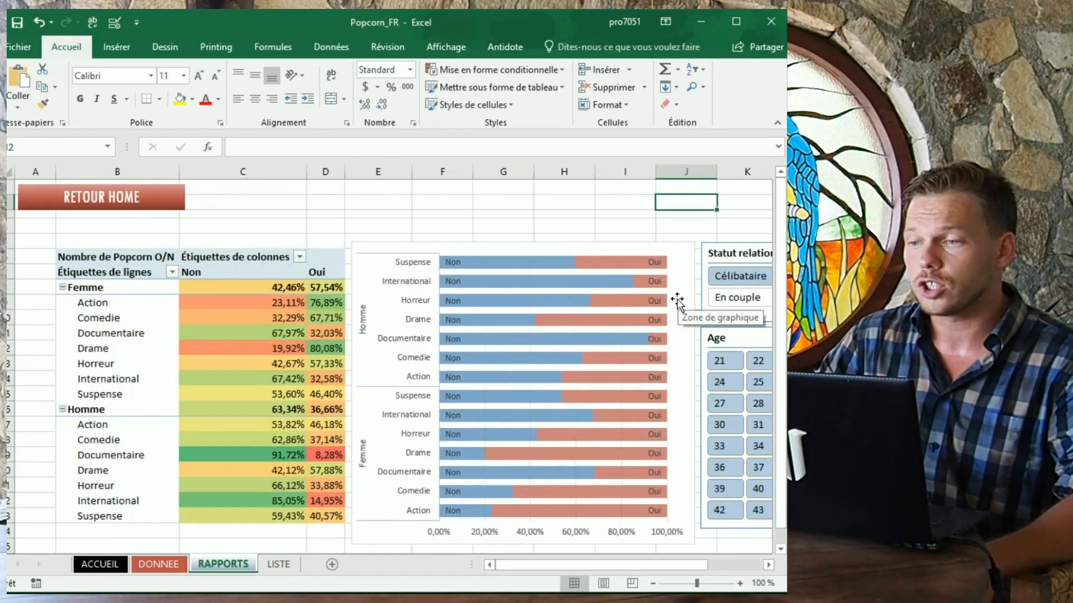
pyautogui.click(733, 301)
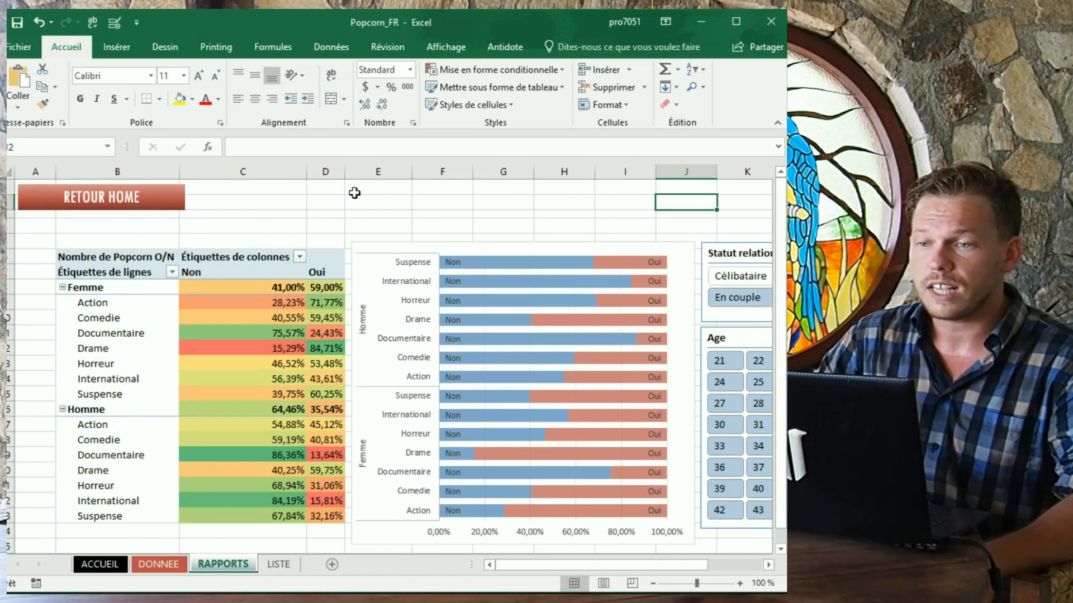
# - Blank out the Étiquettes de colonnes header in the pivot table and autofit column C to its contents
pyautogui.moveTo(304, 170); pyautogui.dragTo(215, 171)
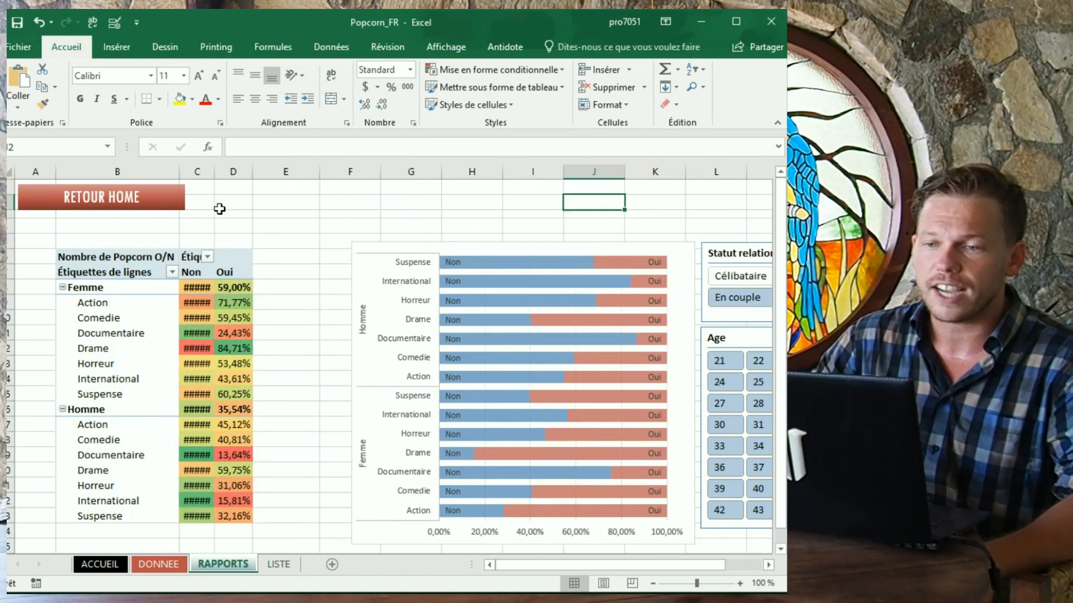
pyautogui.click(194, 257)
pyautogui.press('BackSpace')
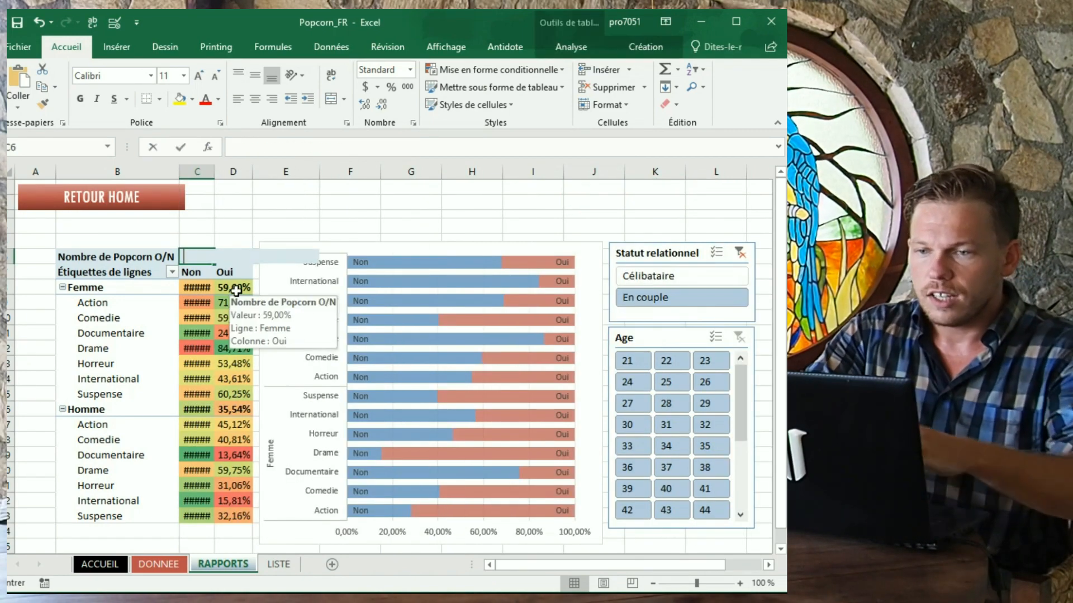
pyautogui.press('Return')
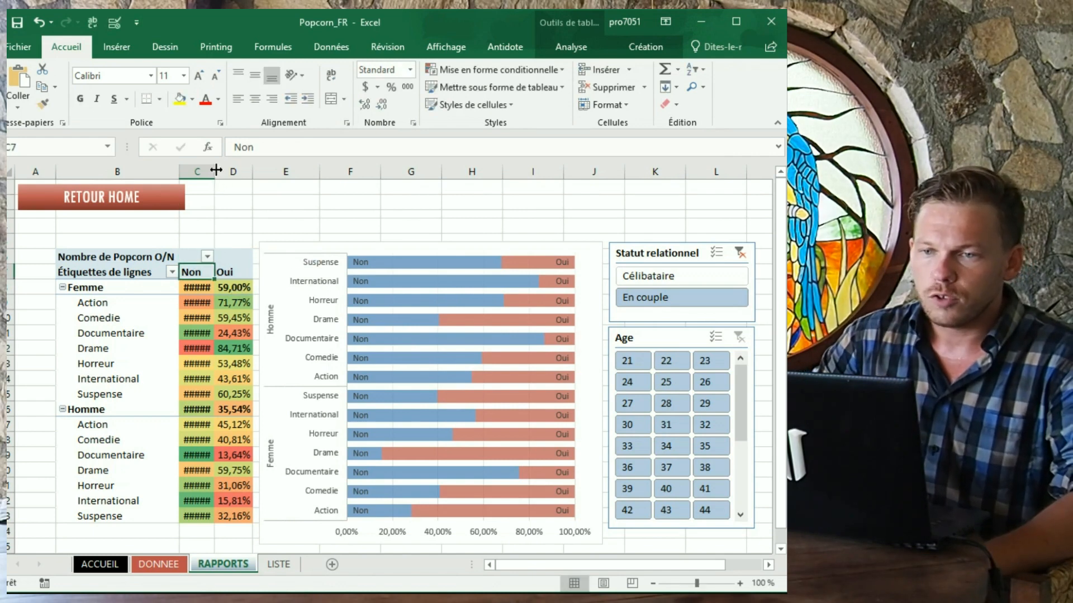
pyautogui.doubleClick(215, 171)
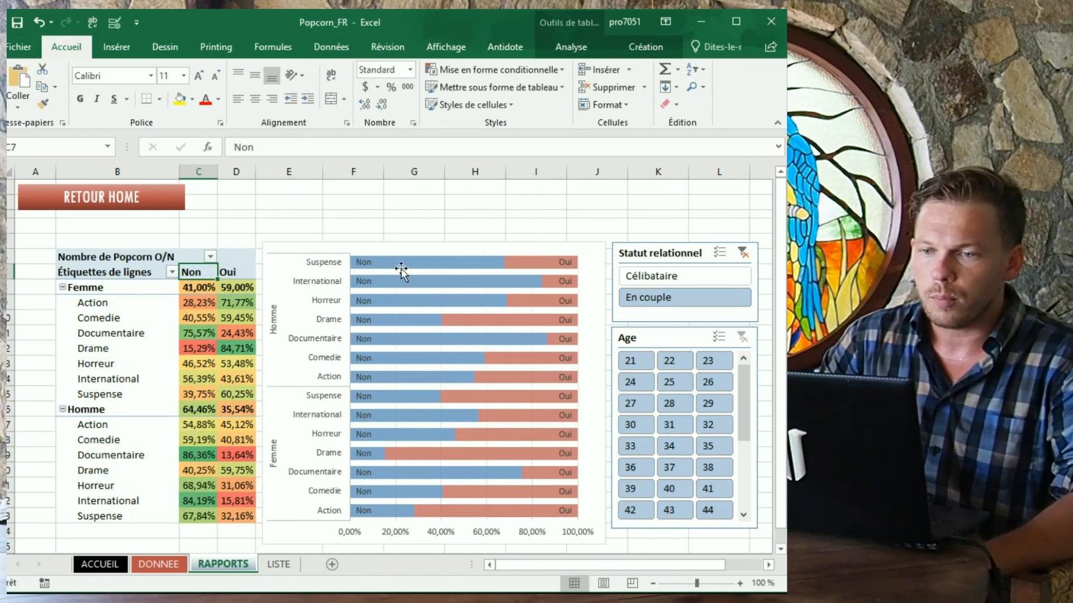
# - Clear the Statut relationnel filter and blank out the Étiquettes de lignes and Nombre de Popcorn O/N headers
pyautogui.click(665, 296)
pyautogui.click(743, 252)
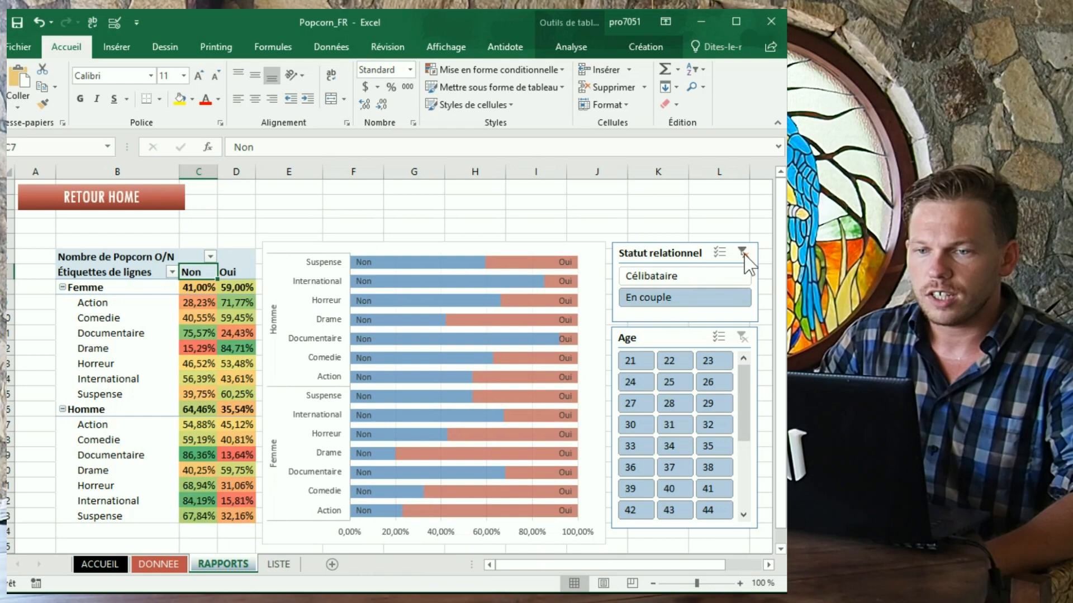
pyautogui.click(118, 273)
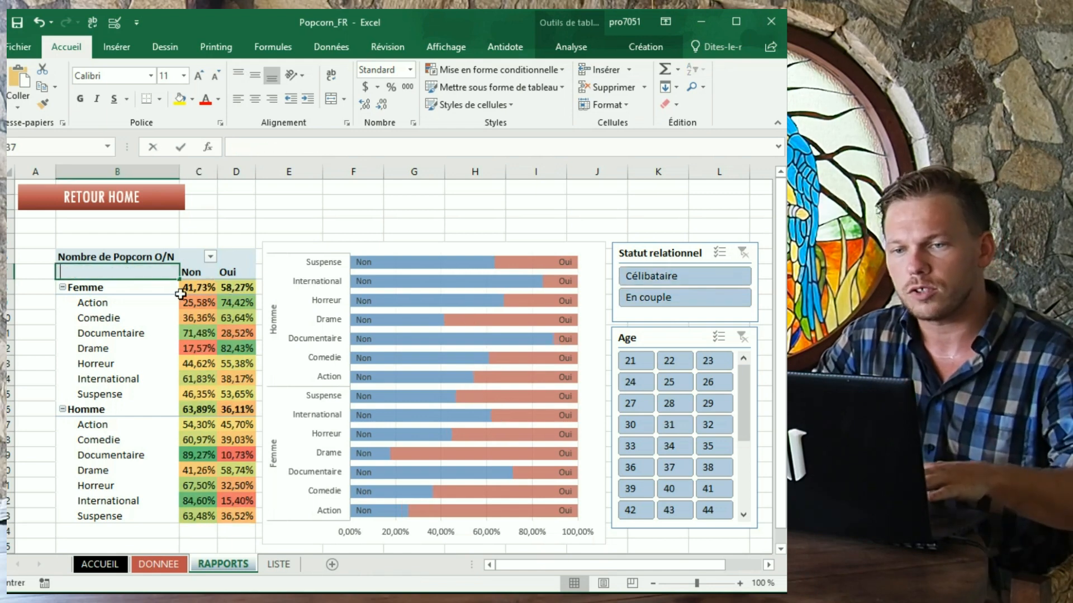
pyautogui.click(149, 257)
pyautogui.click(140, 303)
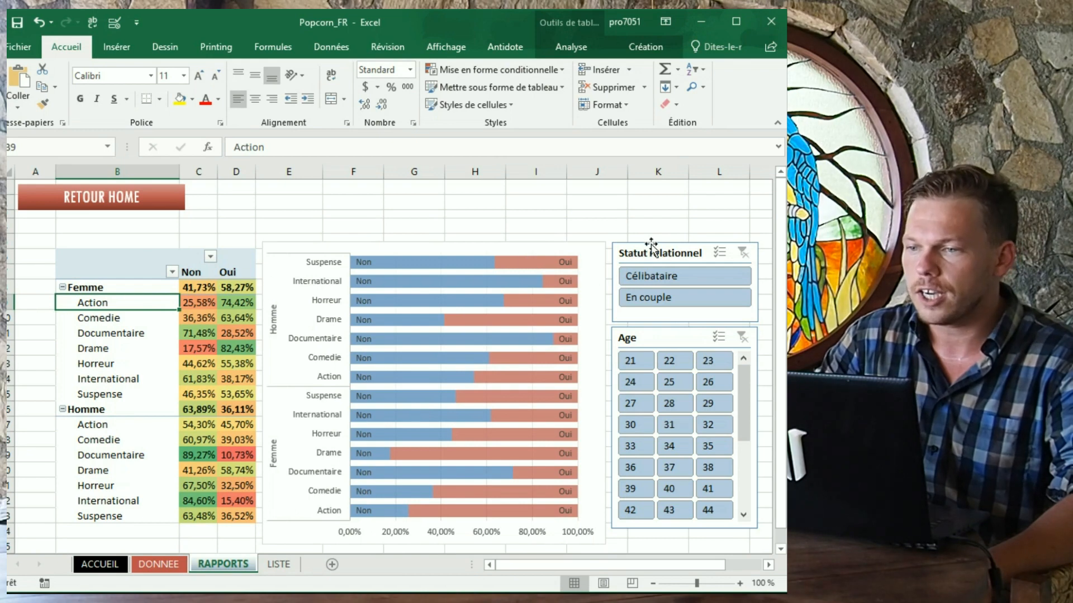
# - Test the slicers with Célibataire, En couple and ages 21 to 26, clearing each slicer's filter
pyautogui.click(623, 278)
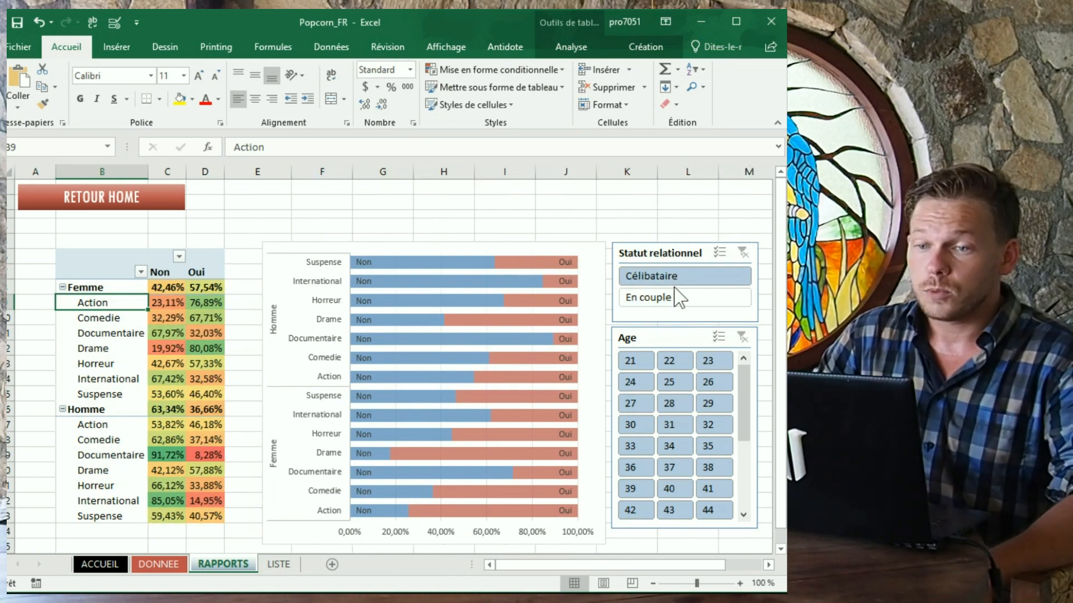
pyautogui.click(676, 299)
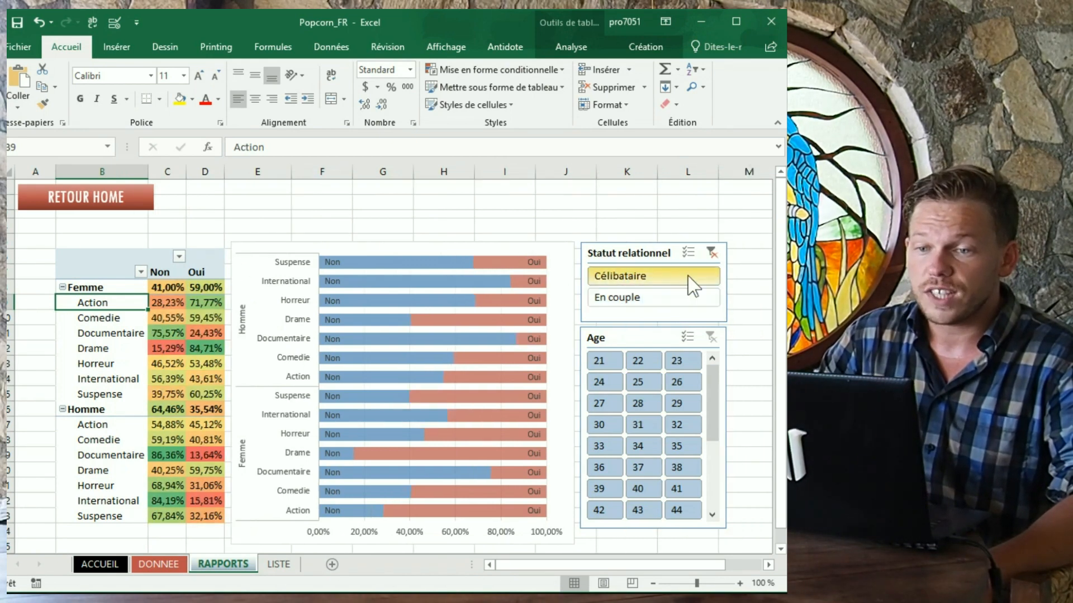
pyautogui.click(691, 283)
pyautogui.click(714, 254)
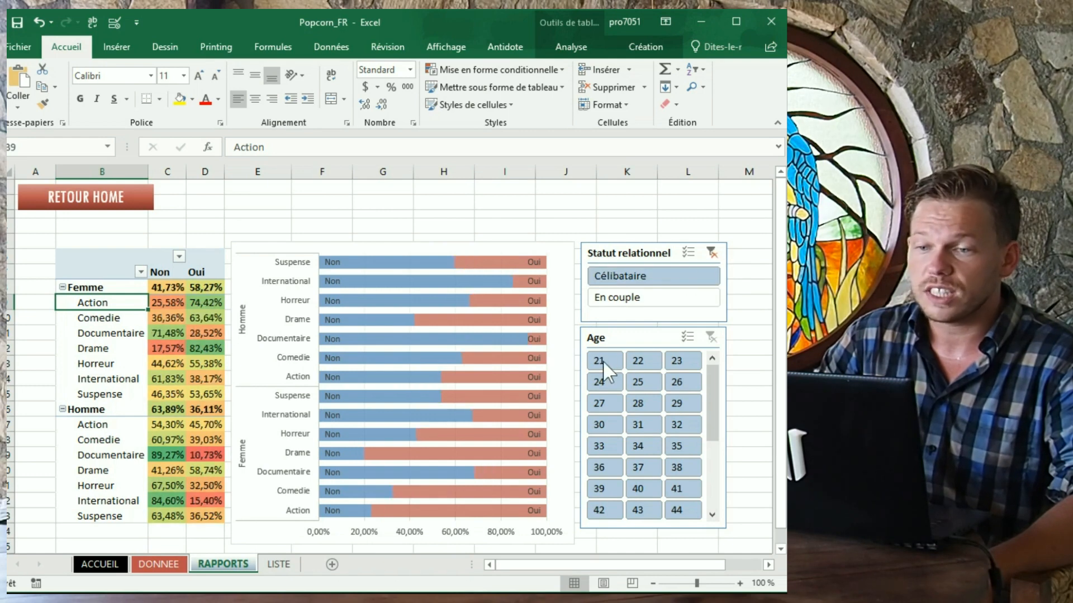
pyautogui.moveTo(609, 360); pyautogui.dragTo(680, 380)
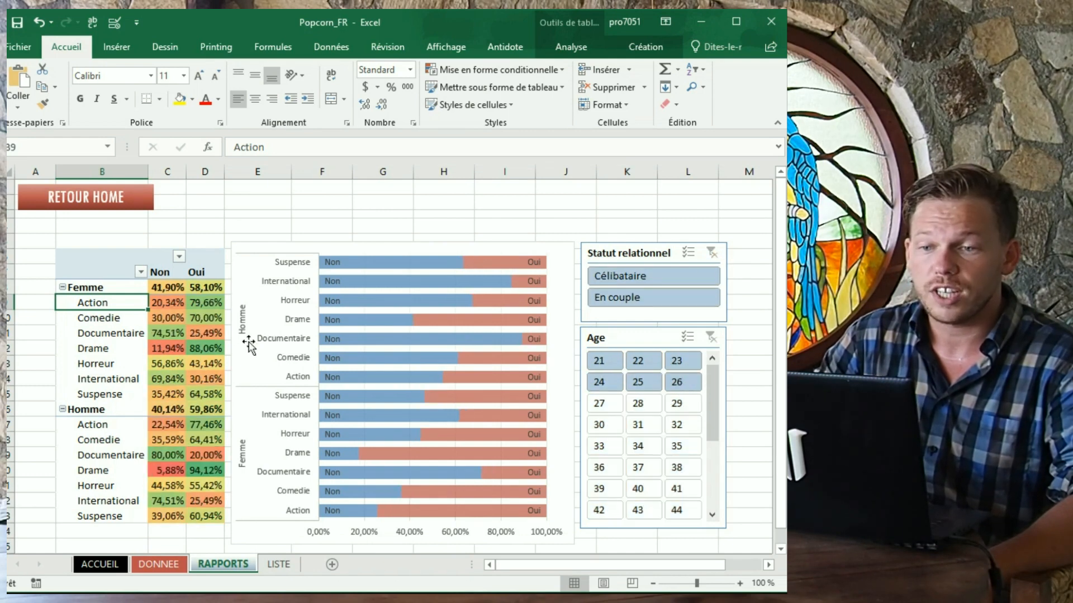
pyautogui.click(711, 338)
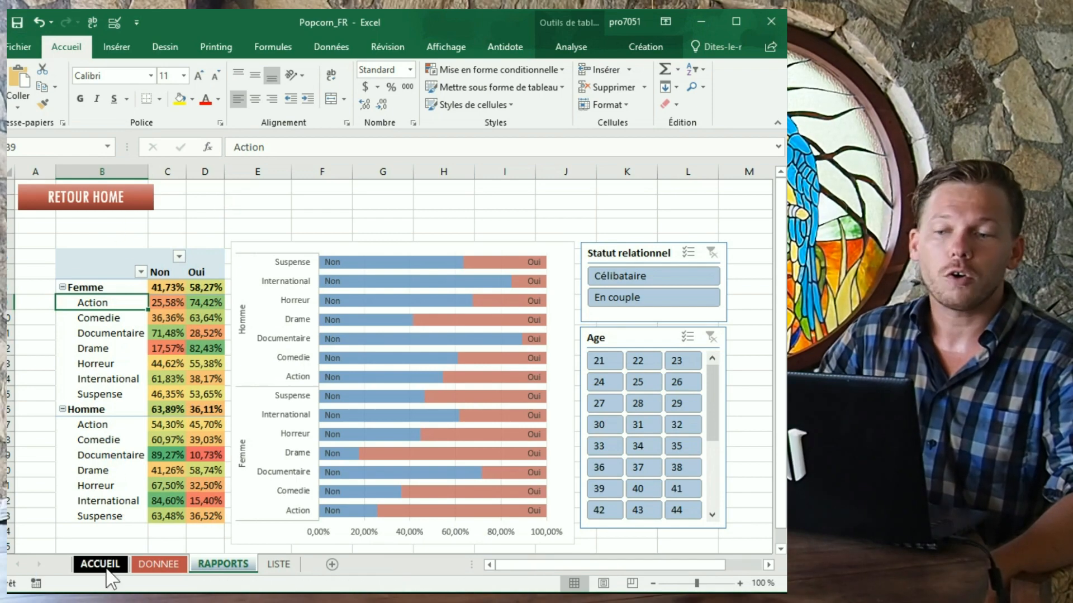
# - Go to the ACCUEIL sheet
pyautogui.click(109, 566)
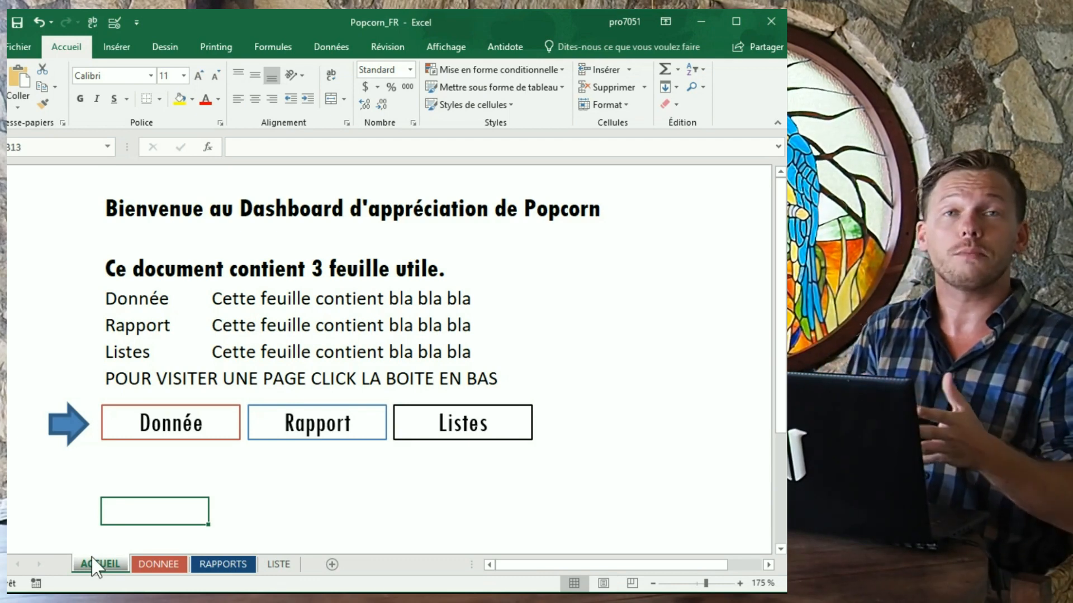
# - On the DONNEE sheet, delete every table row below the first record and select the remaining record's row
pyautogui.click(158, 564)
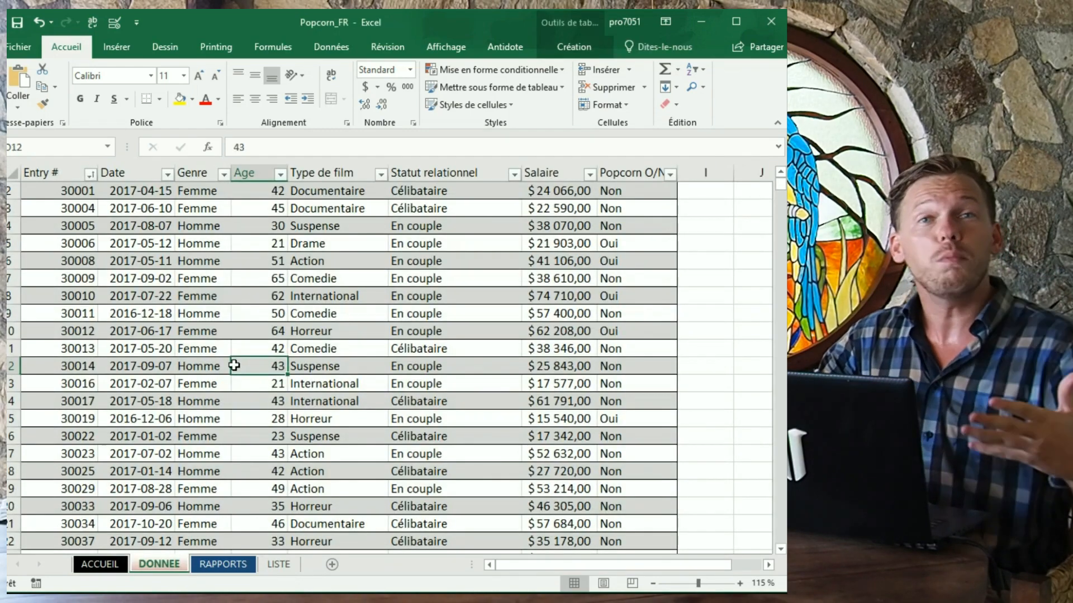
pyautogui.scroll(2, 234, 366)
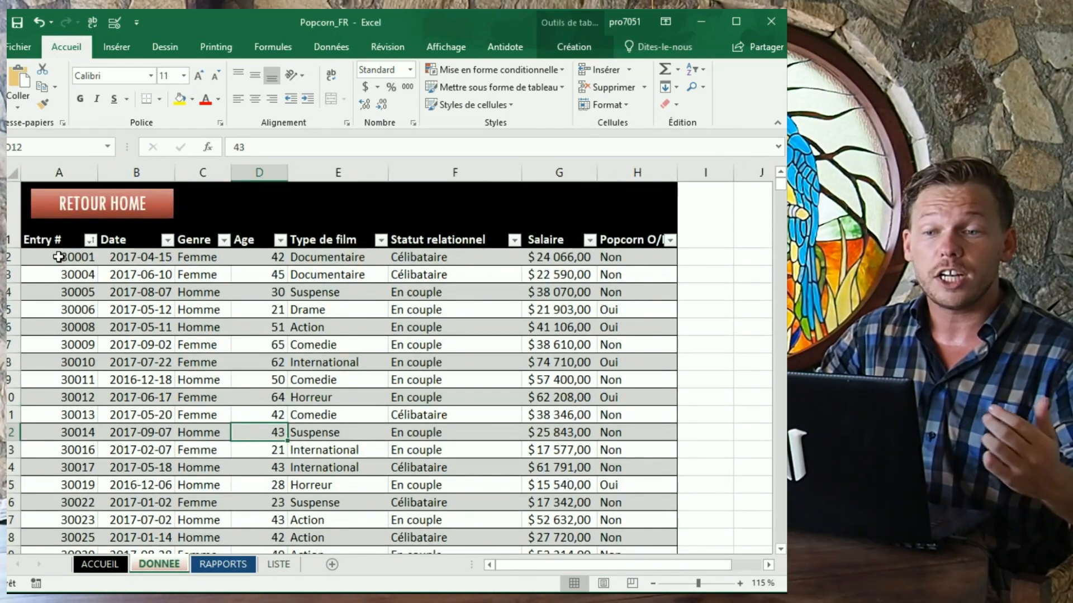
pyautogui.moveTo(59, 274); pyautogui.dragTo(467, 302)
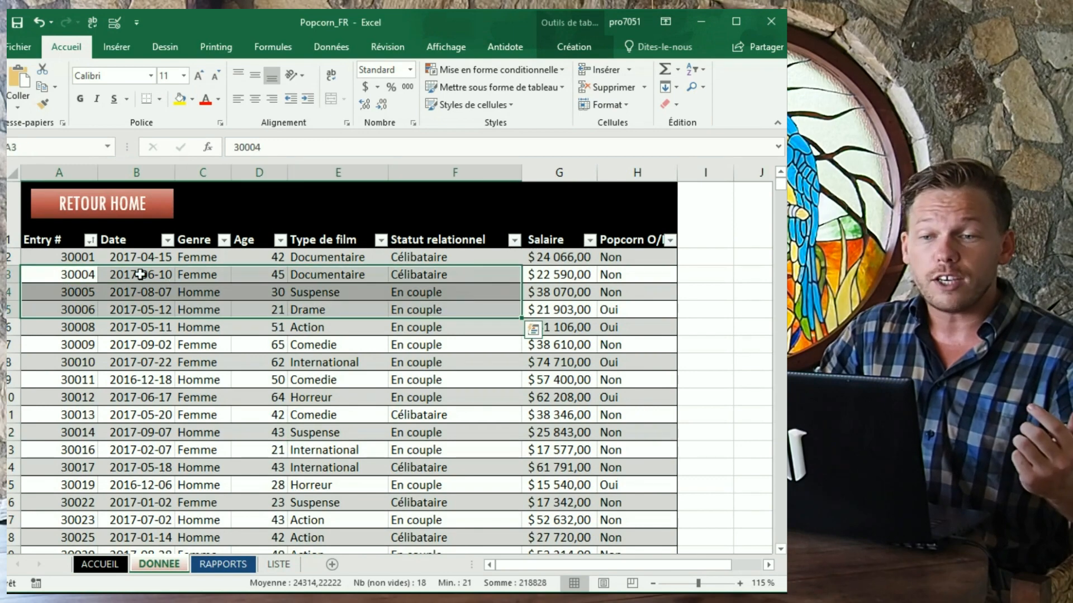
pyautogui.moveTo(47, 276); pyautogui.dragTo(654, 276)
pyautogui.hotkey('ctrl', 'shift', 'Down')
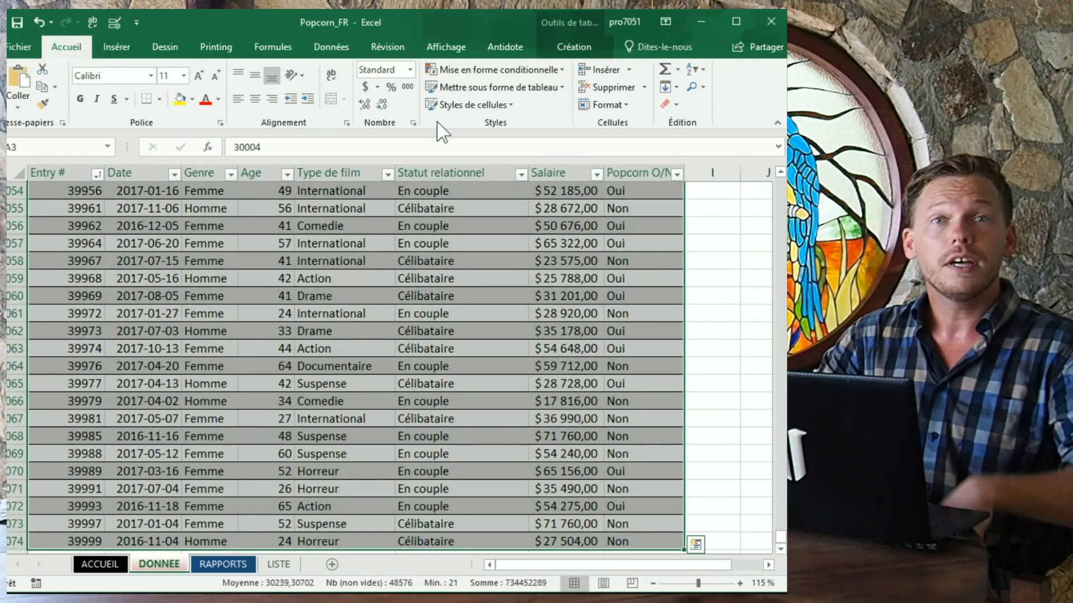
pyautogui.rightClick(328, 272)
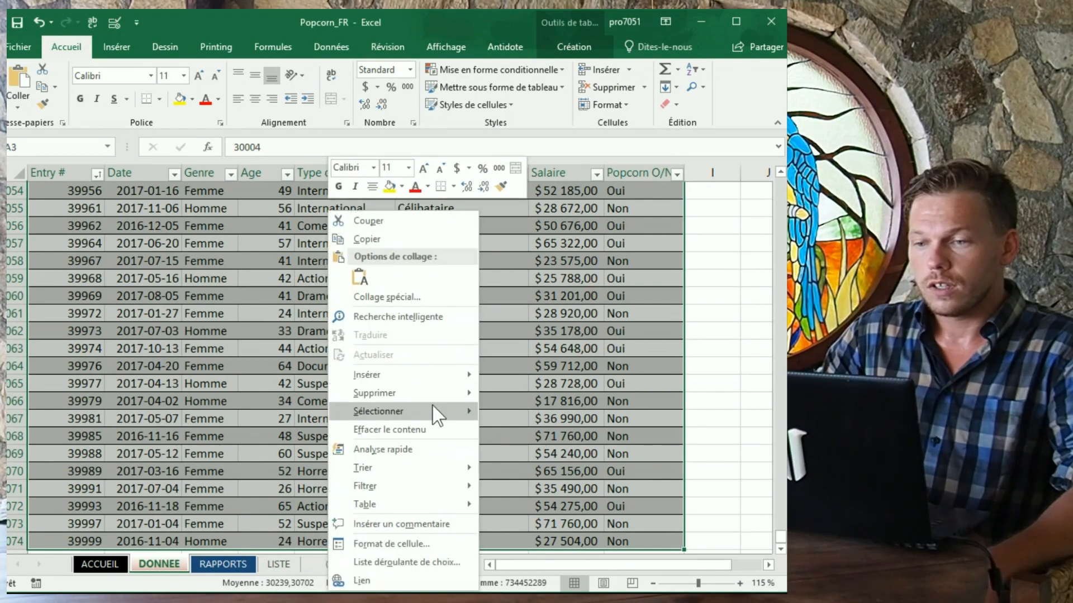
pyautogui.moveTo(445, 398)
pyautogui.click(519, 409)
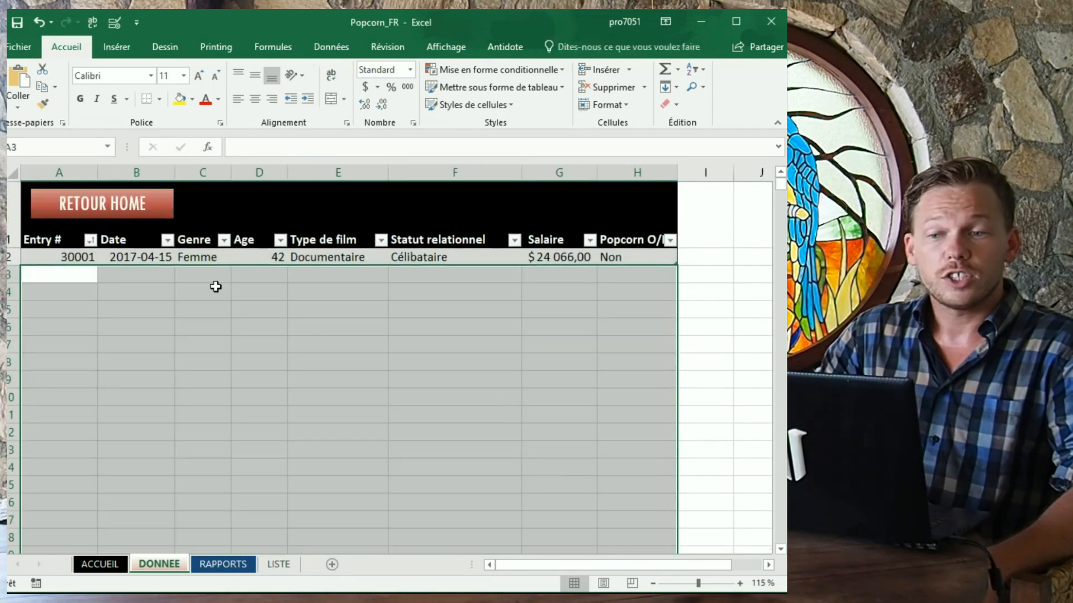
pyautogui.click(201, 290)
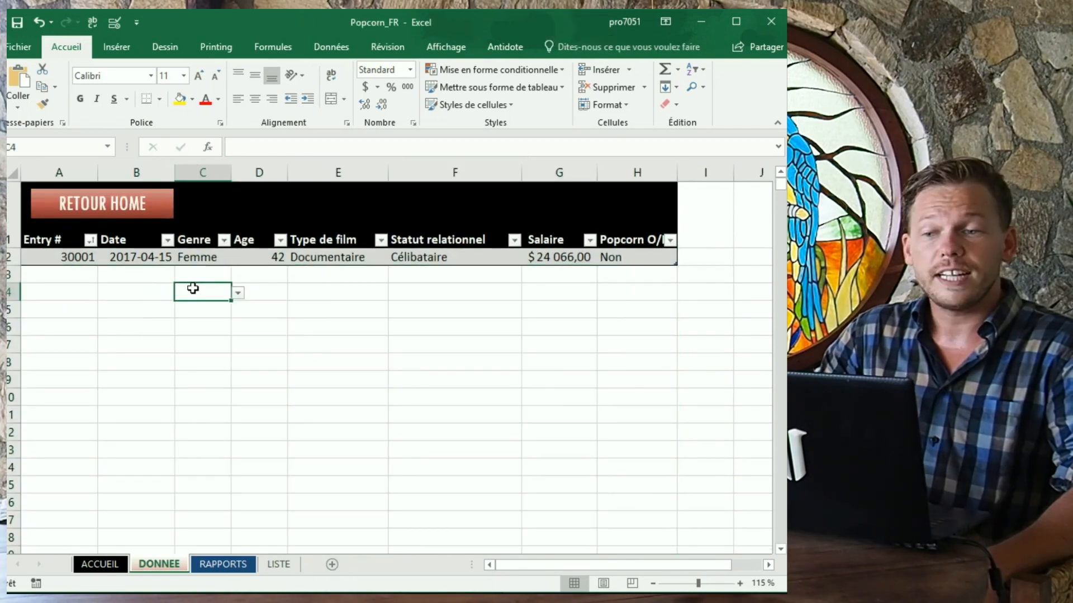
pyautogui.moveTo(40, 256); pyautogui.dragTo(650, 260)
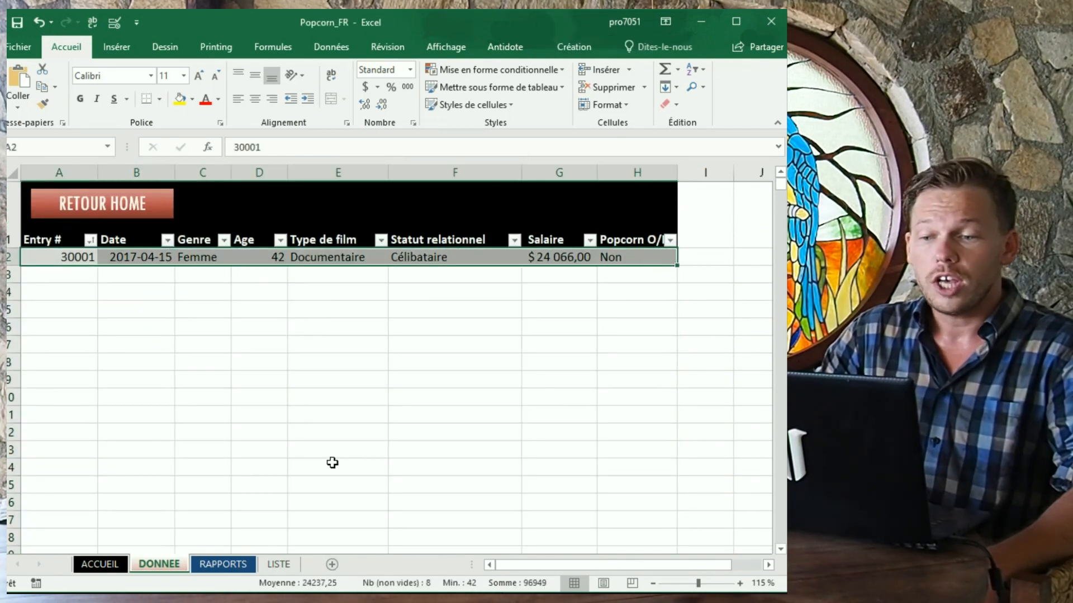
# - Go to the RAPPORTS sheet and show the pivot table's Actualiser option without applying it
pyautogui.click(254, 563)
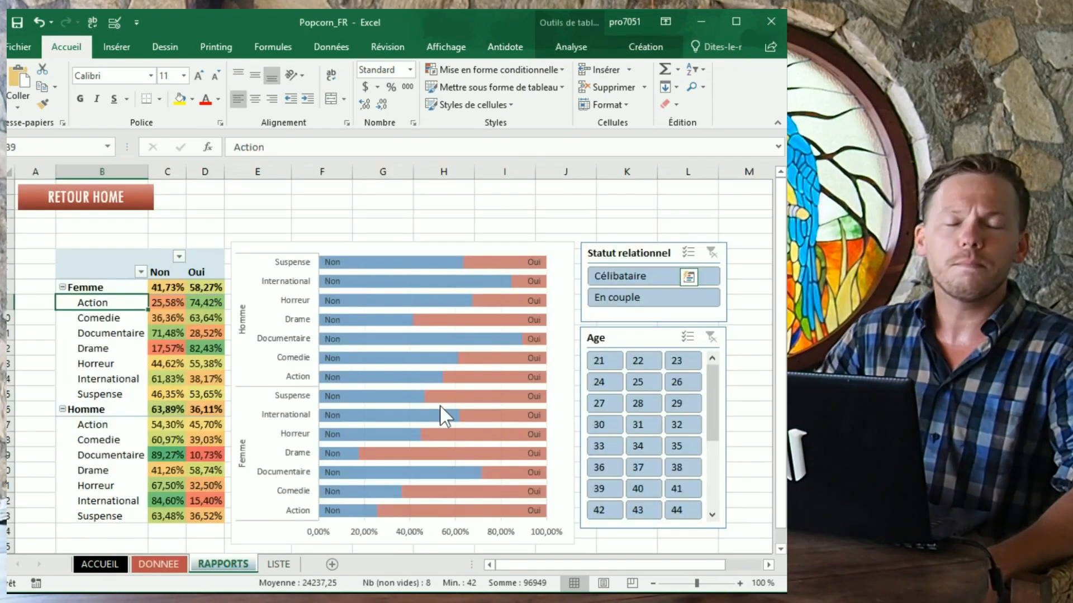
pyautogui.moveTo(449, 394)
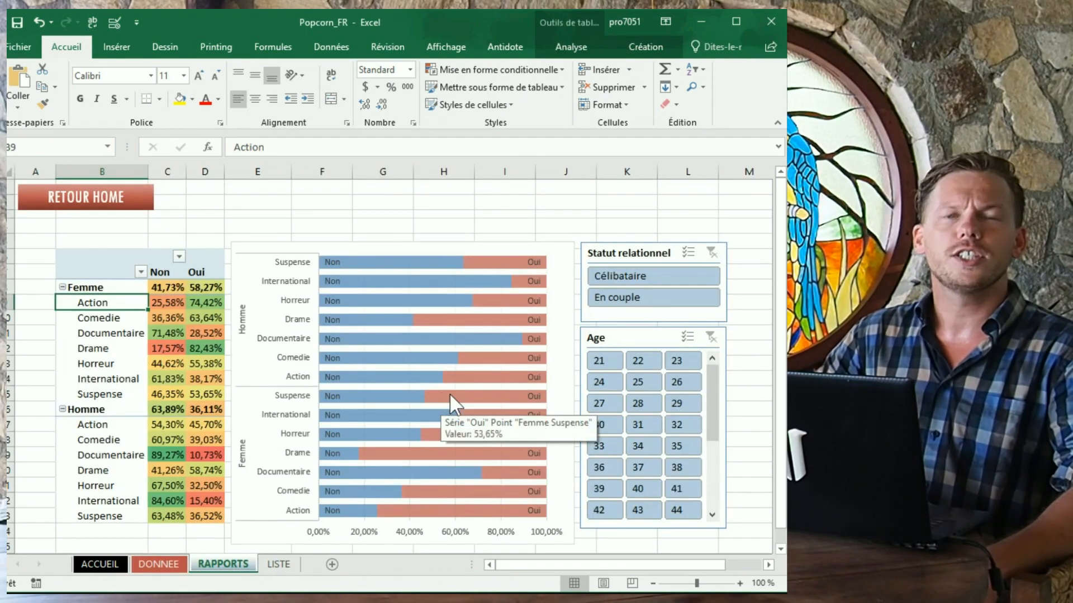
pyautogui.rightClick(120, 316)
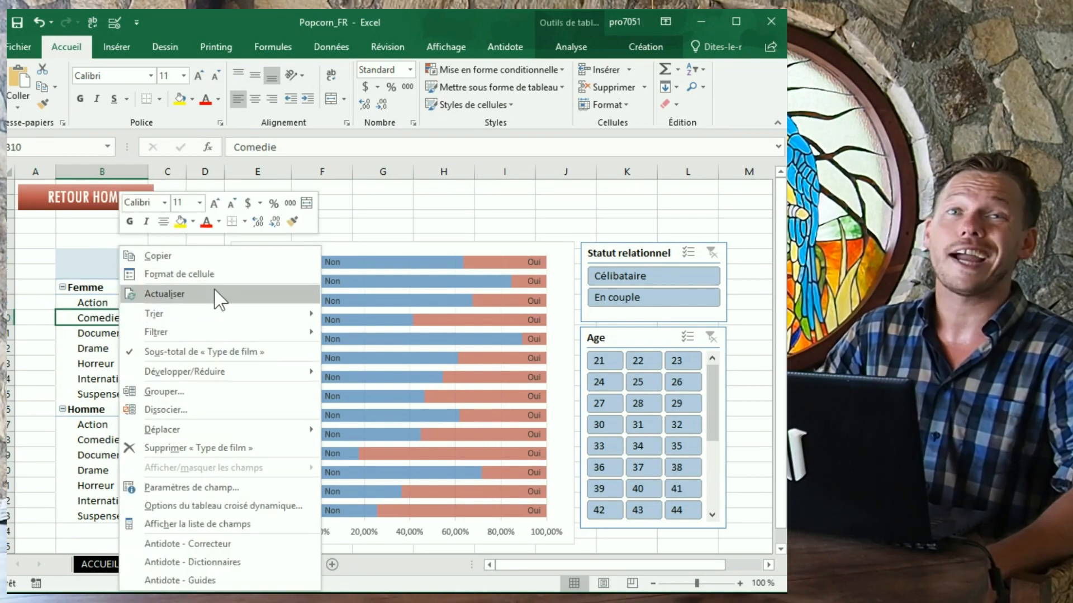
pyautogui.click(73, 354)
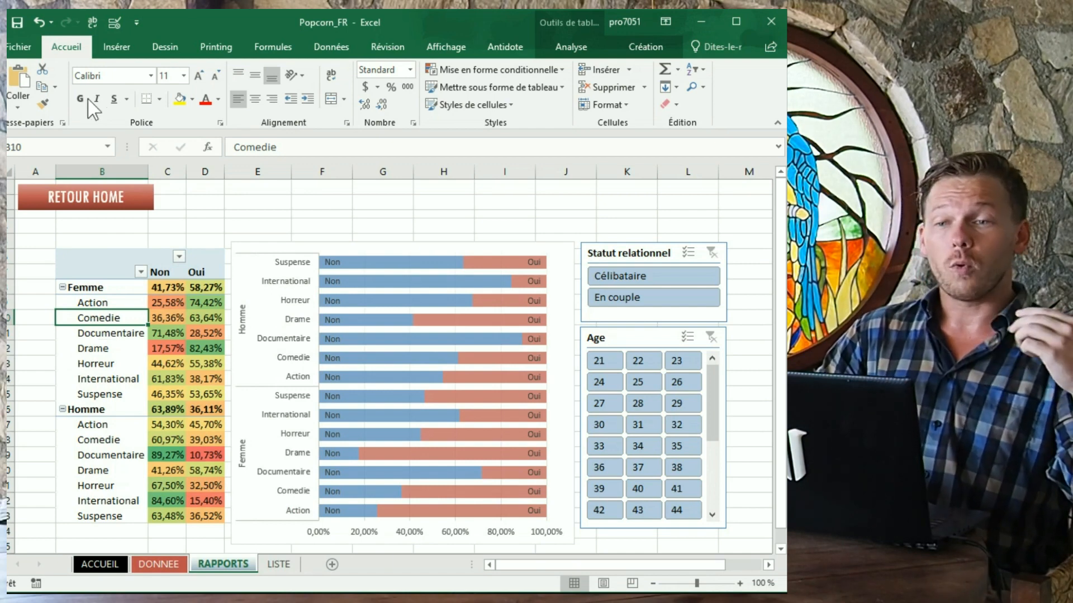
# - Duplicate the RETOUR HOME button beside the original and apply the green shape style to the copy
pyautogui.click(116, 46)
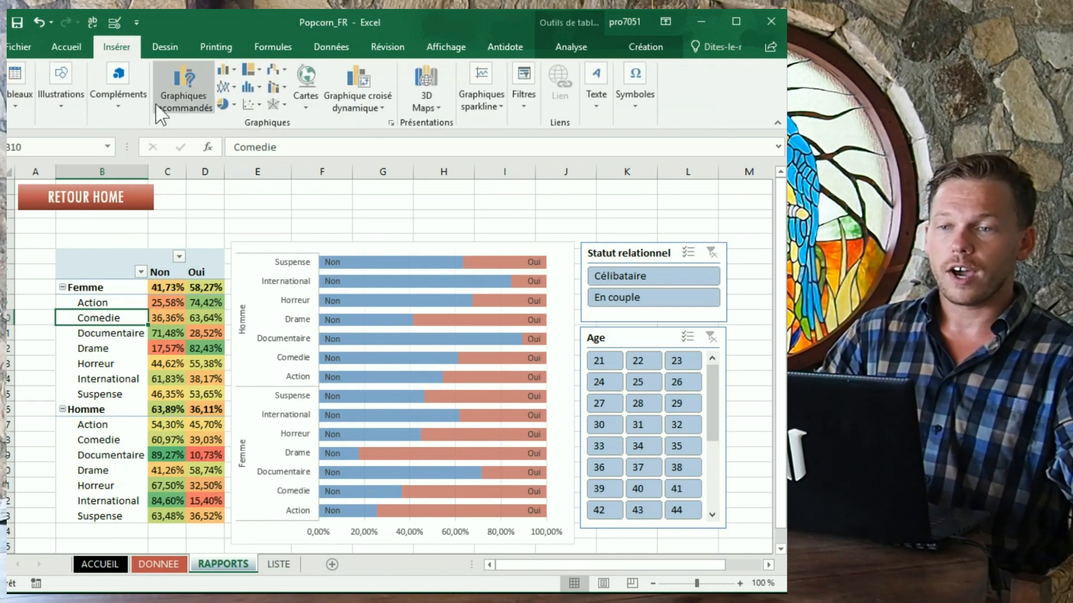
pyautogui.click(141, 110)
pyautogui.click(157, 243)
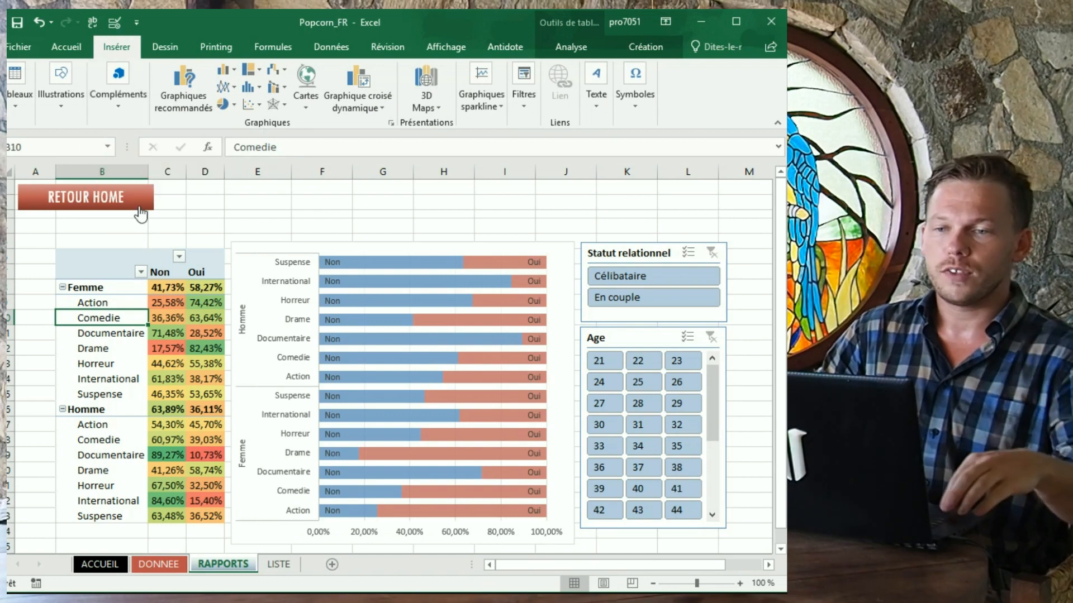
pyautogui.moveTo(138, 202); pyautogui.dragTo(284, 210)
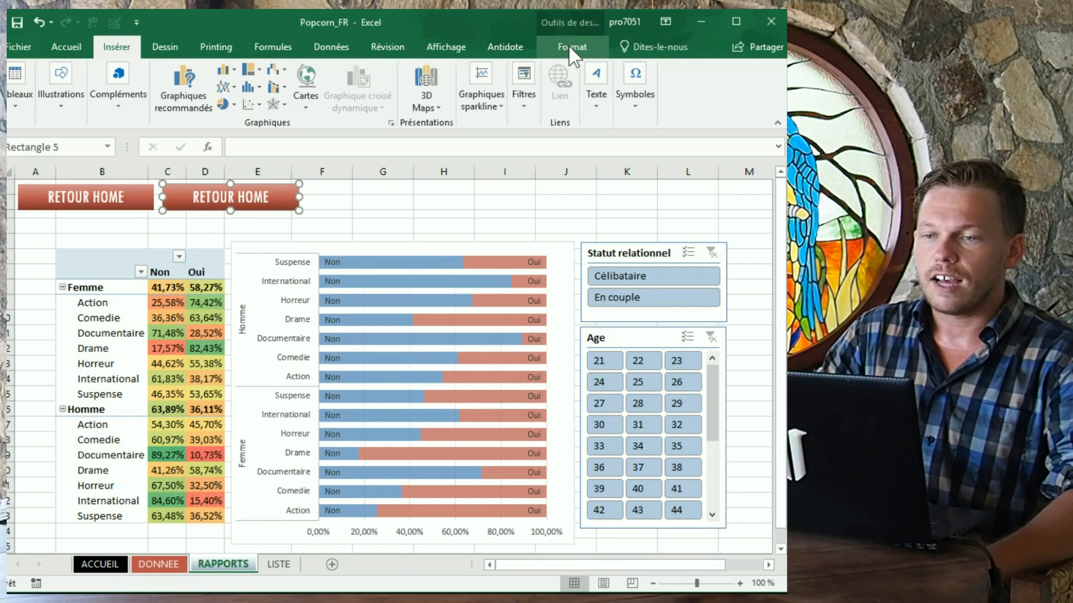
pyautogui.click(559, 47)
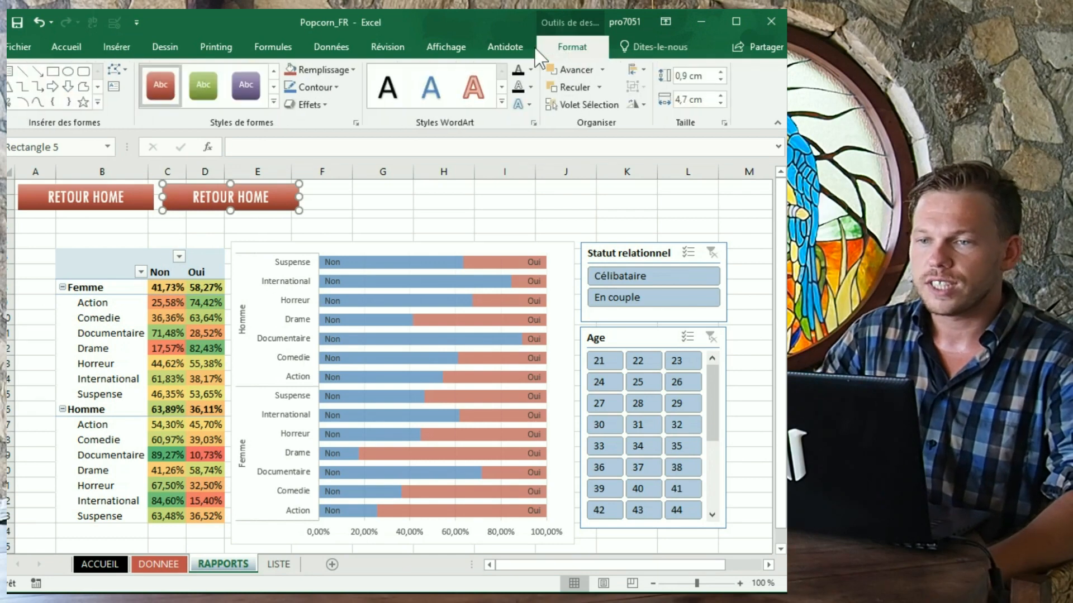
pyautogui.click(191, 79)
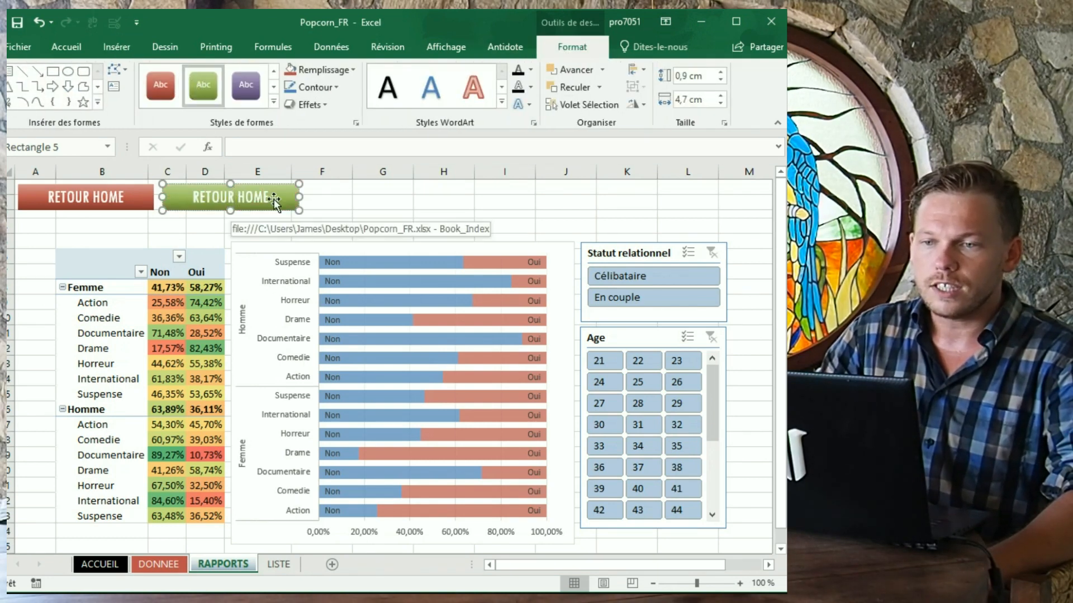
# - Change the green button's label to ACTUALISER and narrow the button to about 3,44 cm wide
pyautogui.moveTo(270, 197); pyautogui.dragTo(190, 197)
pyautogui.write('ACTUALISER')
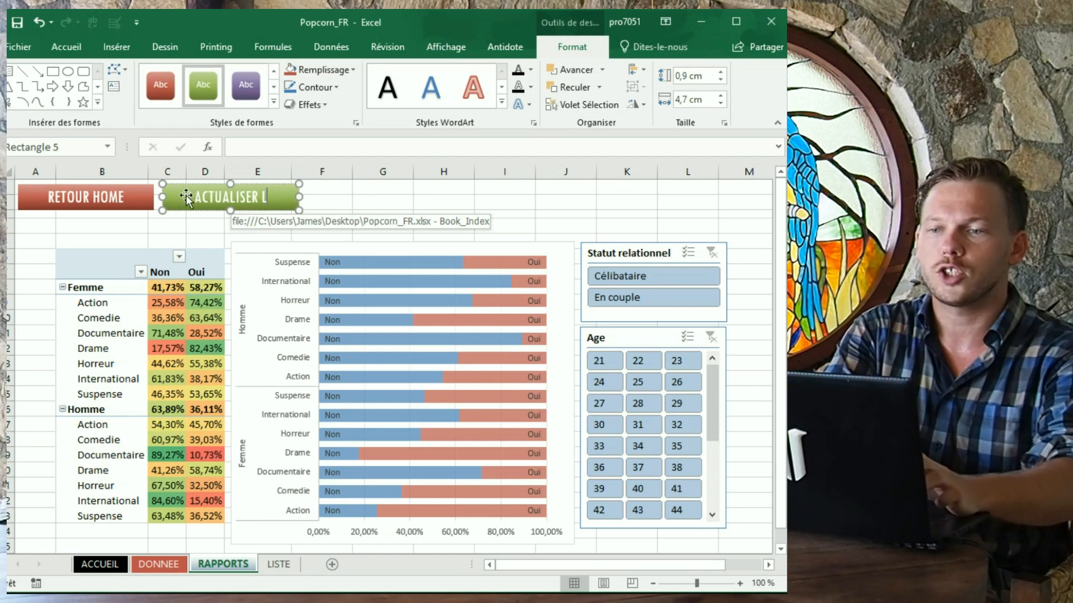
pyautogui.moveTo(298, 199); pyautogui.dragTo(261, 199)
pyautogui.click(313, 213)
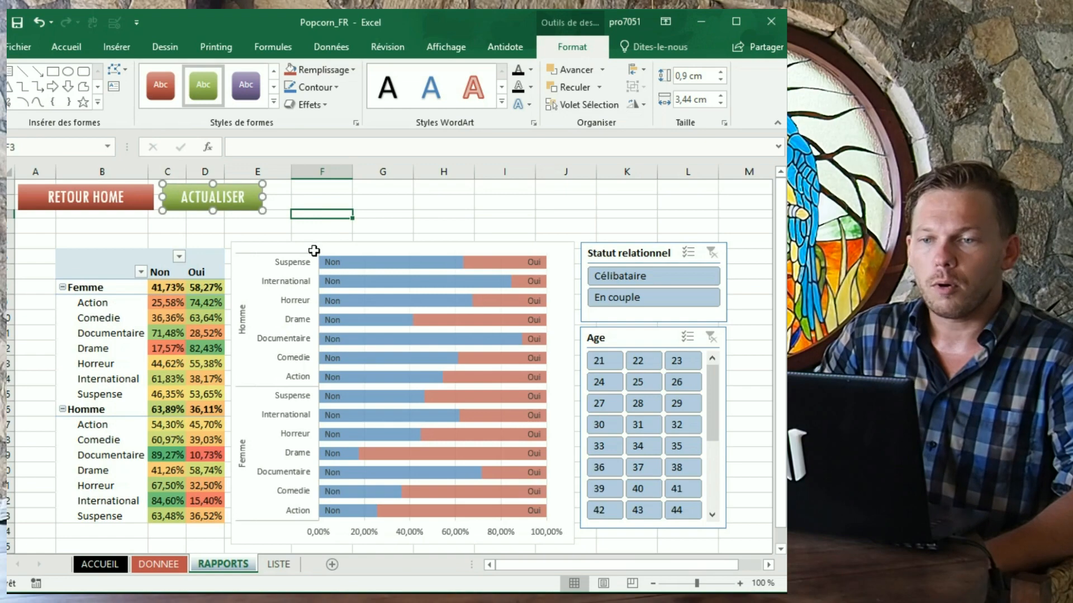
# - Remove the hyperlink from the green ACTUALISER button and deselect it
pyautogui.rightClick(250, 206)
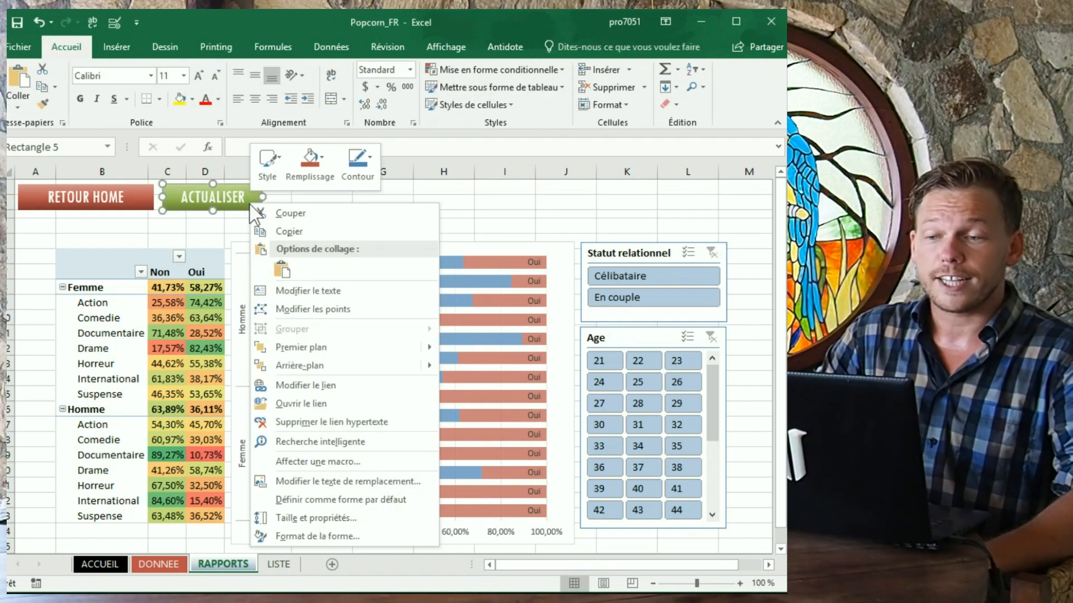
pyautogui.click(347, 422)
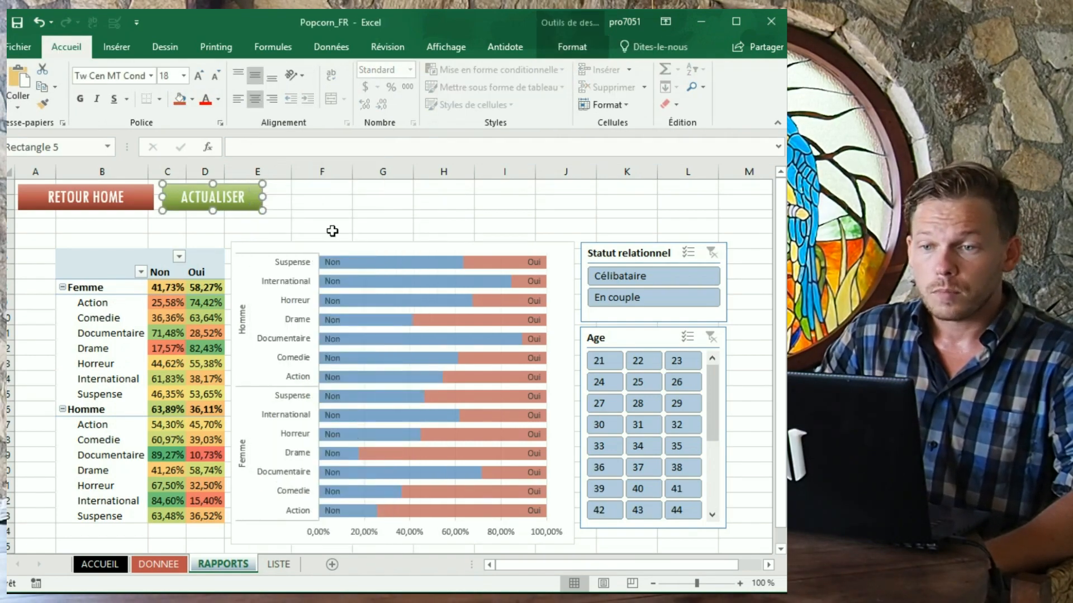
pyautogui.click(332, 230)
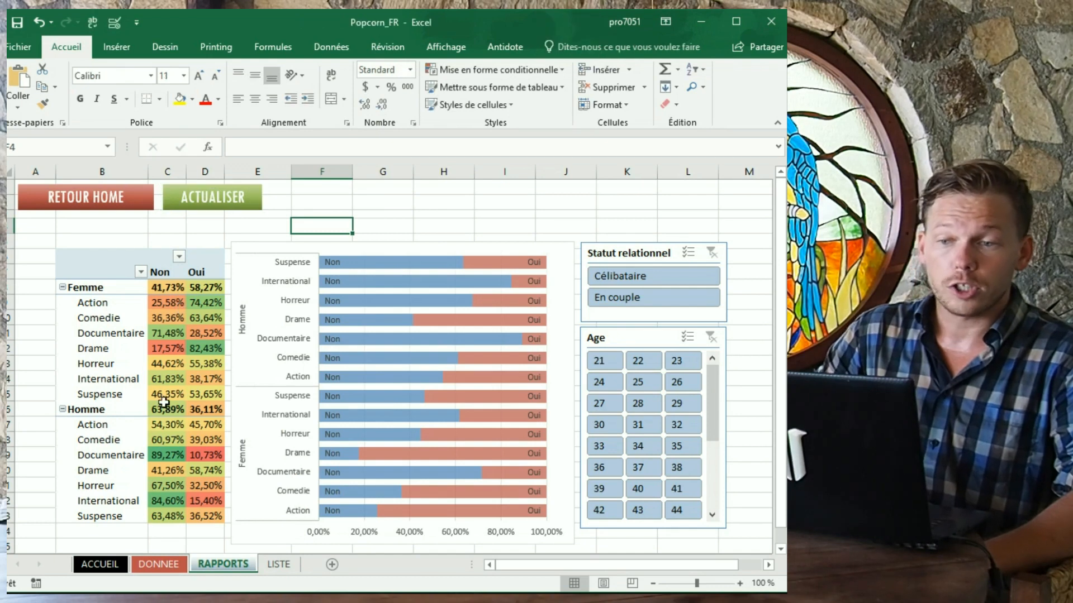
# - Start recording a macro named ACtualiser, stored in Ce classeur, with no shortcut key or description
pyautogui.moveTo(364, 263)
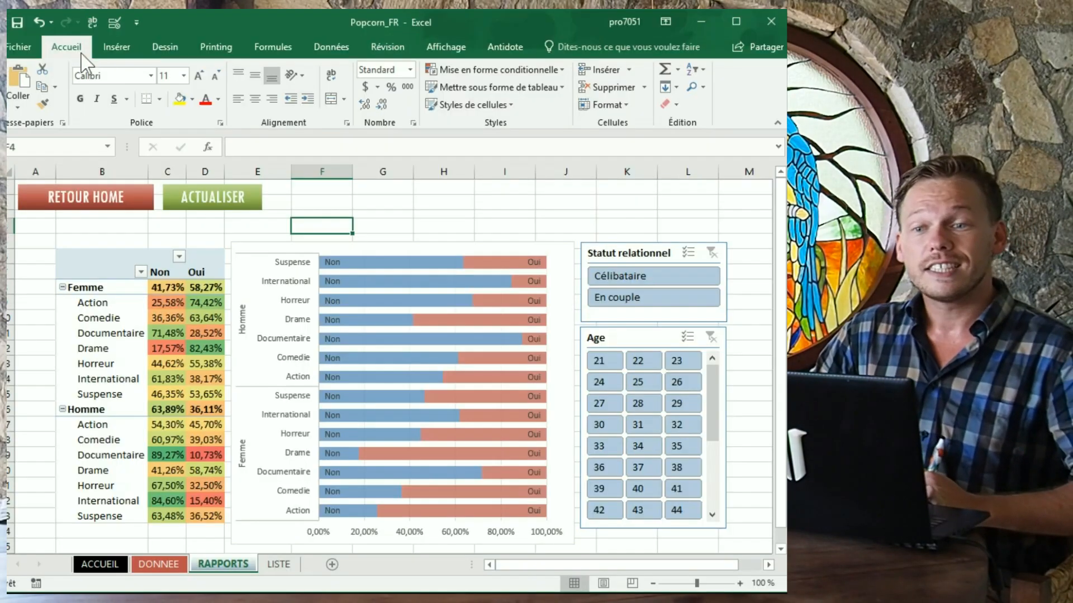
pyautogui.click(443, 48)
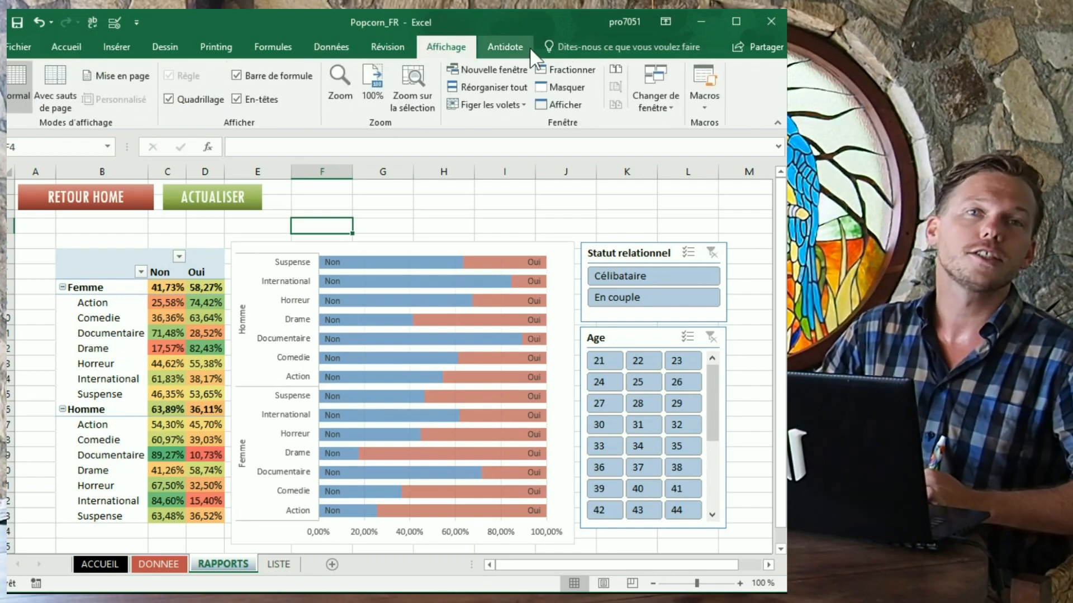
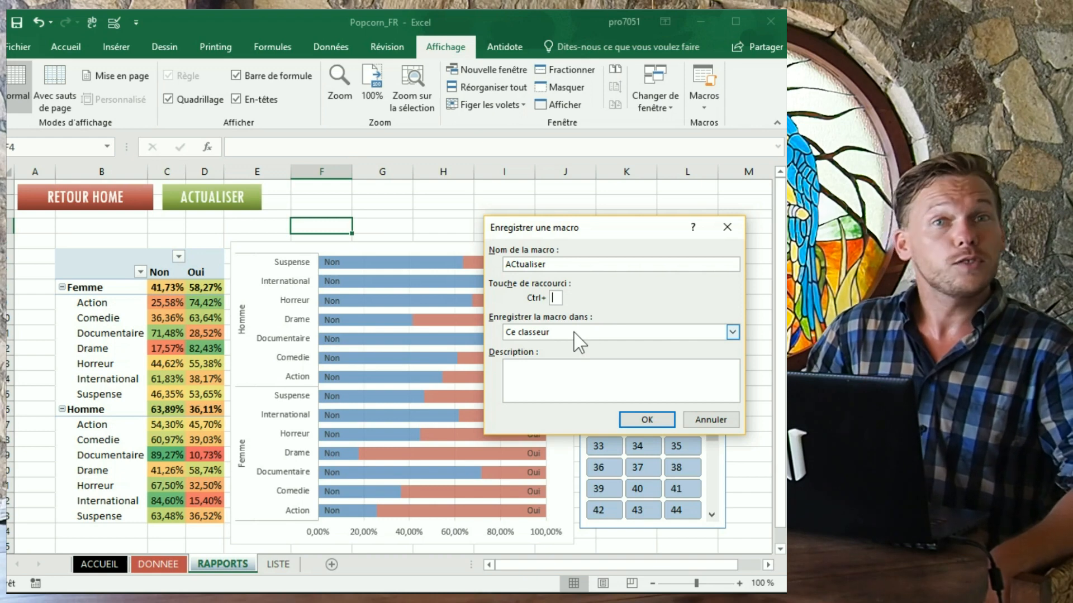
pyautogui.click(574, 334)
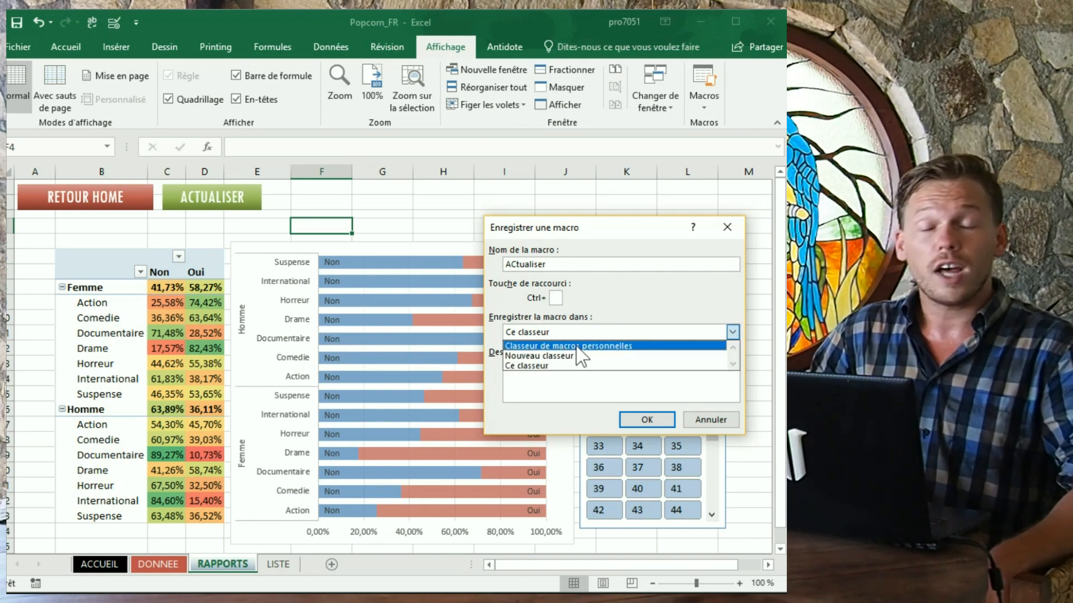
pyautogui.click(573, 366)
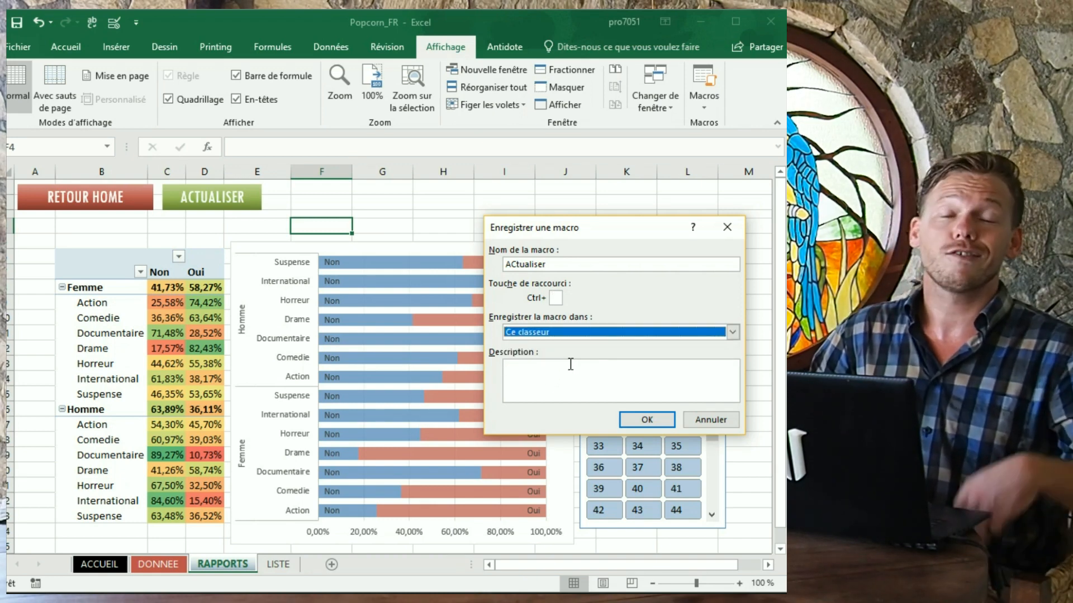
pyautogui.click(570, 331)
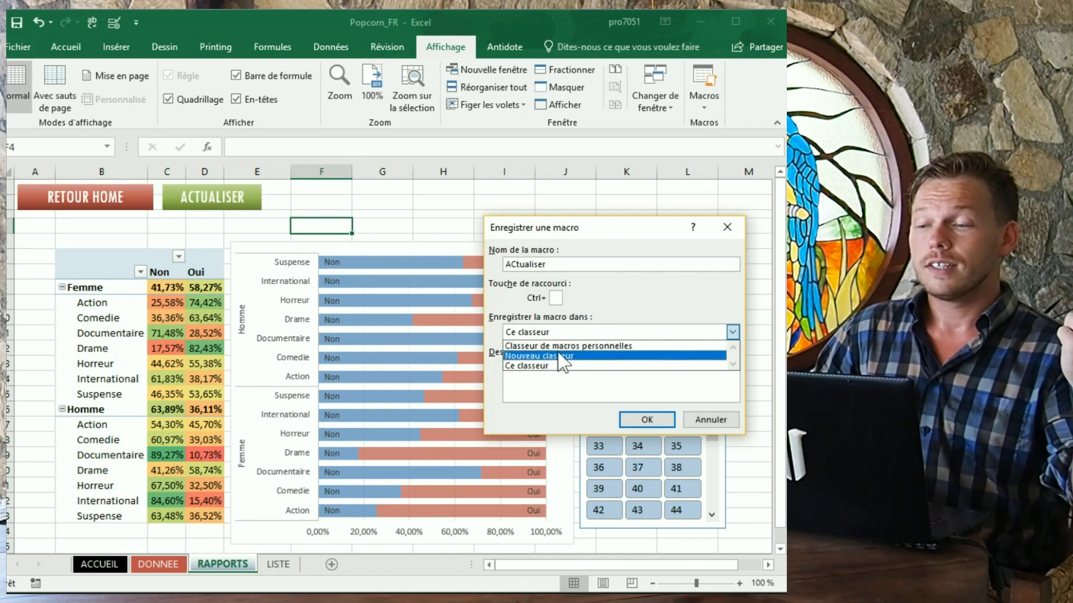
pyautogui.click(571, 332)
pyautogui.click(578, 372)
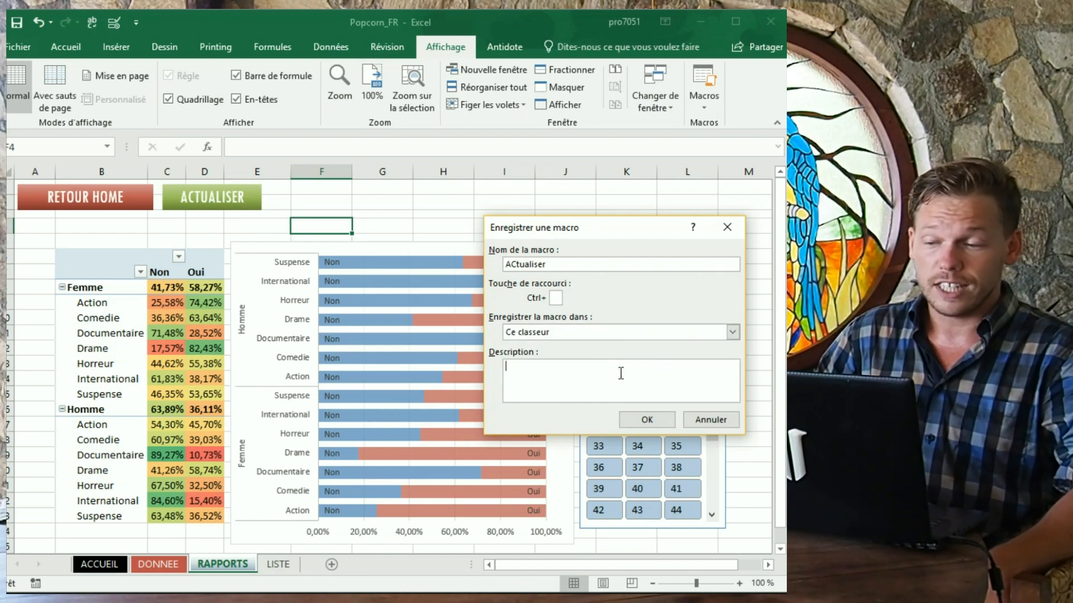
pyautogui.click(646, 420)
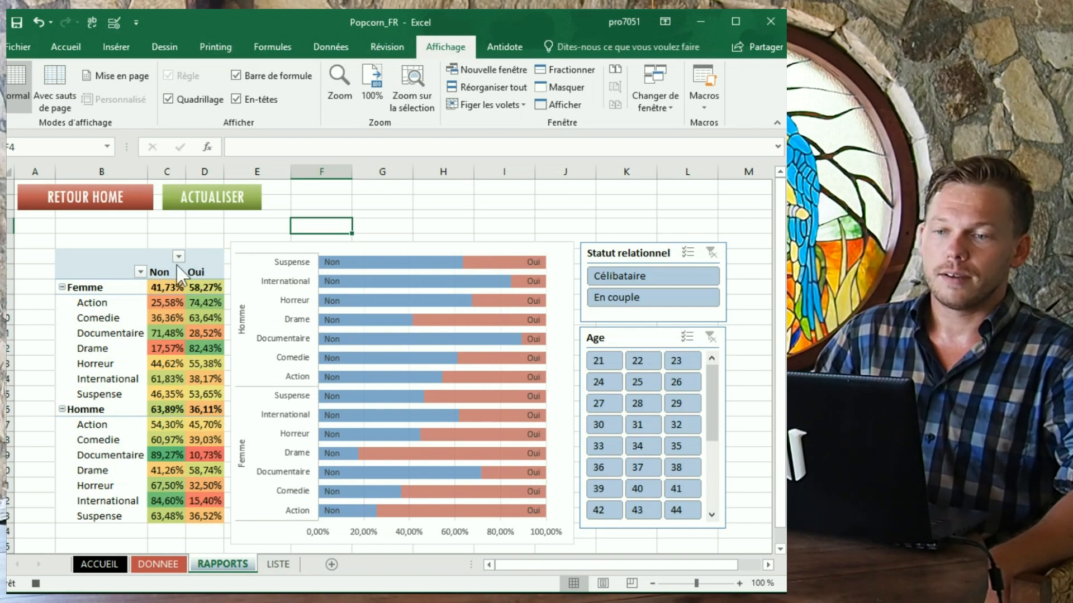
# - Record Actualiser tout from the pivot table in the macro, ending the recording, and undo the data refresh
pyautogui.click(163, 296)
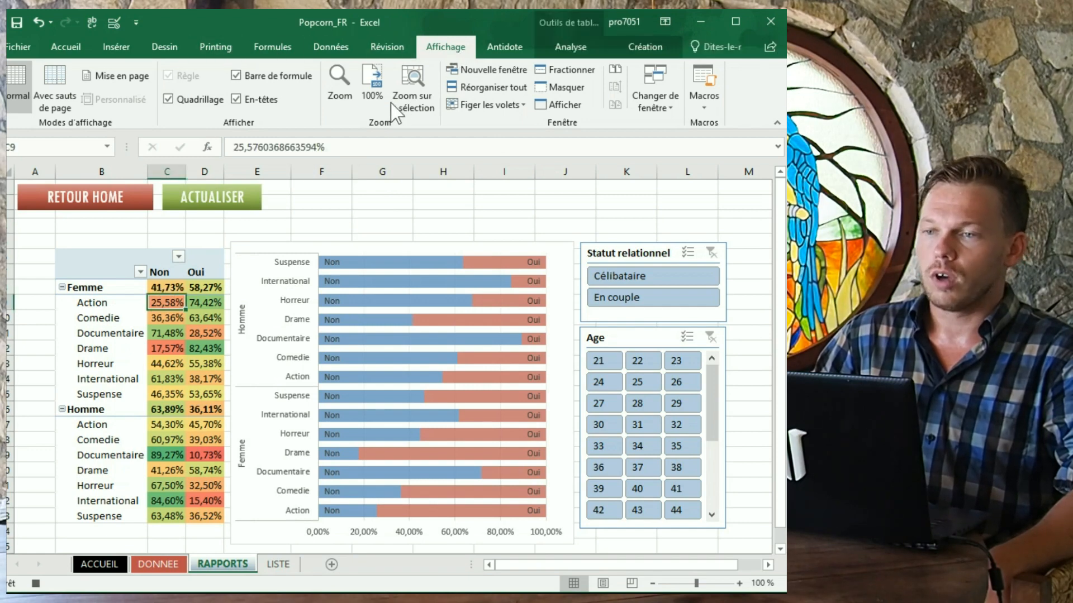
pyautogui.click(581, 47)
pyautogui.click(297, 103)
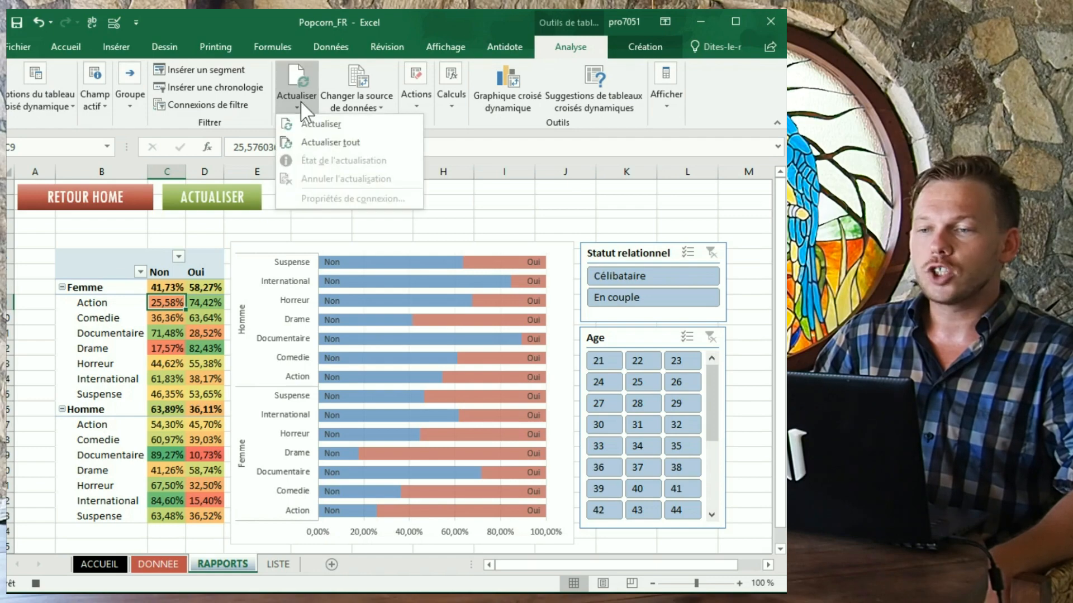
pyautogui.click(341, 144)
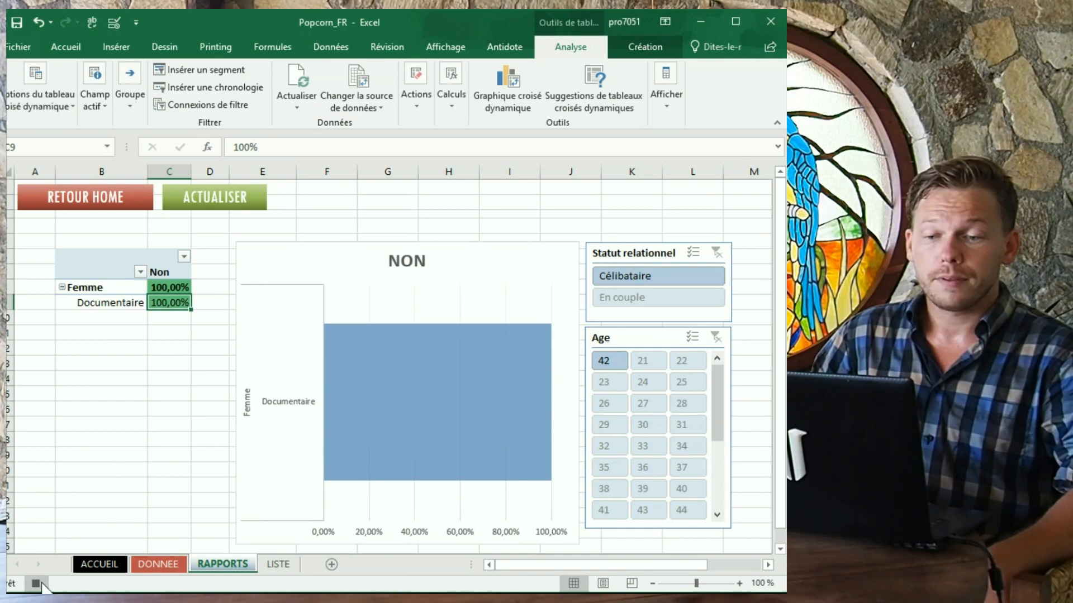
pyautogui.hotkey('ctrl', 'z')
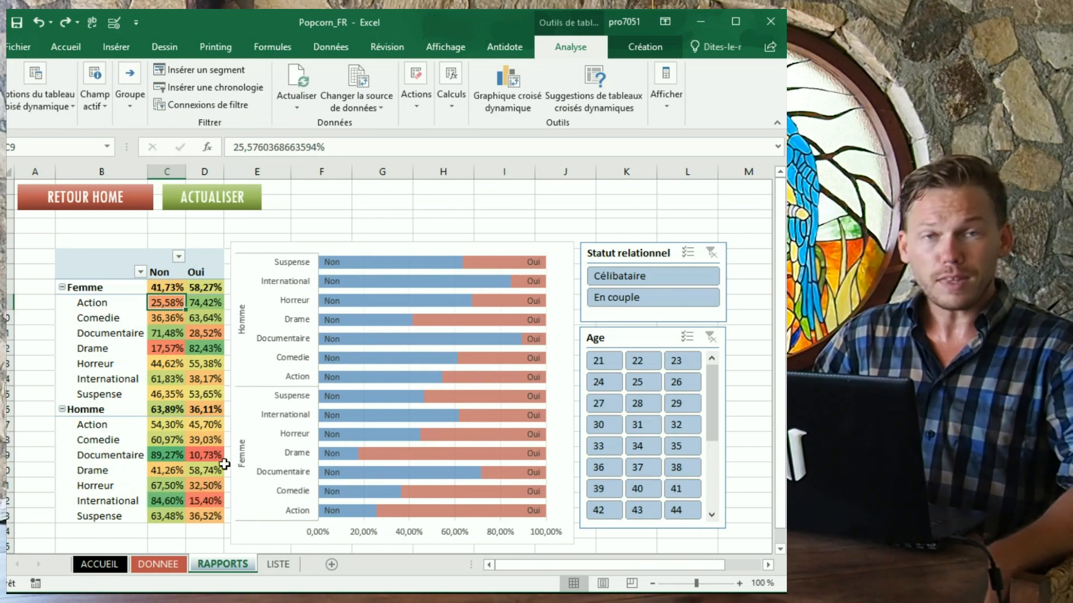
pyautogui.click(36, 583)
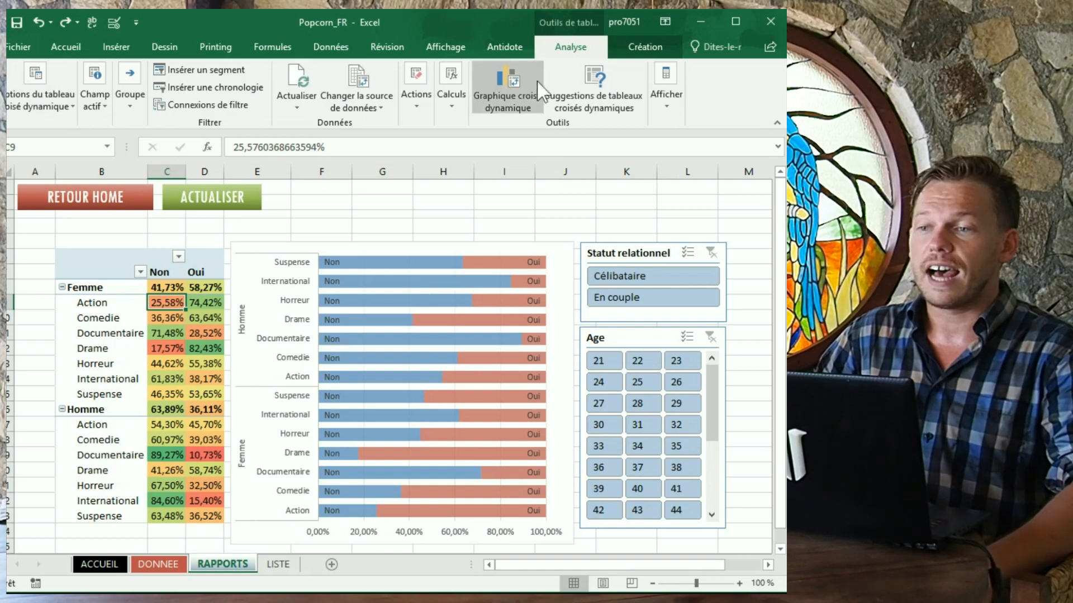
pyautogui.click(506, 47)
pyautogui.click(468, 45)
pyautogui.click(703, 90)
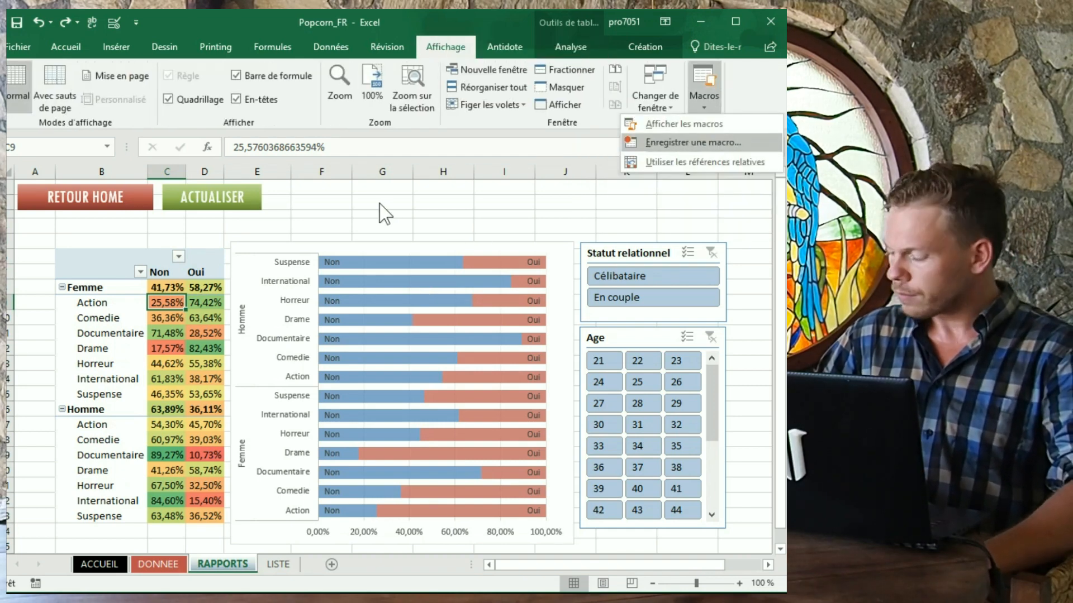
pyautogui.click(329, 215)
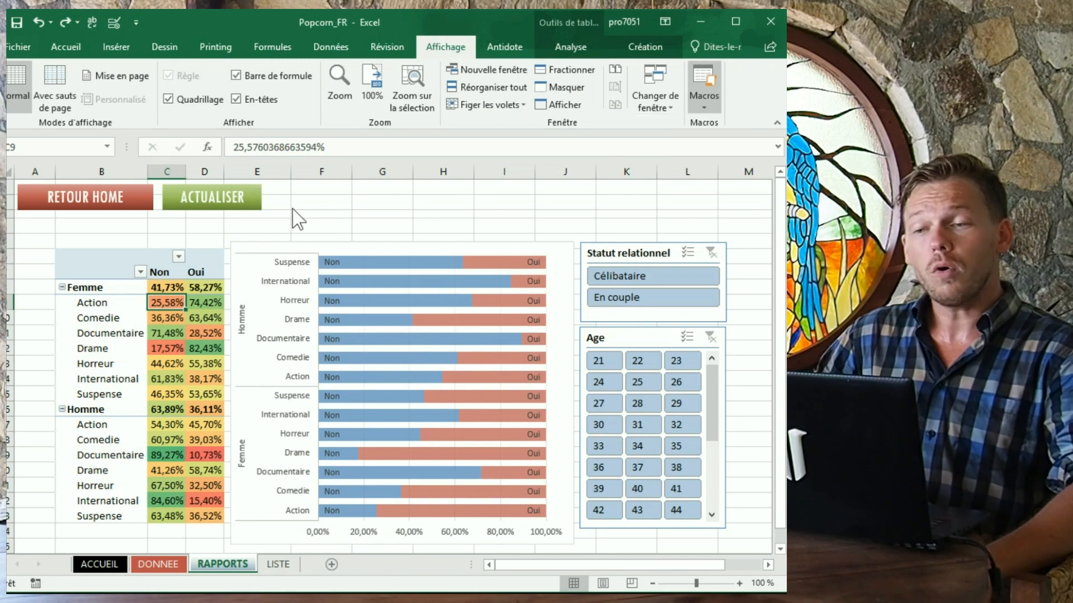
# - Assign the ACtualiser macro to the green ACTUALISER button and deselect the button
pyautogui.rightClick(253, 199)
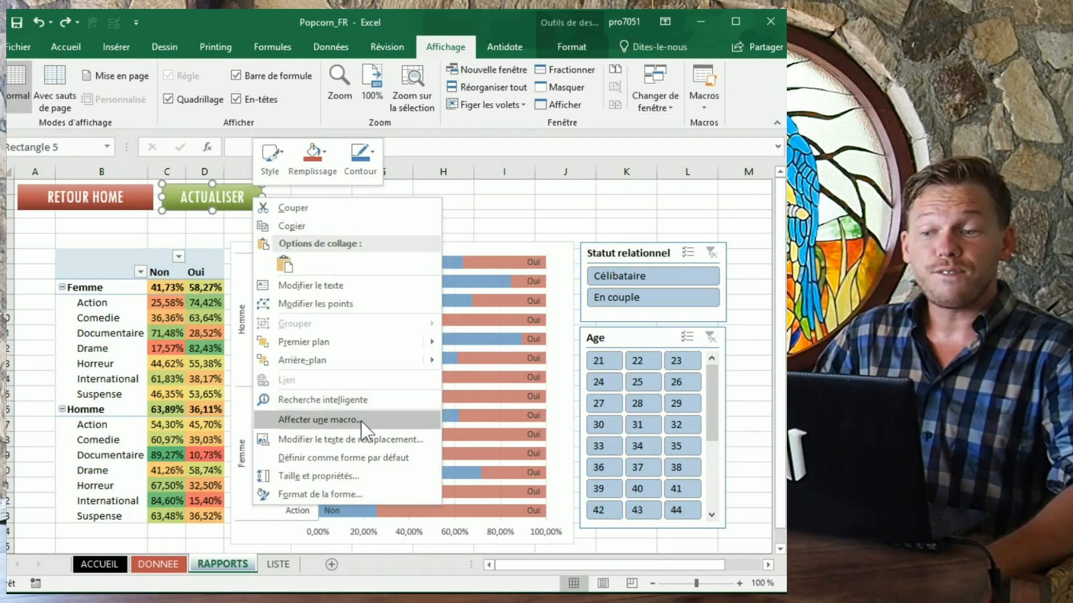
pyautogui.click(330, 418)
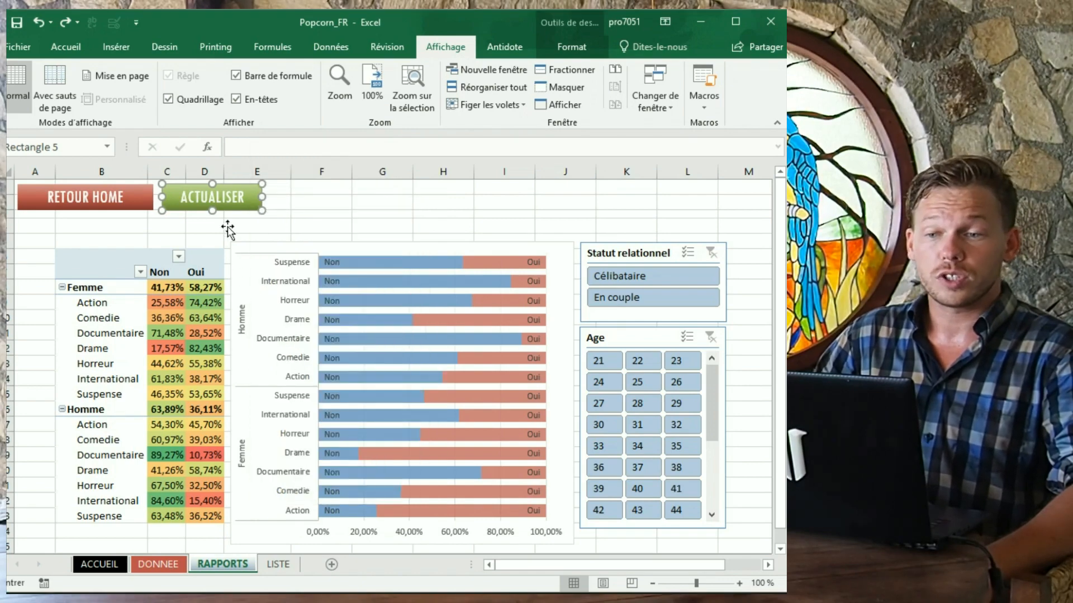
pyautogui.click(187, 330)
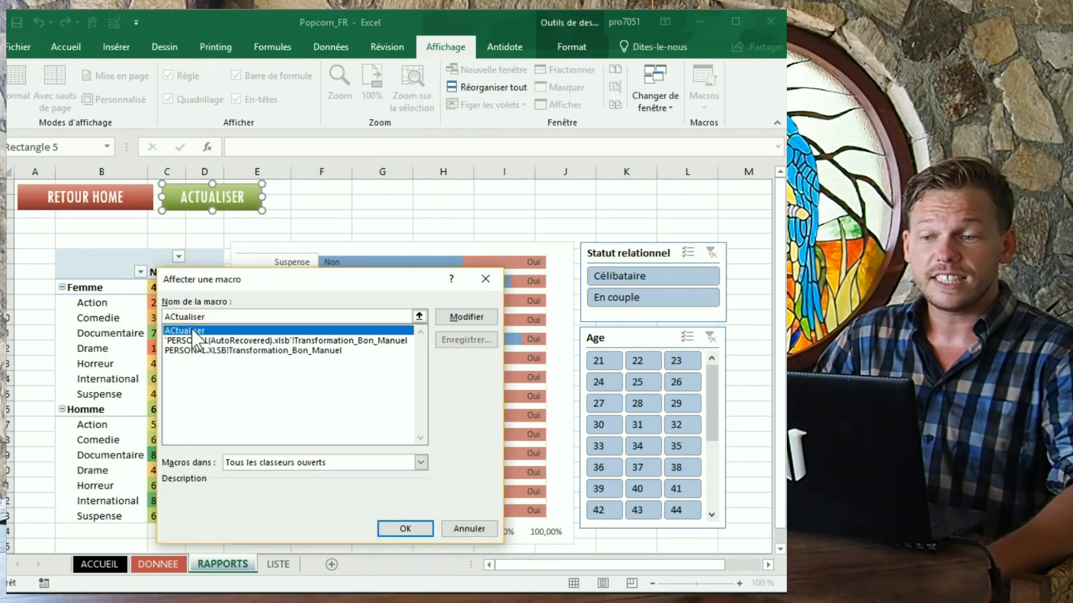
pyautogui.click(404, 529)
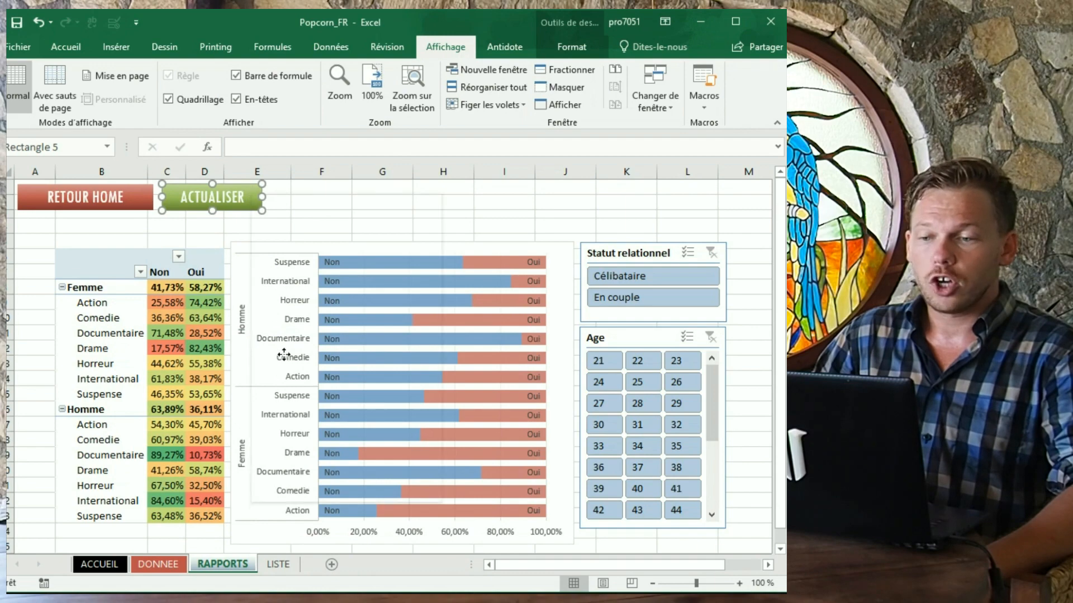
pyautogui.rightClick(252, 194)
pyautogui.press('Escape')
pyautogui.click(178, 335)
pyautogui.click(382, 530)
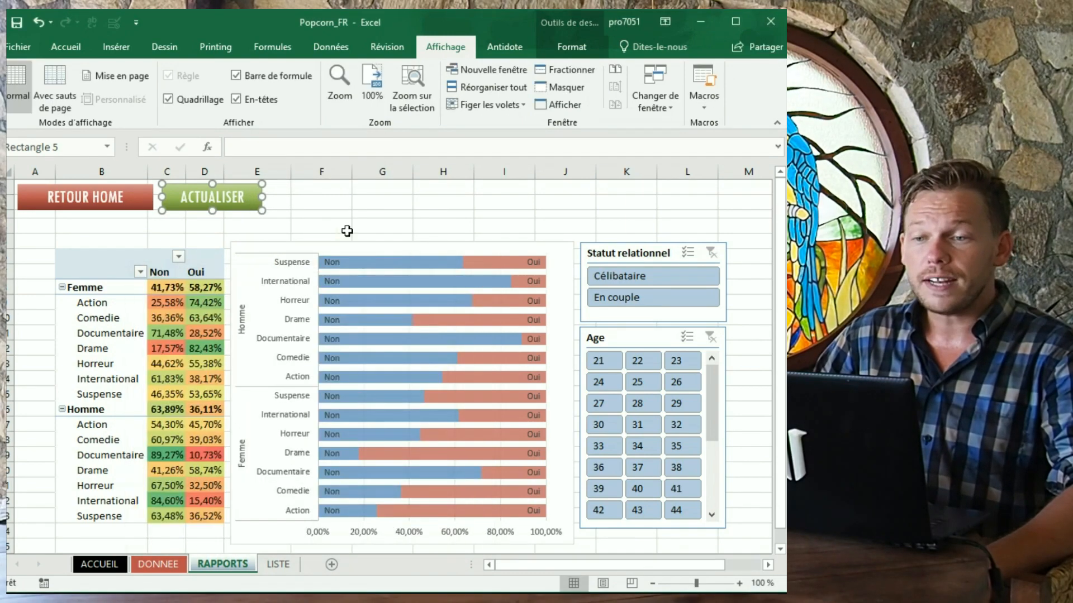
pyautogui.click(347, 229)
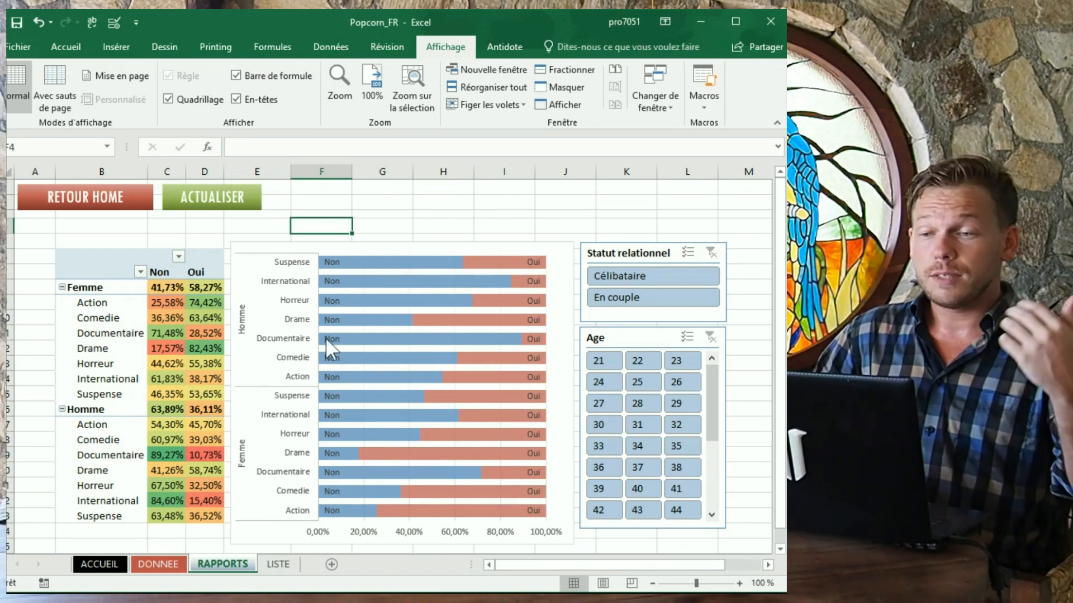
# - Refresh the report with the ACTUALISER button, check the DONNEE sheet and return to the ACCUEIL sheet
pyautogui.click(242, 211)
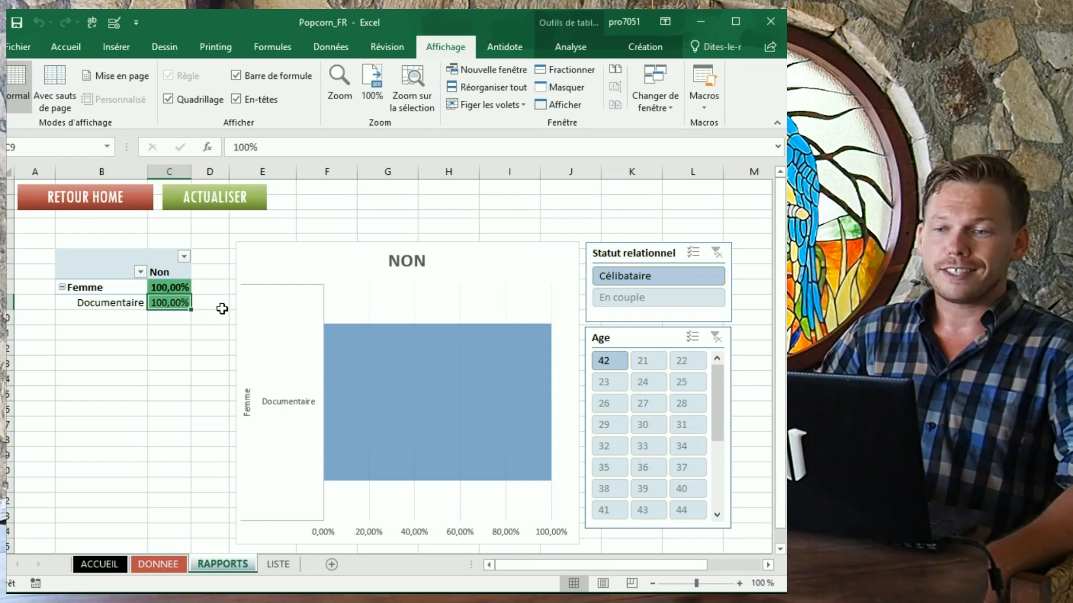
pyautogui.click(159, 565)
pyautogui.click(101, 565)
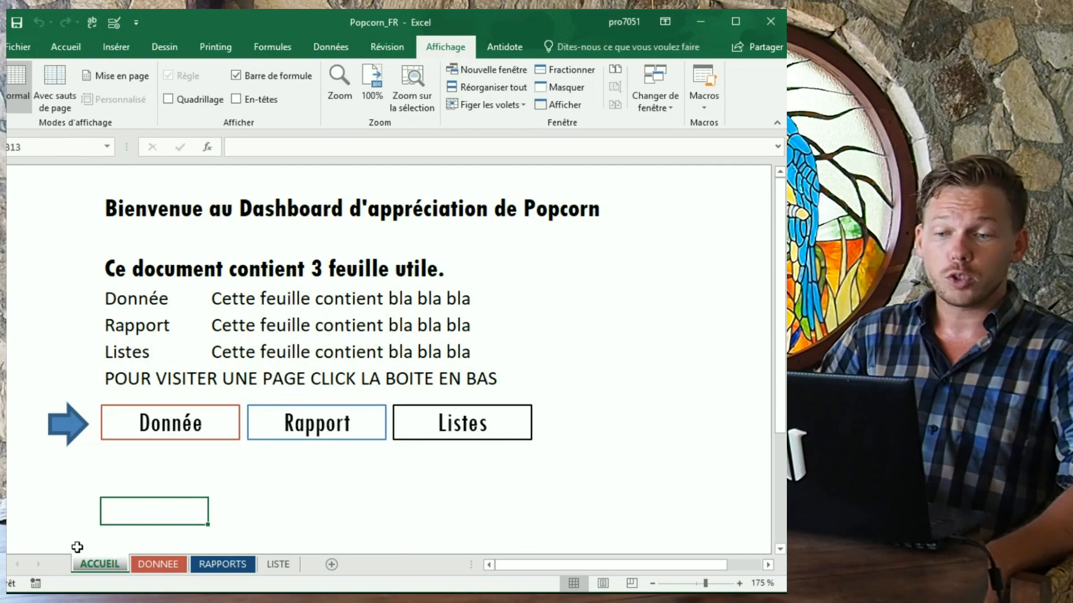
# - Try to save the workbook to the Desktop as Popcorn_FR_Dashboard in the Classeur Excel (*.xlsx) format
pyautogui.click(13, 45)
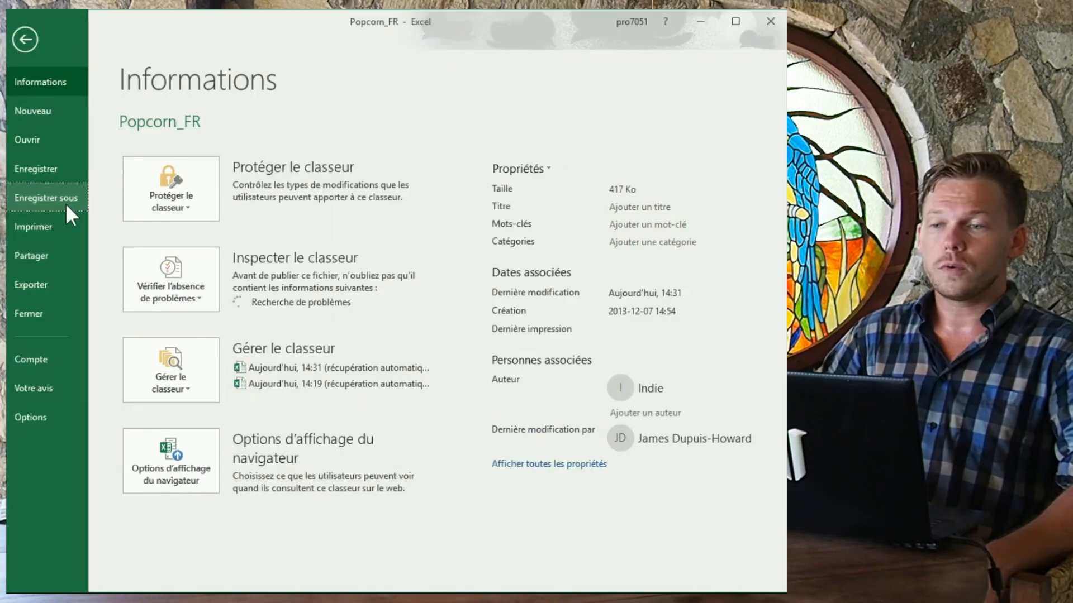
pyautogui.click(65, 201)
pyautogui.click(240, 223)
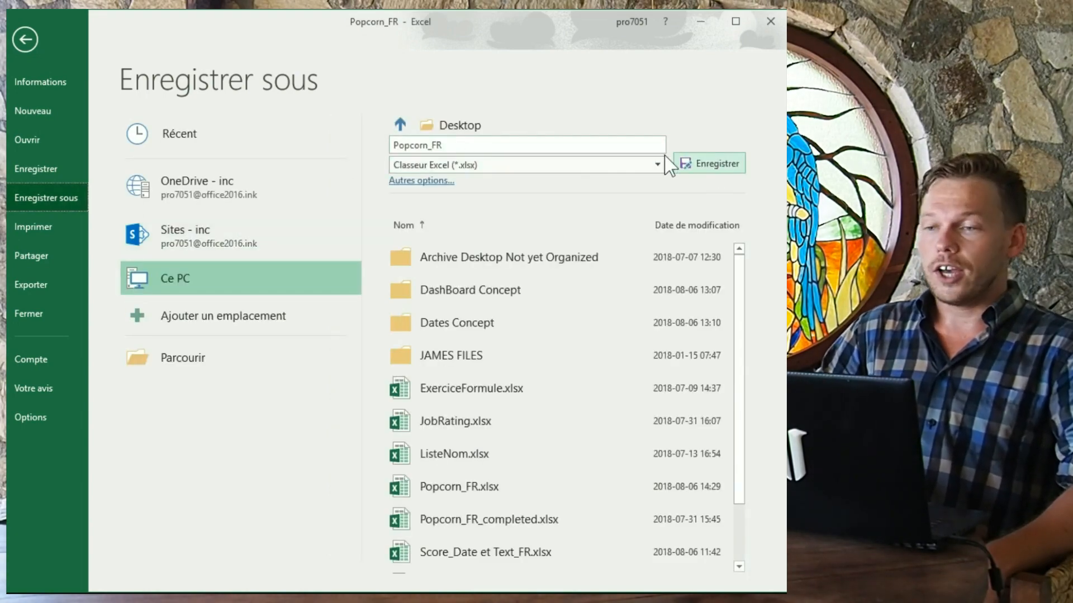
pyautogui.click(579, 146)
pyautogui.click(579, 145)
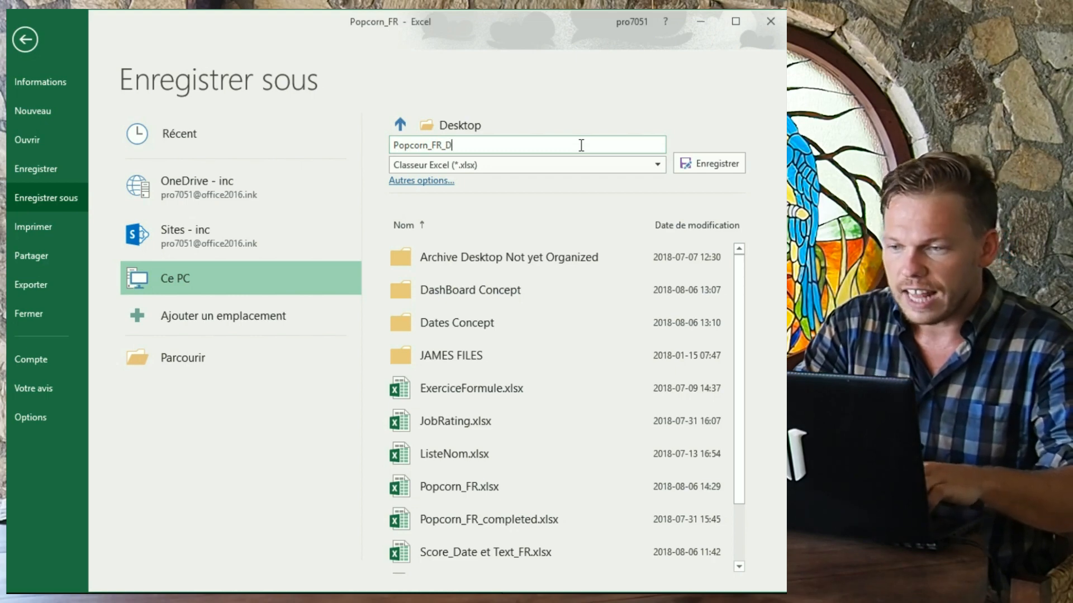
pyautogui.write('_Dashboard')
pyautogui.click(727, 165)
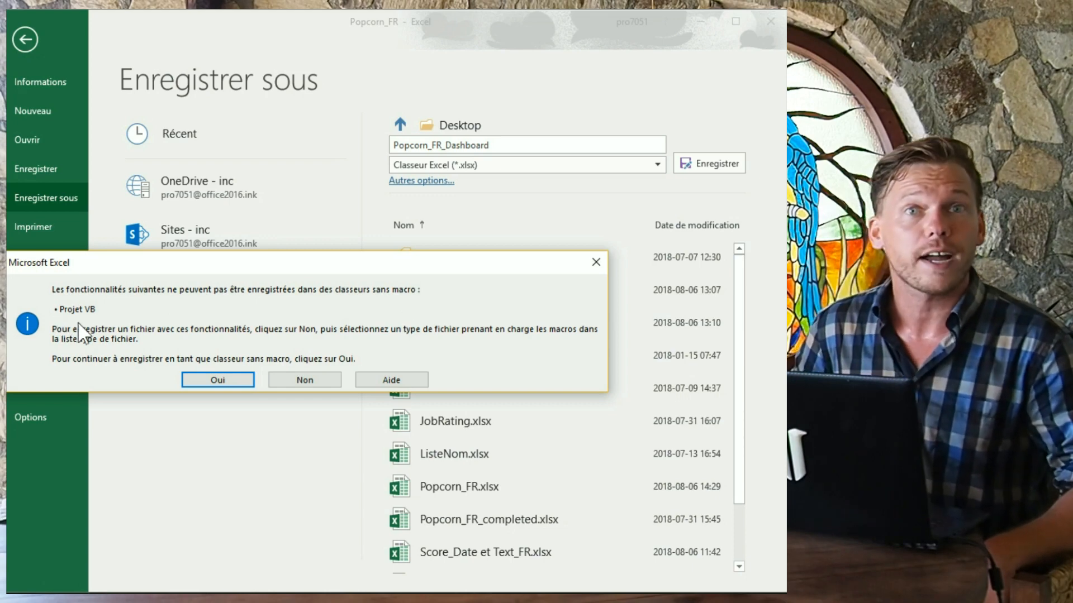
# - Decline the macro-free format and save Popcorn_FR_Dashboard as Classeur Excel (prenant en charge les macros) (*.xlsm)
pyautogui.click(324, 381)
pyautogui.click(657, 171)
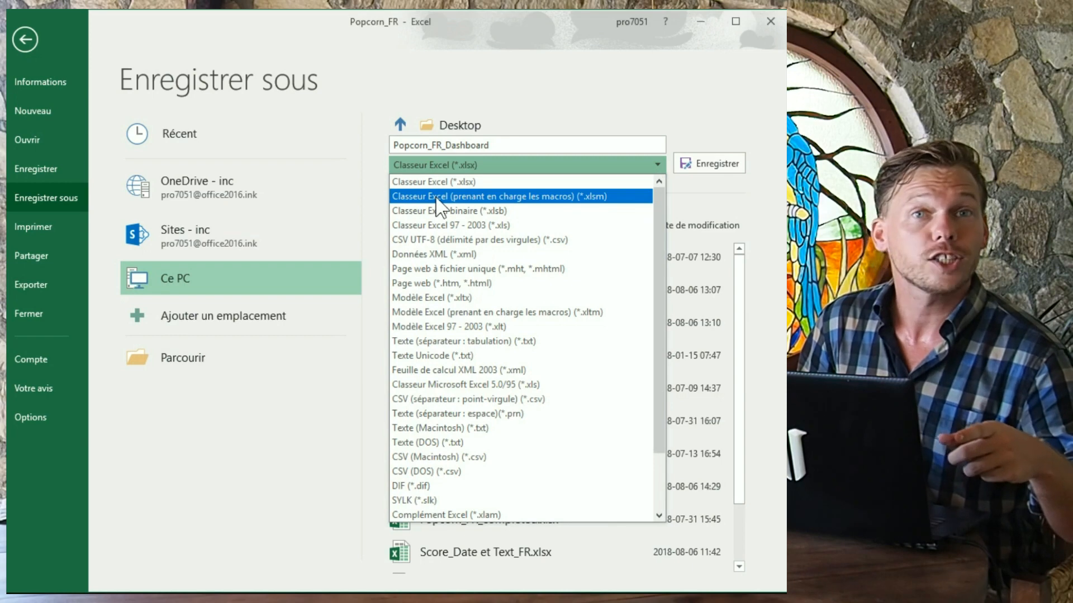
pyautogui.click(600, 195)
pyautogui.click(707, 163)
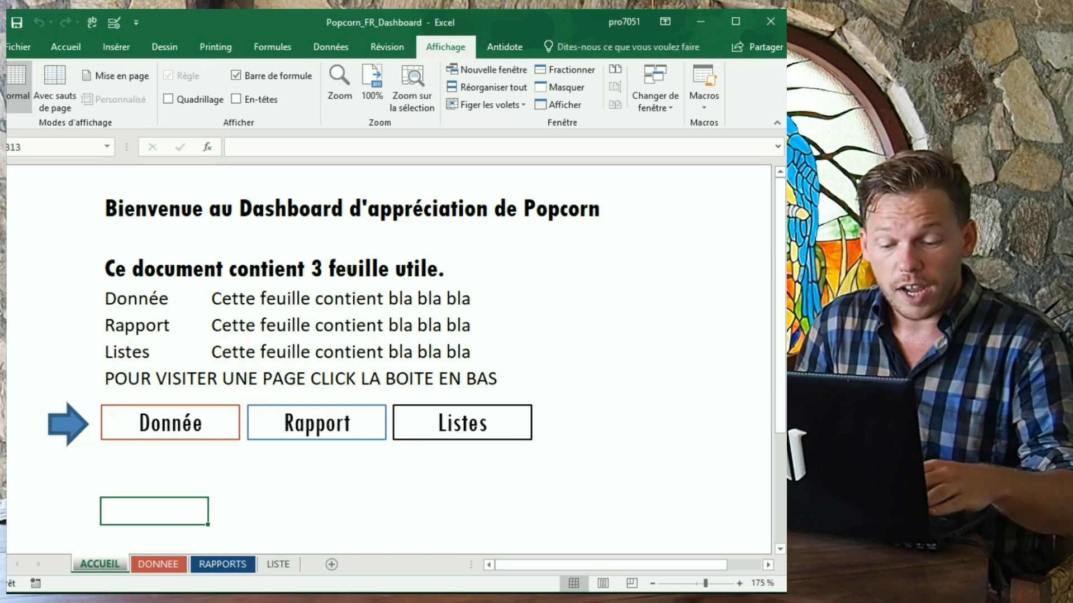
# - Open the original Popcorn_FR workbook from the desktop and copy its DONNEE entries 30001 through 30204
pyautogui.hotkey('alt', 'F4')
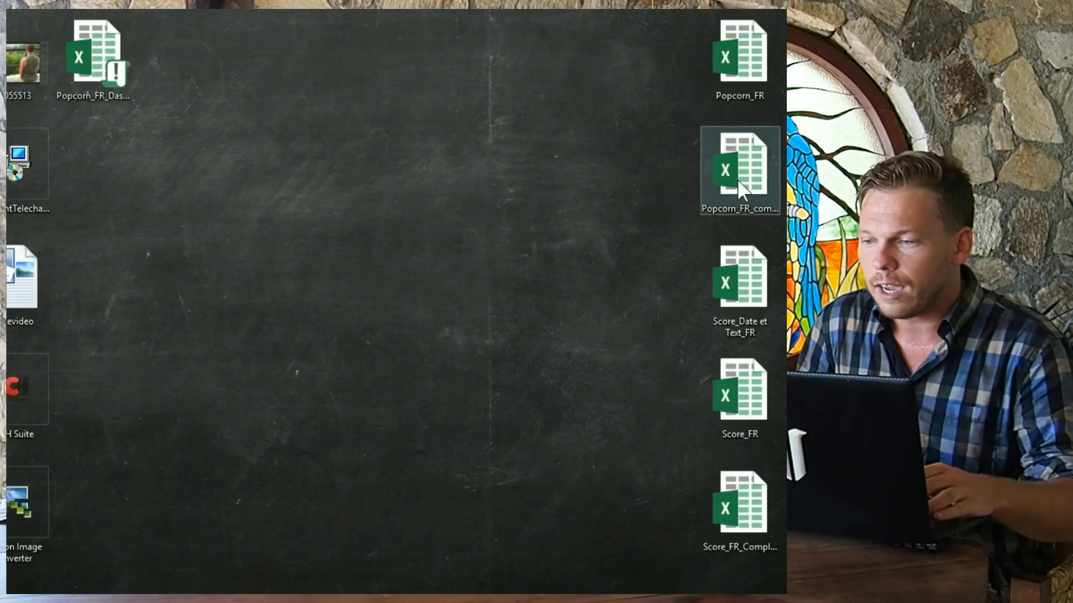
pyautogui.click(748, 82)
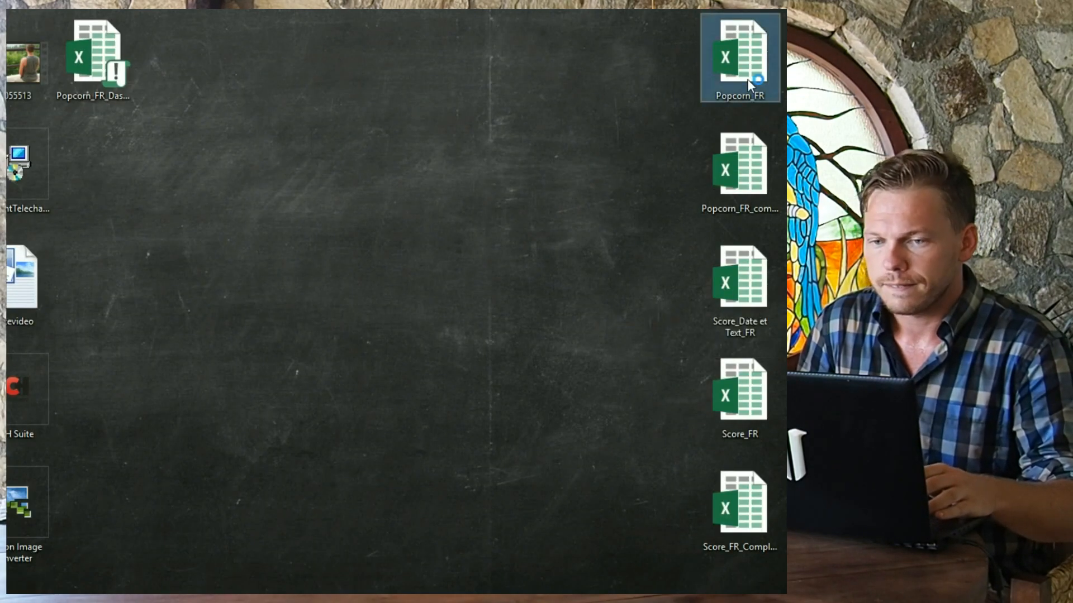
pyautogui.hotkey('alt', 'Tab')
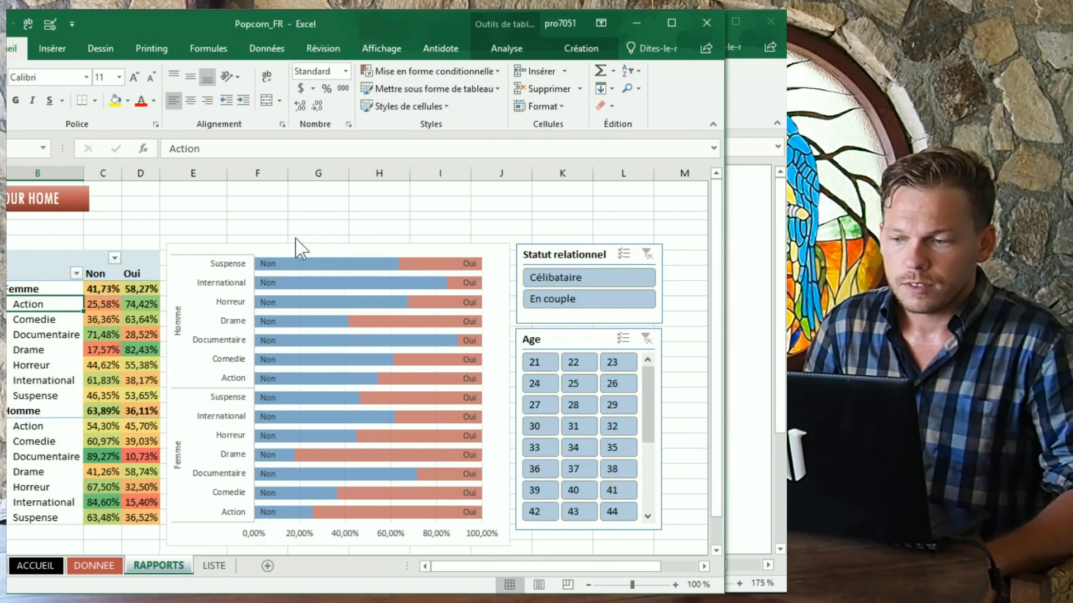
pyautogui.click(111, 566)
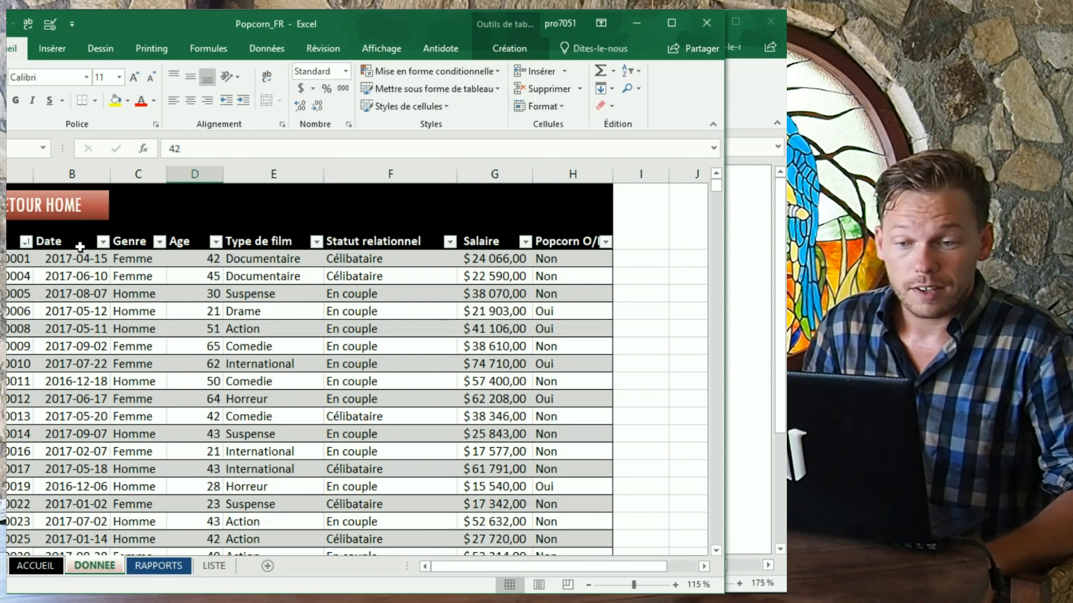
pyautogui.moveTo(20, 259); pyautogui.dragTo(539, 558)
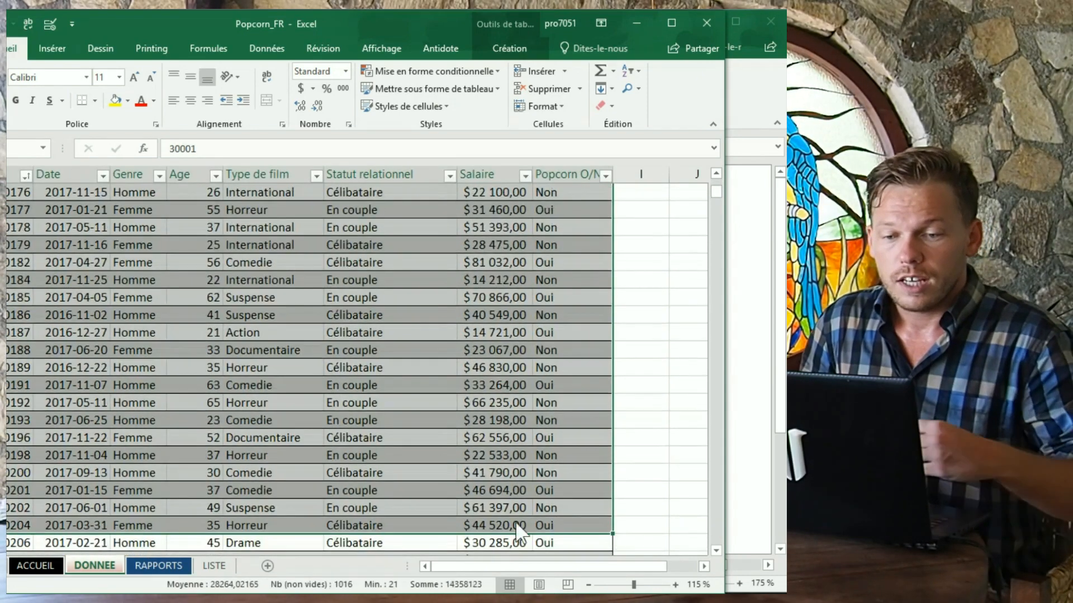
pyautogui.hotkey('ctrl', 'c')
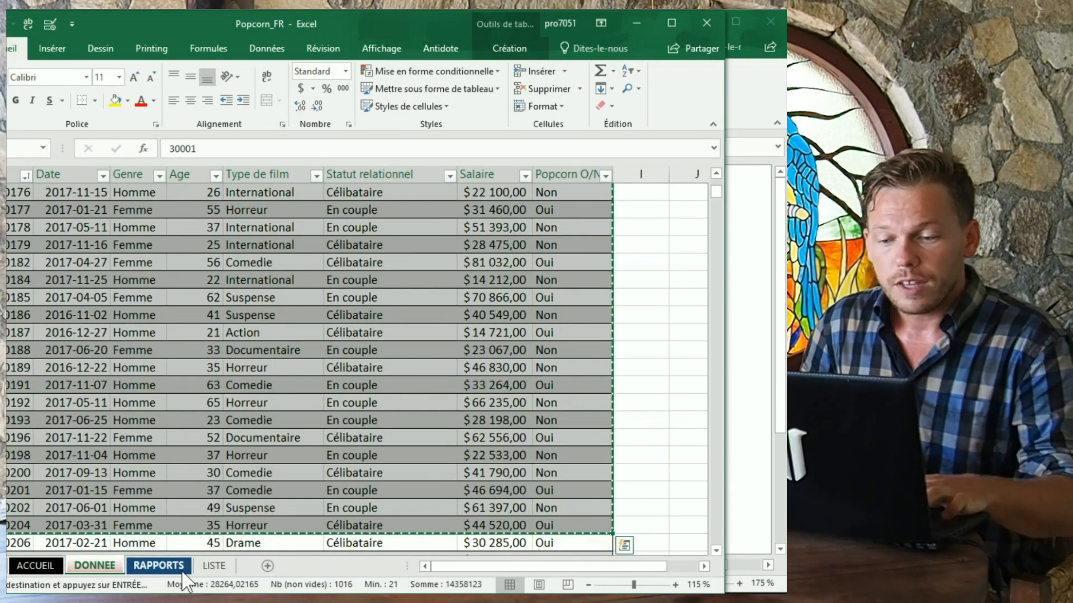
# - Paste the copied entries from cell A2 of the DONNEE sheet in Popcorn_FR_Dashboard, accepting the inserted rows and keeping the existing list names
pyautogui.hotkey('alt', 'Tab')
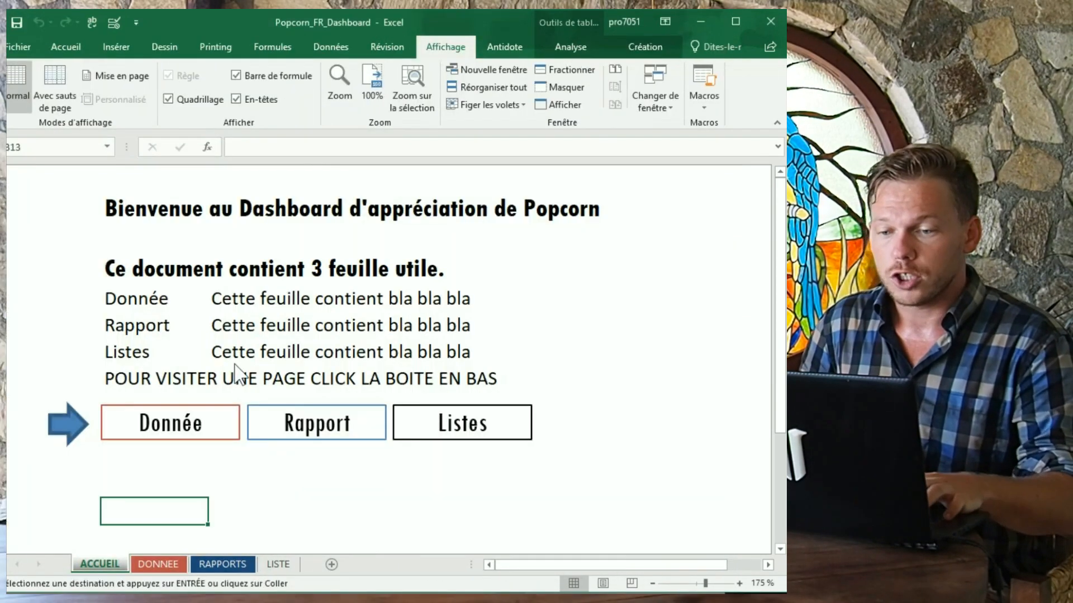
pyautogui.click(203, 425)
pyautogui.click(56, 277)
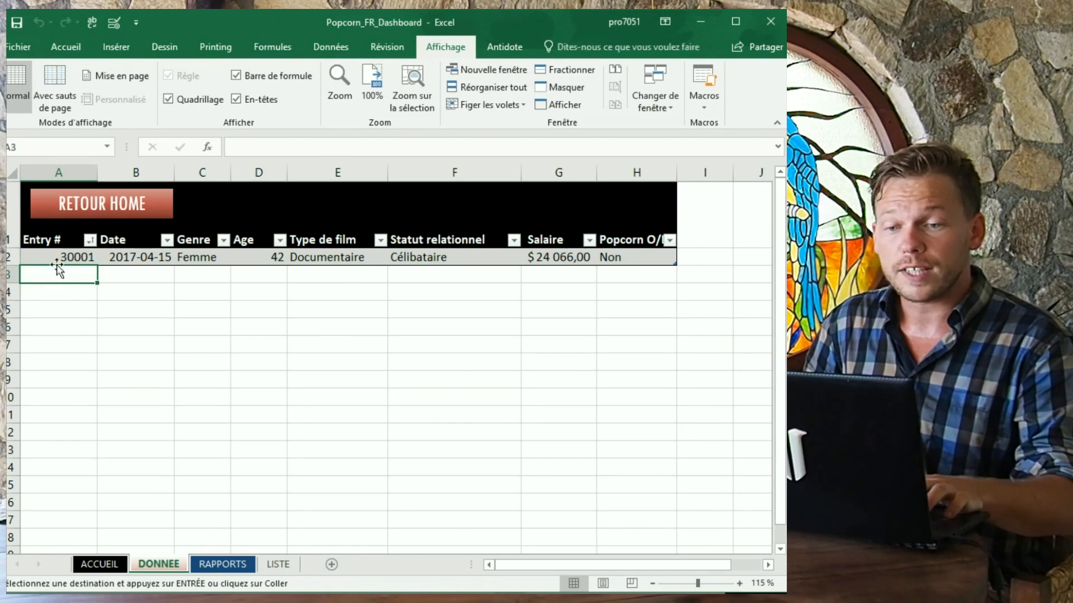
pyautogui.click(55, 258)
pyautogui.hotkey('ctrl', 'v')
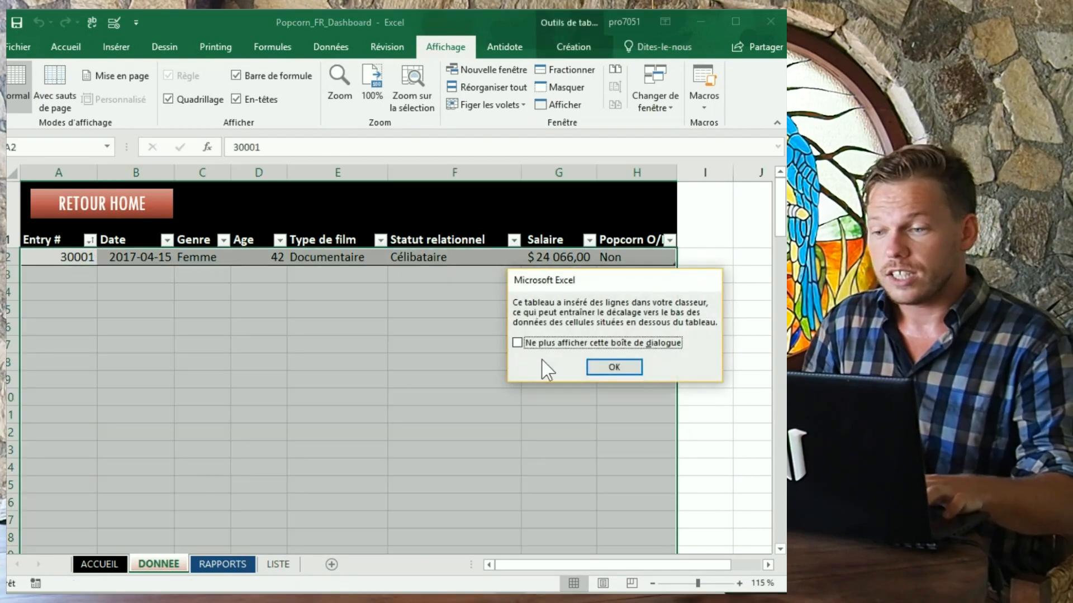
pyautogui.click(607, 367)
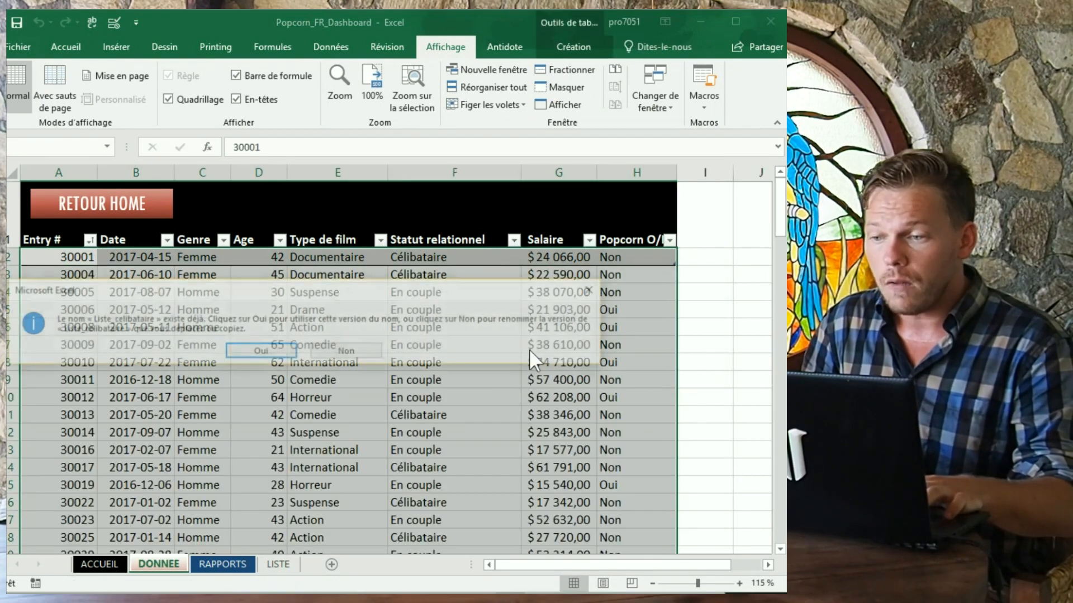
pyautogui.click(248, 352)
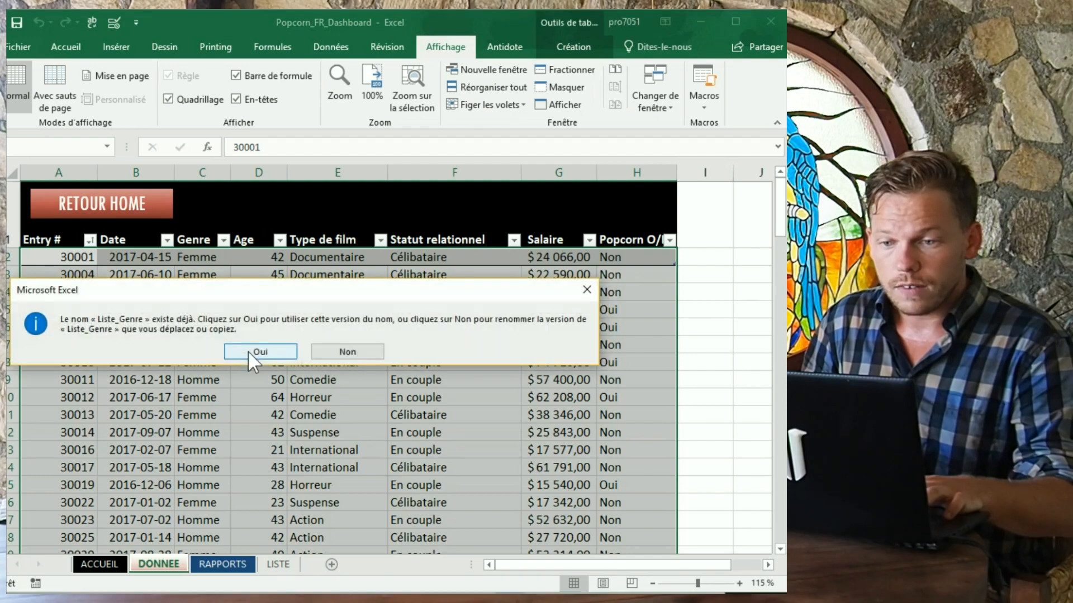
pyautogui.click(249, 352)
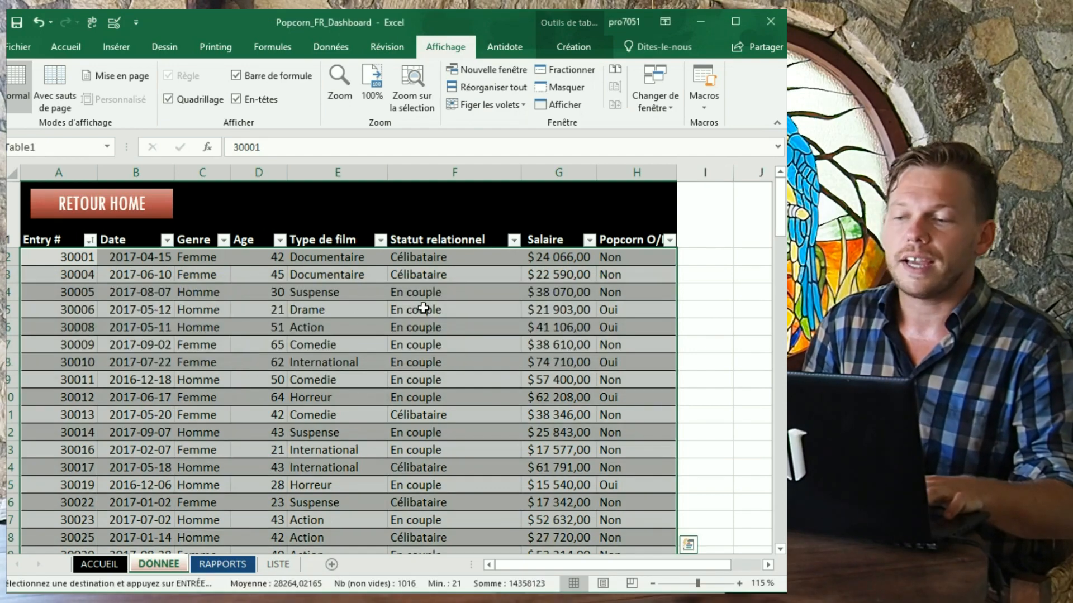
pyautogui.click(419, 293)
# - Refresh the RAPPORTS sheet with the ACTUALISER button and filter Statut relationnel by Célibataire and En couple in turn
pyautogui.click(227, 563)
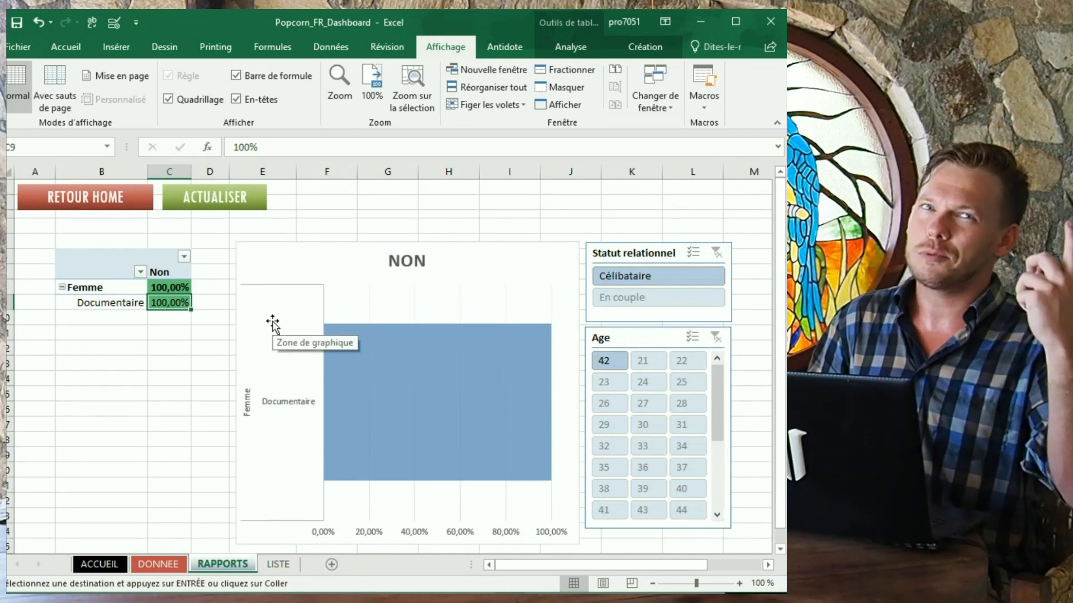
pyautogui.click(222, 207)
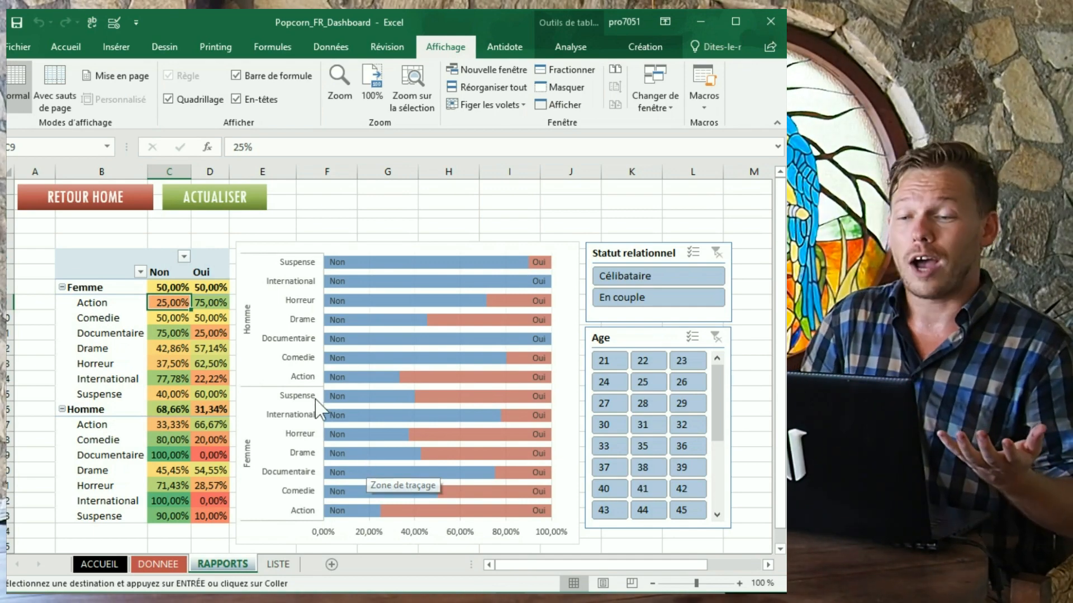
pyautogui.click(653, 284)
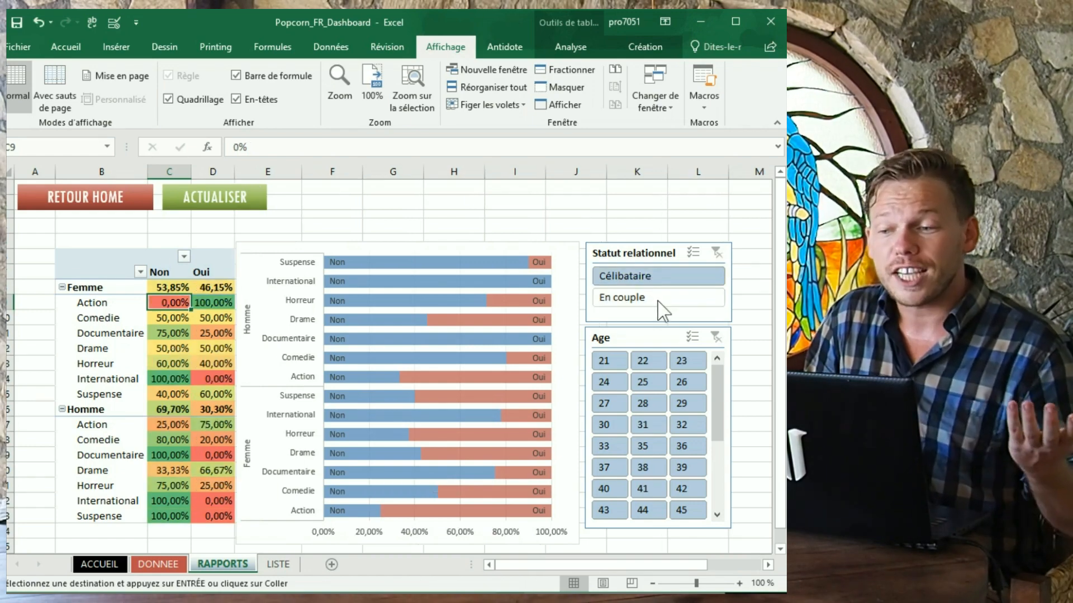
pyautogui.click(652, 299)
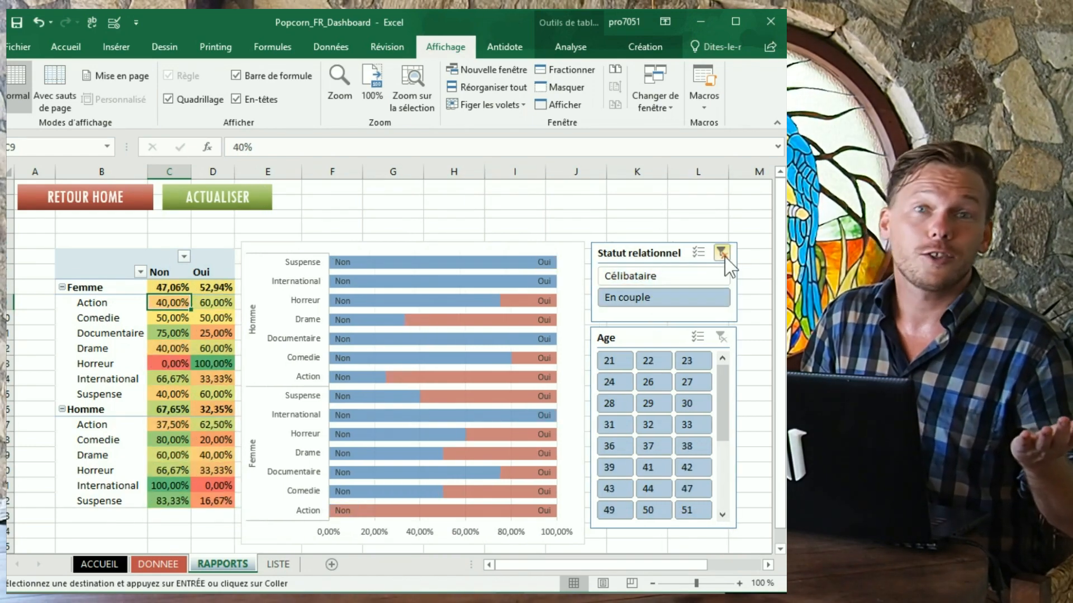
# - Make row 4 of the RAPPORTS sheet taller and enter the title LE RAPPORT ULTIME DE POPCORN in B4
pyautogui.click(137, 226)
pyautogui.moveTo(10, 235); pyautogui.dragTo(9, 249)
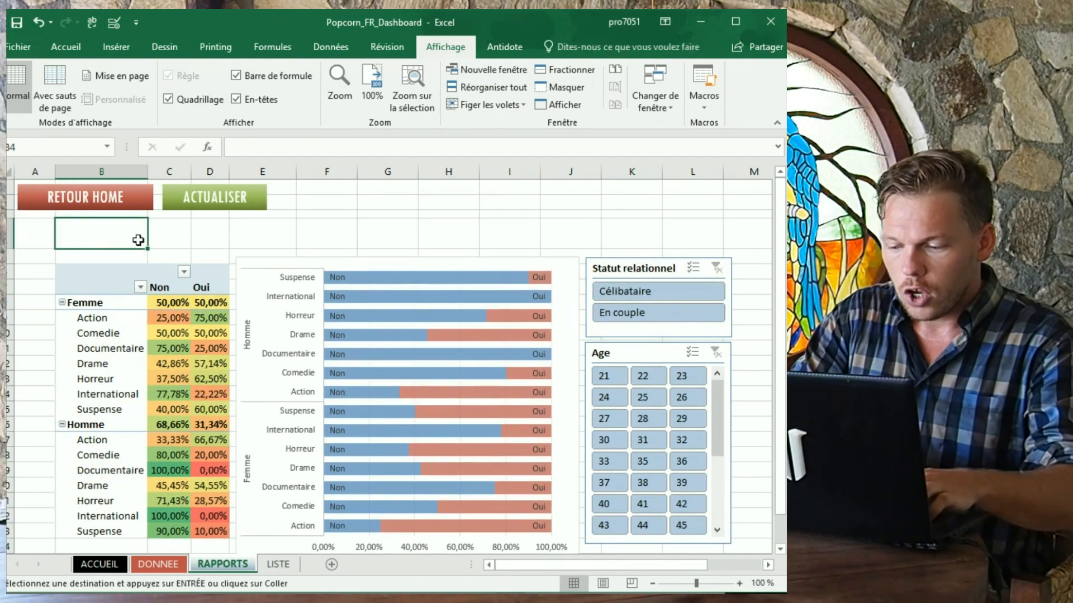
pyautogui.doubleClick(138, 240)
pyautogui.write('LE RAPPORT ULTIME ')
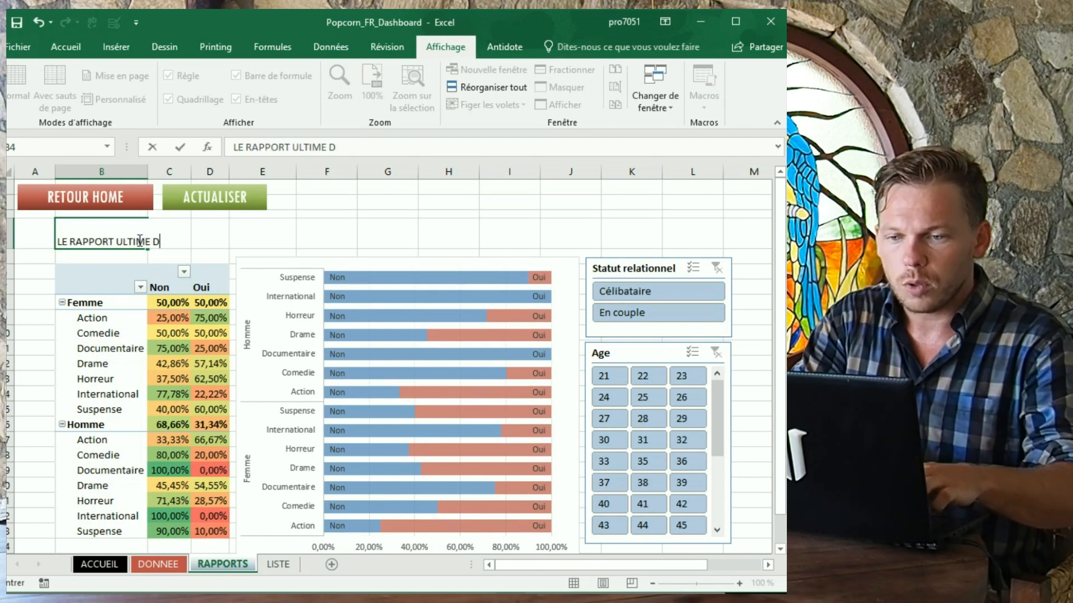
pyautogui.write('DE POPOCO')
pyautogui.write('ORN')
pyautogui.press('Return')
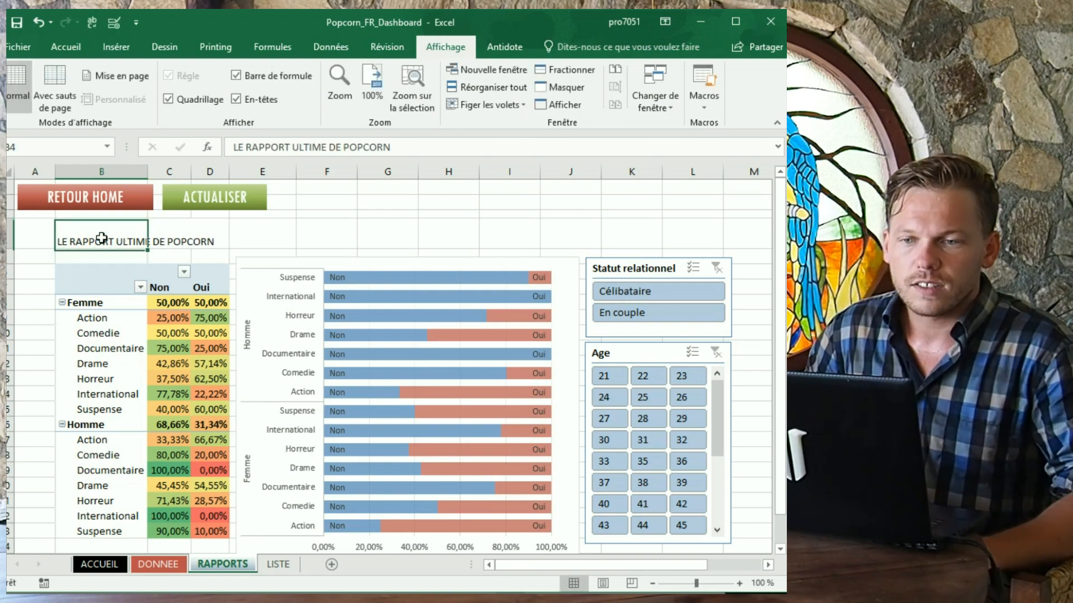
# - Enlarge the report title in B4 to font size 22
pyautogui.click(66, 46)
pyautogui.click(198, 75)
pyautogui.click(198, 76)
pyautogui.click(197, 75)
pyautogui.click(198, 76)
pyautogui.click(198, 76)
pyautogui.click(198, 76)
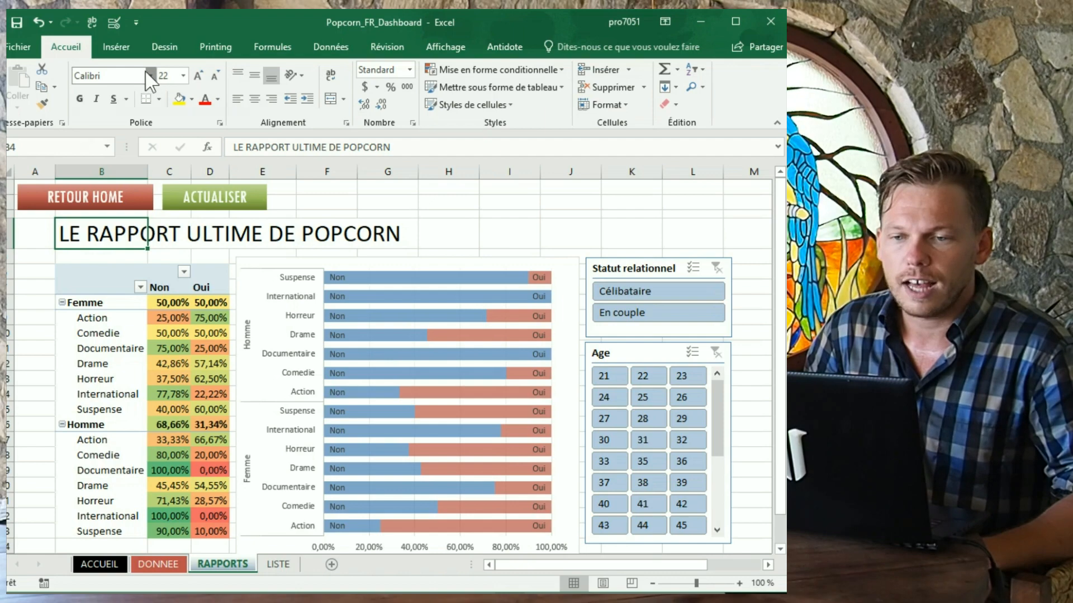
# - Set the report title's font to Tw Cen MT Condensed Extra Bold and deselect the cell
pyautogui.click(150, 76)
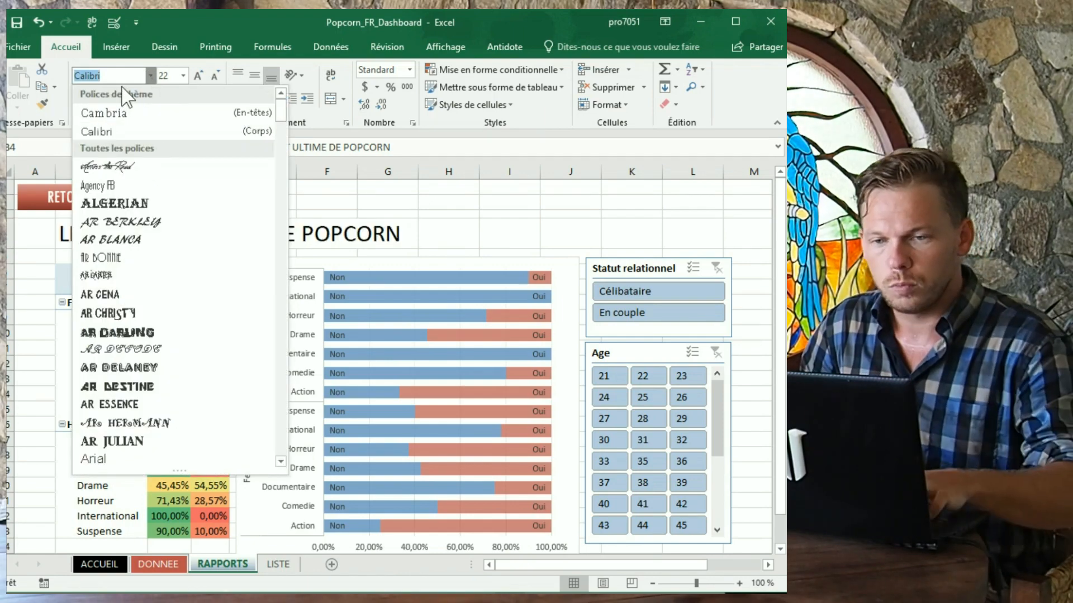
pyautogui.write('Tw Cen MT')
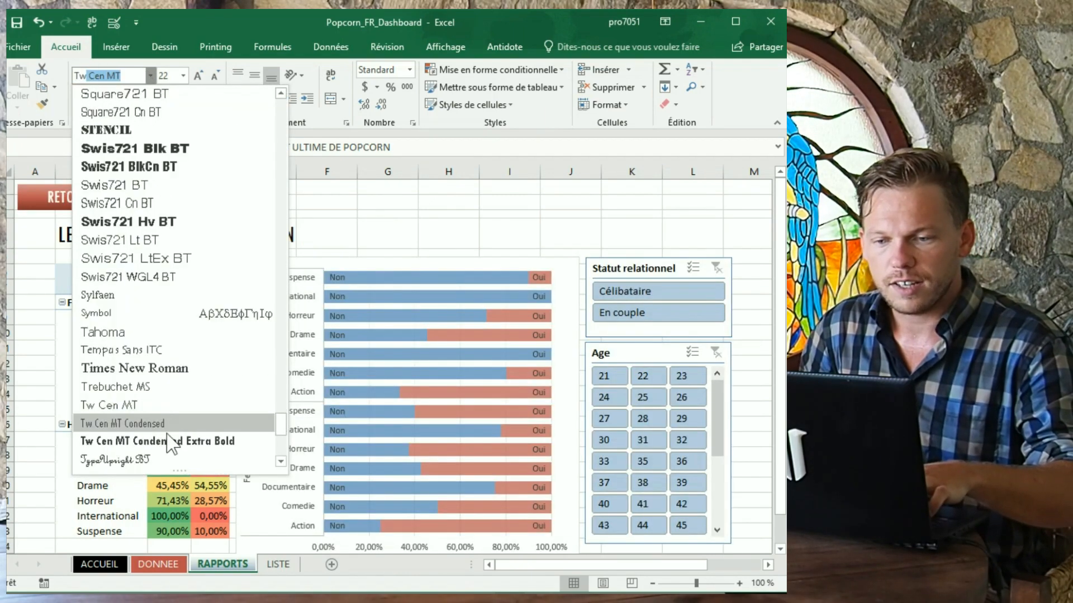
pyautogui.click(166, 425)
pyautogui.click(454, 231)
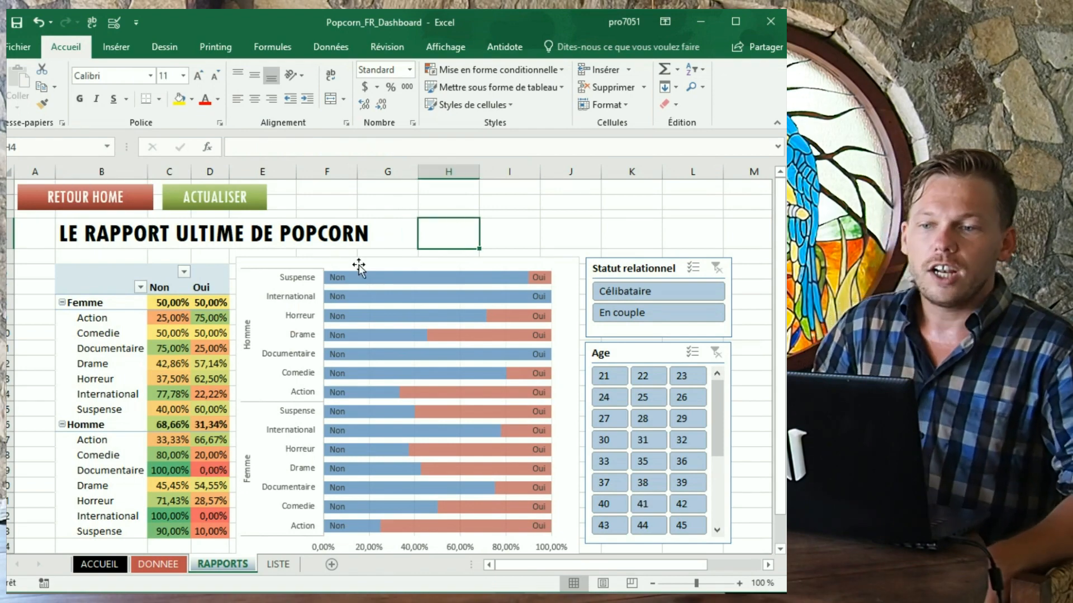